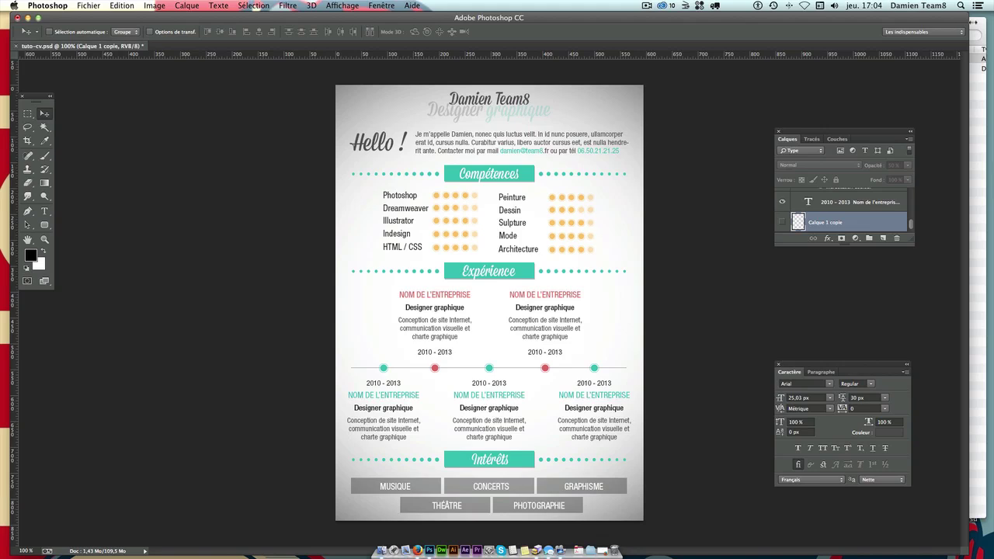
Open elements.psd from the tuto-cv Mission_Script folder in Photoshop
click(978, 26)
click(681, 69)
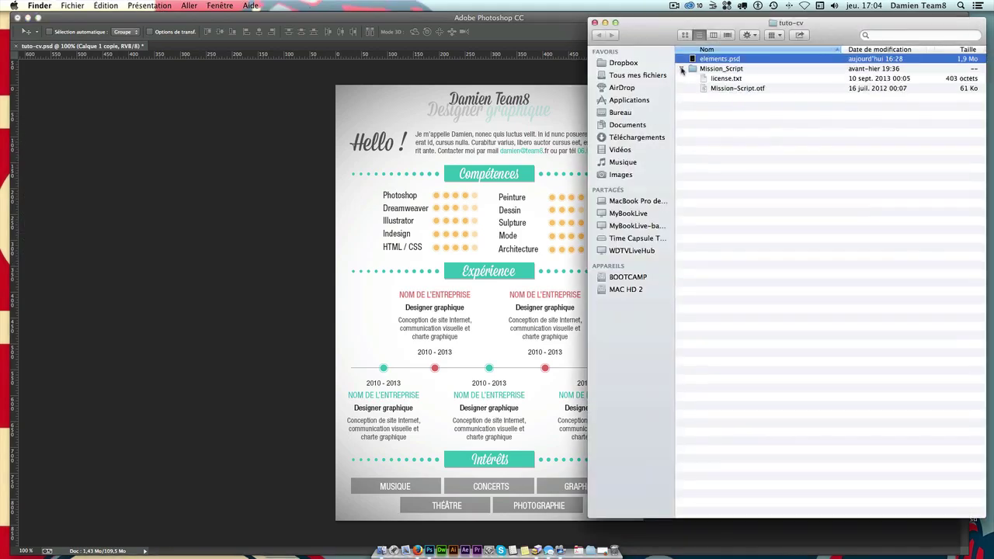
click(730, 90)
click(728, 150)
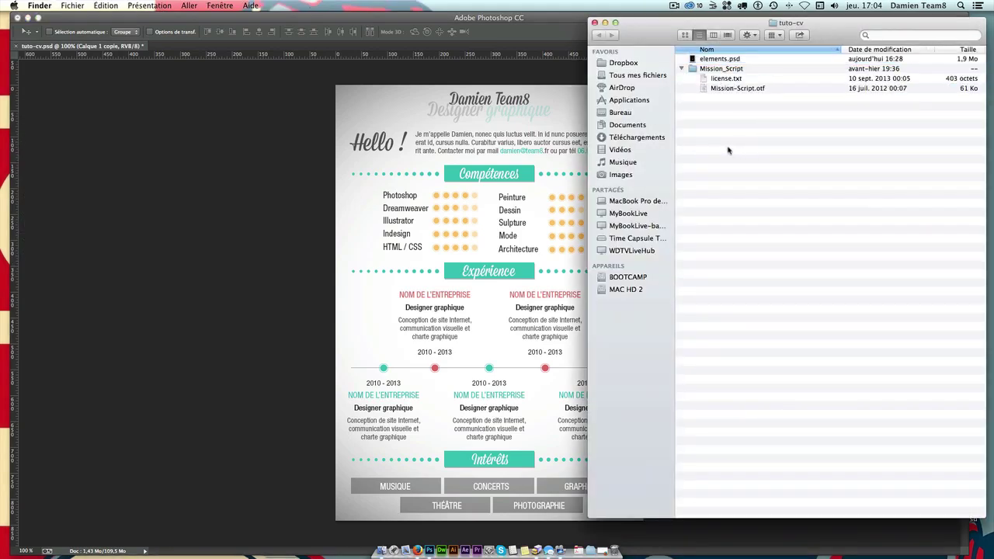
click(693, 59)
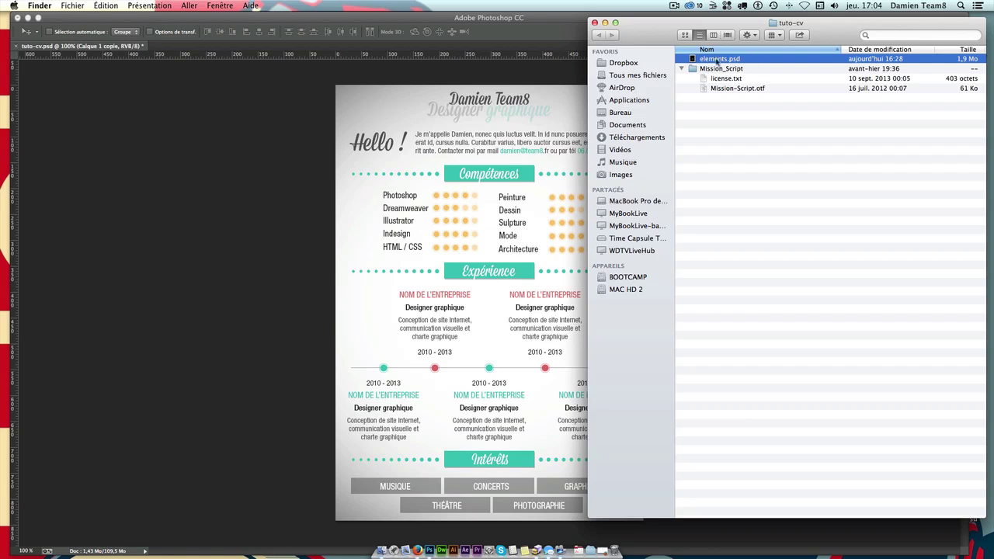
double_click(711, 63)
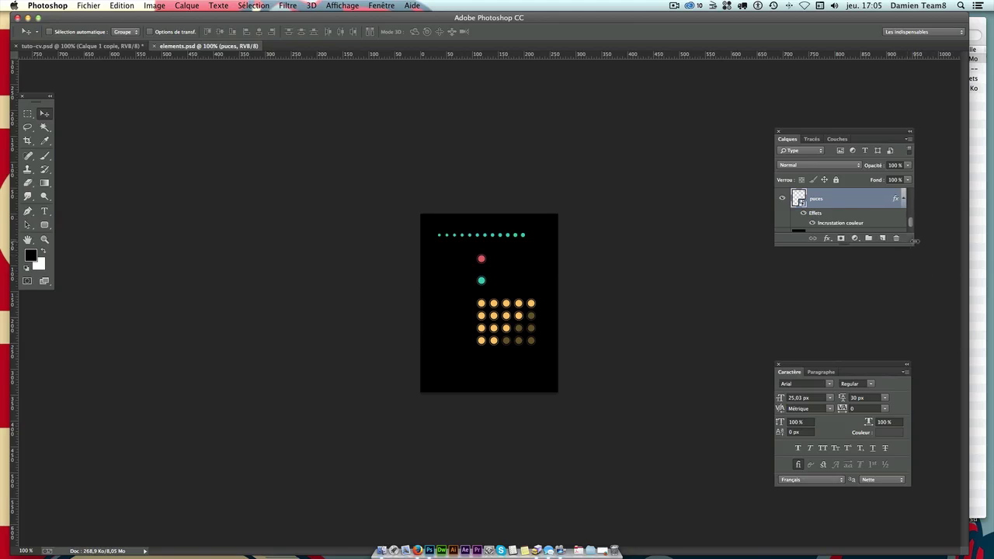
Enlarge the Layers panel and scroll through the puces, puce rouge and puce verte layers
drag(912, 243, 912, 336)
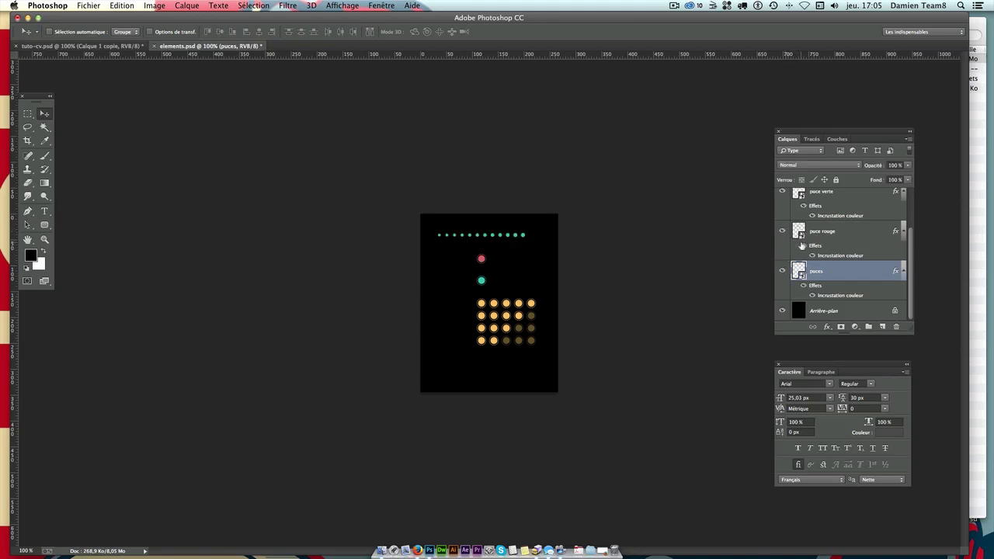
scroll(802, 246, up, 1)
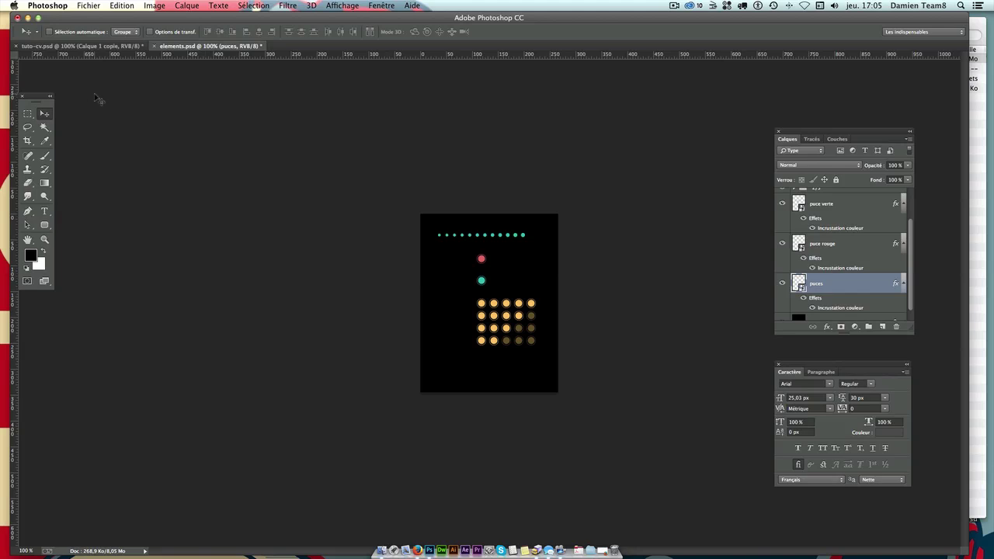
Create a new document in Centimètres: width 21, height 29,7, resolution 72
key(ctrl+n)
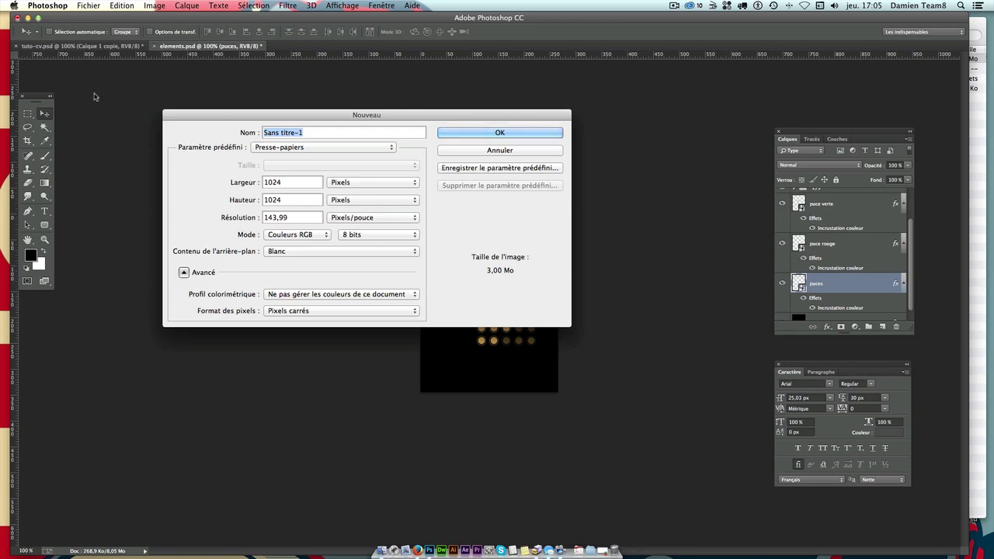
key(Tab)
click(369, 186)
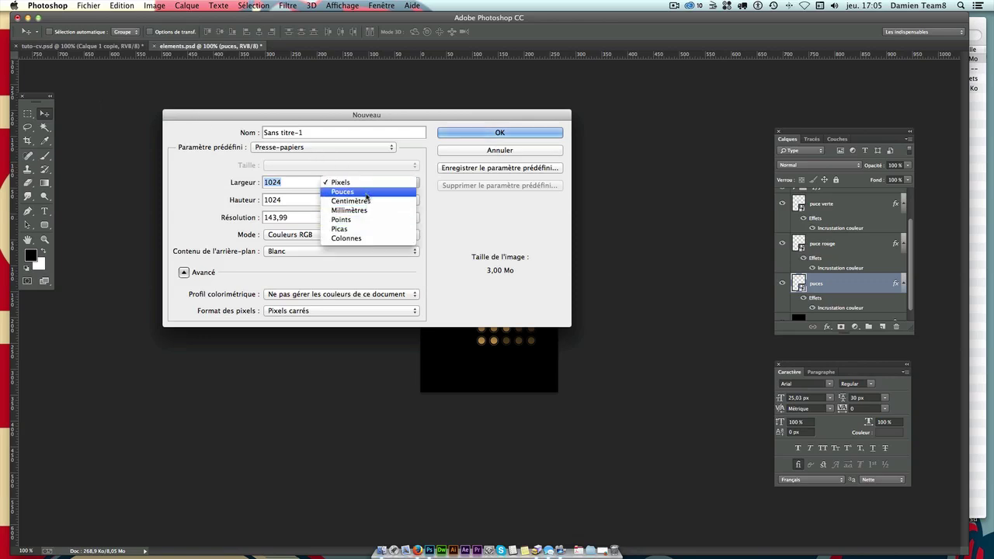
click(349, 201)
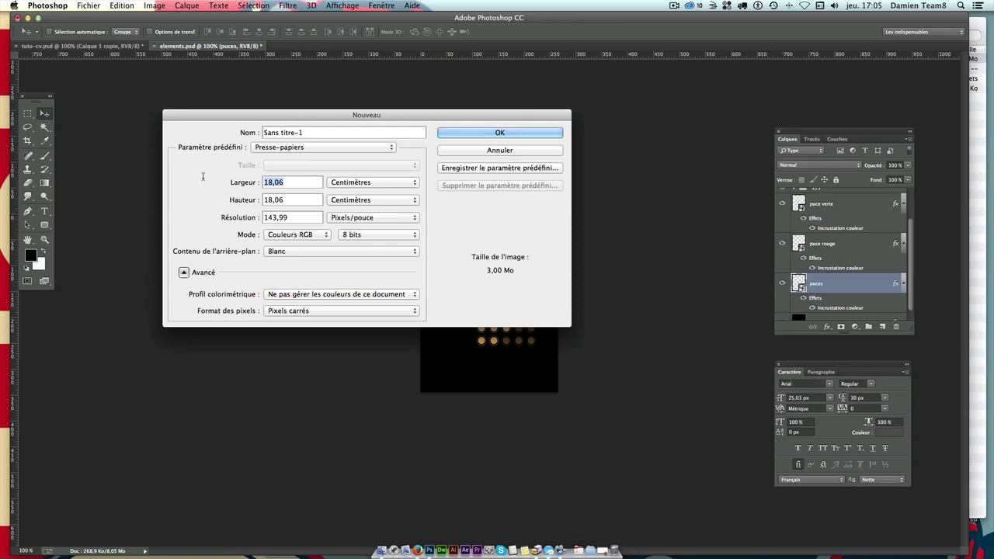
text(21)
key(Tab)
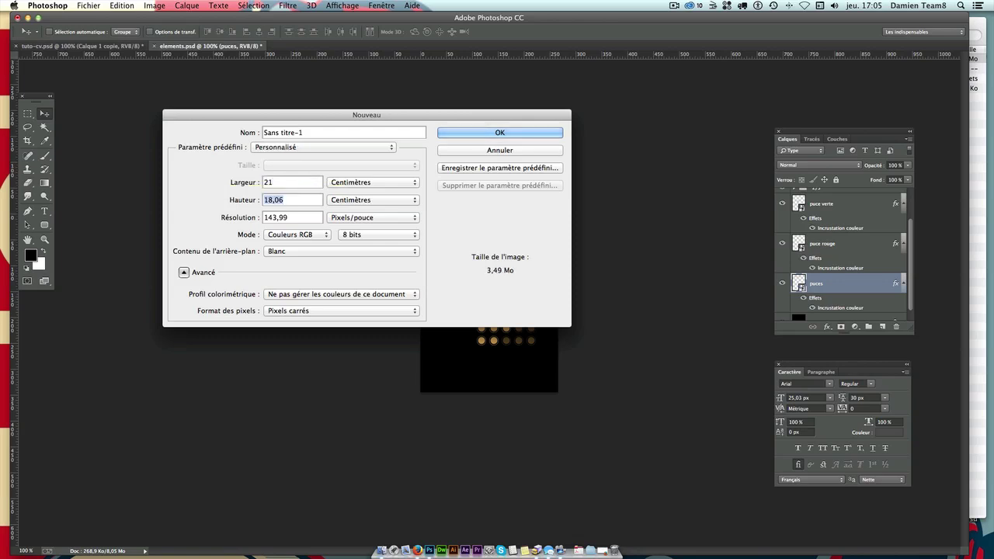
text(29,7)
key(Tab)
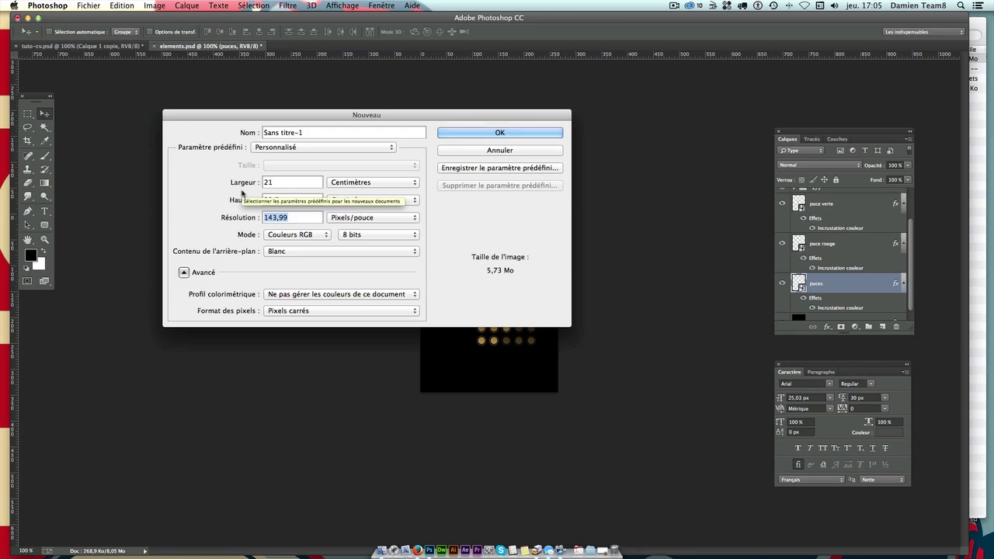
text(300)
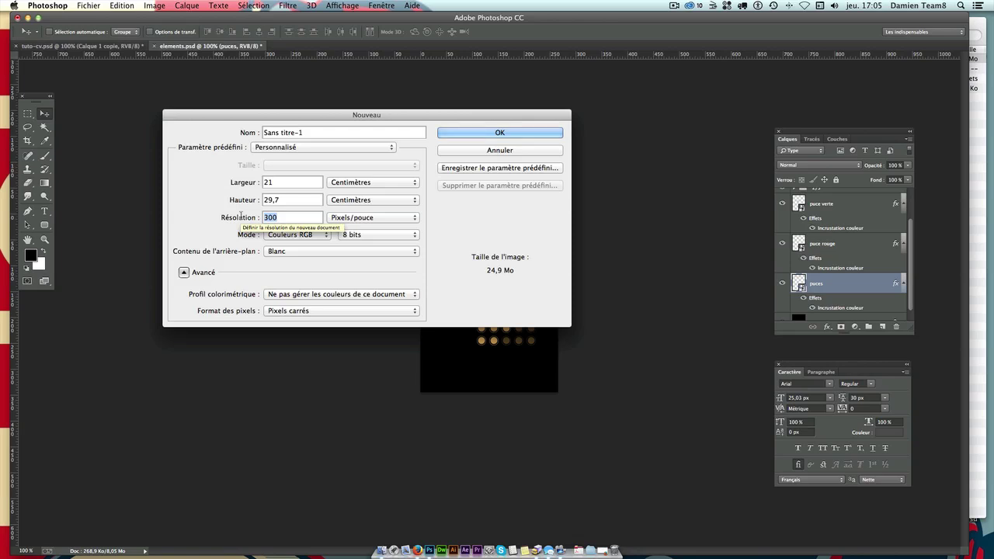
text(150)
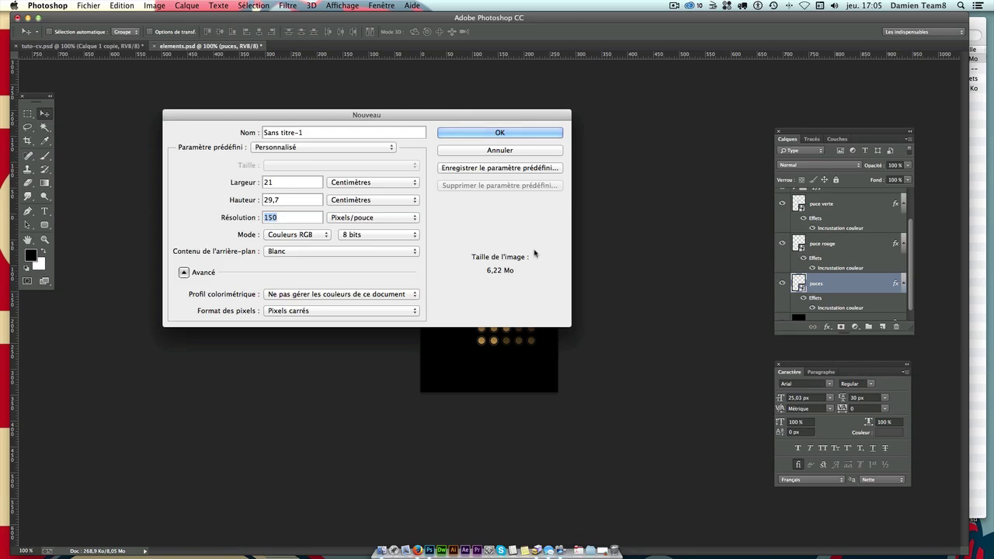
text(72)
key(Return)
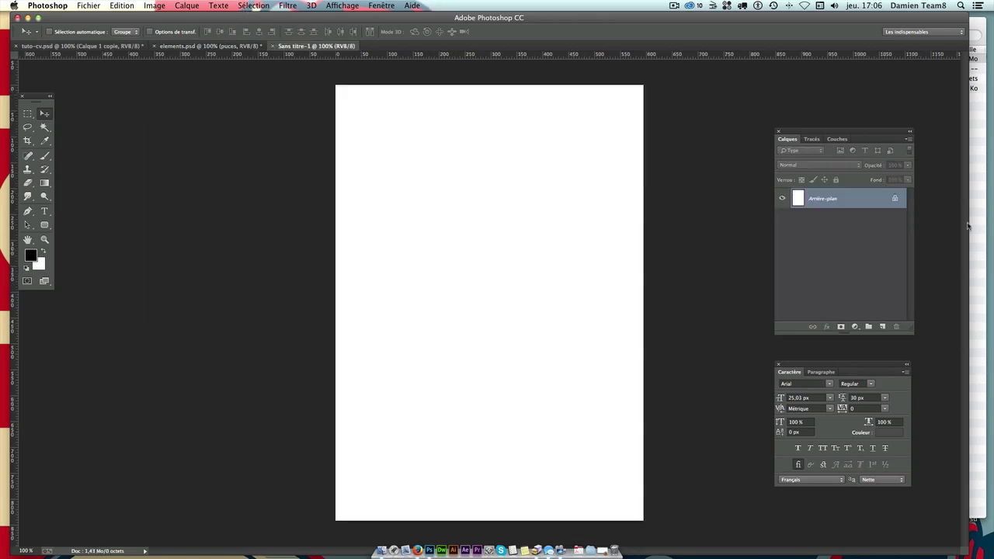
Convert Arrière-plan to Calque 0 and add a -40 Correction de l'objectif vignette
double_click(852, 206)
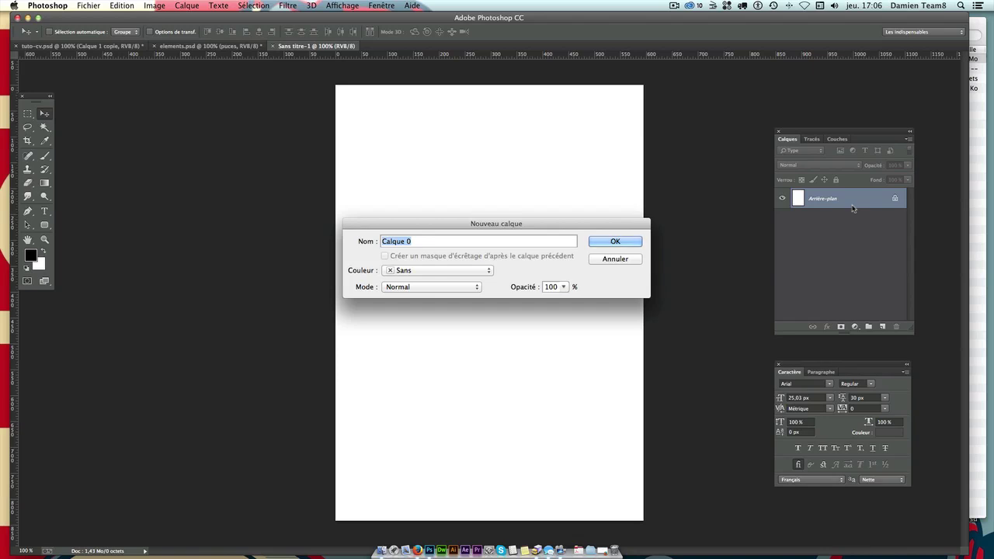
key(Return)
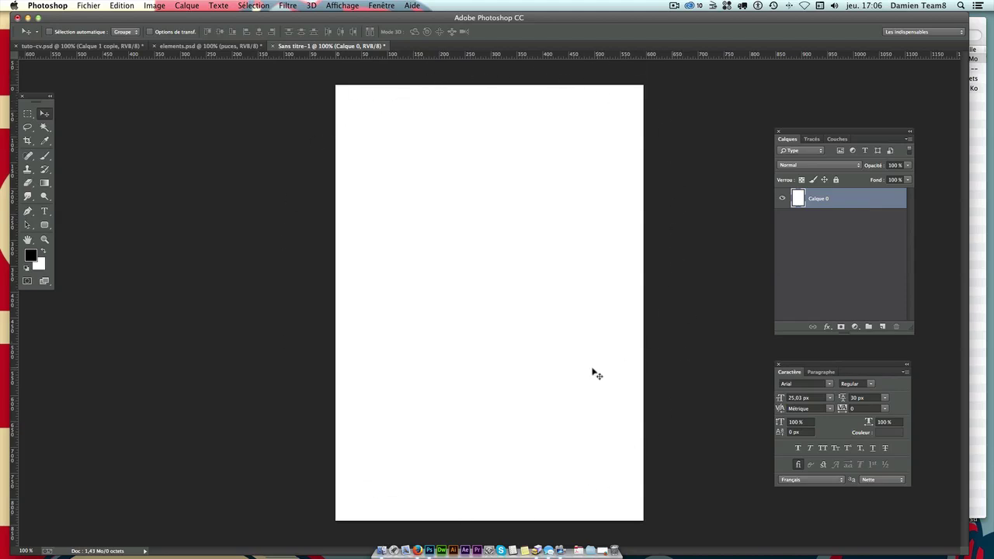
click(296, 6)
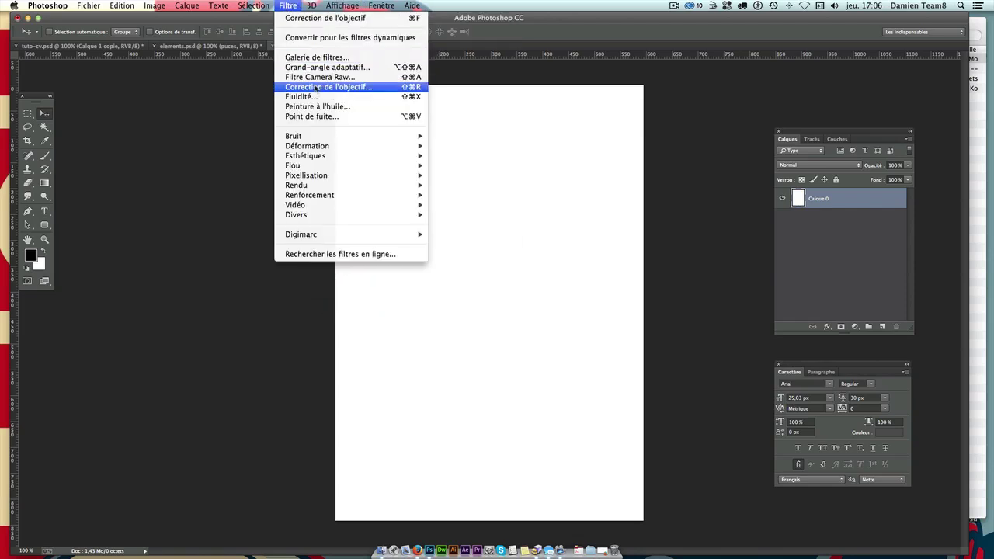
click(336, 92)
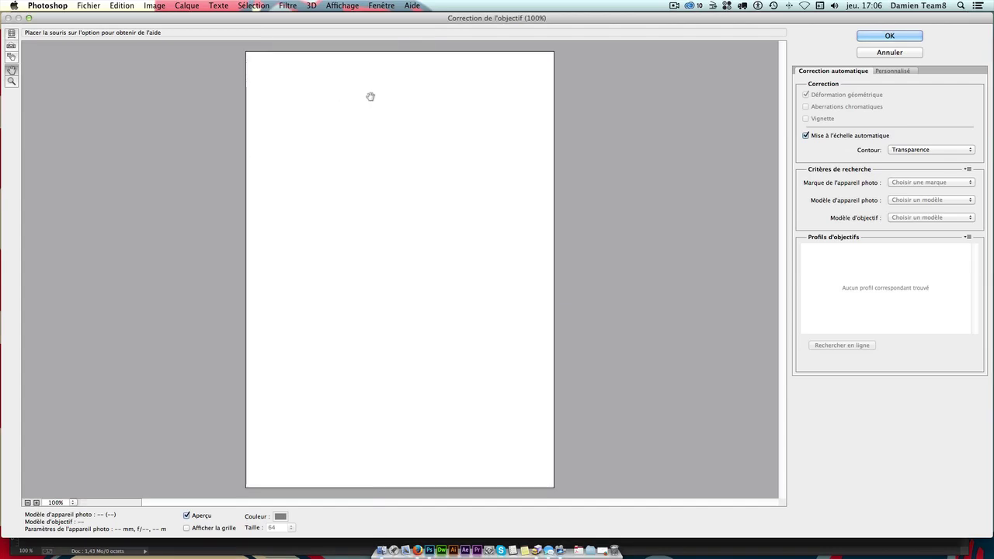
click(893, 70)
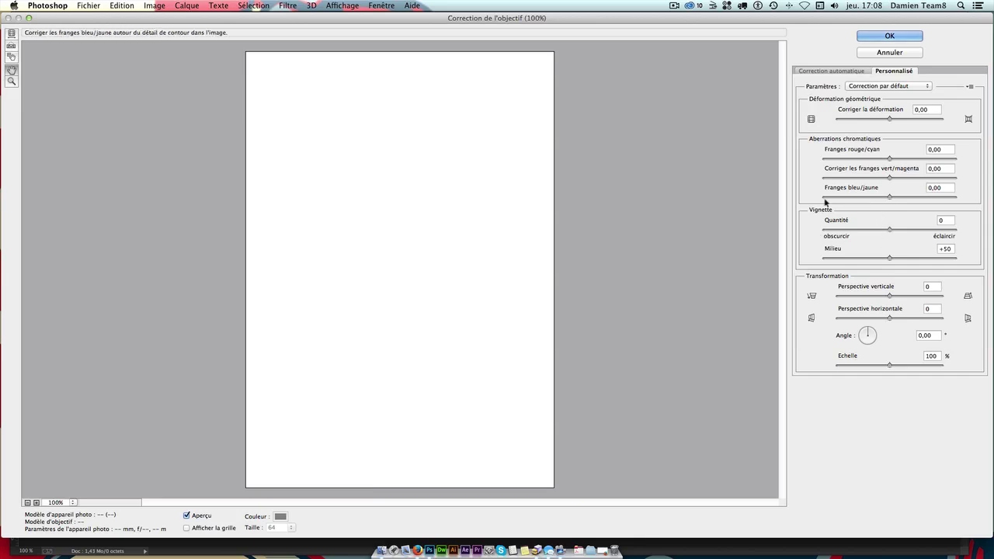
drag(890, 229, 860, 231)
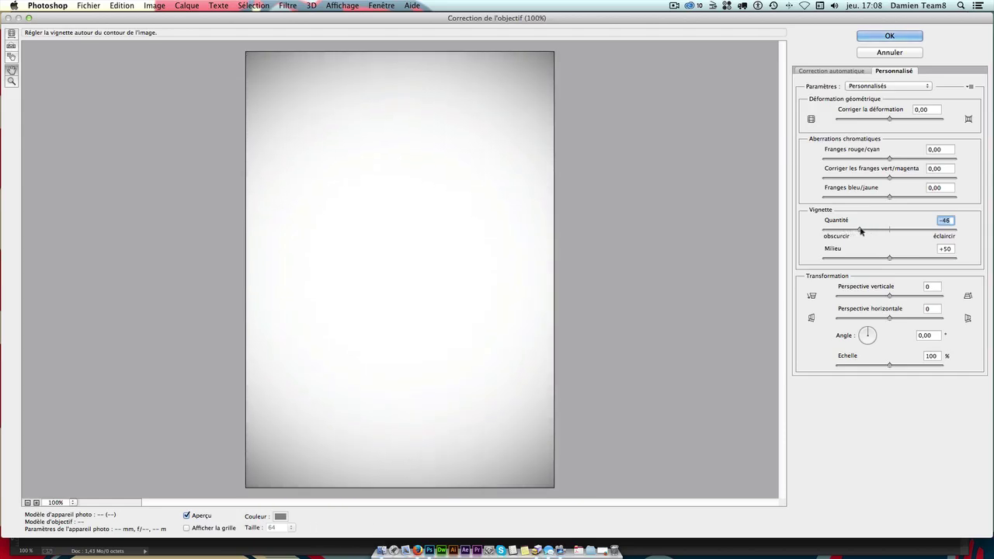
text(-40)
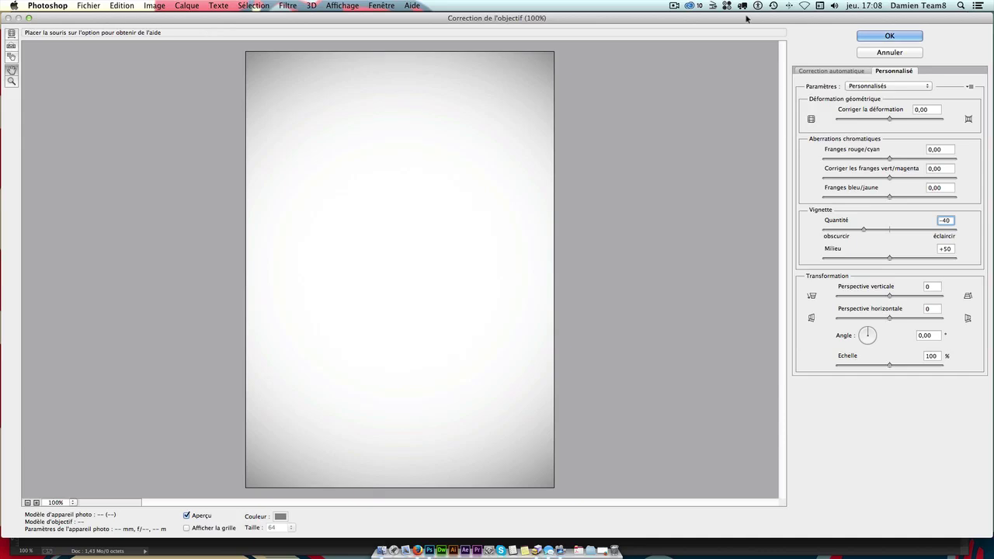
click(889, 36)
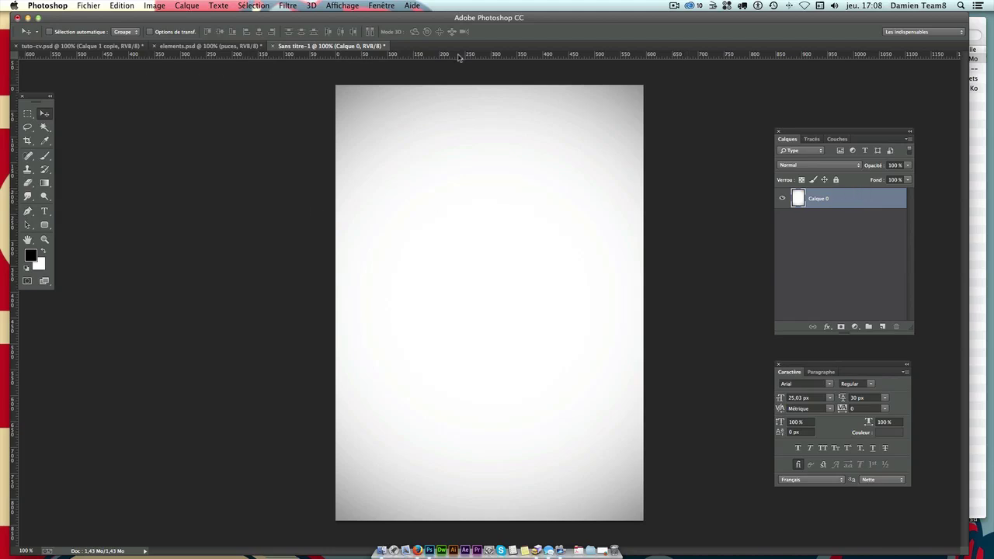
Toggle the rulers, cancel a stray transform, and add a vertical guide at page centre
key(ctrl+r)
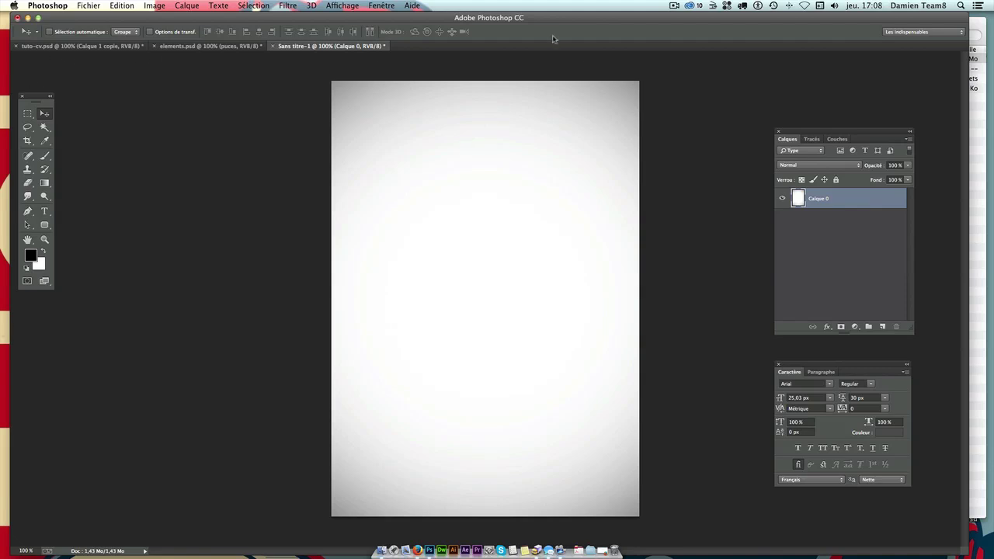
key(ctrl+r)
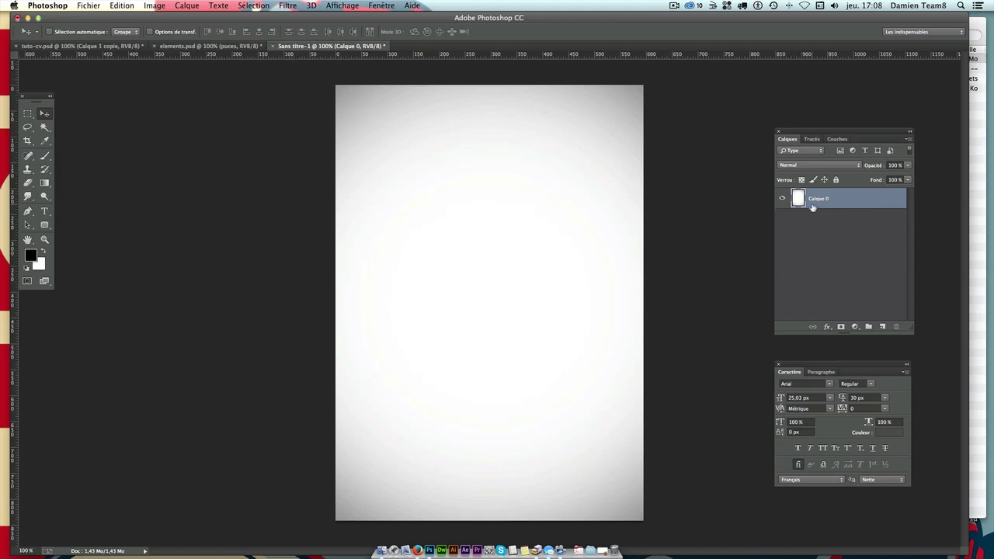
key(ctrl+t)
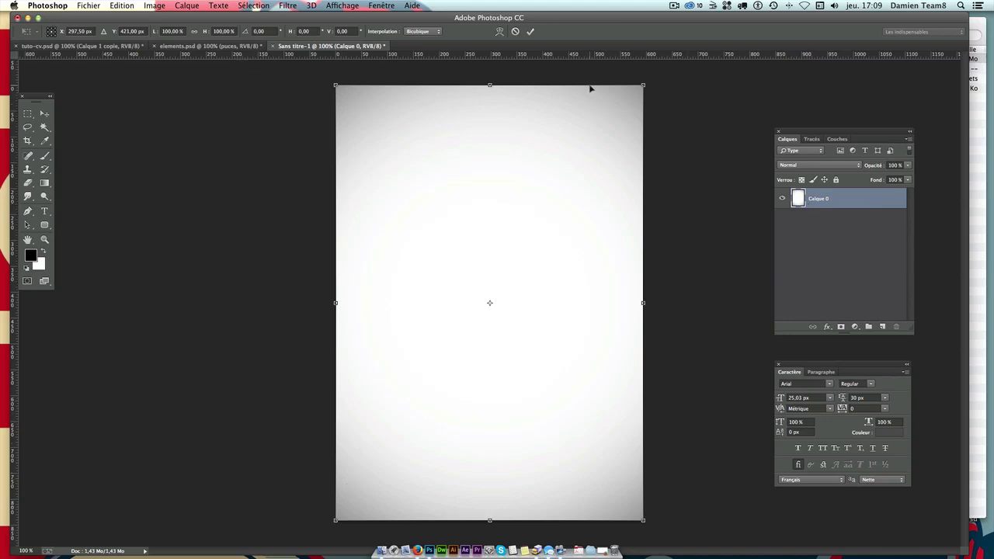
drag(13, 331, 4, 331)
mouse_move(4, 331)
mouse_down()
mouse_move(392, 300)
mouse_move(142, 285)
mouse_move(532, 255)
mouse_move(458, 246)
mouse_move(488, 39)
mouse_move(489, 92)
mouse_move(479, 81)
mouse_move(498, 87)
mouse_up()
key(Return)
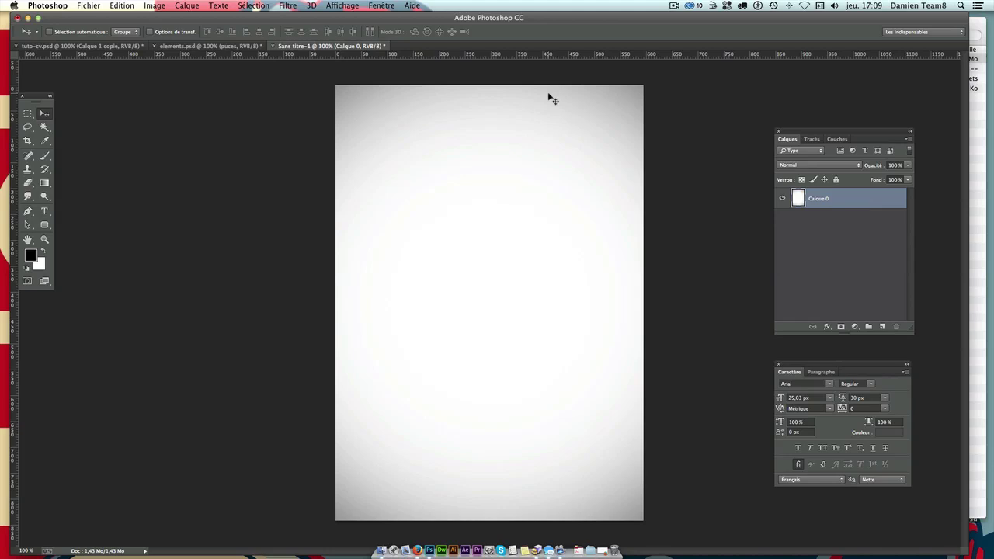
key(super+semicolon)
key(super+semicolon)
key(super+semicolon)
key(super+semicolon)
key(super+semicolon)
key(super+semicolon)
key(super+semicolon)
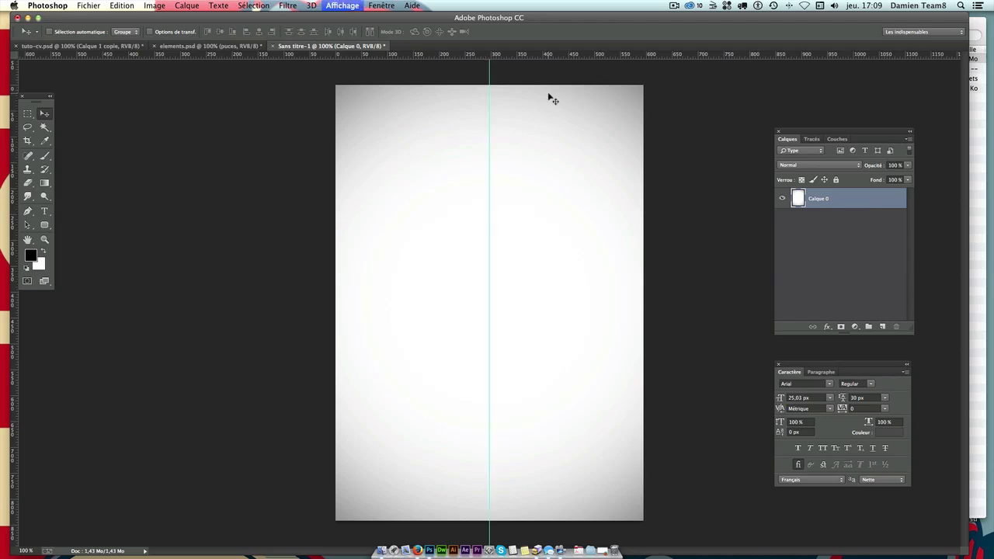
key(super+semicolon)
key(super+semicolon)
Add a text line with the CV owner's name near the page top
click(45, 140)
click(45, 211)
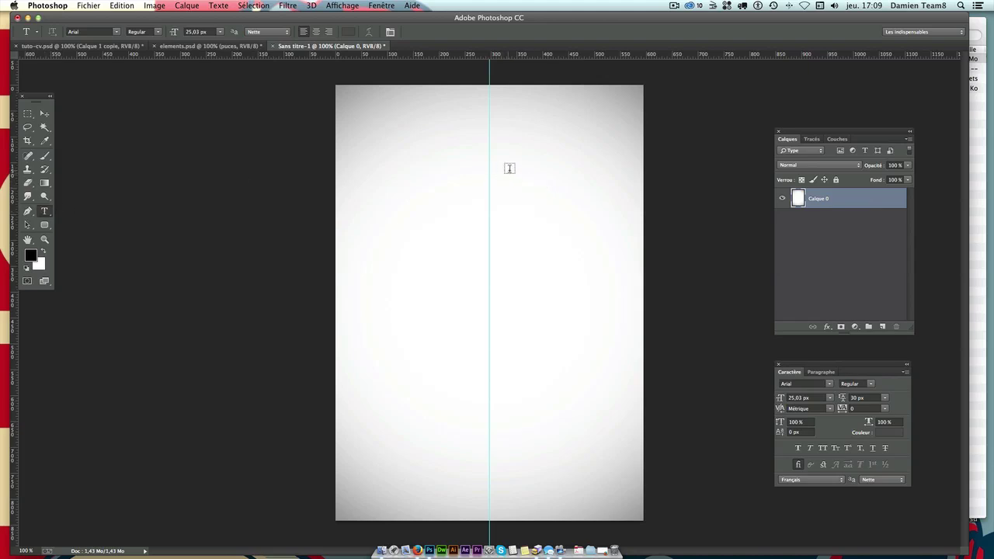
click(473, 135)
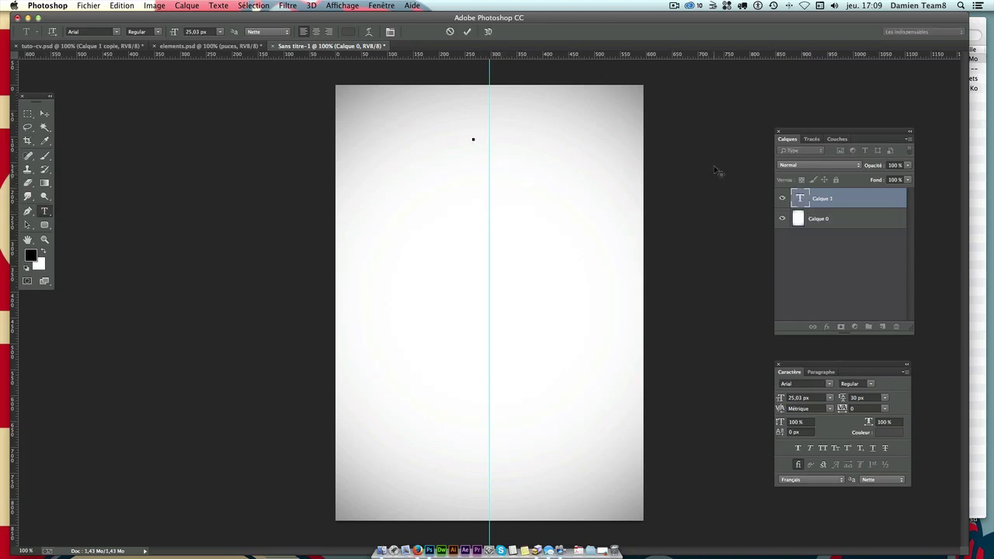
text(Damien )
text(Team8)
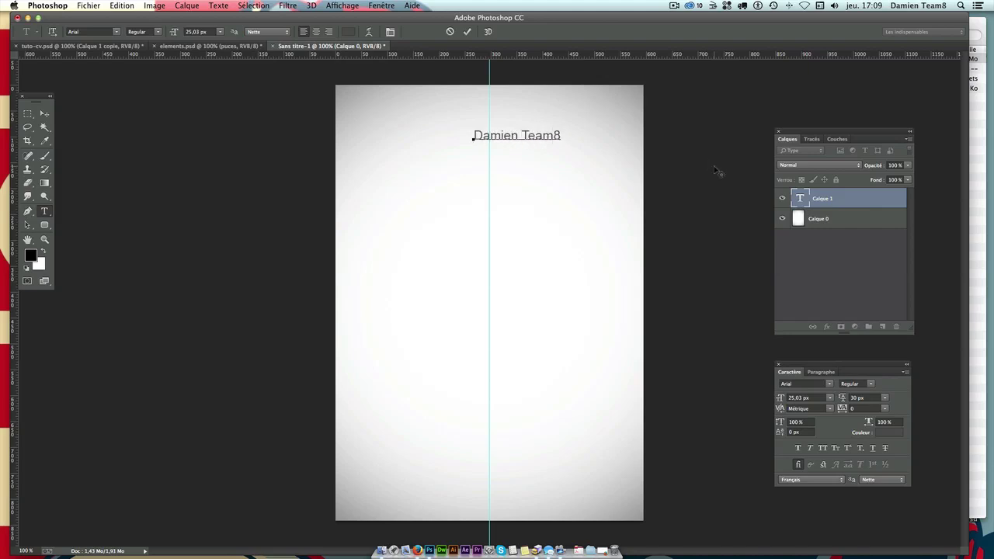
Set the name in Mission Script and move it up near the page top
drag(570, 135, 449, 131)
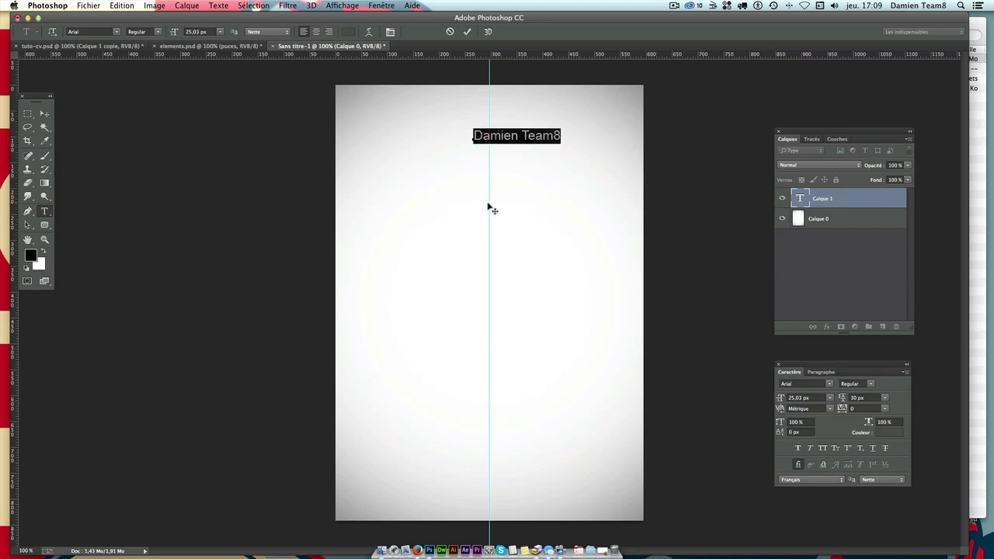
click(794, 384)
text(Mission Script)
key(Return)
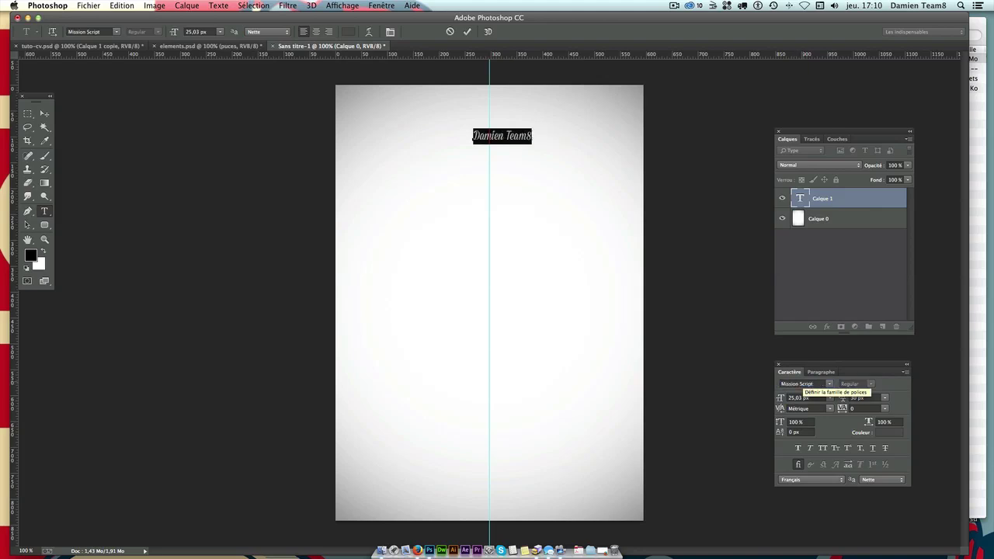
click(829, 383)
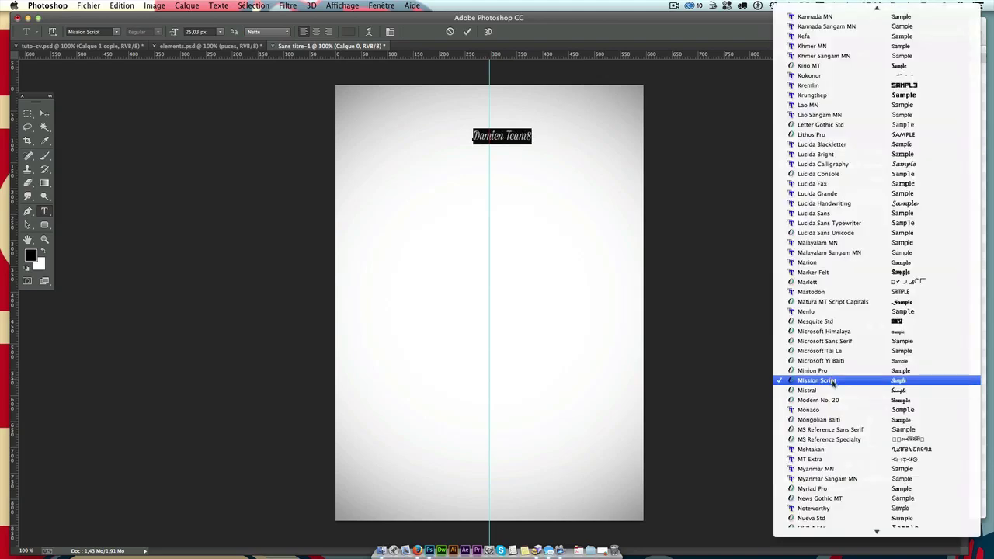
click(854, 380)
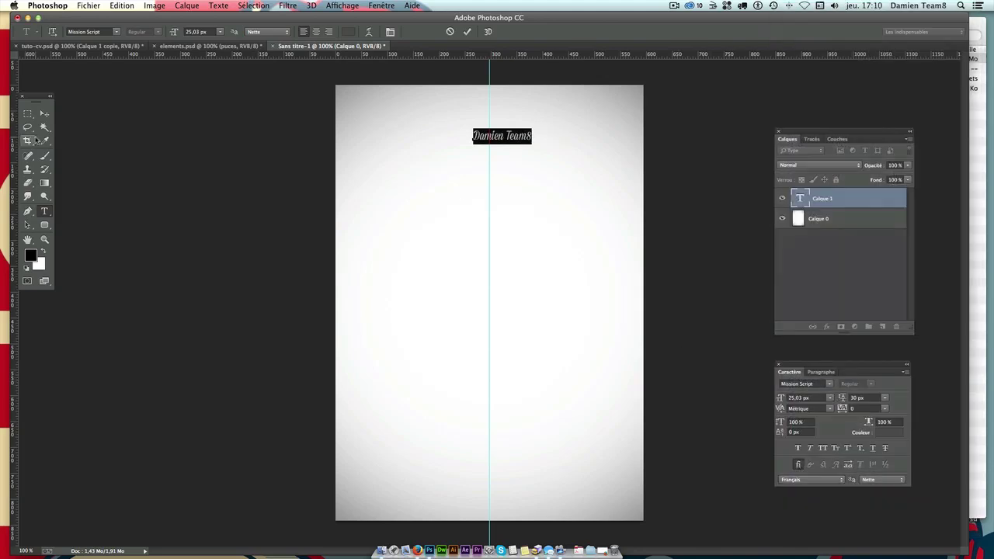
click(44, 114)
drag(520, 140, 507, 127)
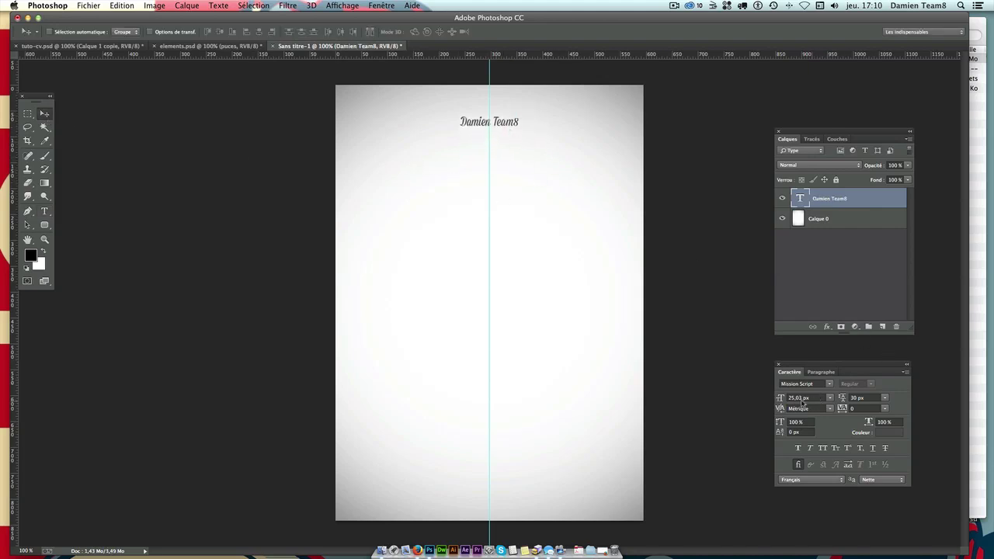
Enlarge the name to 35 px, centre it near the page top, and duplicate its layer
click(825, 398)
text(30)
key(Return)
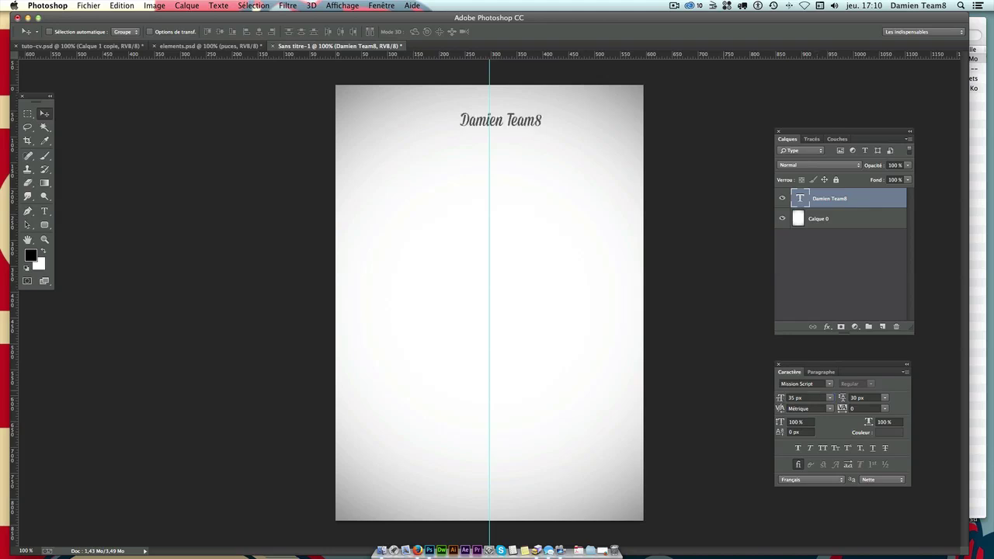
drag(567, 148, 552, 160)
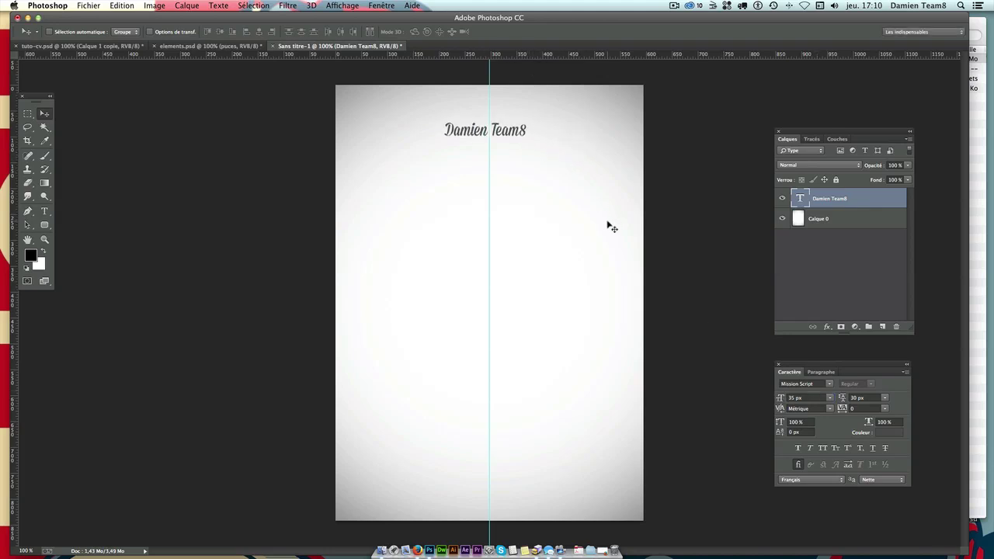
key(ctrl+t)
drag(498, 130, 503, 140)
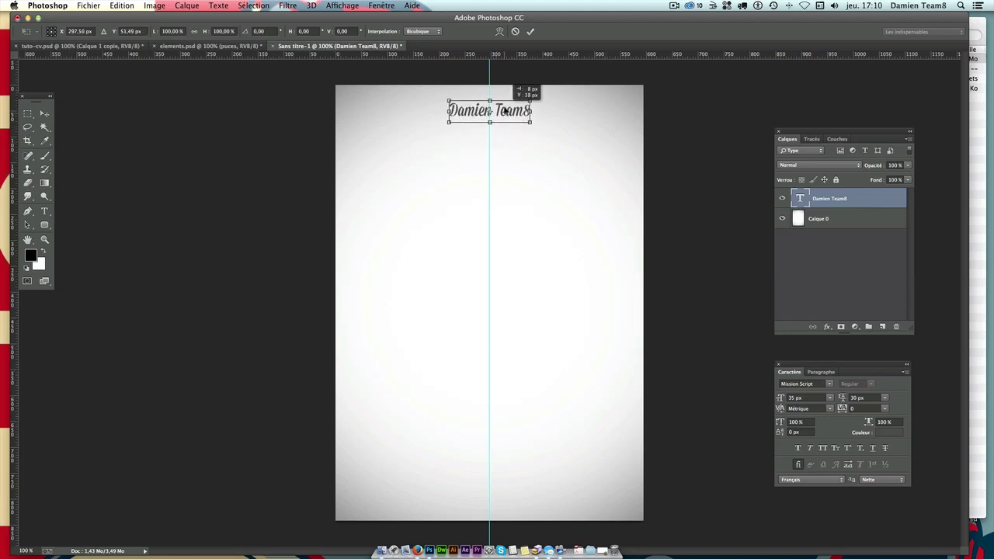
mouse_move(503, 140)
mouse_down()
mouse_move(503, 106)
mouse_move(482, 106)
mouse_move(501, 101)
mouse_up()
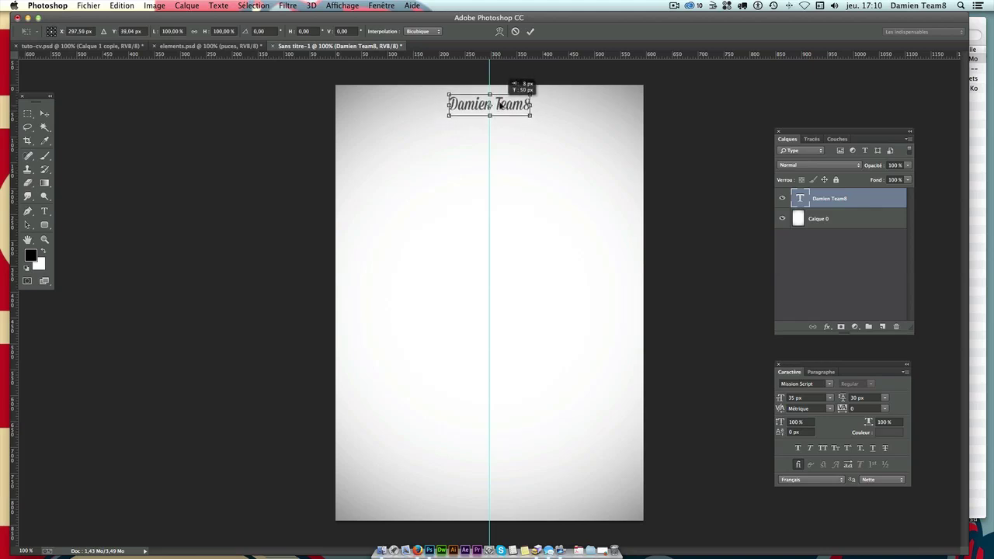
key(Return)
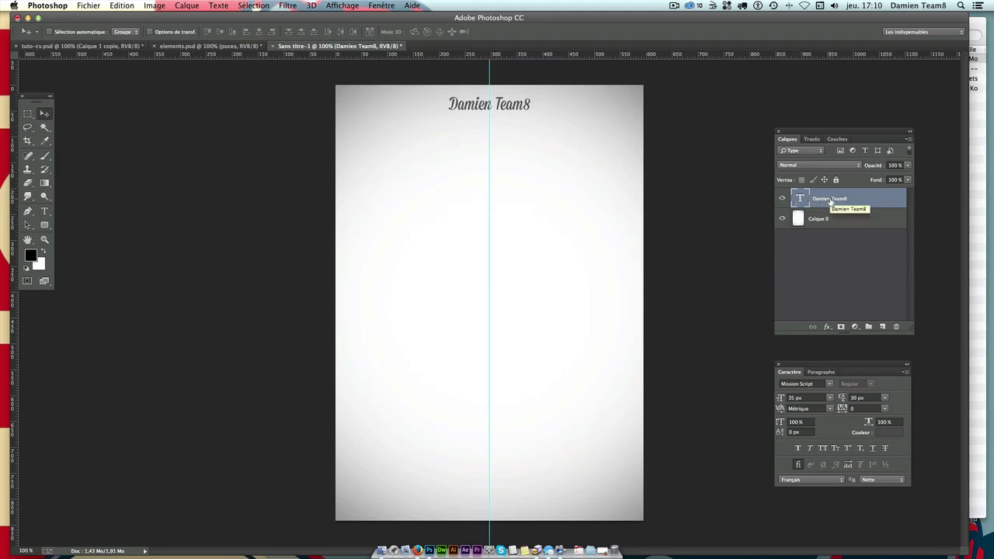
key(ctrl+j)
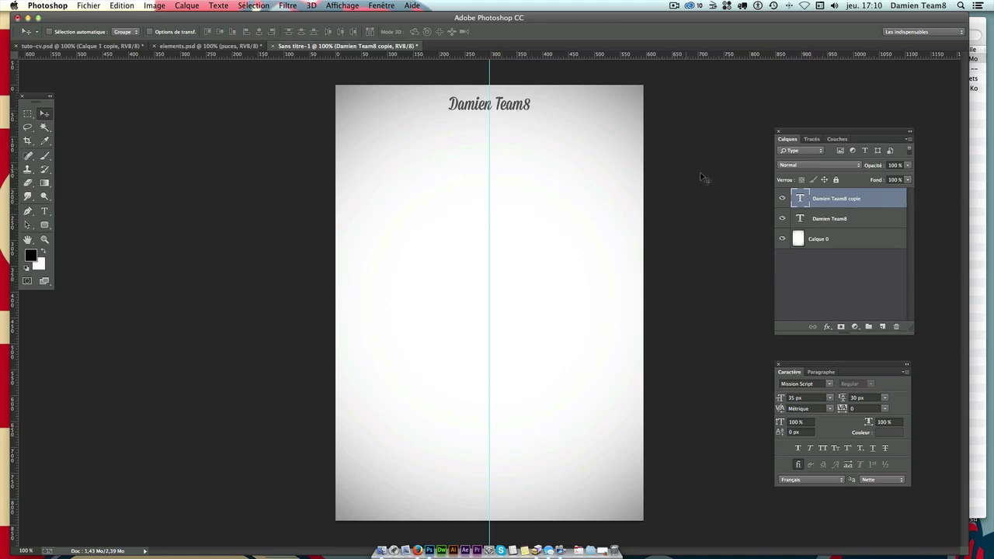
Move the duplicated line below the name and retype it as 'Designer graphique'
mouse_move(592, 158)
mouse_down()
mouse_move(588, 170)
mouse_move(588, 160)
mouse_up()
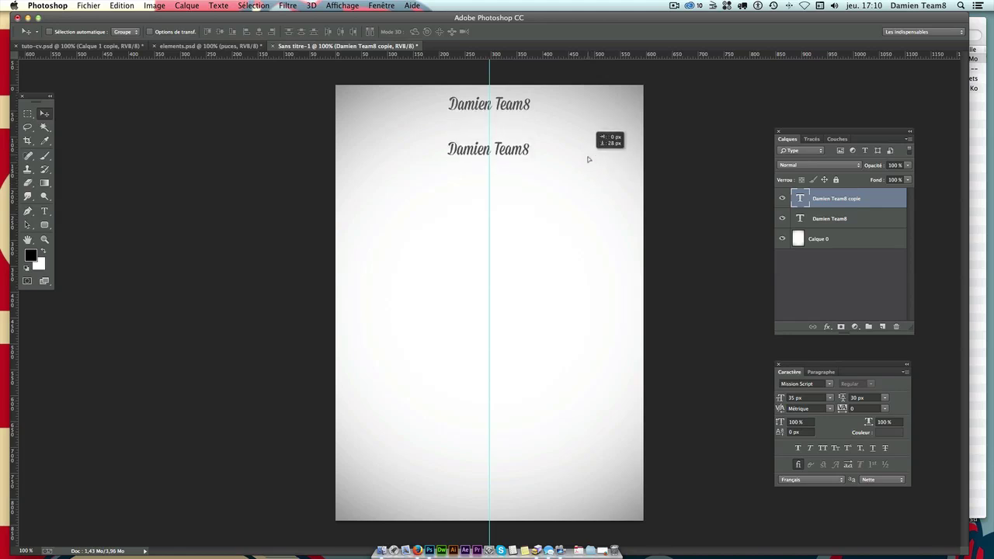
double_click(801, 199)
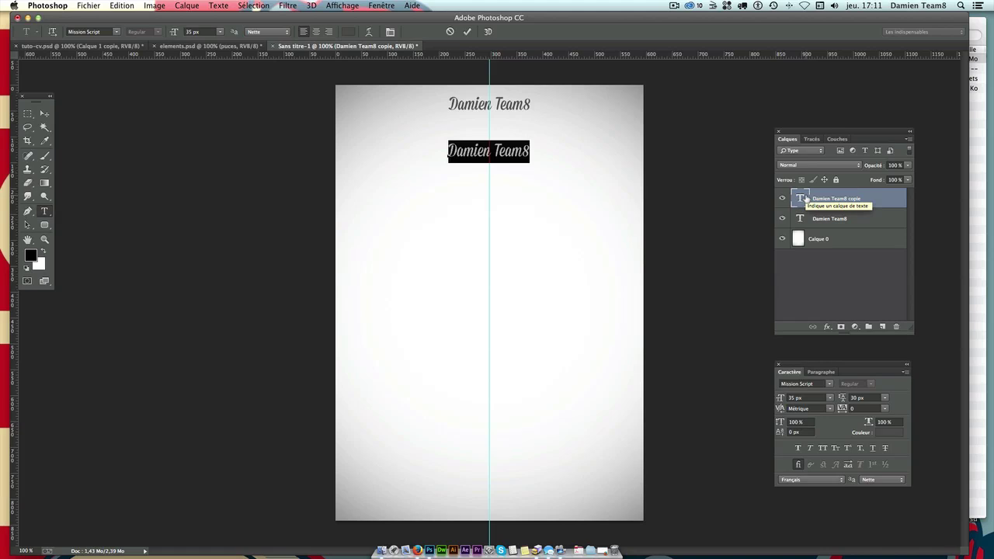
text(De)
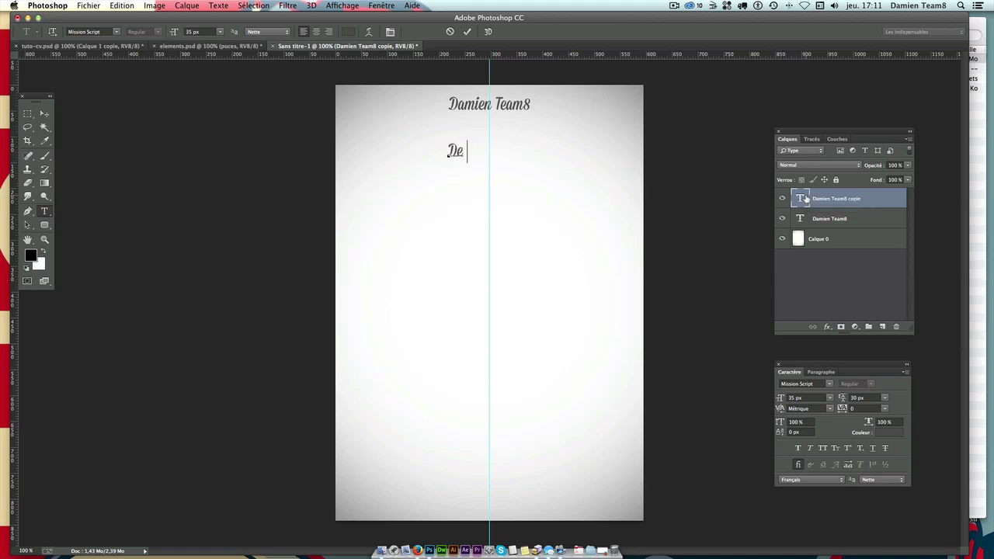
text(signer g)
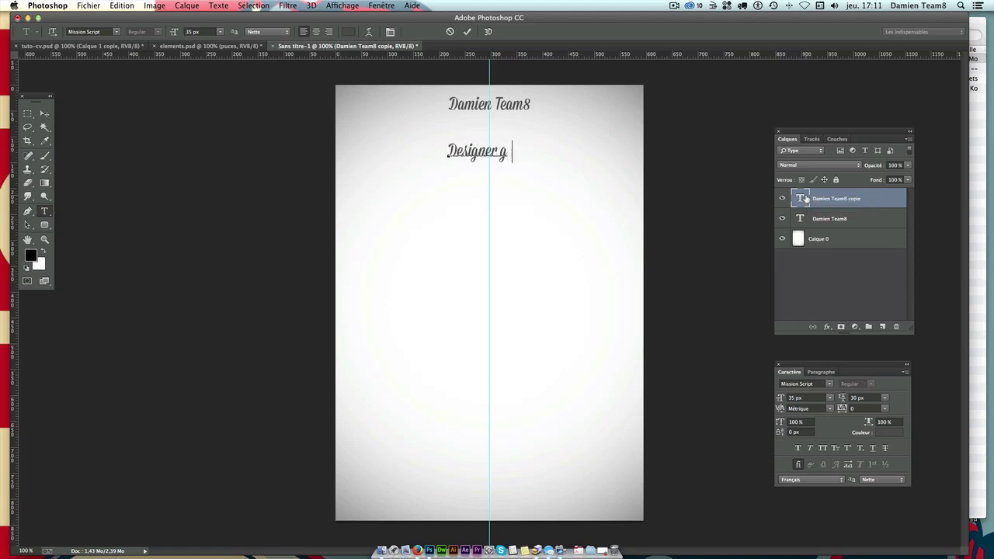
text(raphique)
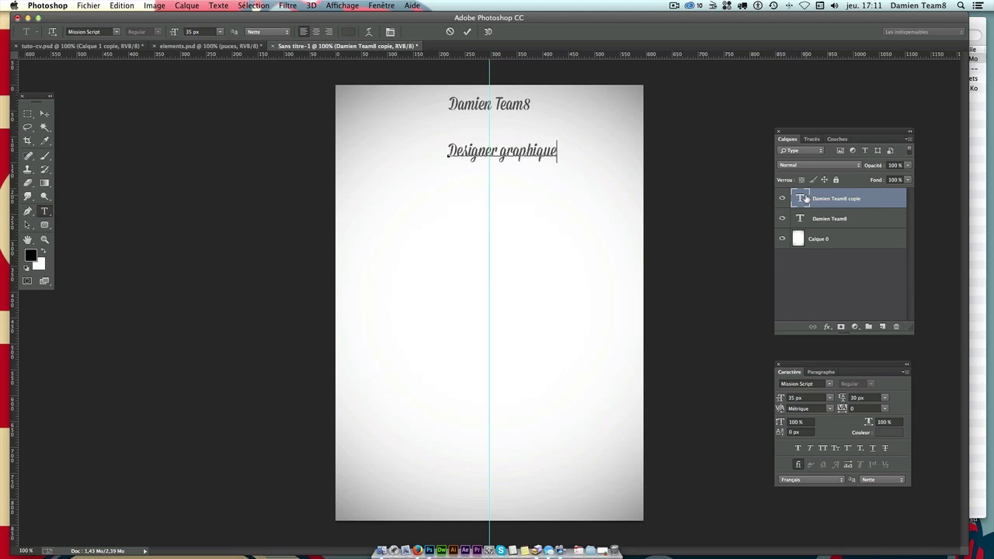
click(44, 113)
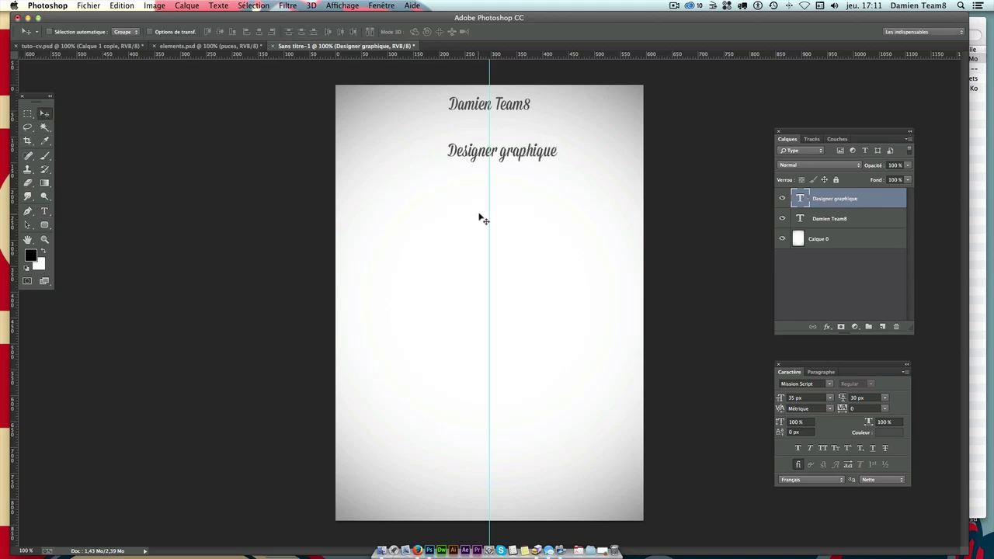
click(516, 105)
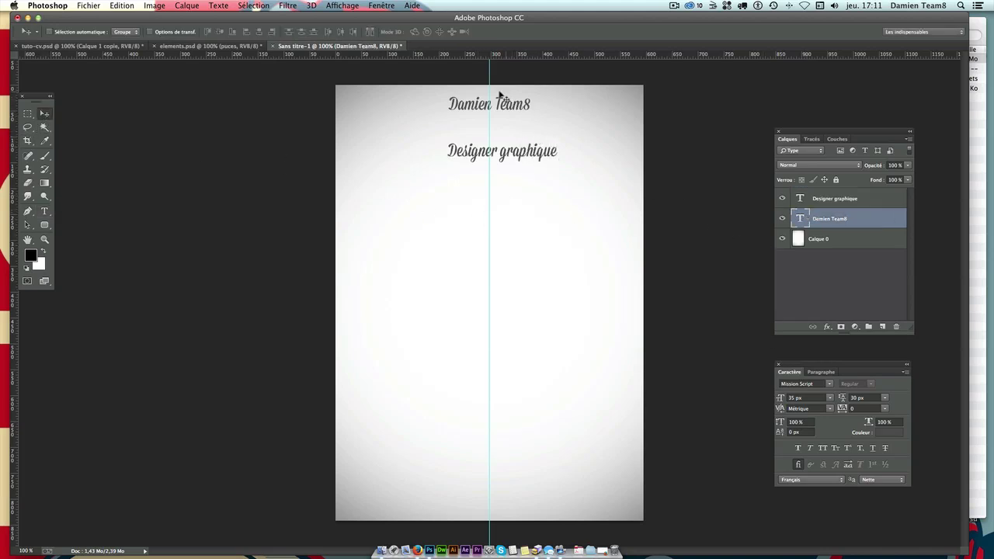
Move 'Designer graphique' up toward the name and scale it up with Free Transform
click(889, 431)
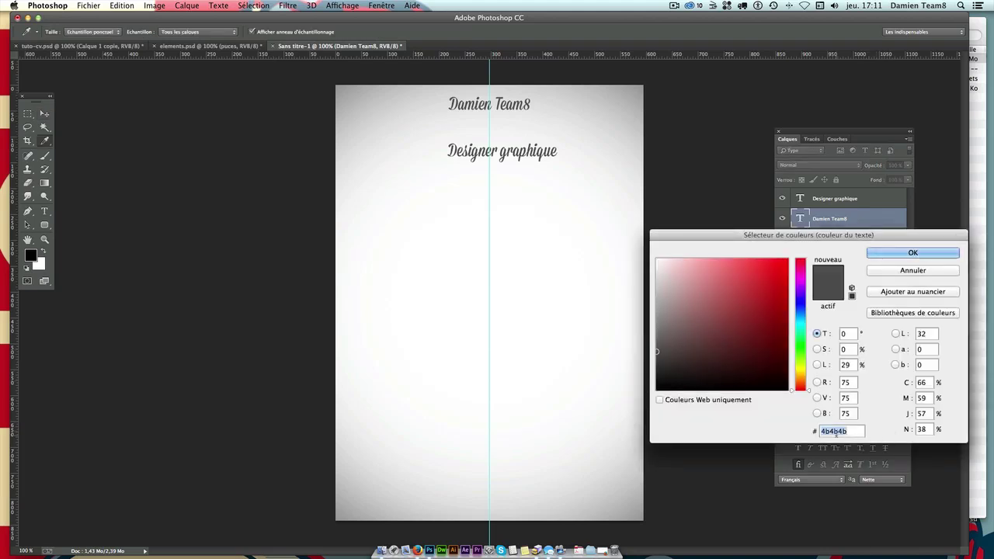
click(914, 273)
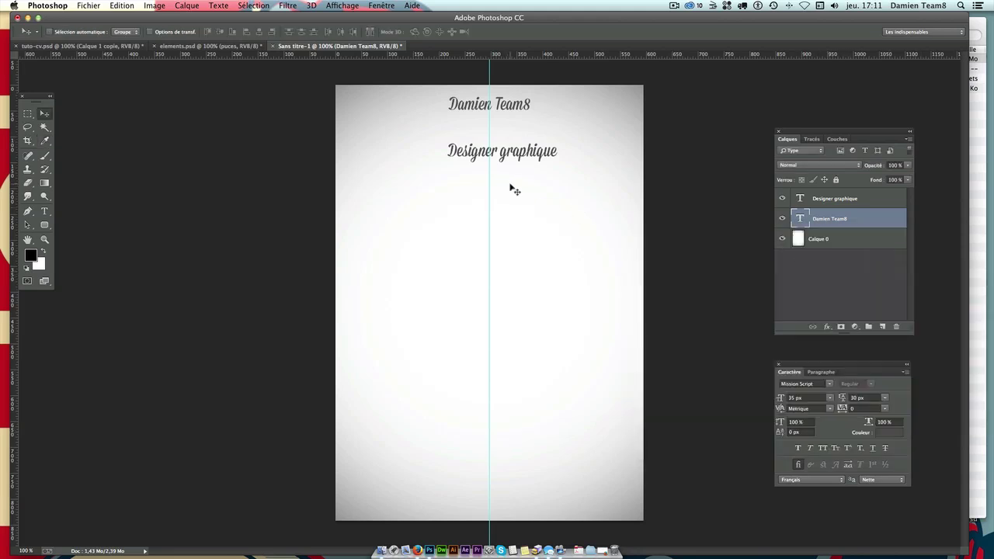
mouse_move(546, 194)
mouse_down()
mouse_move(527, 181)
mouse_move(541, 172)
mouse_move(555, 180)
mouse_up()
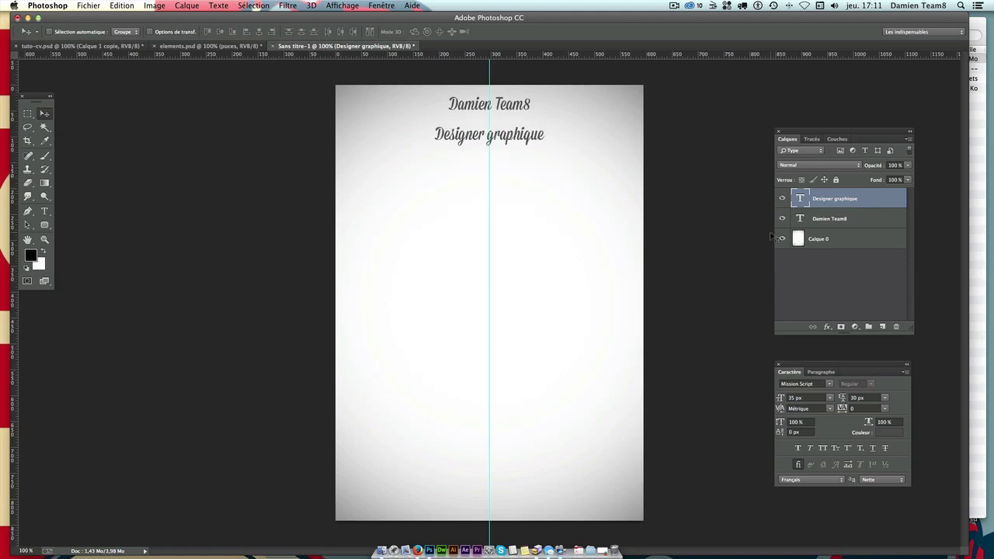
key(ctrl+t)
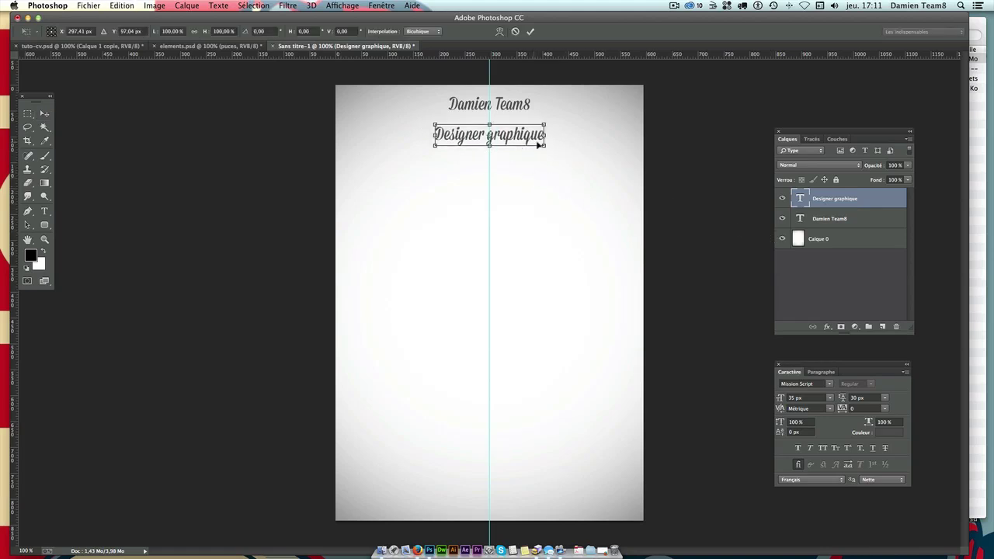
drag(543, 143, 576, 152)
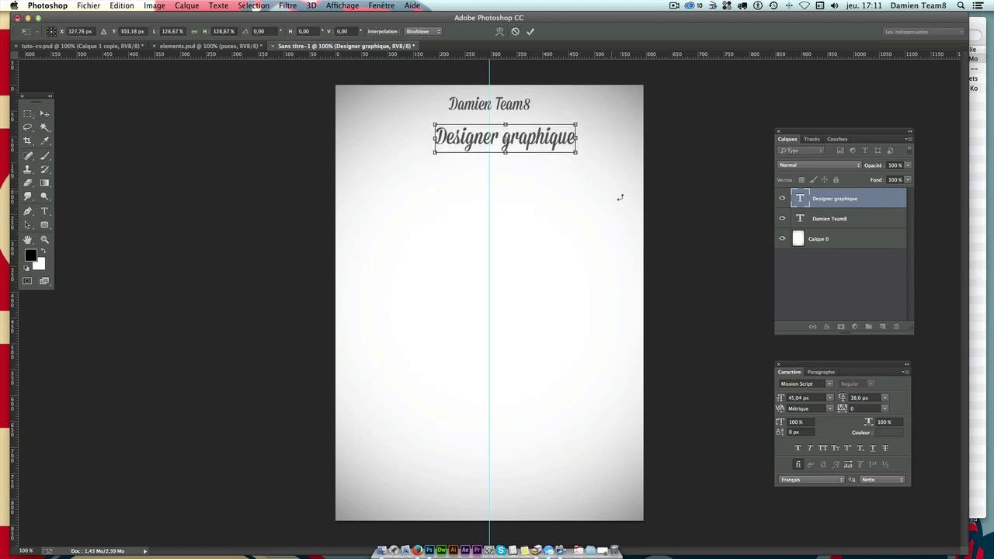
key(Escape)
key(ctrl+t)
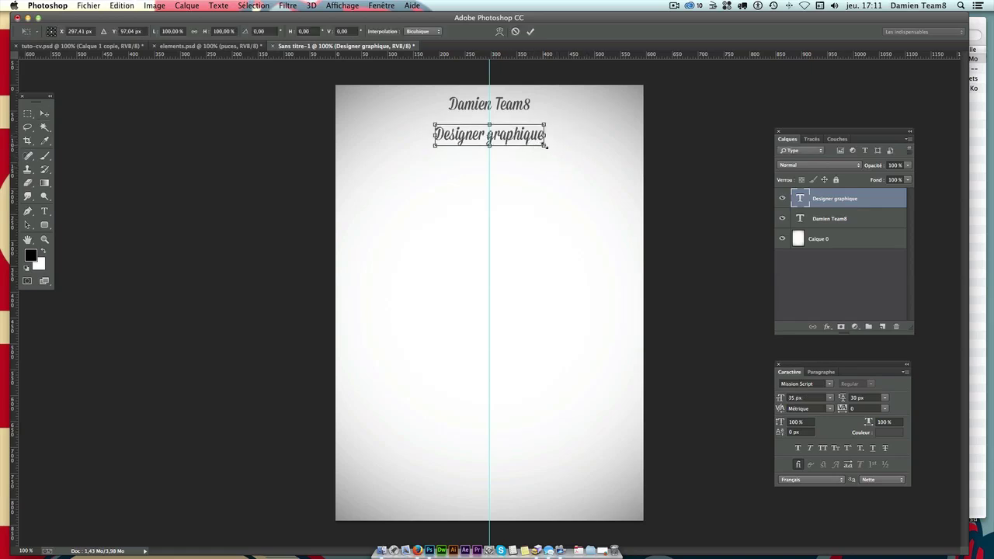
mouse_move(545, 146)
mouse_down()
mouse_move(548, 171)
mouse_move(711, 190)
mouse_move(513, 168)
mouse_move(598, 188)
mouse_move(555, 153)
mouse_move(688, 238)
mouse_move(493, 122)
mouse_move(657, 194)
mouse_move(574, 179)
mouse_move(606, 189)
mouse_move(543, 158)
mouse_move(644, 181)
mouse_move(556, 160)
mouse_move(623, 180)
mouse_move(611, 175)
mouse_move(612, 160)
mouse_move(542, 150)
mouse_up()
key(Return)
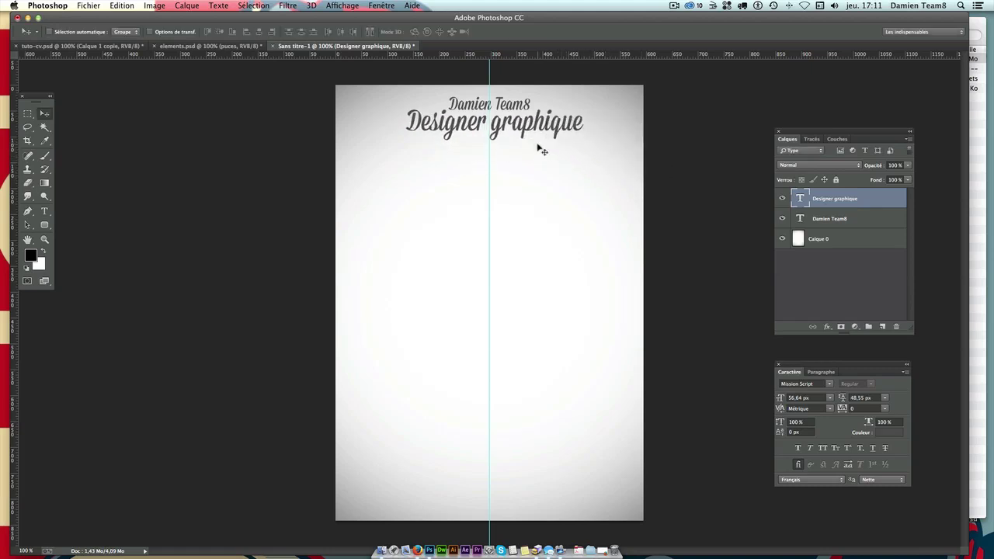
Set the subtitle to 45 px, tuck it beneath the name, and hide the guide
click(816, 397)
text(45)
key(Return)
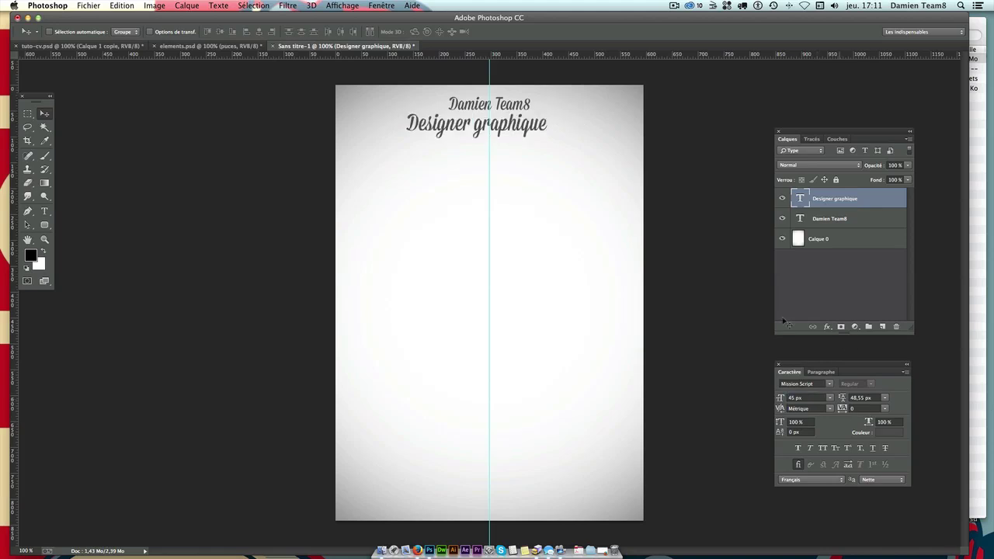
drag(453, 177, 471, 178)
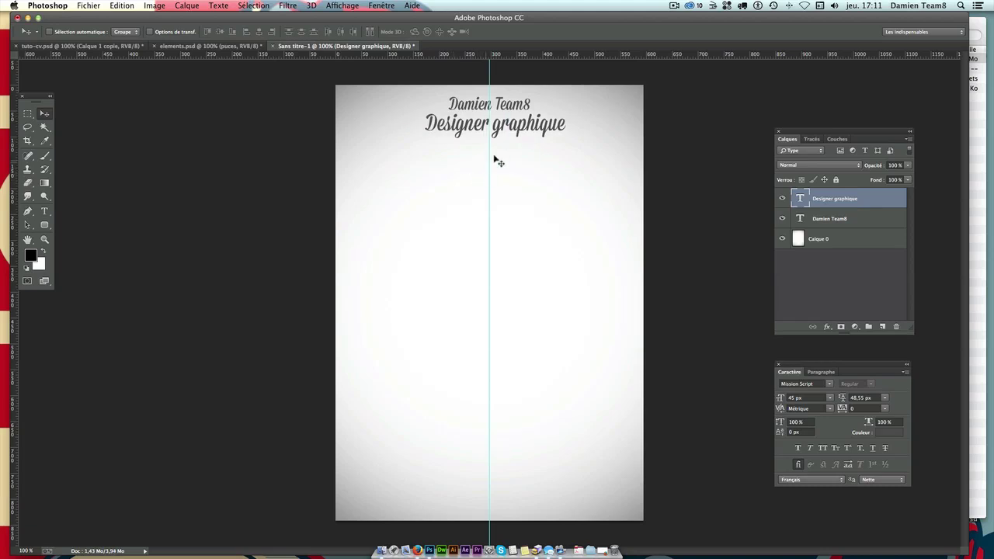
key(ctrl+t)
drag(524, 125, 515, 121)
key(Return)
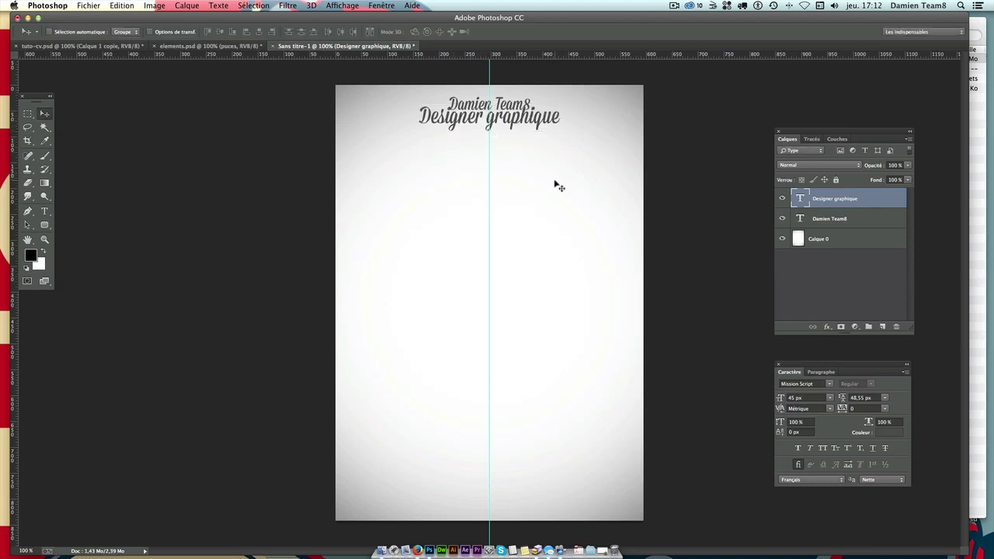
key(ctrl+semicolon)
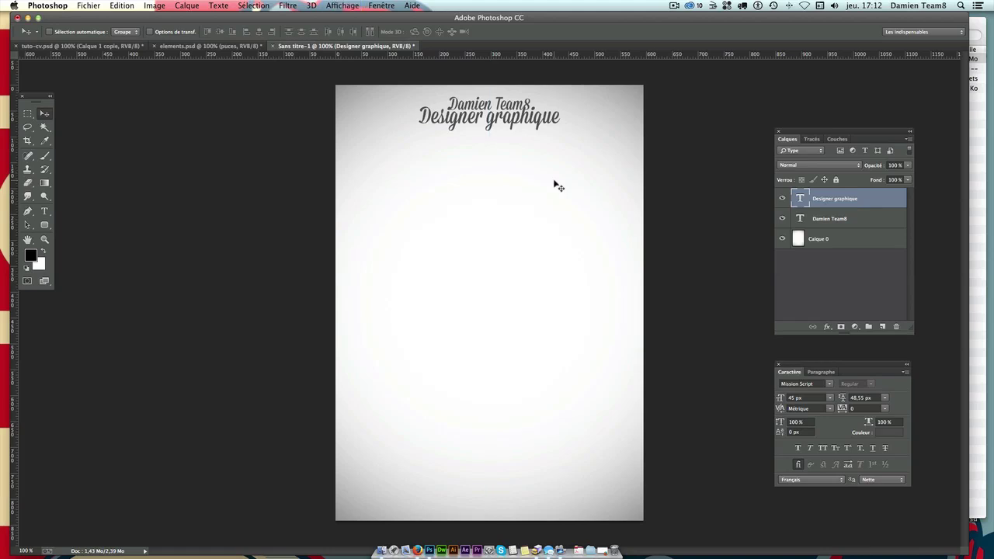
key(Down)
key(Down)
key(Down)
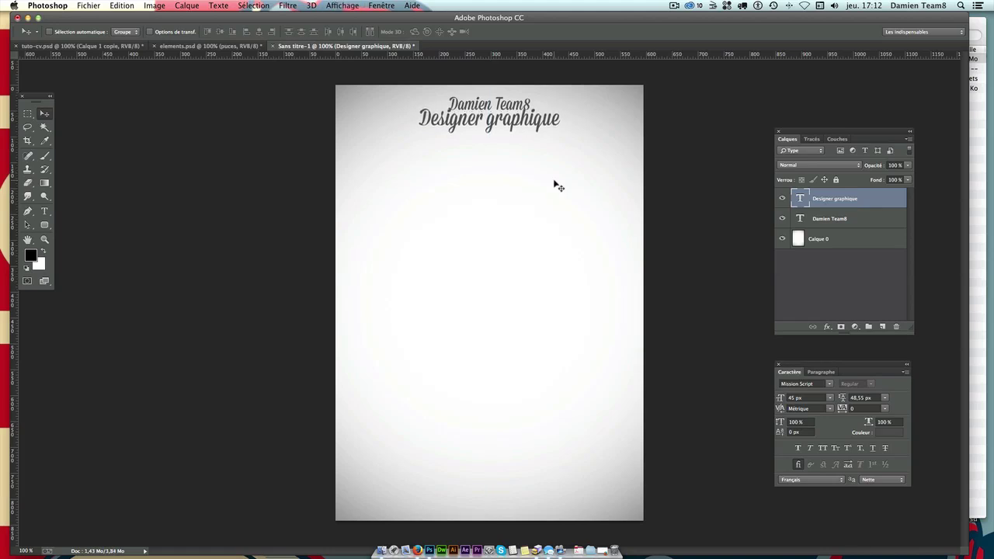
key(Up)
key(Up)
key(Up)
key(Up)
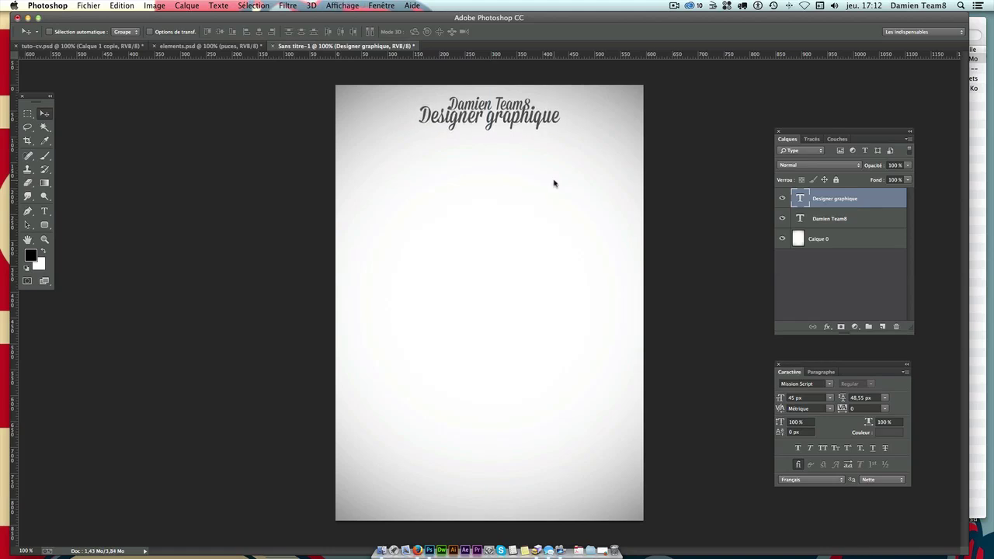
key(Up)
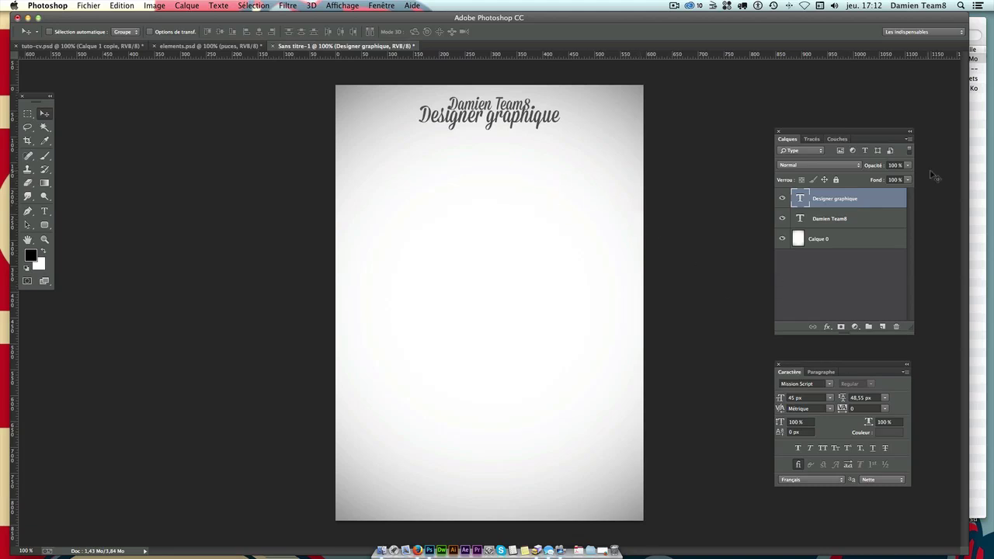
Try 50% subtitle opacity, then colour the word 'graphique' teal #36beb2
click(870, 164)
text(50)
key(Return)
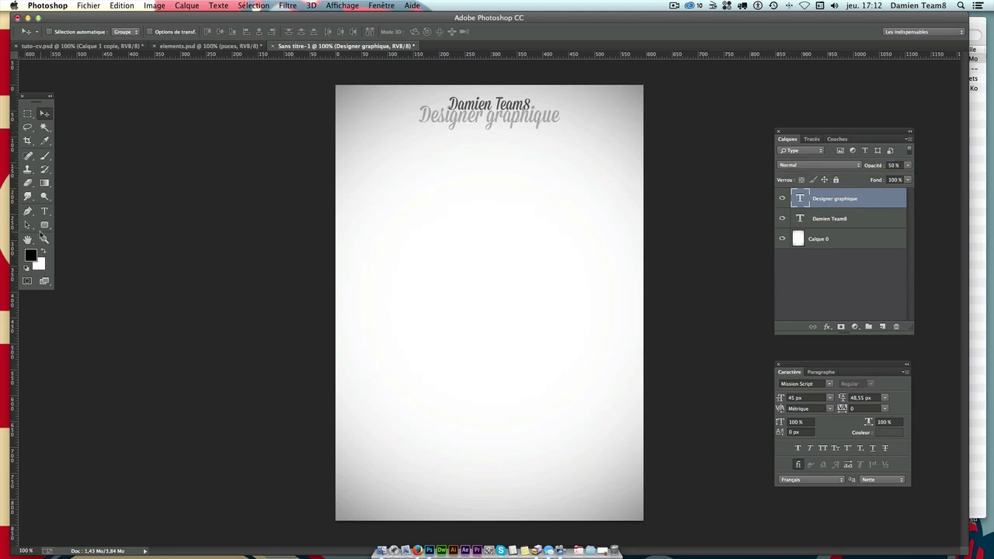
click(43, 212)
double_click(528, 116)
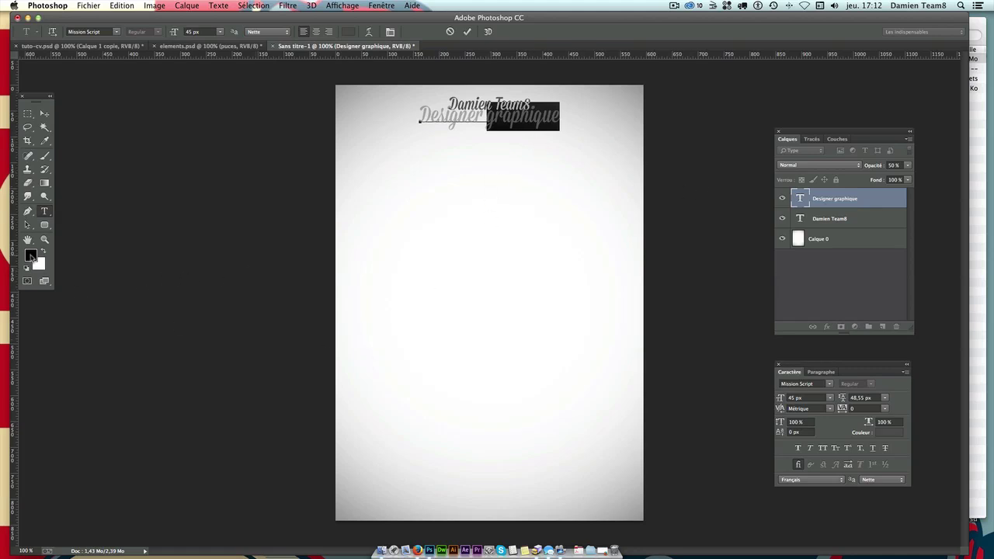
click(31, 256)
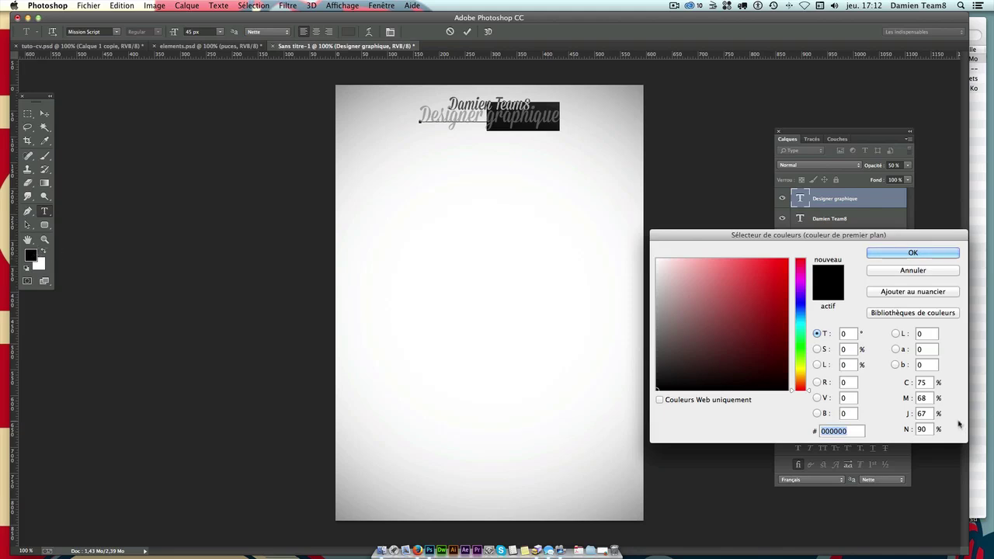
text(36)
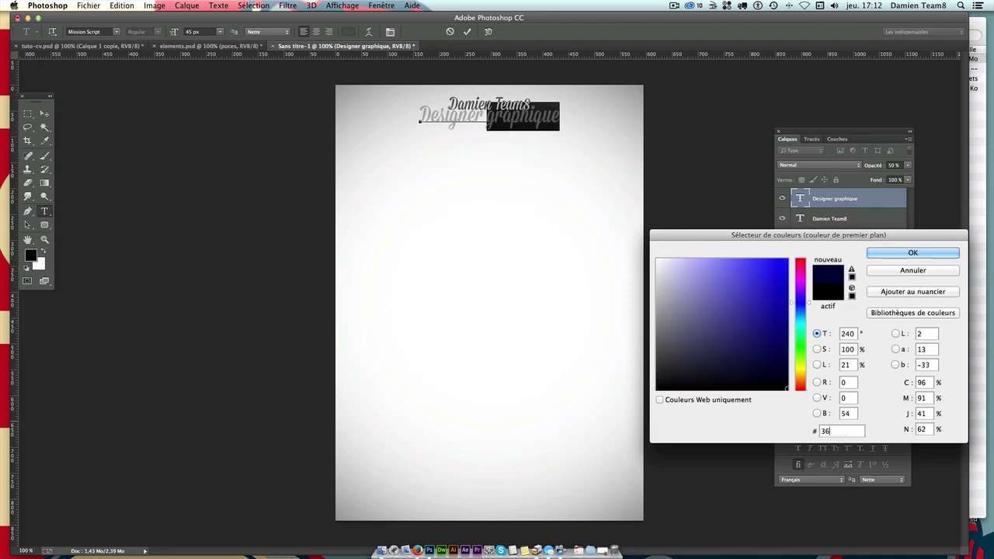
text(b)
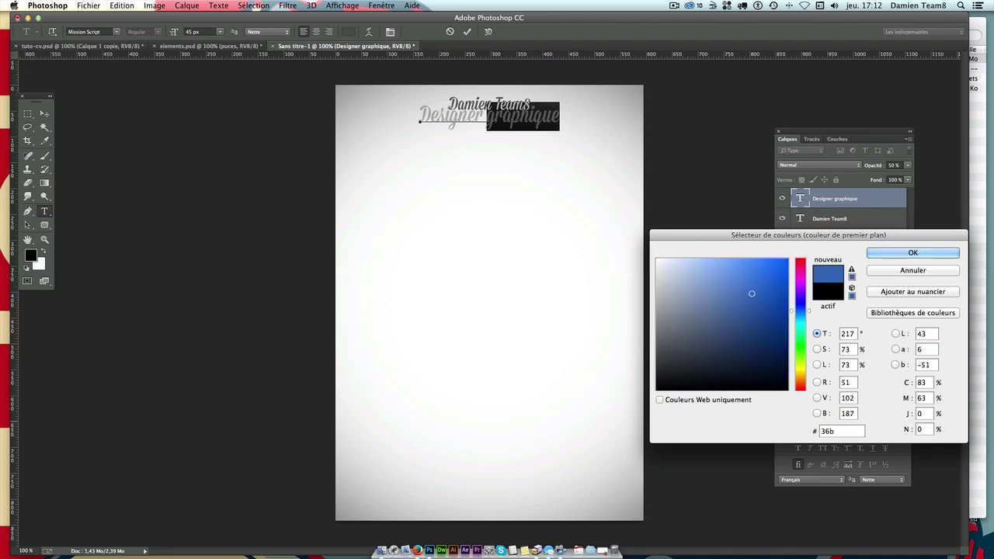
text(e)
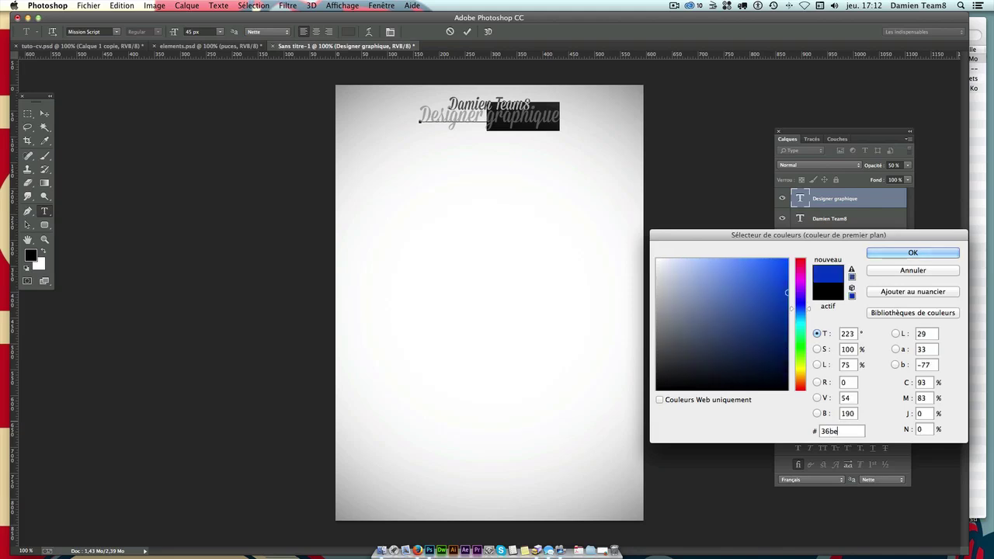
text(b2)
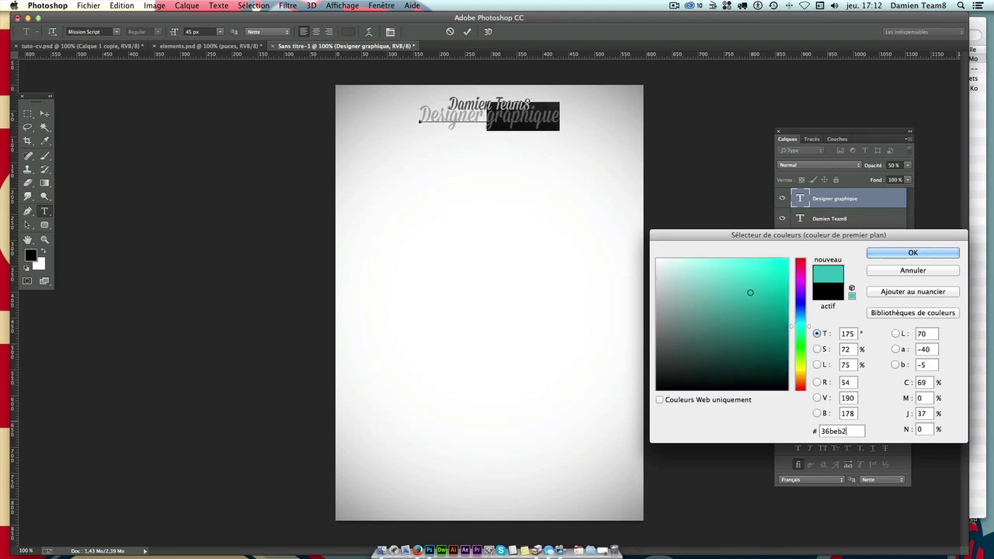
key(Return)
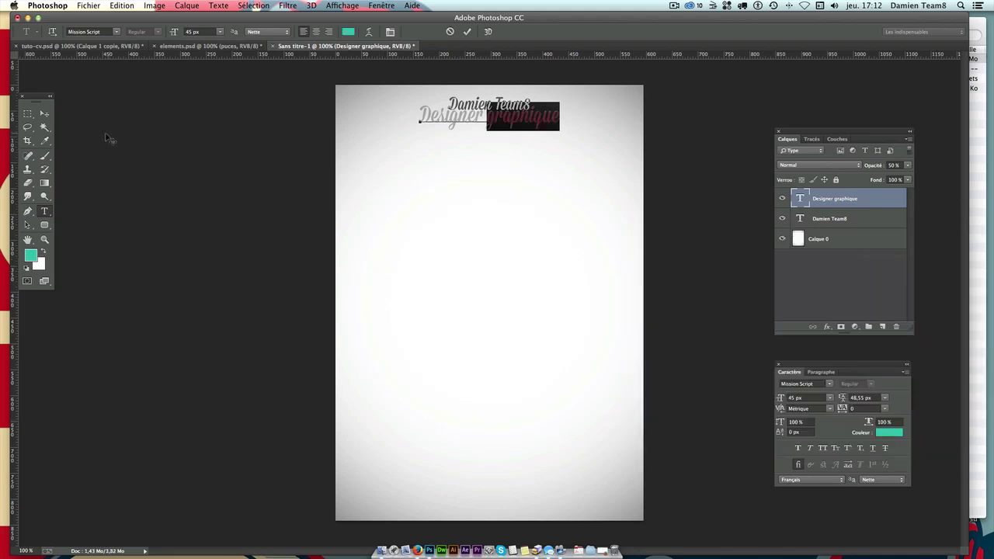
click(44, 114)
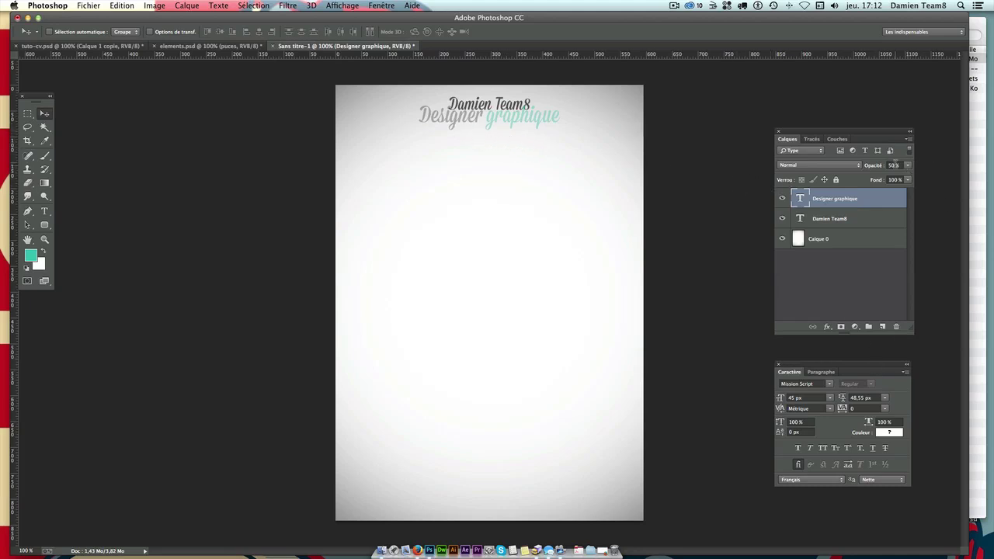
Lower the 'Designer graphique' layer opacity to 30%
click(895, 165)
text(3)
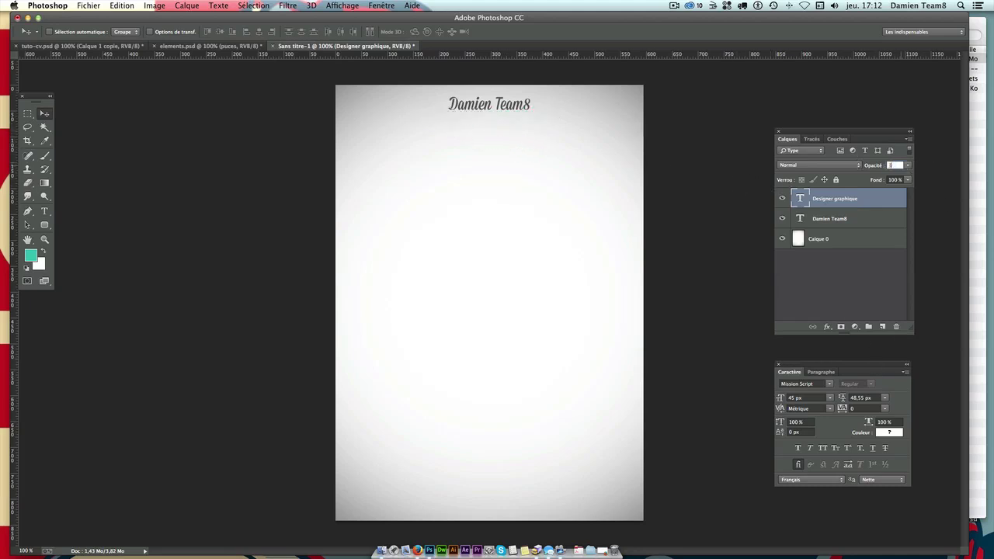
text(0)
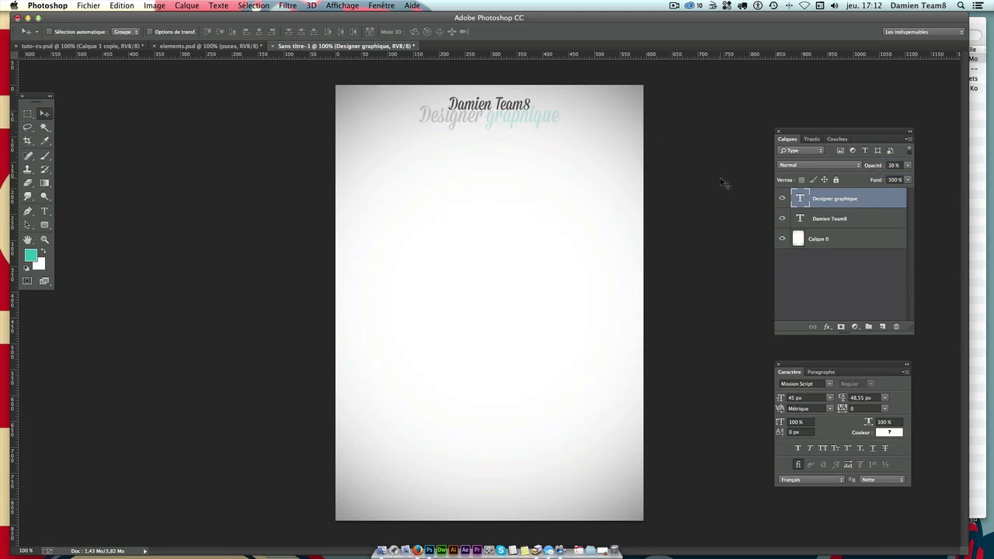
click(860, 225)
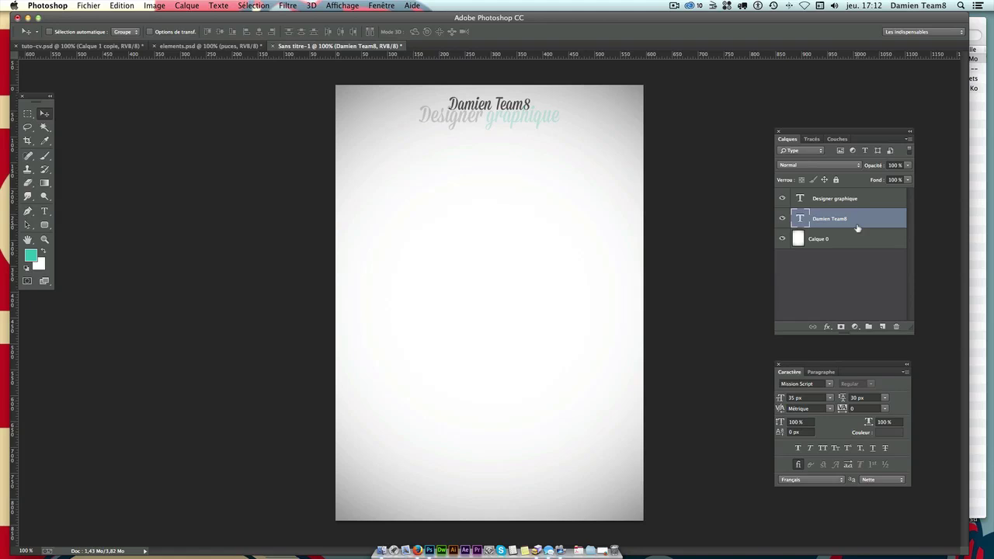
Duplicate the Damien Team8 name layer and move the copy to the page's upper-left
key(ctrl+j)
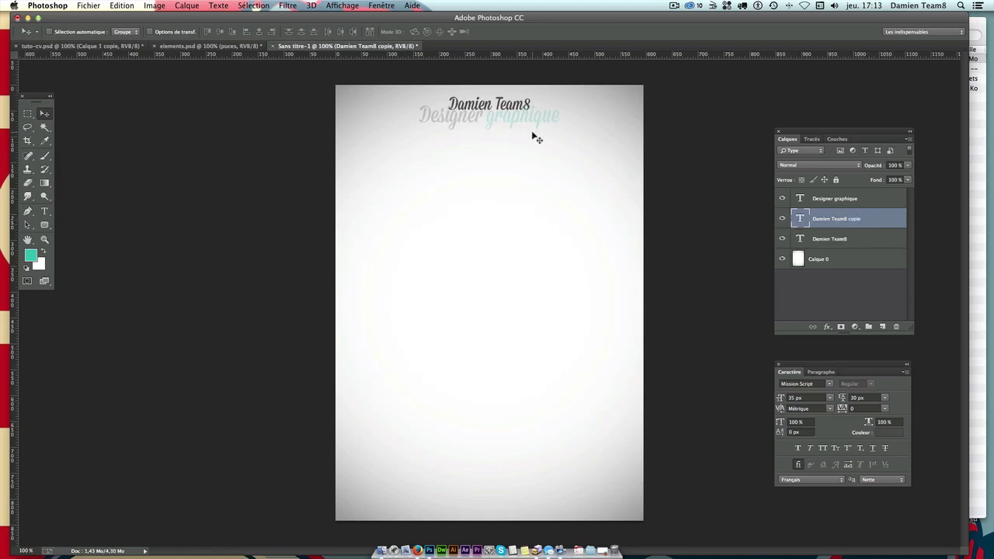
mouse_move(493, 135)
mouse_down()
mouse_move(395, 170)
mouse_move(412, 183)
mouse_up()
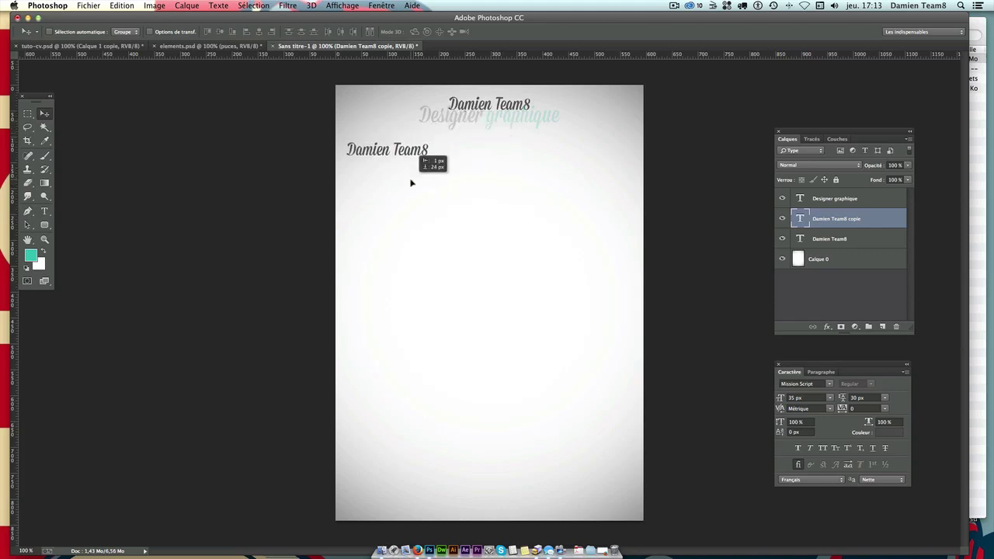
double_click(802, 223)
key(Escape)
key(v)
double_click(802, 222)
key(Escape)
double_click(800, 221)
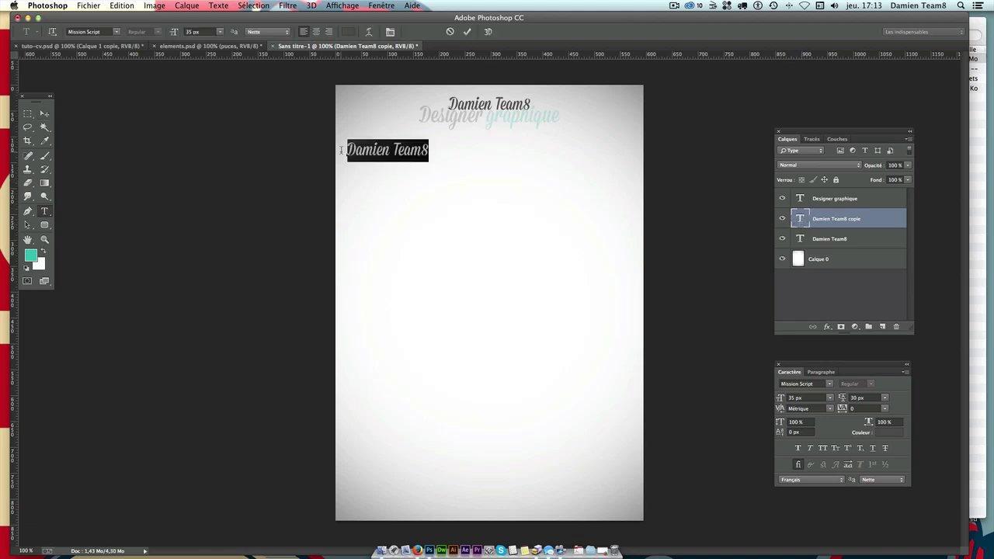
Replace the copied name text with 'Hello !'
click(44, 169)
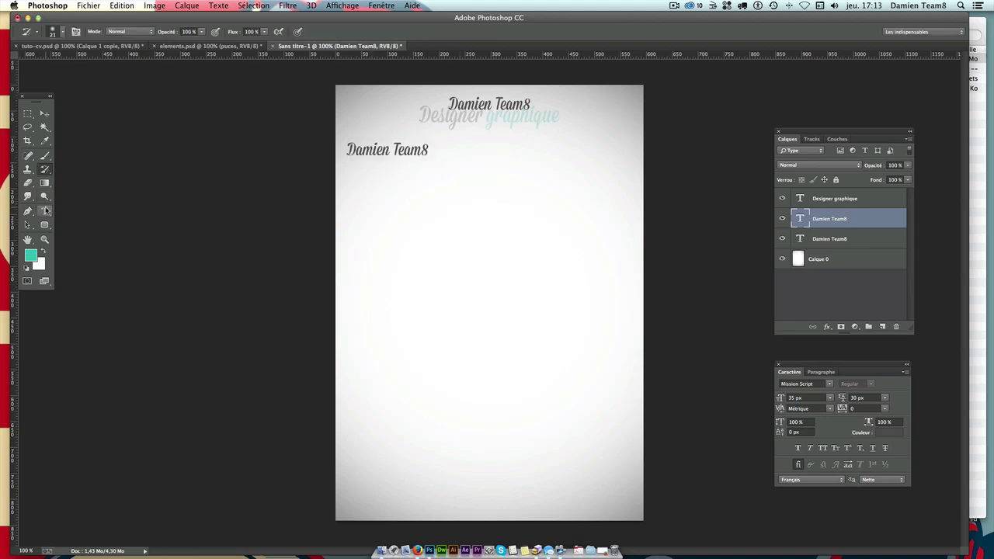
click(44, 211)
double_click(373, 147)
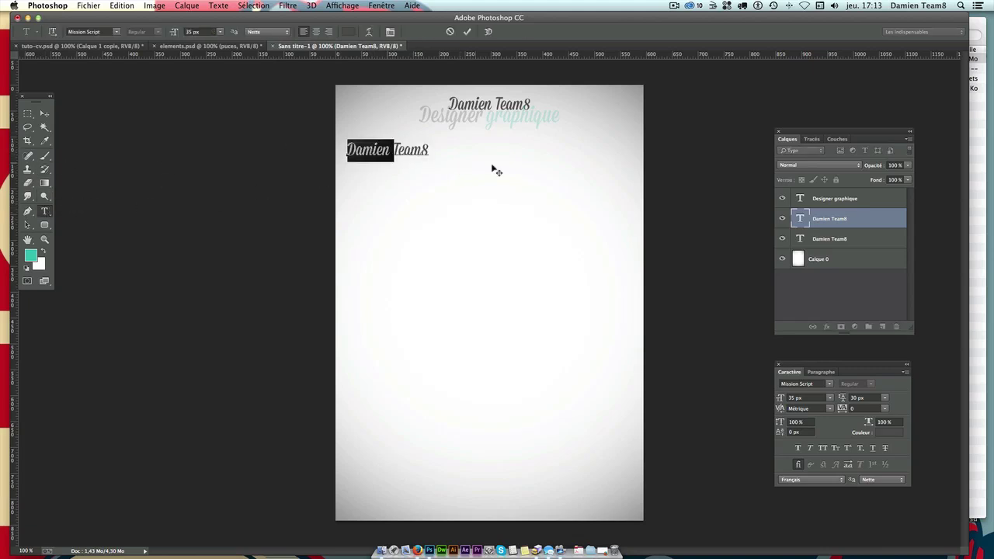
drag(367, 154, 423, 151)
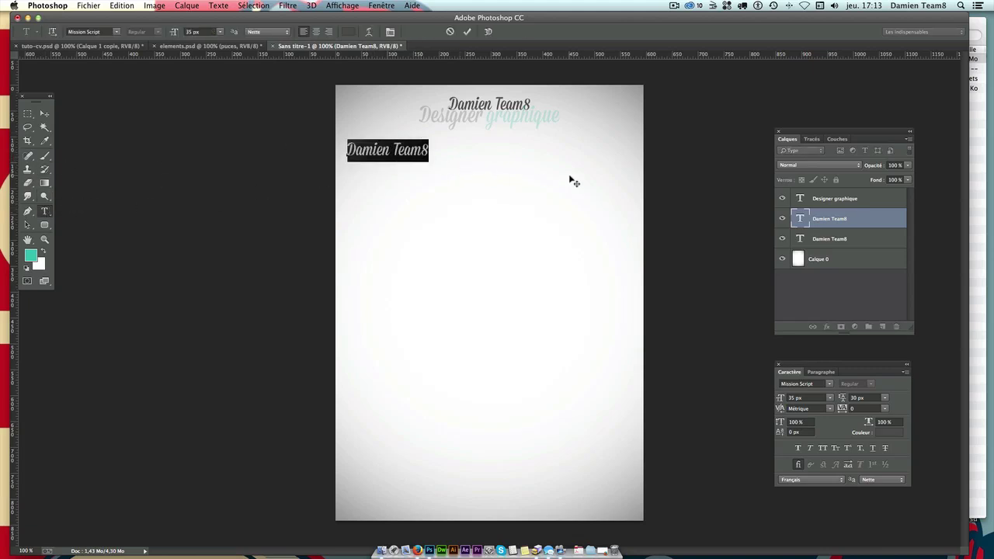
text(He)
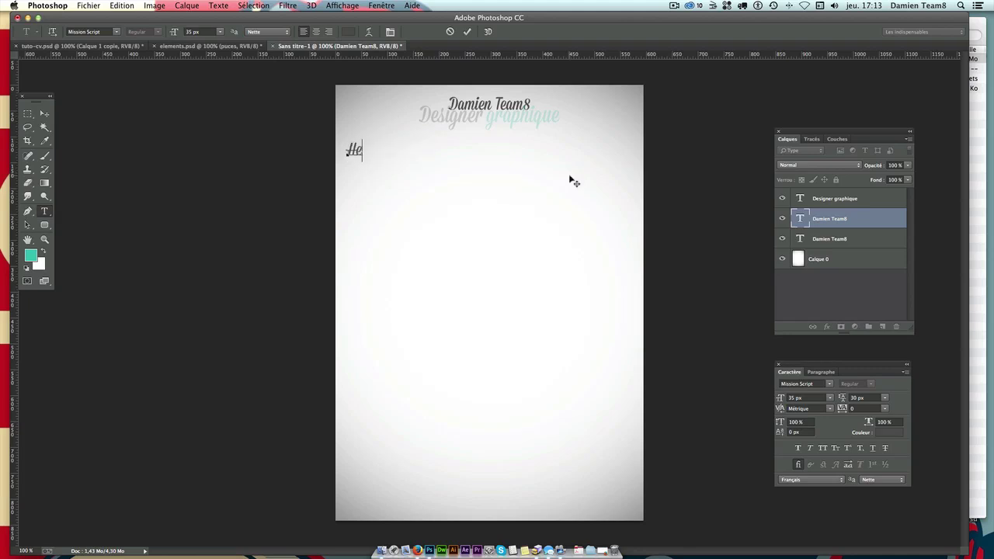
text(llo )
text(!)
click(44, 113)
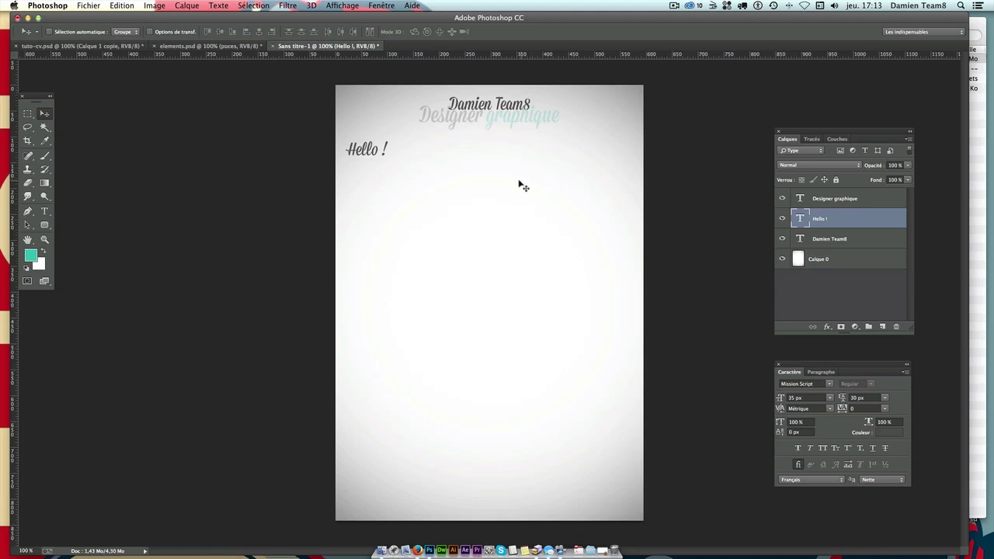
Set 'Hello !' to 50 px and nudge it slightly right and down
click(801, 398)
text(50)
key(Return)
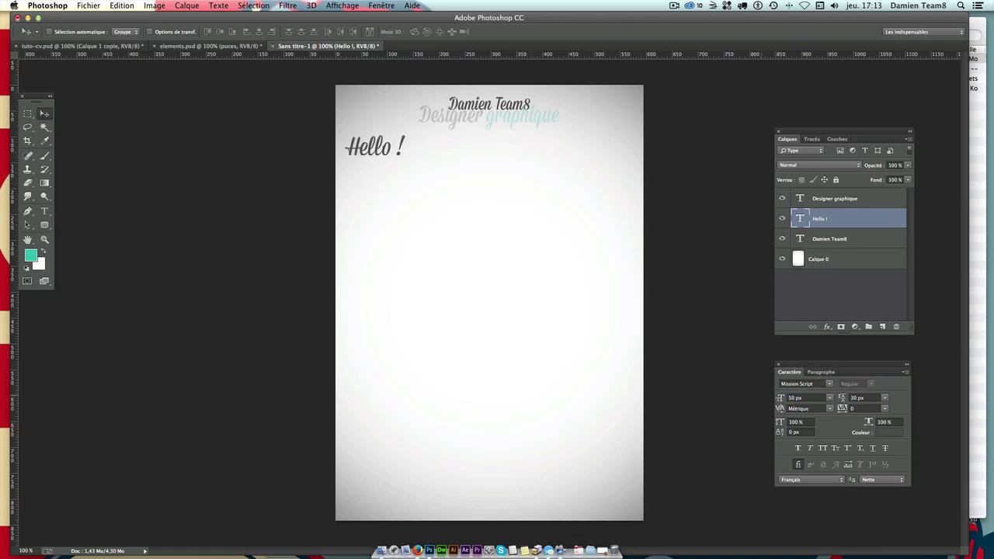
drag(409, 195, 418, 198)
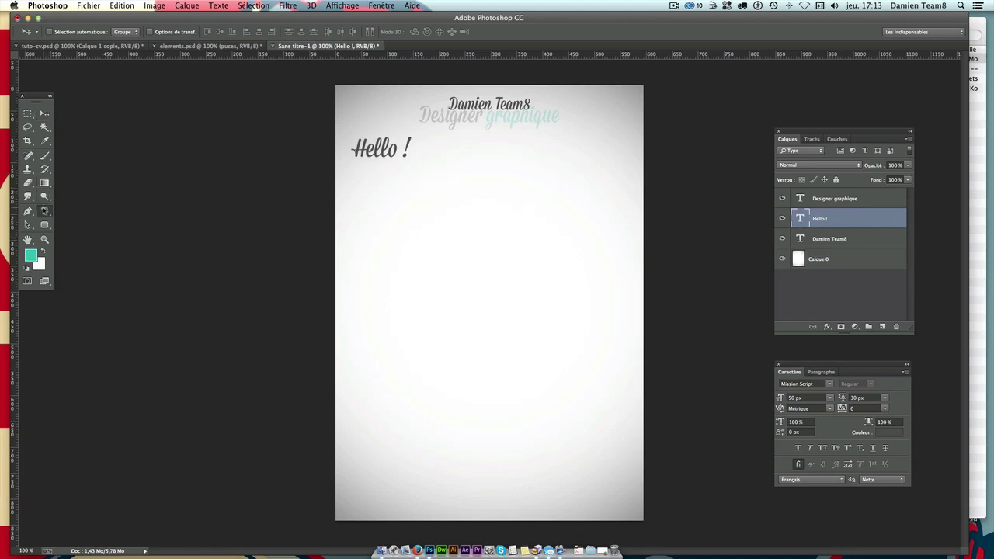
Draw a paragraph text box below 'Hello !' and type "Je m'appelle Damien"
click(44, 210)
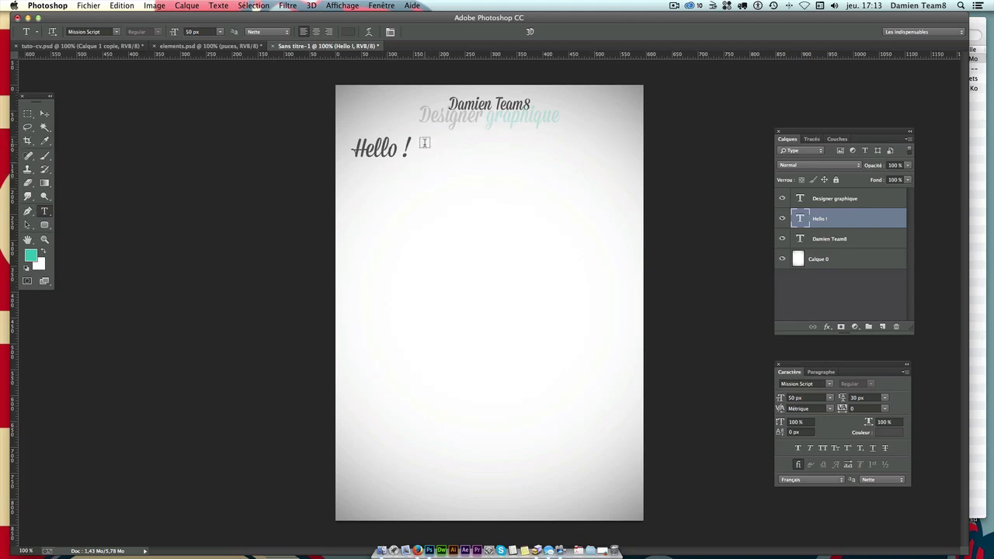
right_click(46, 213)
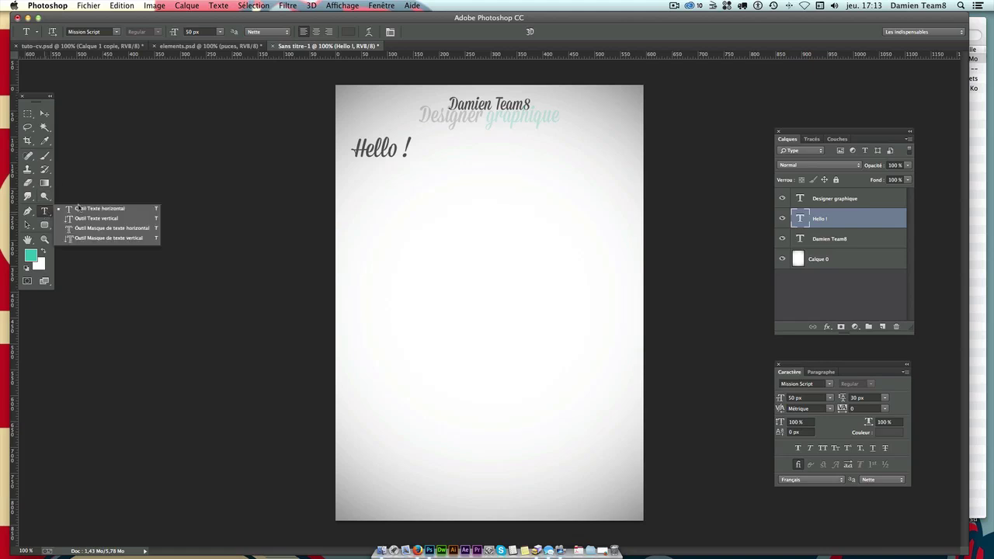
click(425, 140)
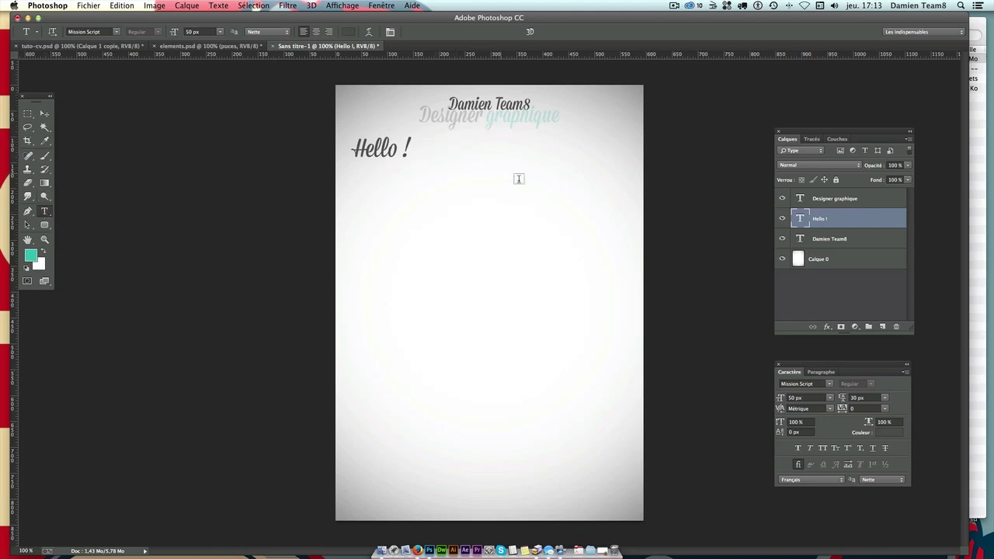
mouse_move(398, 186)
mouse_down()
mouse_move(610, 285)
mouse_move(587, 263)
mouse_up()
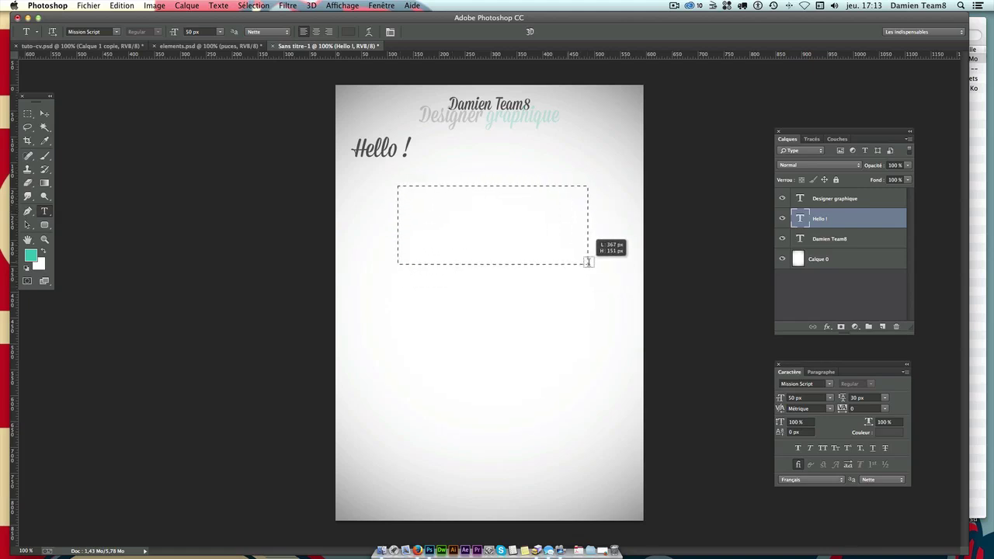
drag(588, 262, 606, 262)
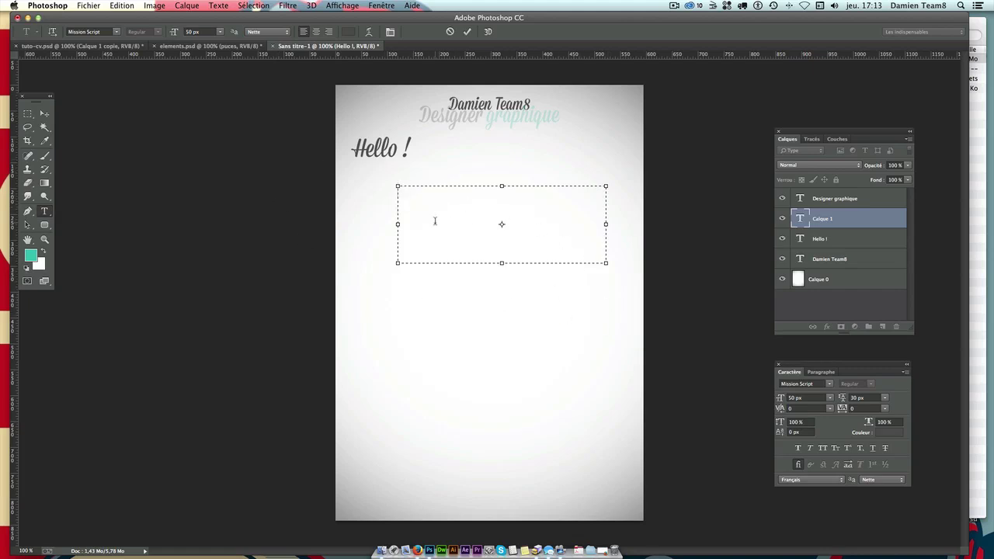
text(Je )
text(m'appelle )
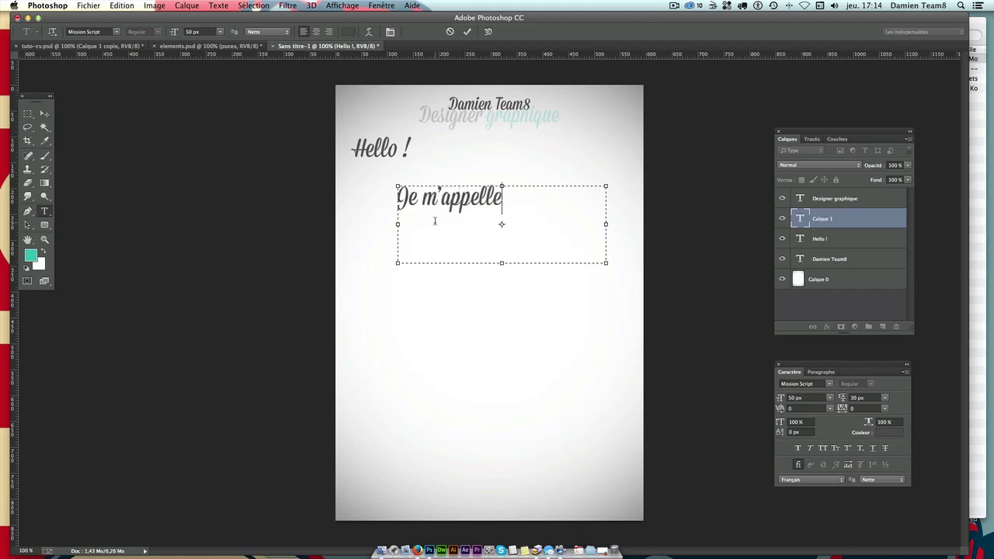
text(Damien)
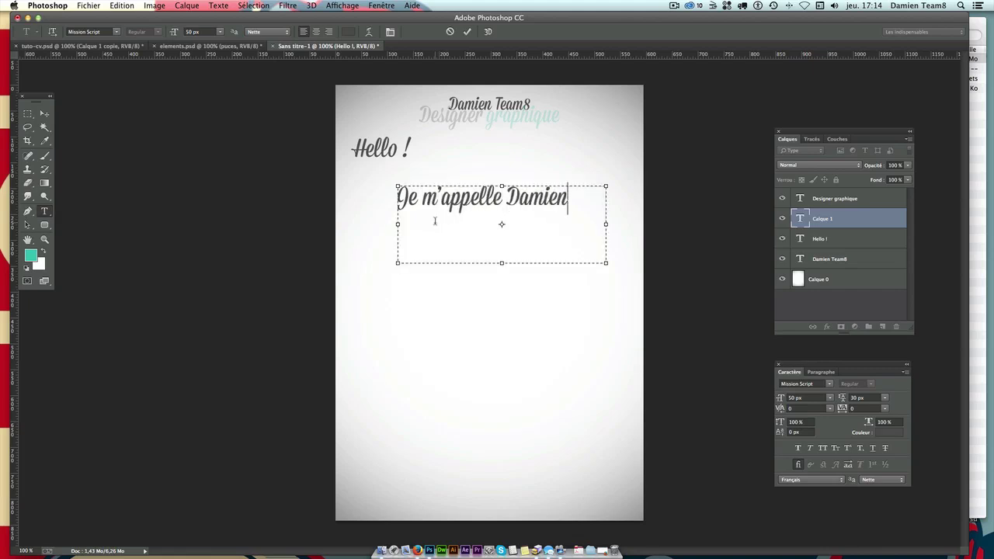
Set the intro line's font to Helvetica Neue LT Std 57 Condensed
key(ctrl+a)
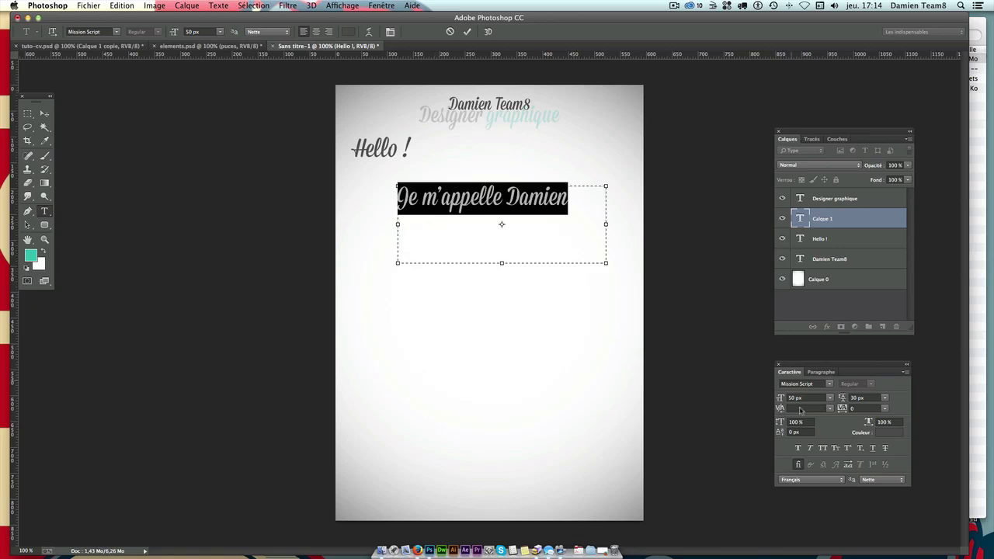
click(816, 383)
click(828, 384)
scroll(829, 384, down, 5)
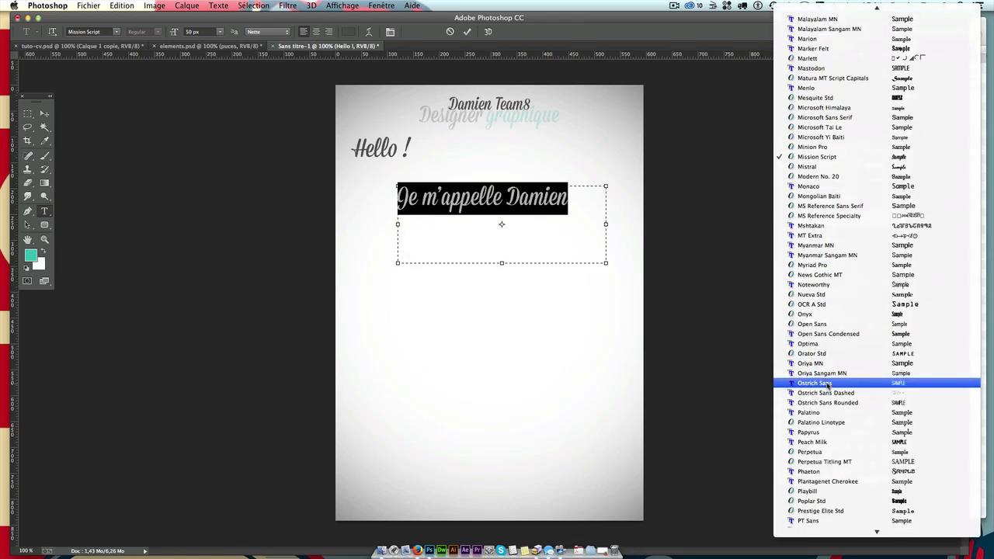
scroll(829, 384, down, 5)
scroll(828, 383, down, 5)
click(733, 367)
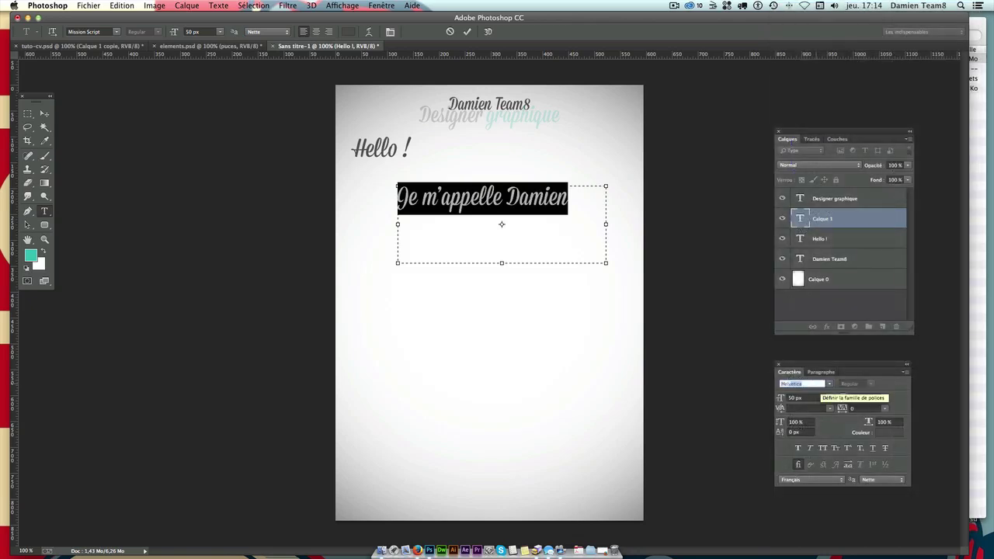
click(829, 384)
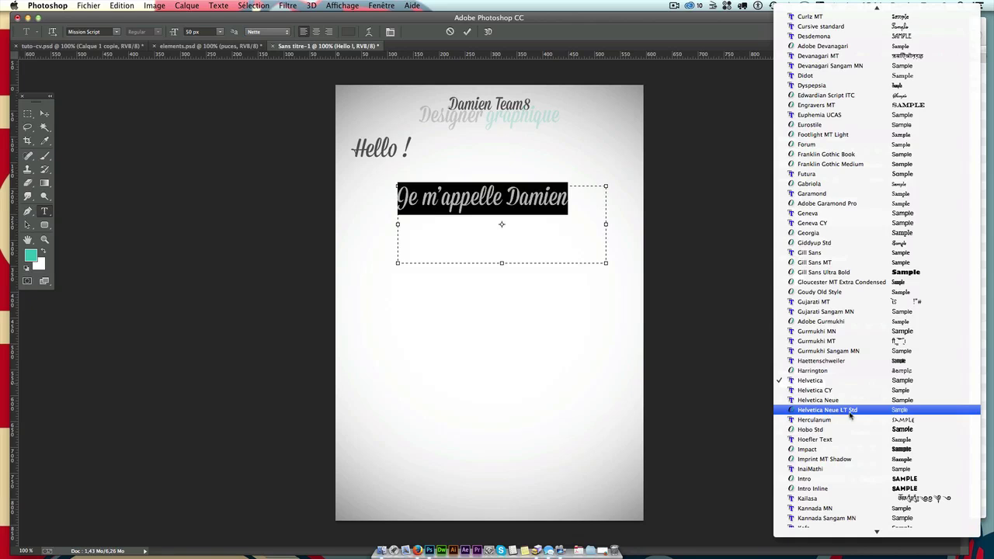
click(848, 416)
click(874, 384)
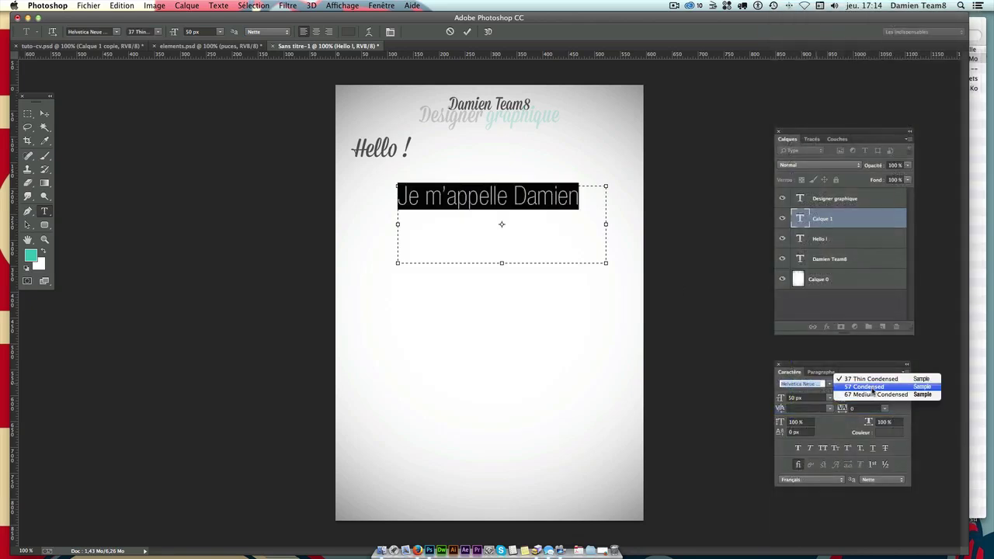
click(869, 387)
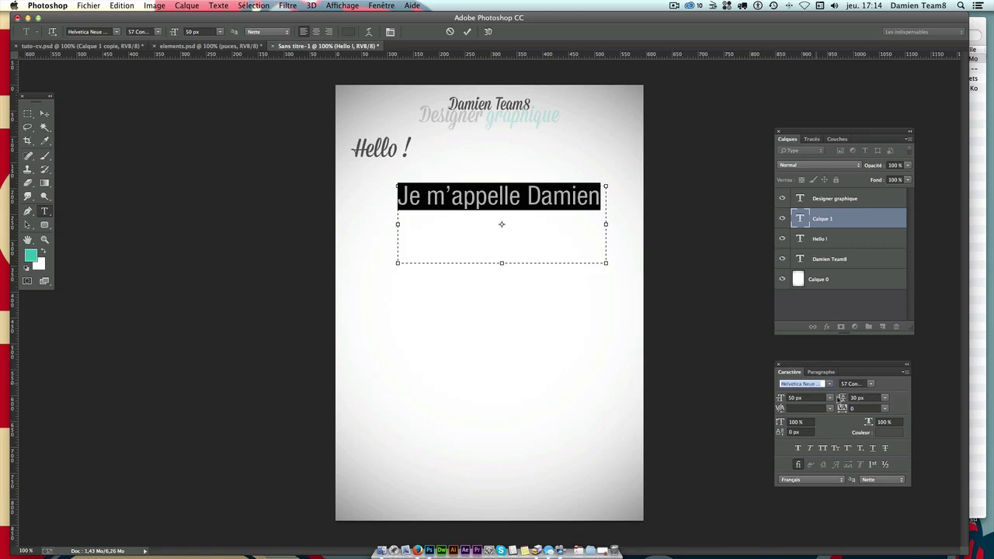
Set the whole intro text to 15 px
click(527, 198)
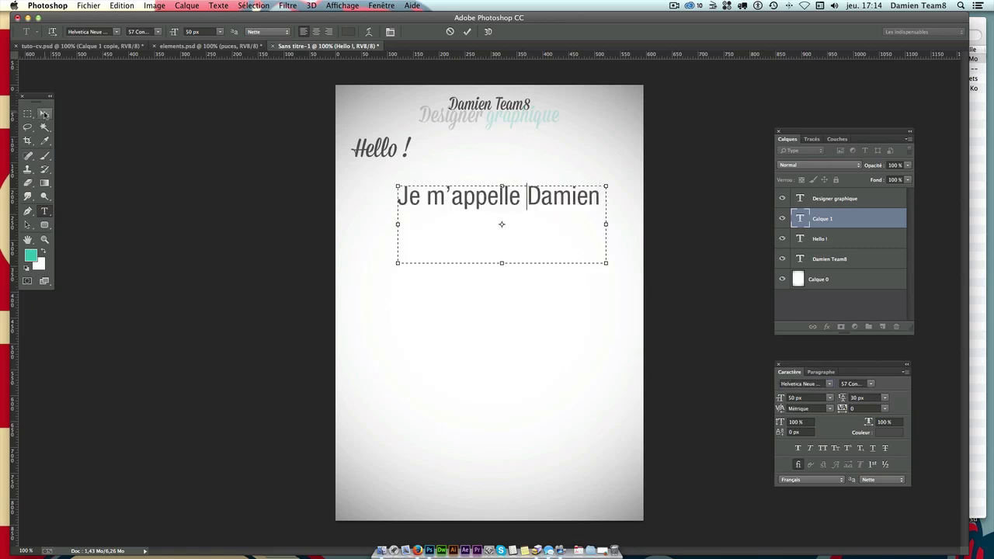
key(ctrl+a)
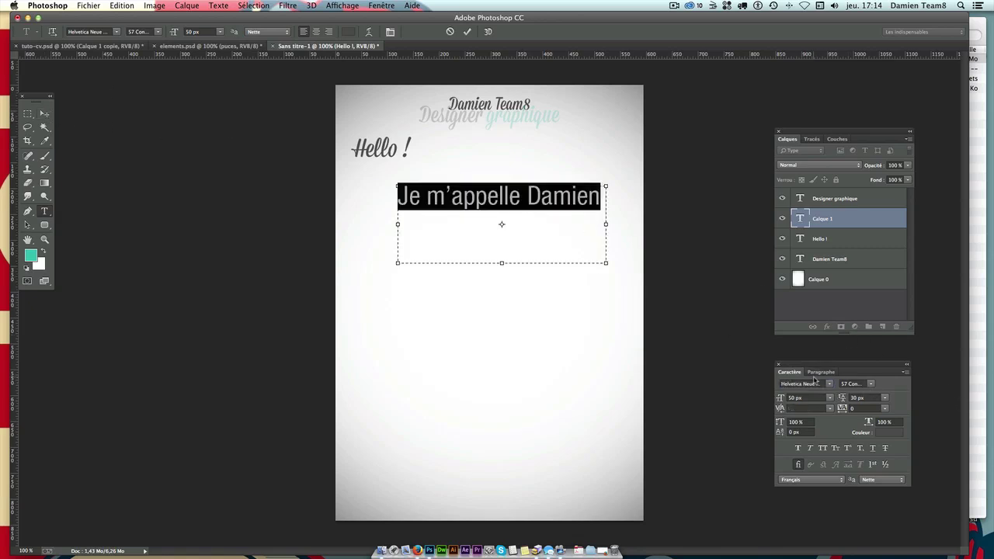
click(801, 397)
text(15)
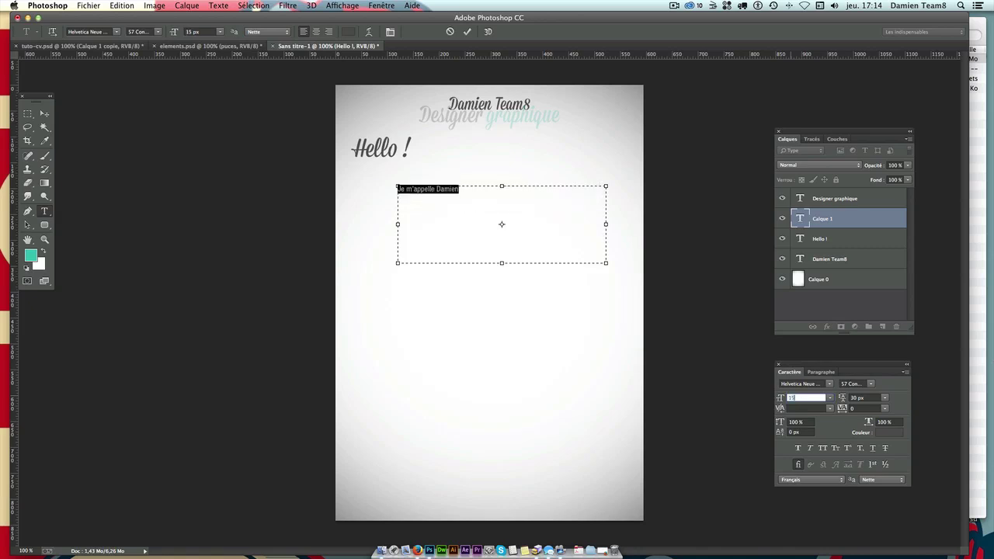
click(493, 205)
text(,)
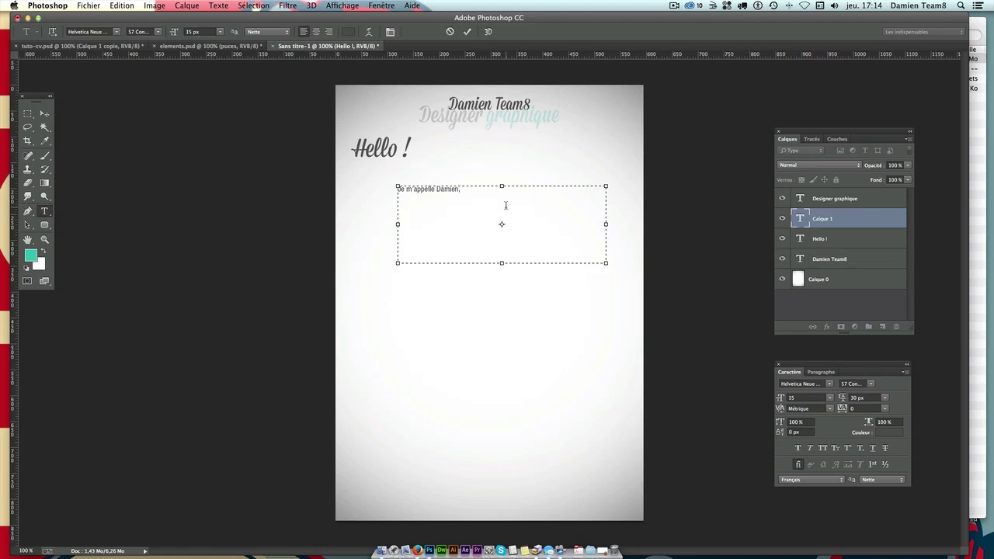
In Firefox, search Google for 'ipsum' and open the lipsum.com generator
click(420, 542)
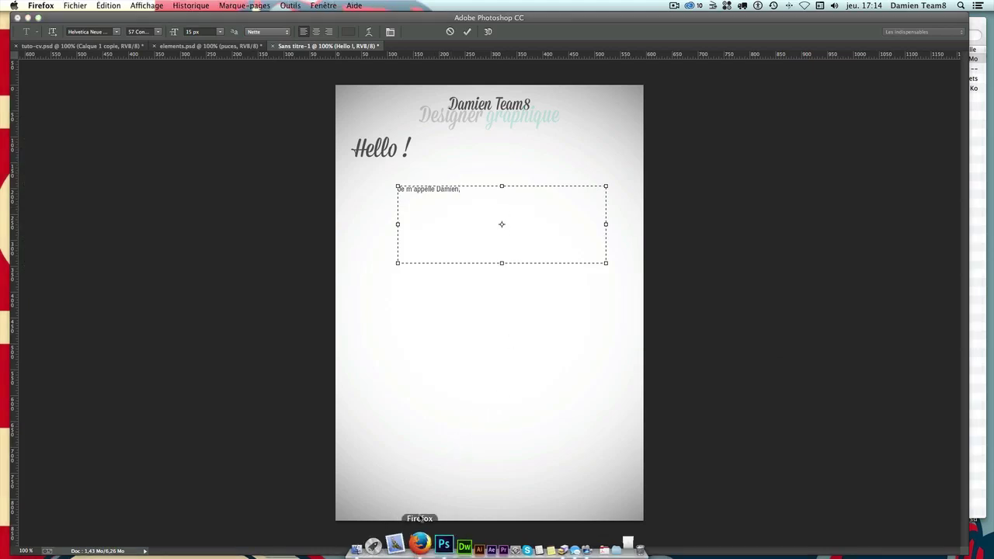
click(415, 238)
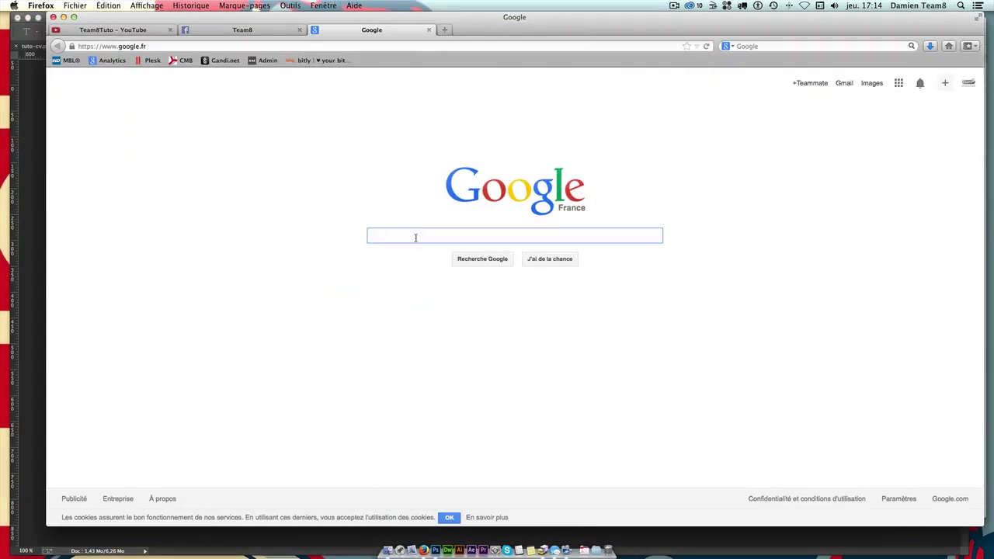
text(ipsum)
key(Return)
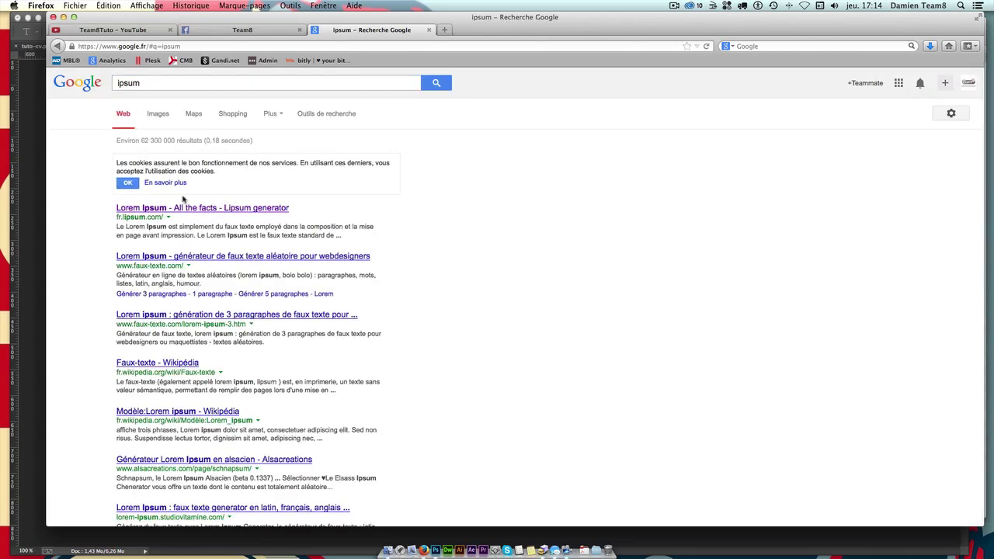
click(139, 208)
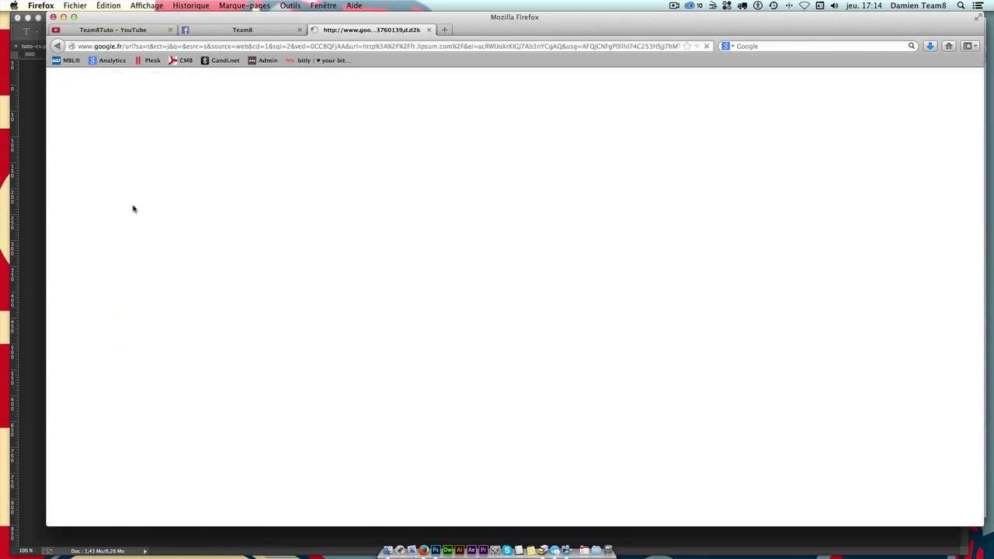
Generate Lorem Ipsum paragraphs, select the second one, and return to Photoshop
scroll(604, 379, down, 2)
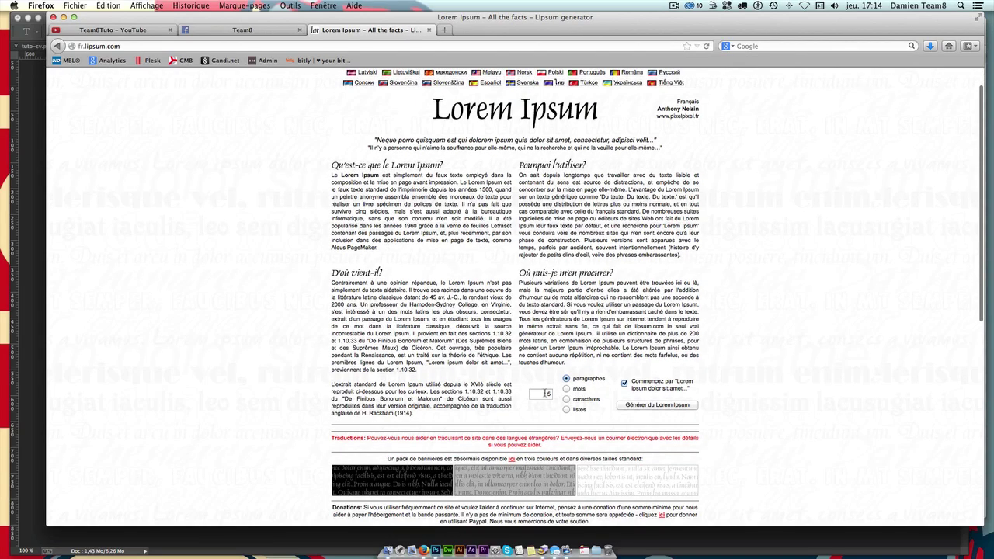
click(547, 393)
click(657, 404)
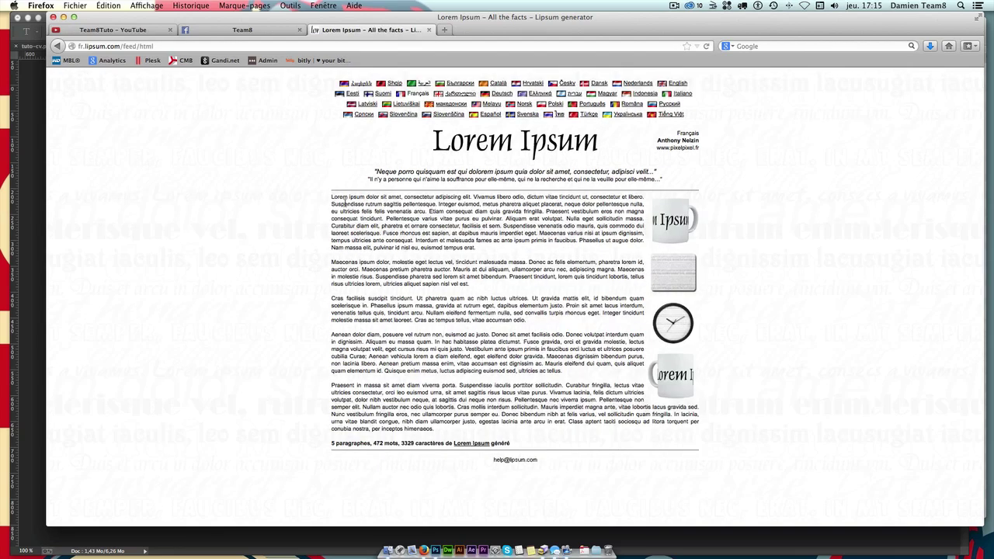
drag(332, 262, 476, 285)
key(super+c)
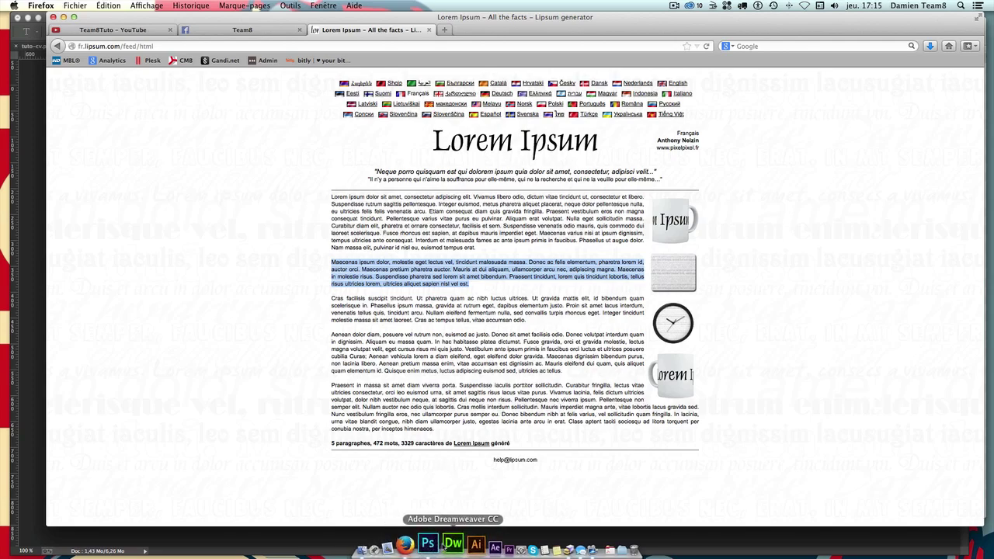
click(428, 544)
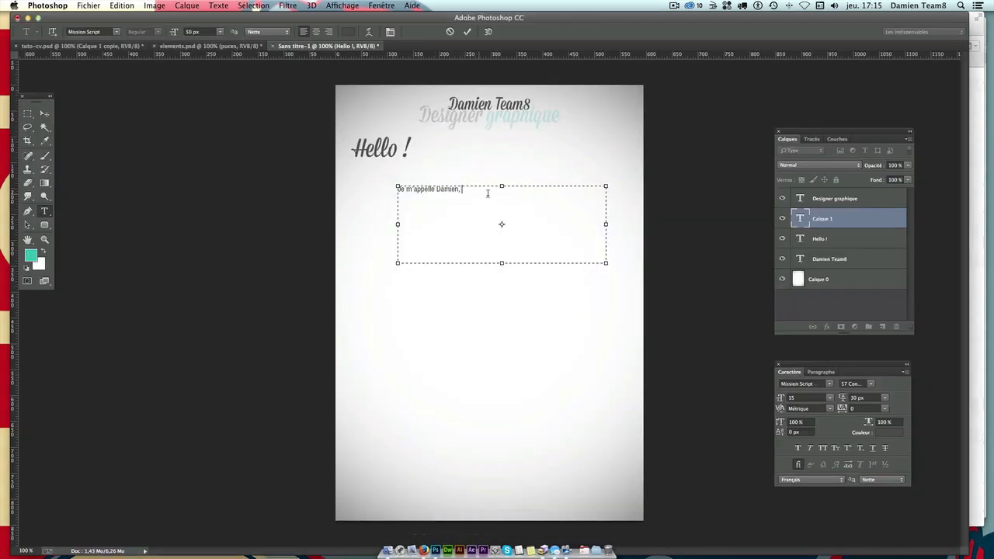
Paste the Lorem Ipsum text into the intro box, enlarge it, and set 20 leading
key(super+v)
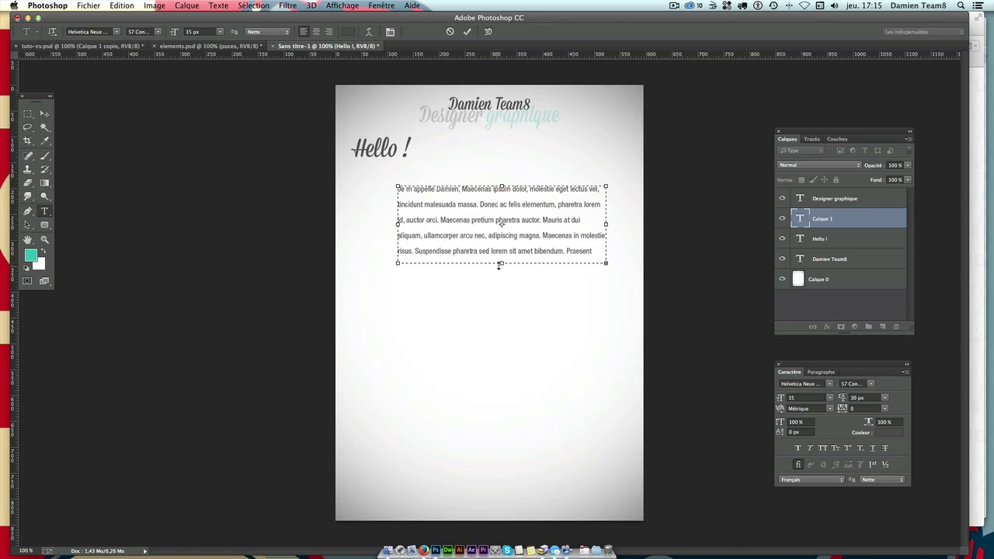
drag(499, 278, 494, 472)
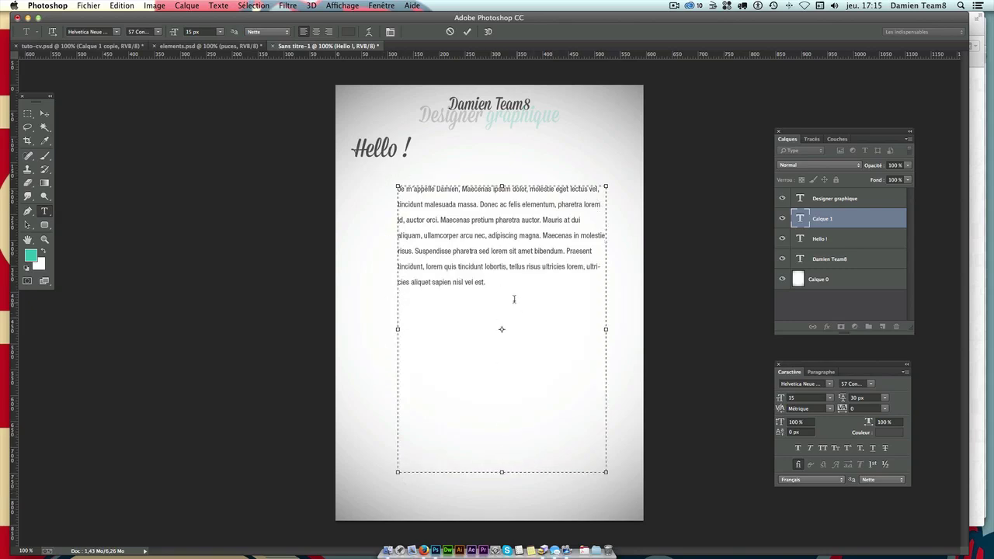
key(ctrl+a)
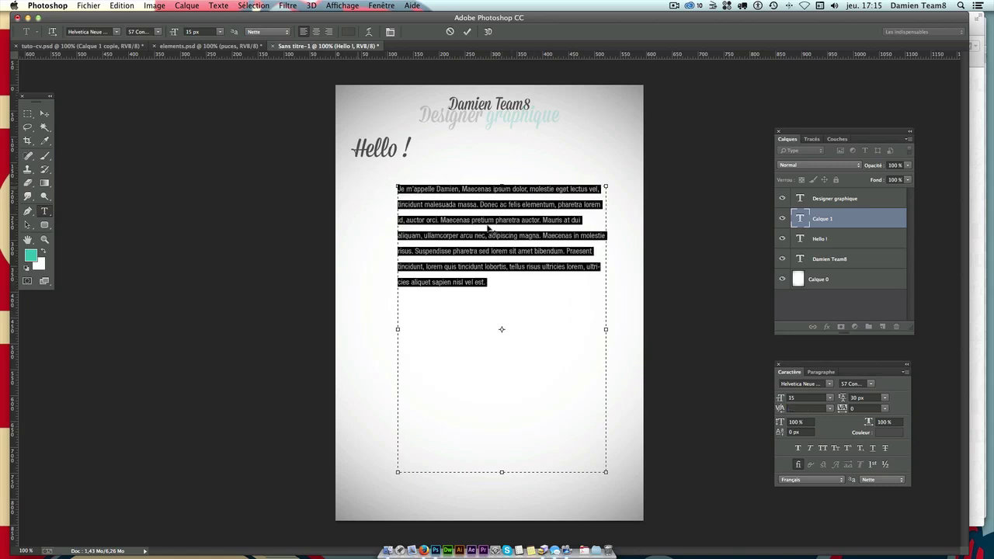
click(876, 397)
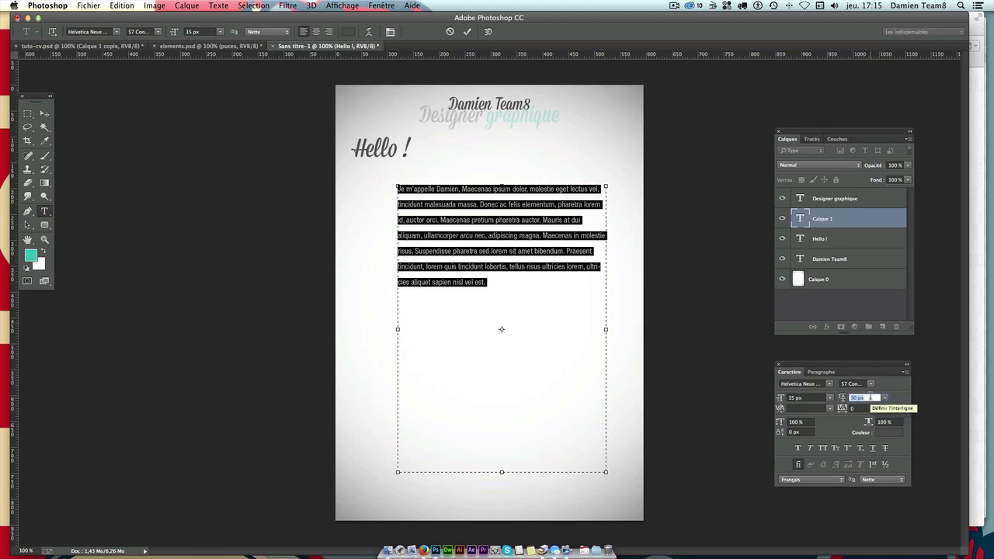
text(20)
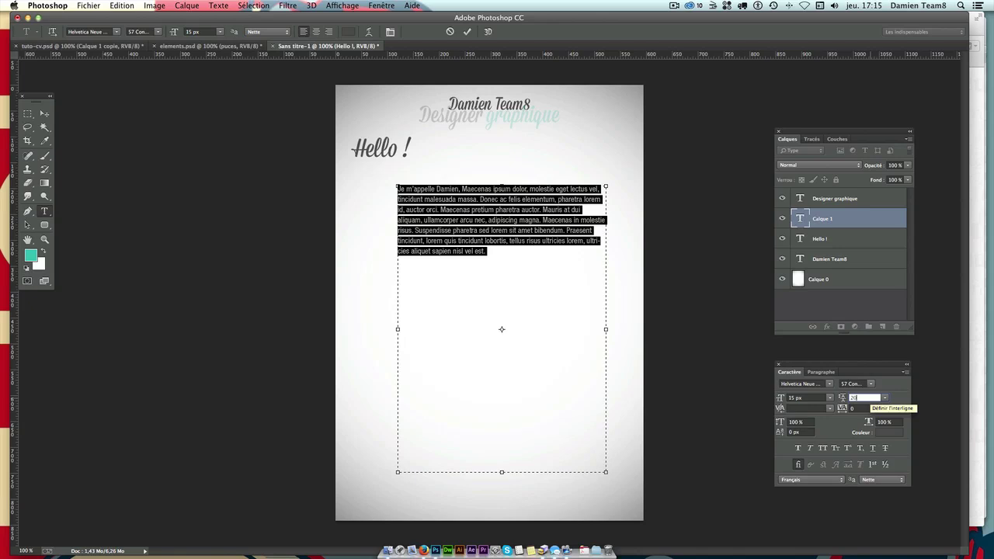
click(566, 273)
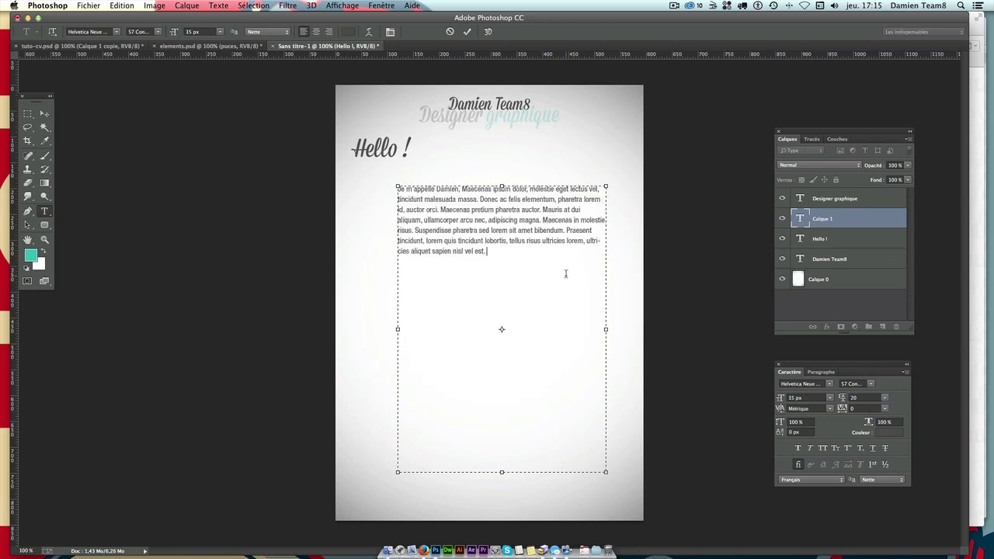
Change the paragraph's leading to 18 and move it beside 'Hello !'
key(ctrl+a)
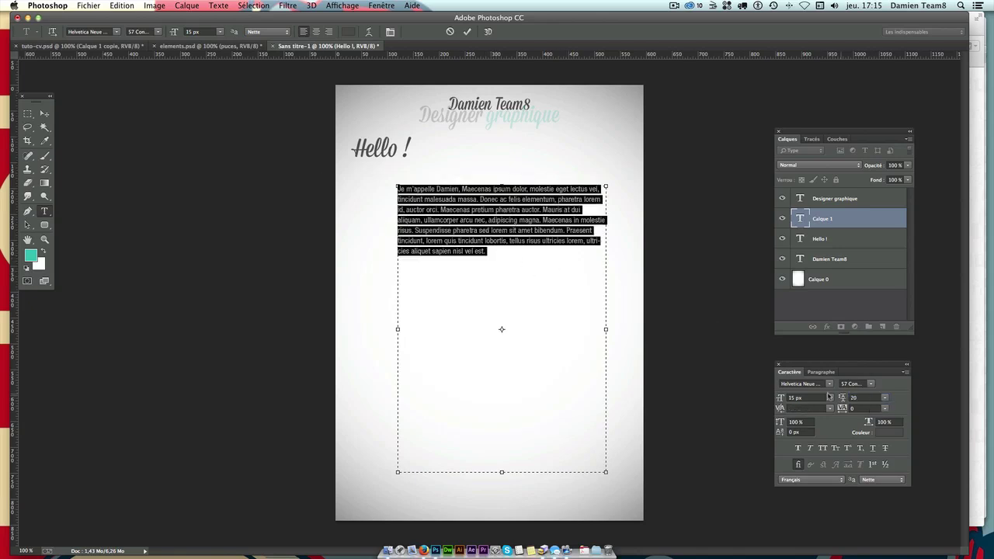
double_click(853, 397)
text(18)
key(Return)
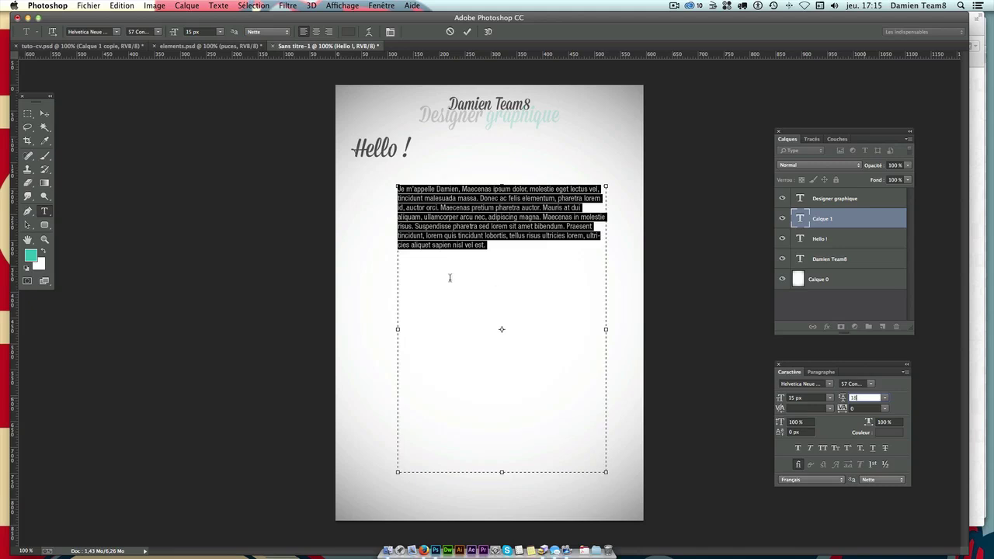
click(45, 115)
mouse_move(477, 262)
mouse_down()
mouse_move(471, 220)
mouse_move(443, 167)
mouse_up()
Delete the extra sentences after 'auctor orci.' and the words ', pharetra lorem'
double_click(800, 218)
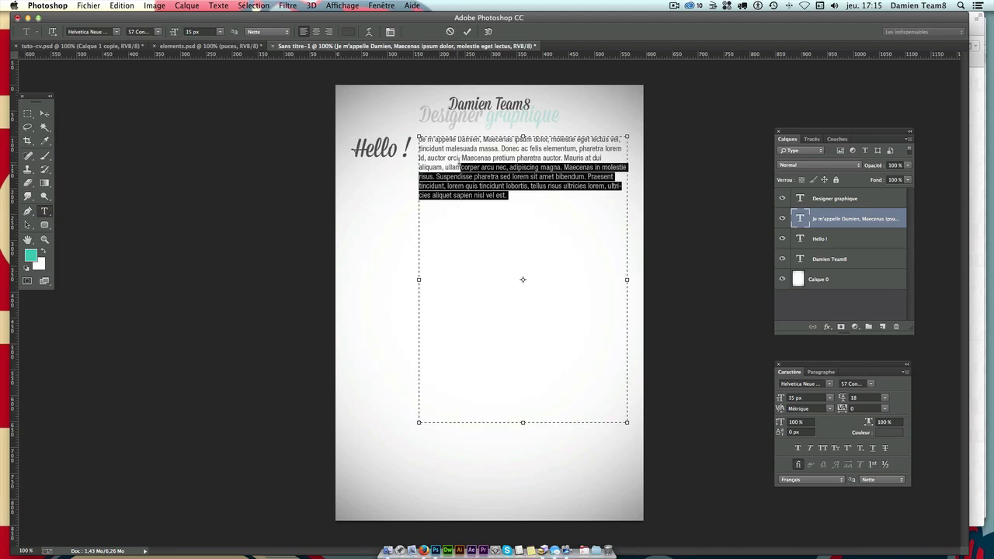
mouse_move(444, 167)
mouse_down()
mouse_move(518, 157)
mouse_move(460, 158)
mouse_up()
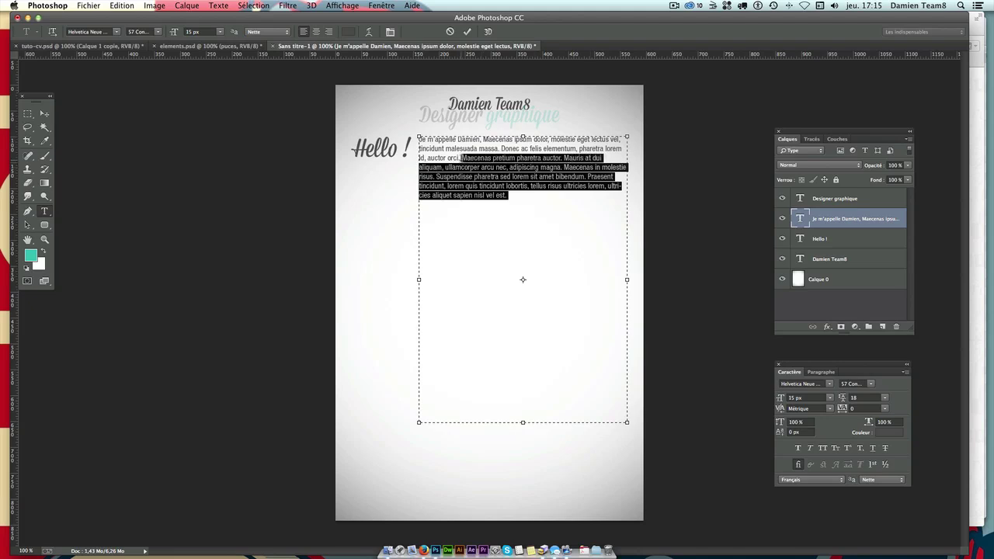
key(BackSpace)
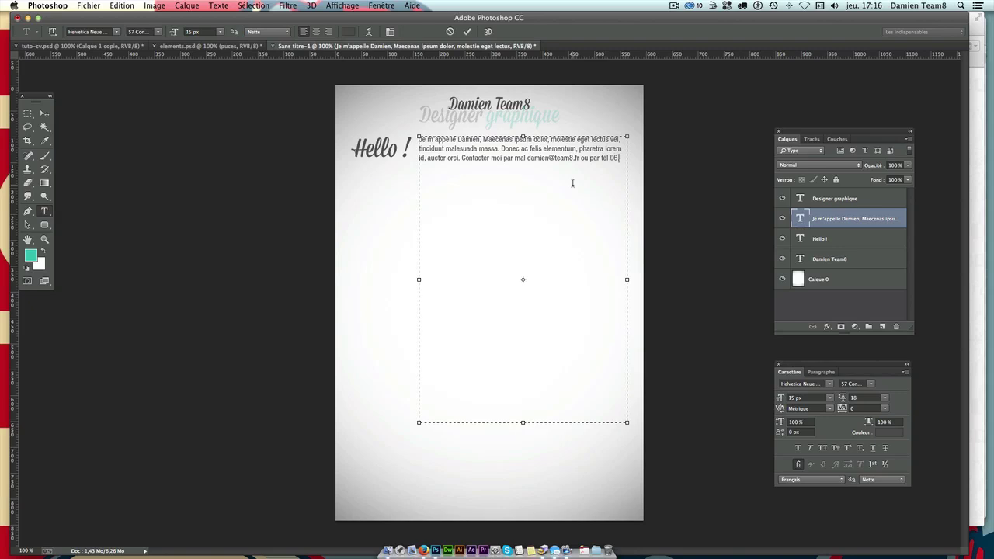
text(.)
drag(621, 148, 576, 148)
key(BackSpace)
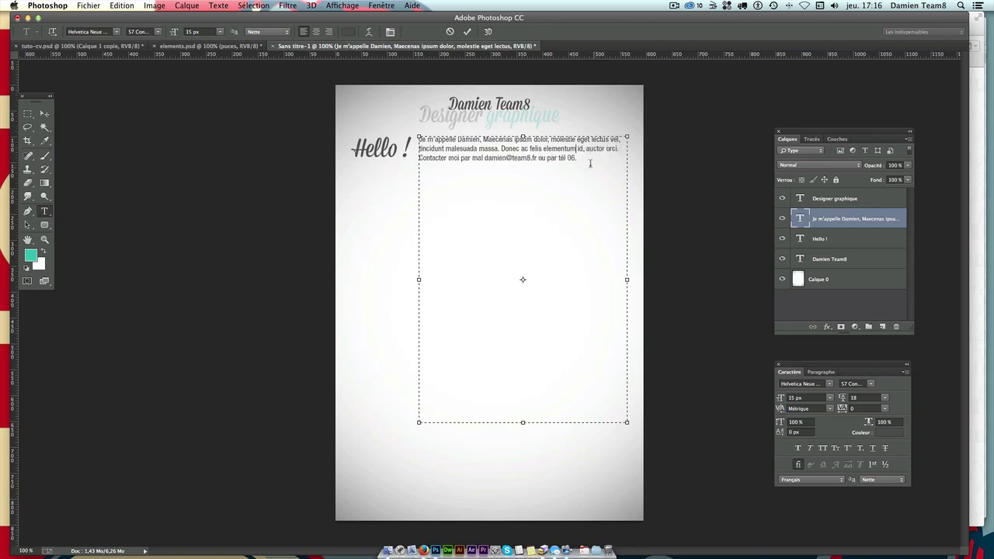
Shrink the text box to three lines and select the e-mail address in the contact line
click(612, 163)
text(50.25.21.25)
double_click(582, 158)
click(614, 157)
drag(523, 422, 515, 169)
double_click(493, 158)
drag(537, 158, 485, 158)
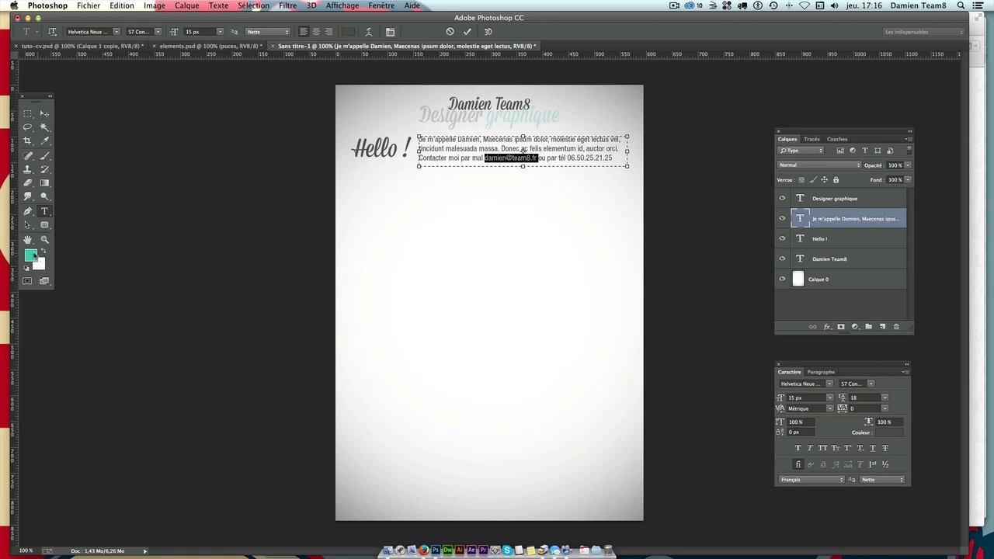
key(alt+BackSpace)
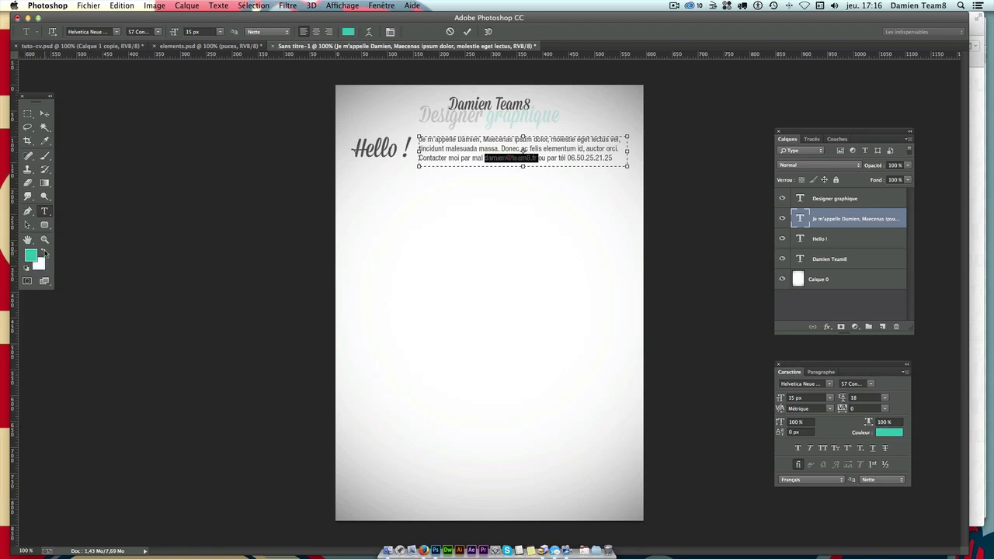
click(537, 158)
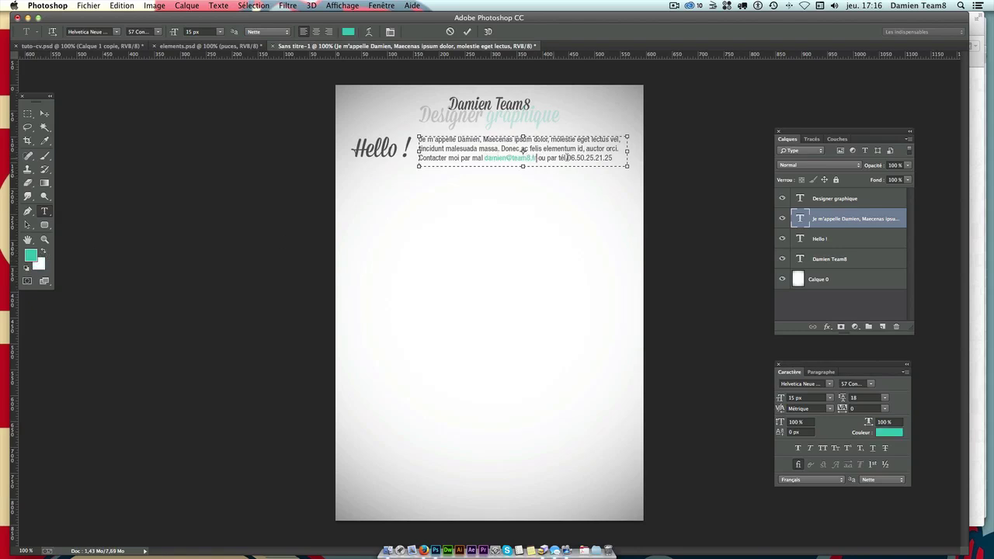
drag(567, 158, 613, 158)
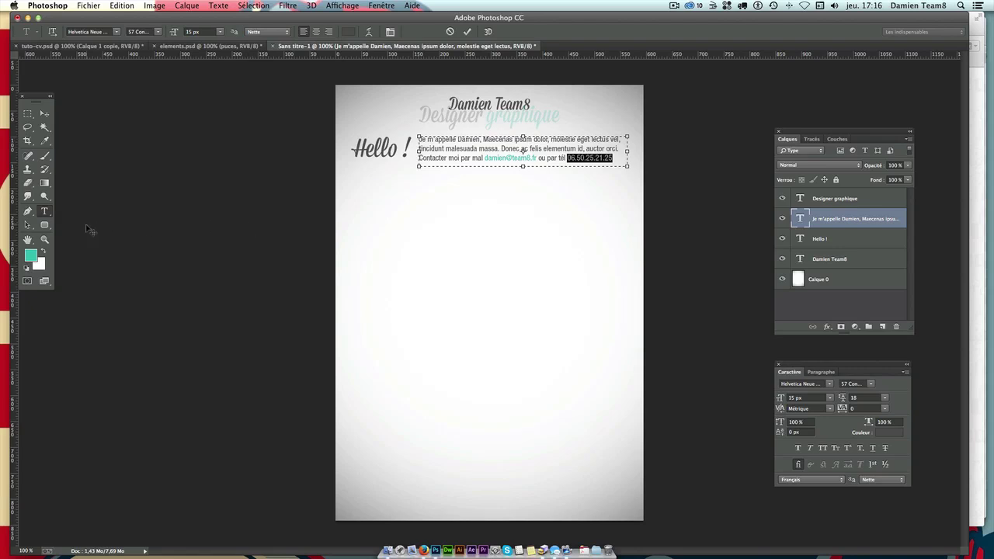
click(44, 252)
click(44, 252)
double_click(45, 252)
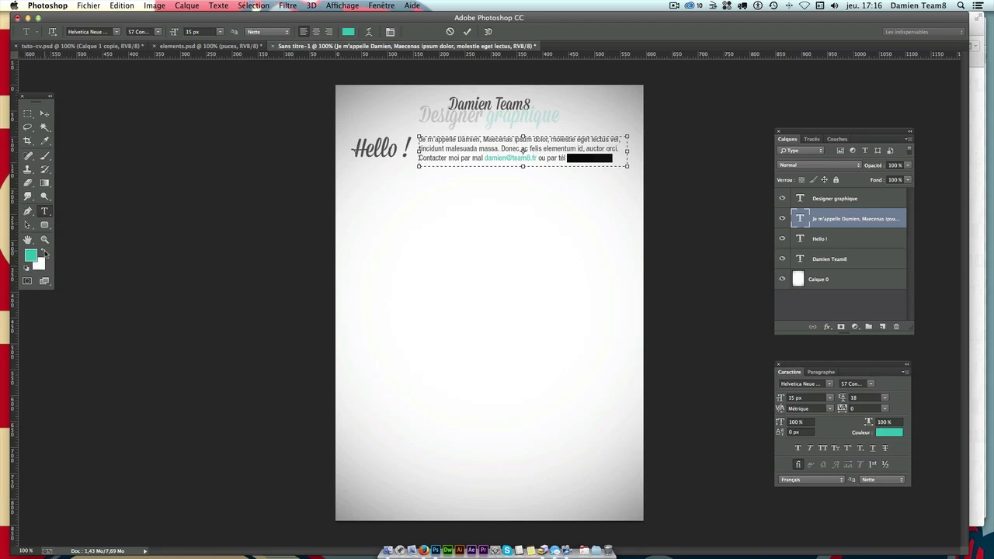
click(44, 113)
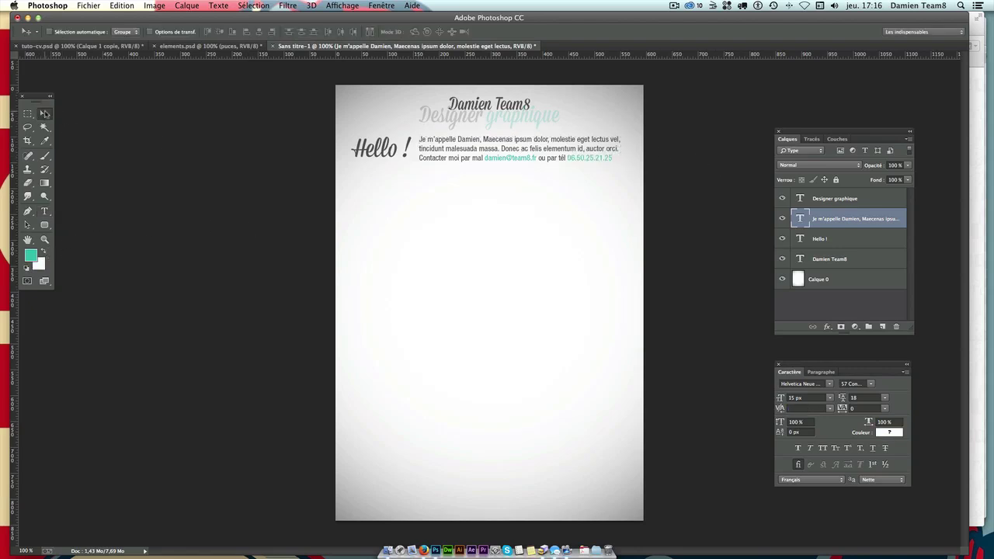
key(Right)
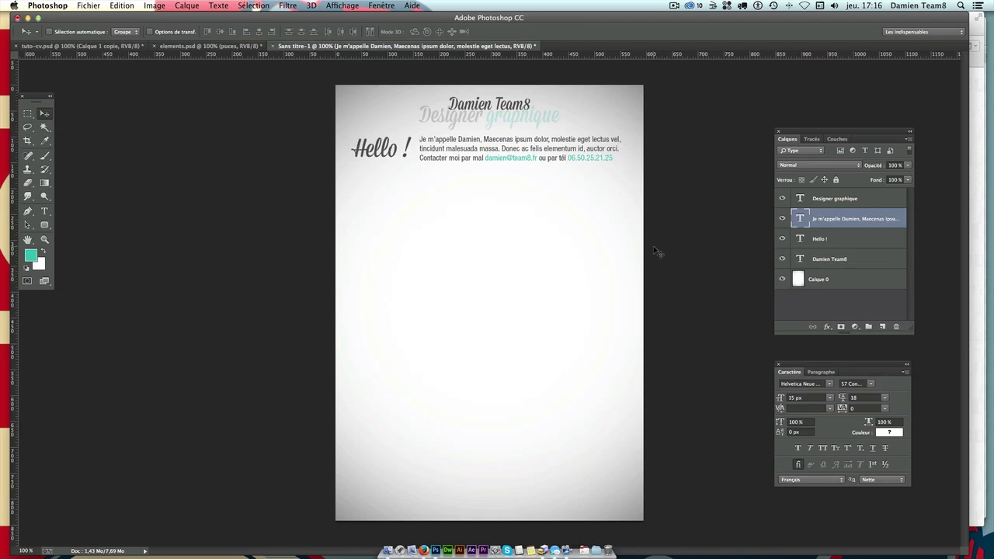
key(Left)
key(Left)
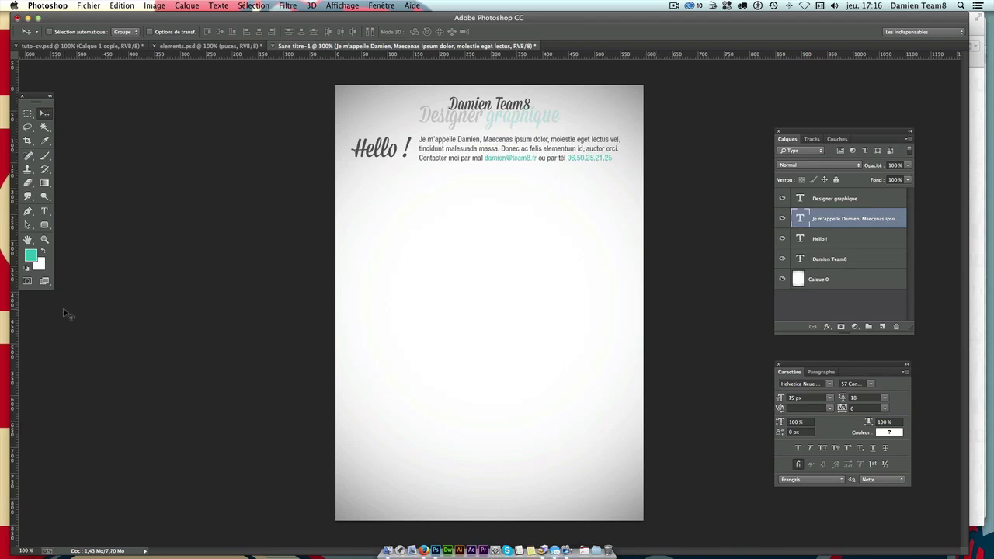
Add and remove a temporary vertical guide, then nudge 'Hello !' up one step
mouse_move(16, 326)
mouse_down()
mouse_move(402, 246)
mouse_move(419, 254)
mouse_up()
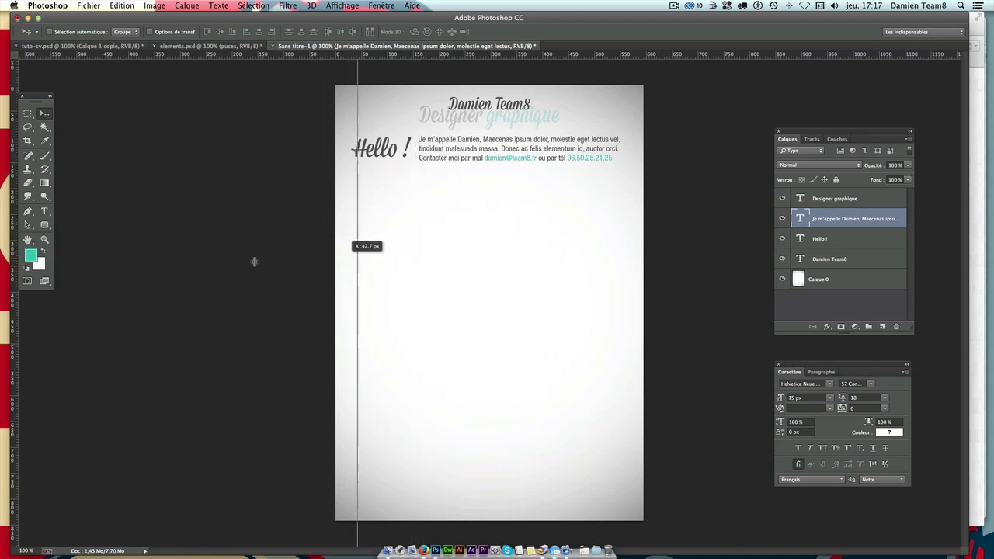
drag(419, 254, 2, 260)
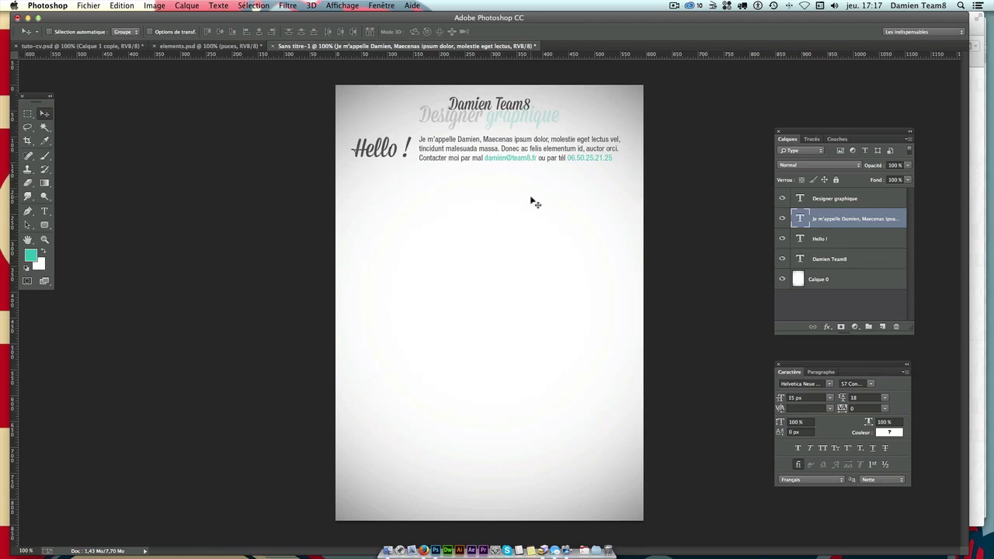
click(388, 153)
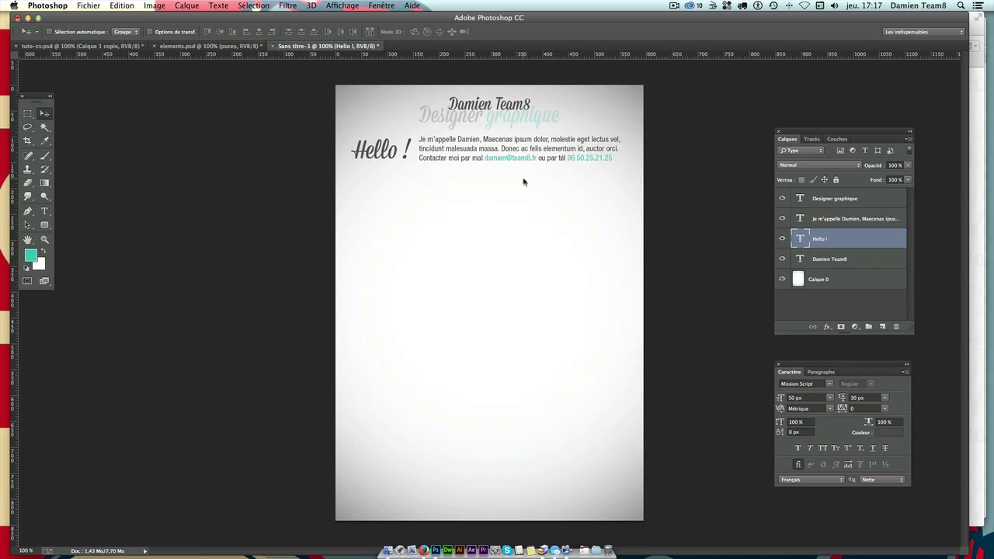
key(Up)
key(Up)
key(Up)
key(Up)
Add layer Calque 1 above Designer graphique and draw a 200 × 40 px selection below the intro
click(866, 198)
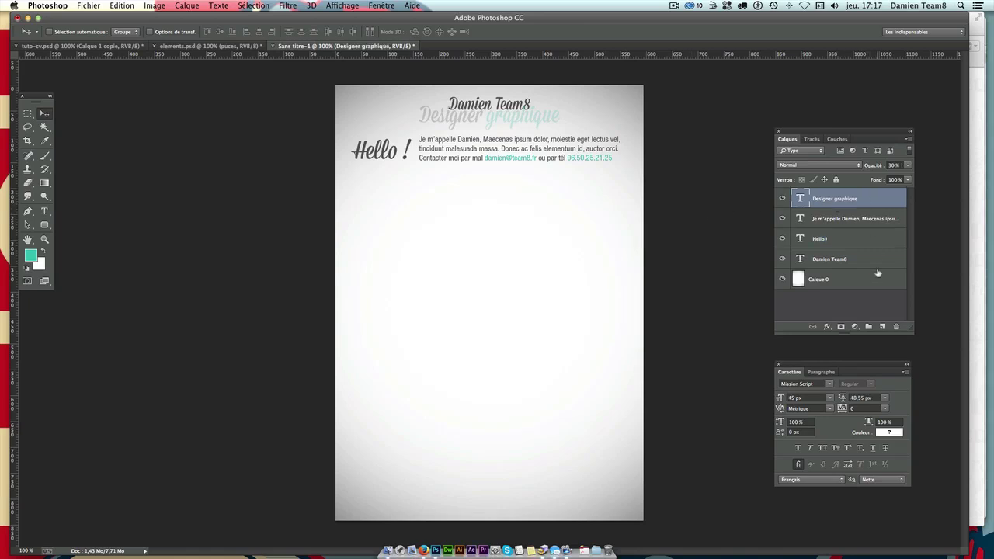
click(882, 326)
click(28, 114)
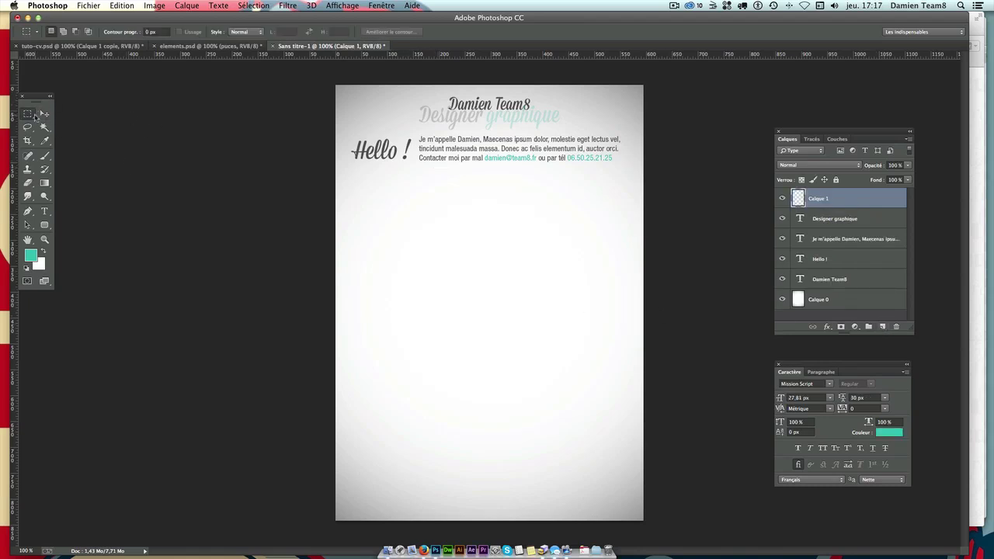
right_click(35, 117)
click(114, 113)
drag(499, 188, 544, 195)
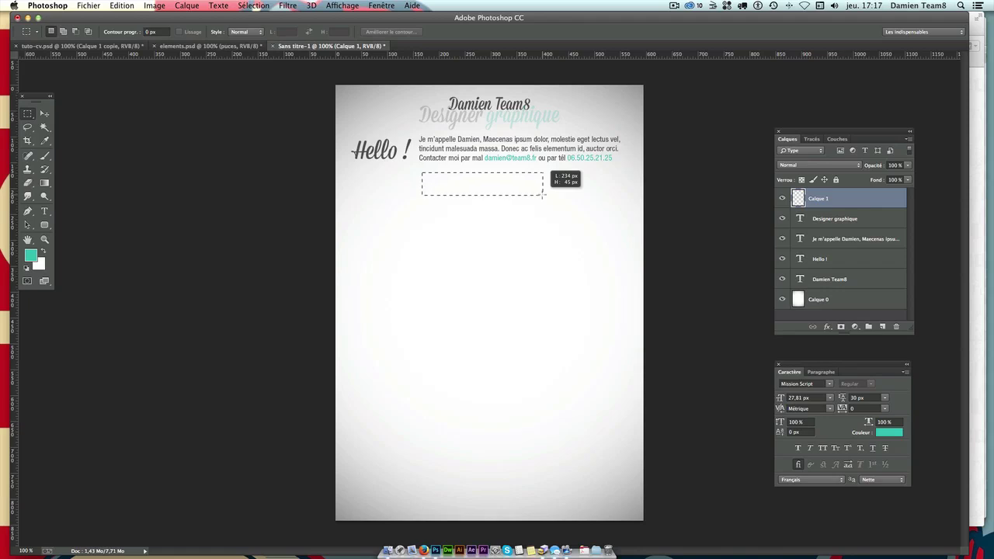
drag(544, 195, 542, 192)
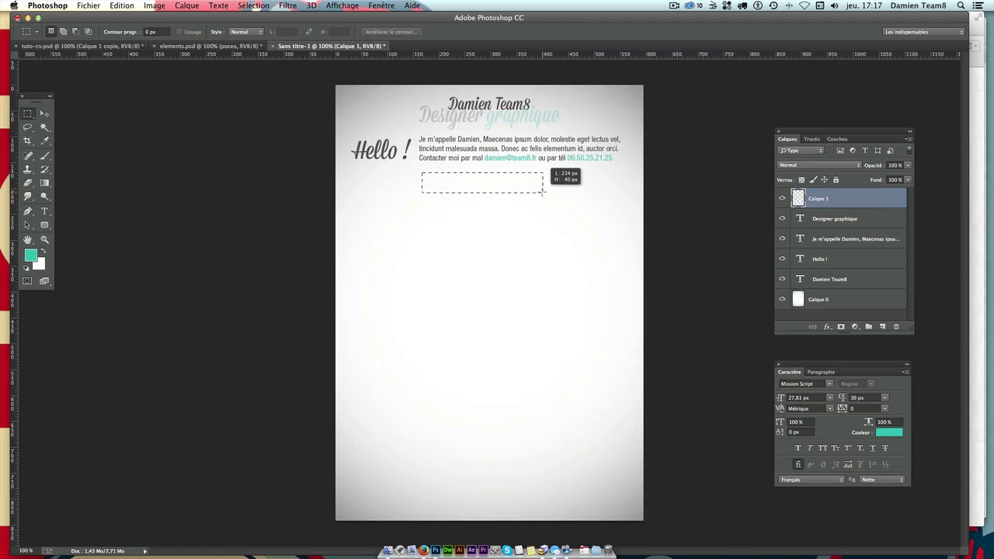
drag(543, 191, 524, 191)
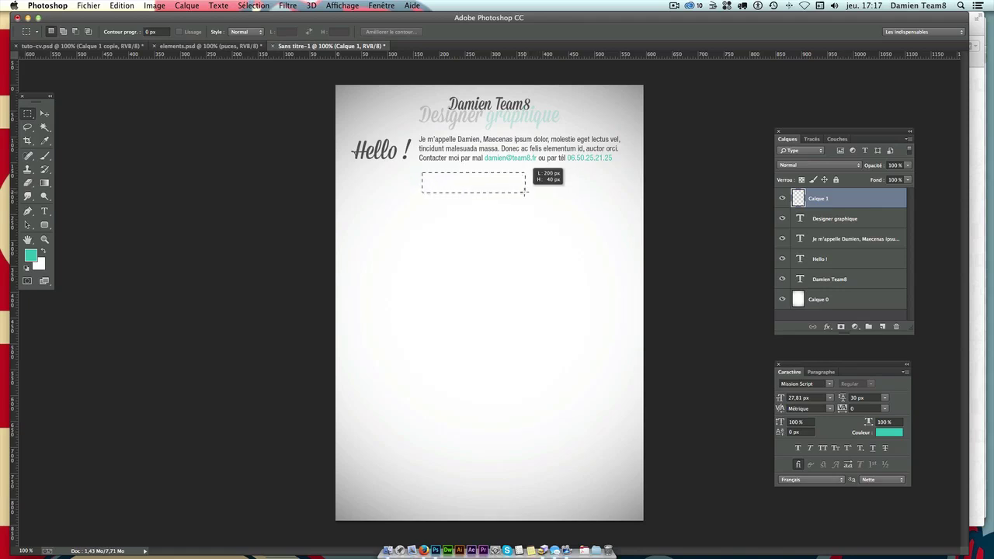
drag(524, 191, 524, 191)
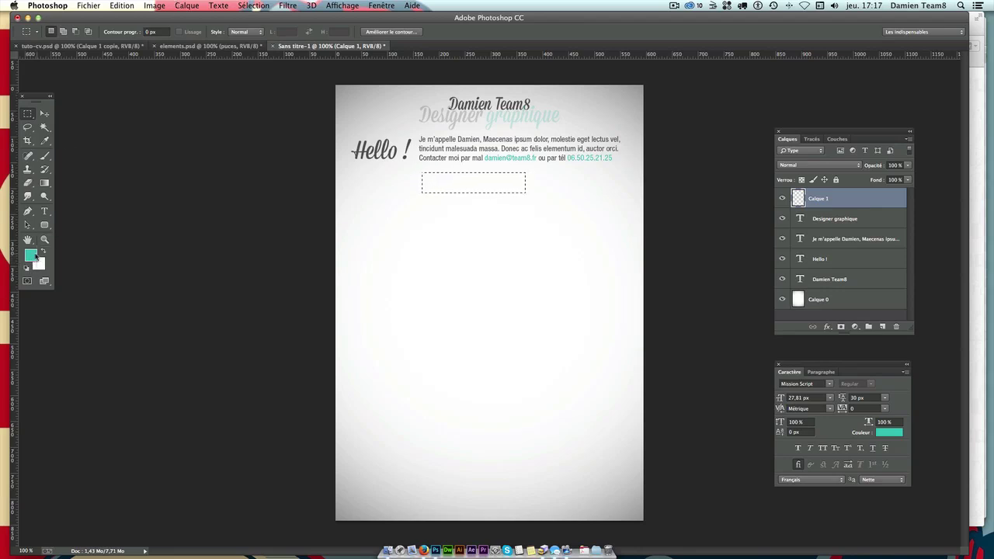
Fill the rectangular selection with the teal foreground colour via Edition > Remplir
click(148, 6)
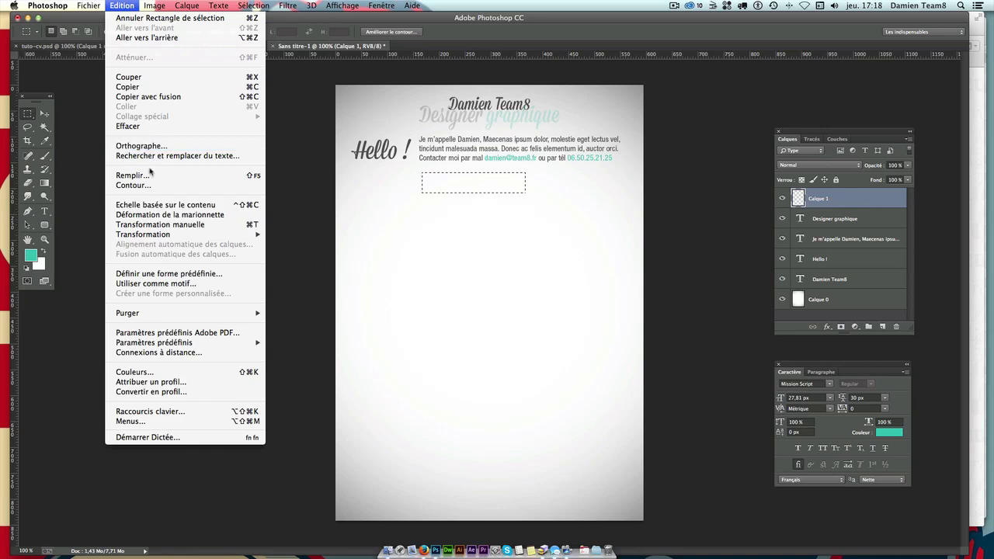
click(150, 175)
click(433, 195)
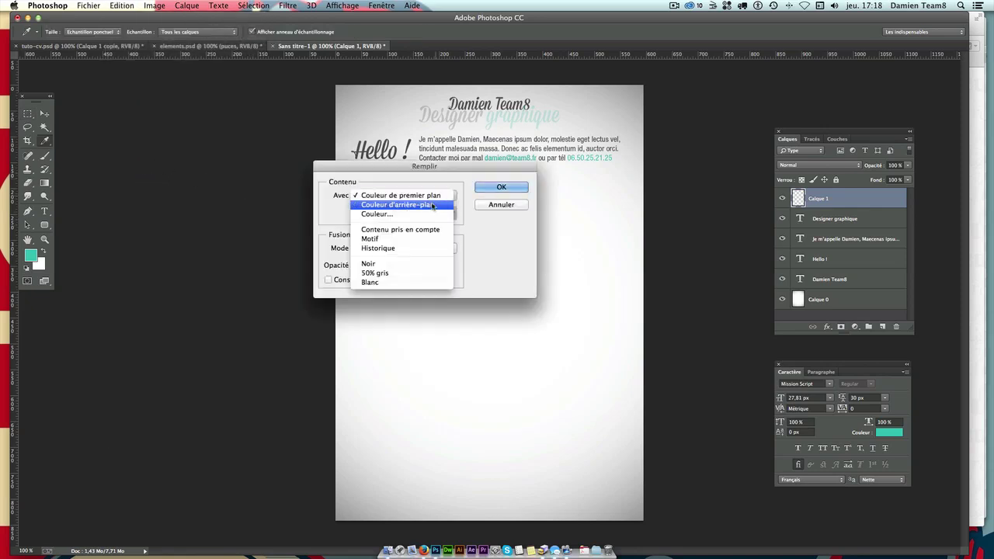
click(419, 195)
click(502, 188)
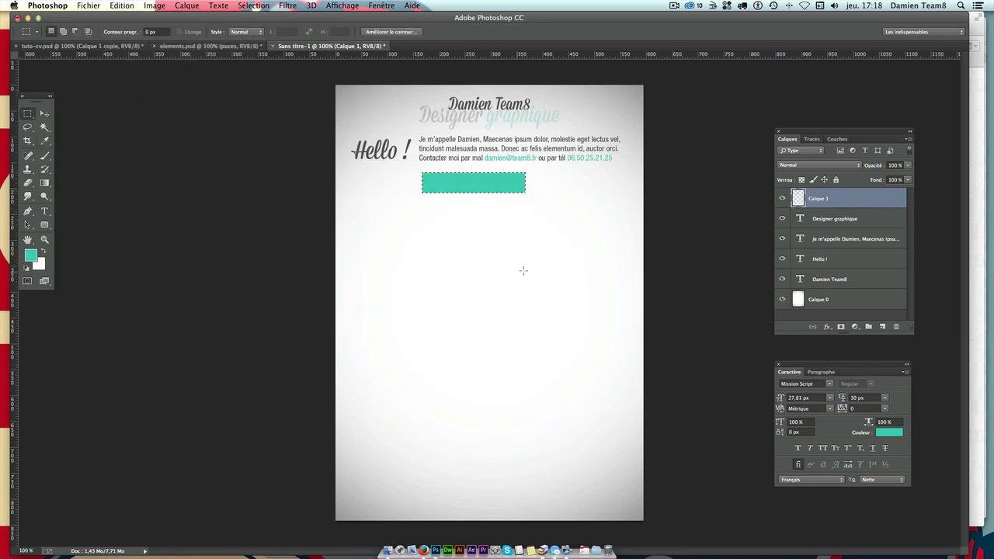
click(459, 190)
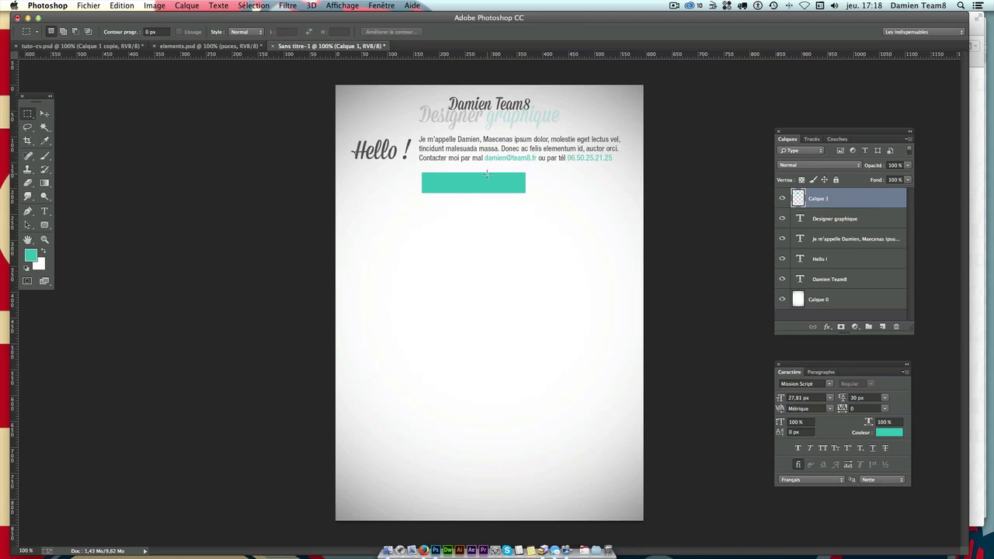
Centre the teal bar horizontally on the page's centre guide, then hide the guides
click(44, 114)
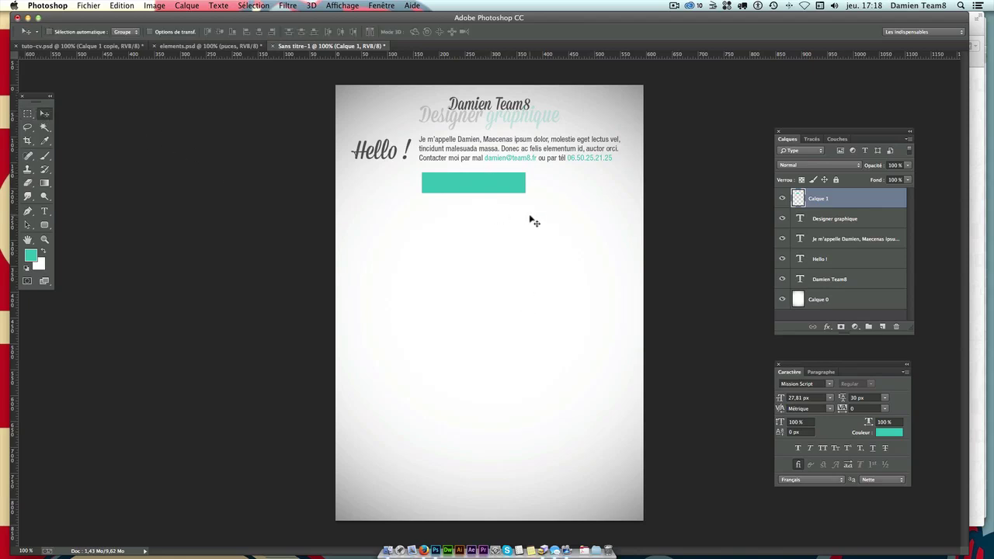
key(super+semicolon)
key(super+t)
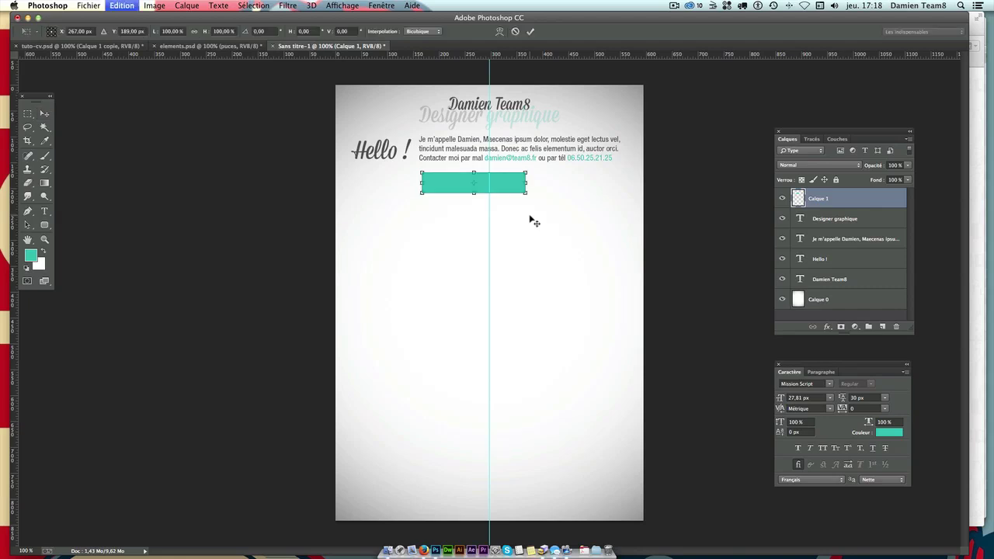
drag(435, 184, 452, 180)
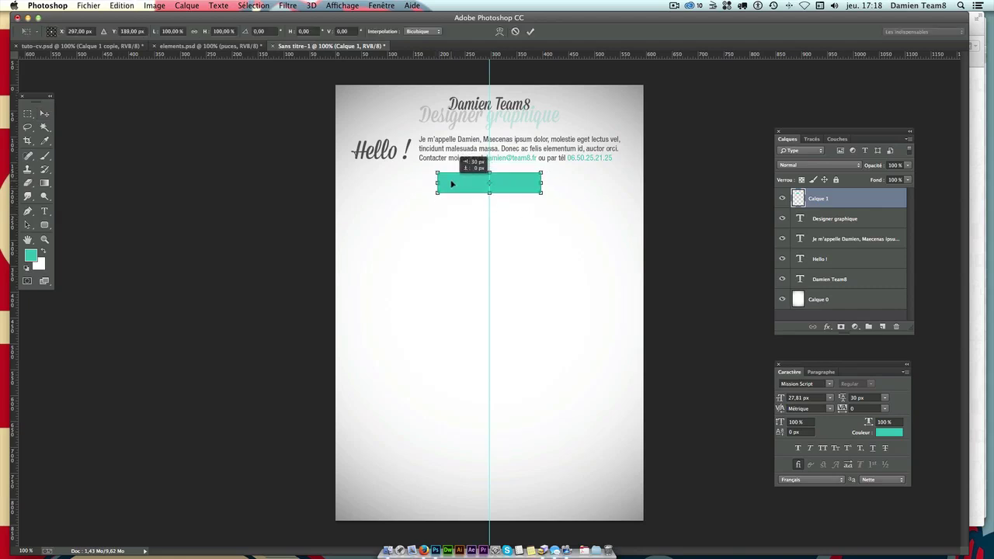
key(Return)
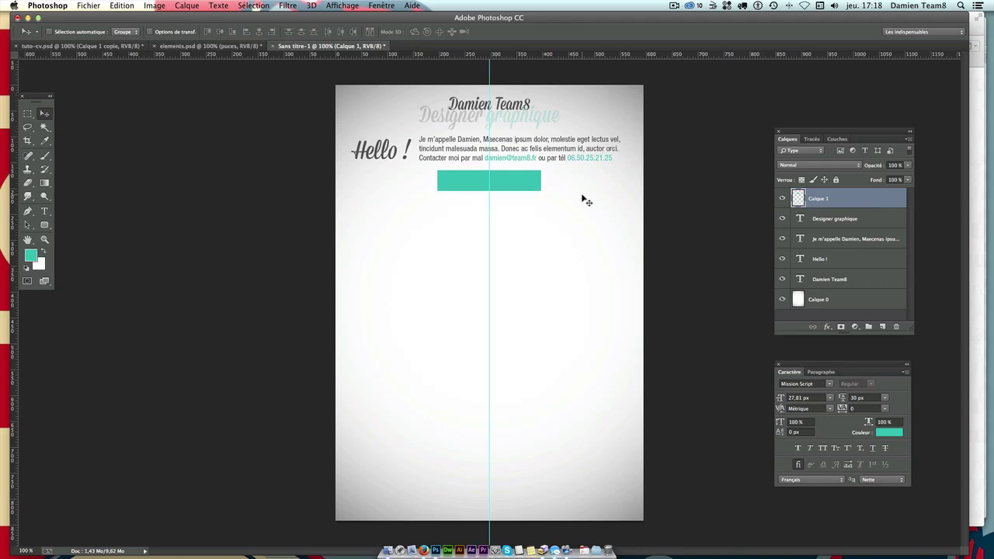
key(ctrl+semicolon)
key(ctrl+semicolon)
key(ctrl+semicolon)
key(ctrl+semicolon)
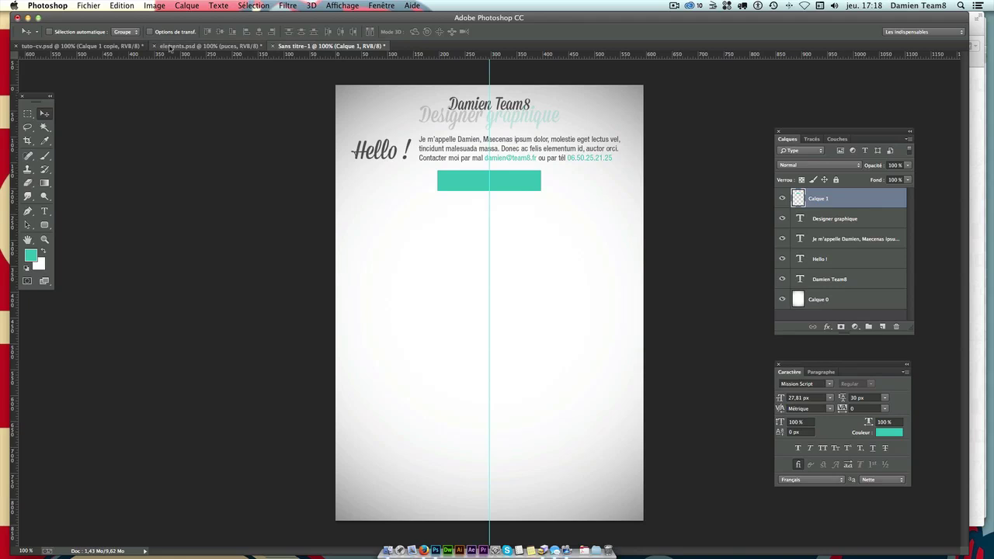
Float elements.psd in its own window and drag its puces dot layer into the CV
click(180, 46)
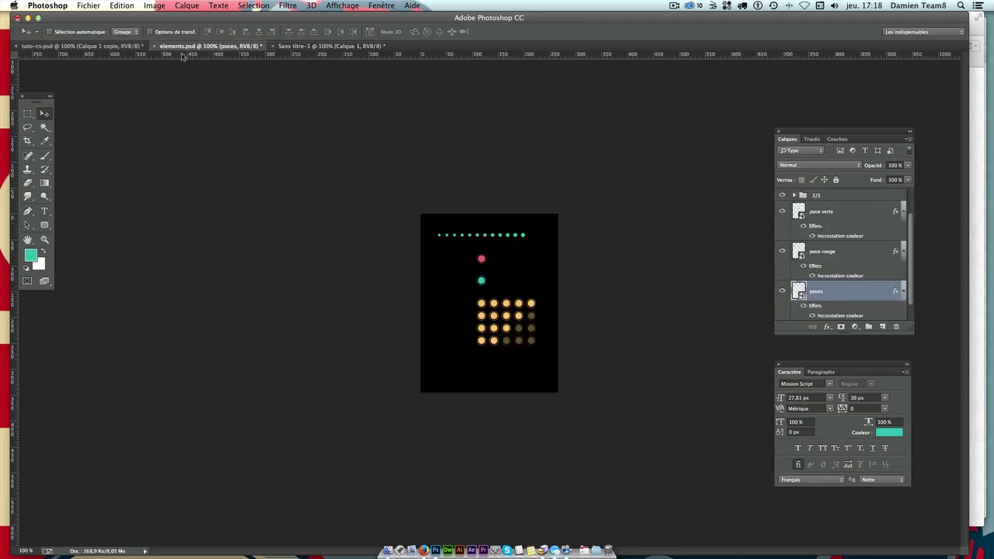
mouse_move(188, 46)
mouse_down()
mouse_move(222, 115)
mouse_move(47, 96)
mouse_move(212, 125)
mouse_up()
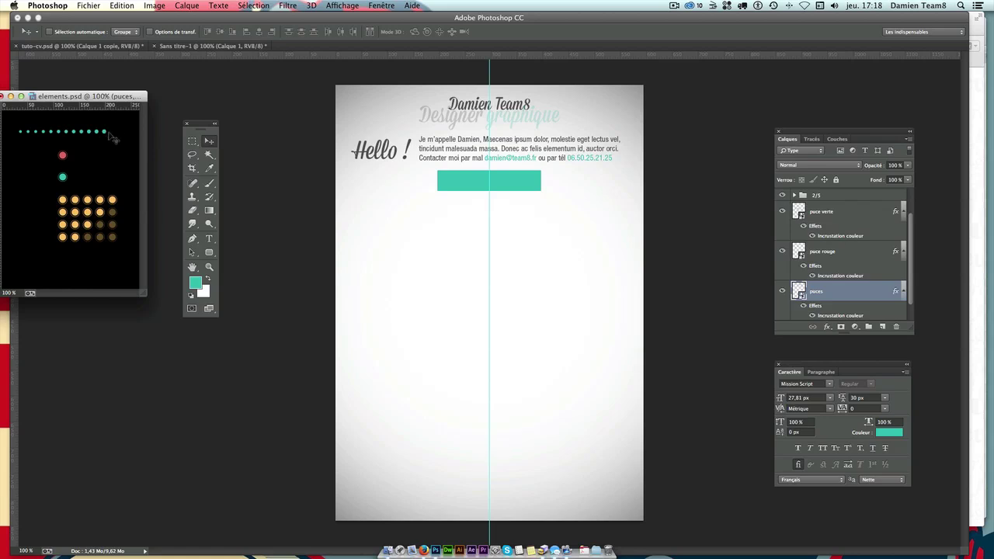
click(782, 291)
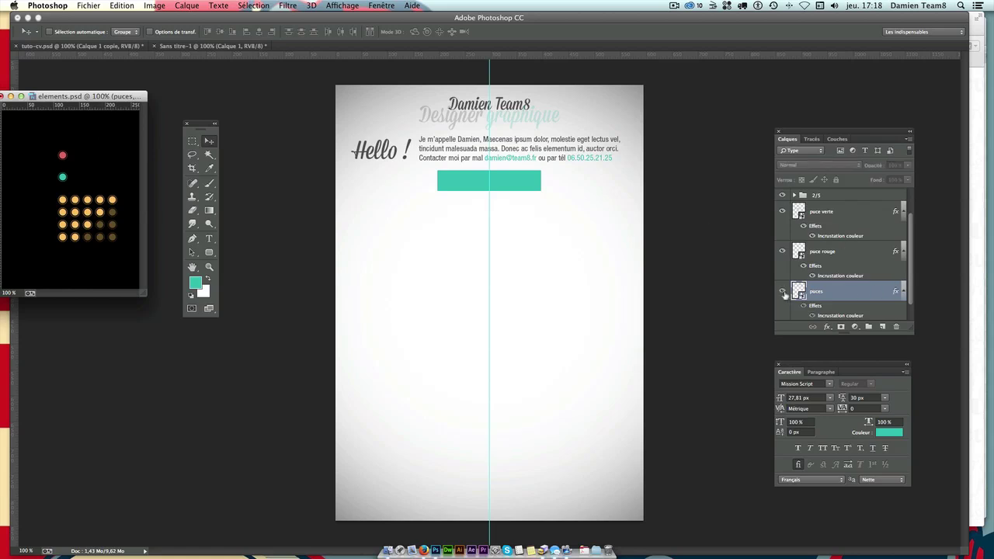
click(782, 291)
scroll(852, 282, down, 2)
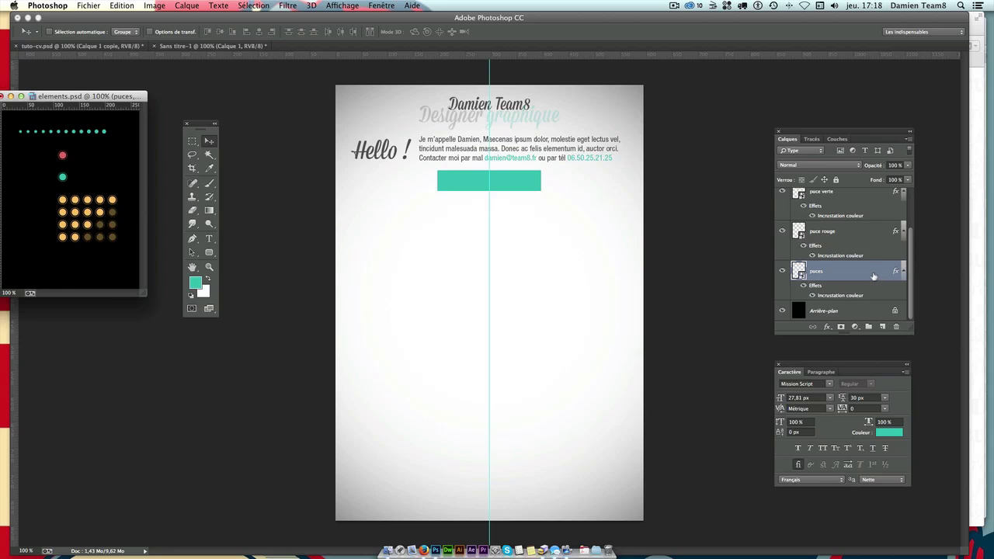
mouse_move(878, 277)
mouse_down()
mouse_move(876, 264)
mouse_move(455, 195)
mouse_up()
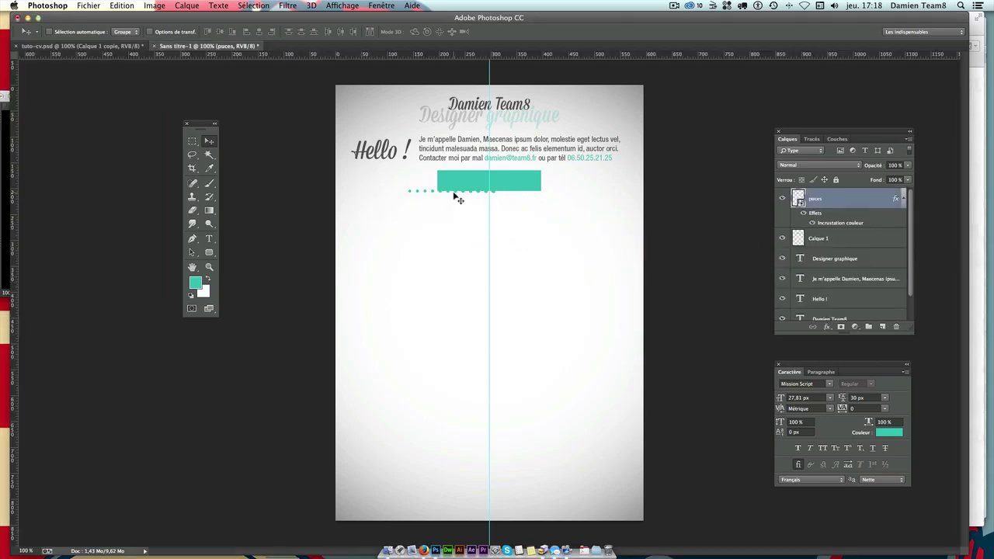
Place the dot row left of the teal bar and shorten it from its left end
drag(513, 215, 476, 211)
key(ctrl+t)
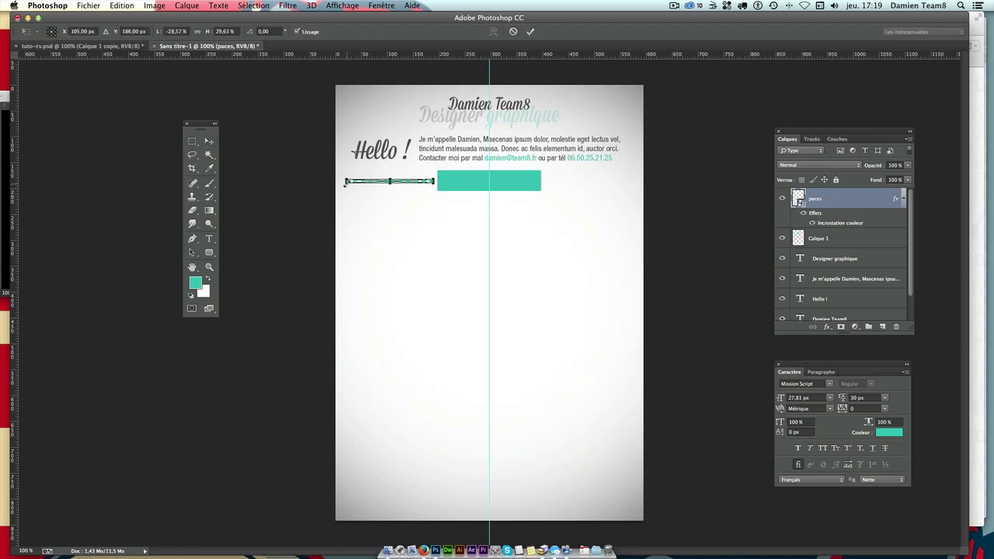
key(Return)
key(ctrl+t)
drag(345, 184, 350, 182)
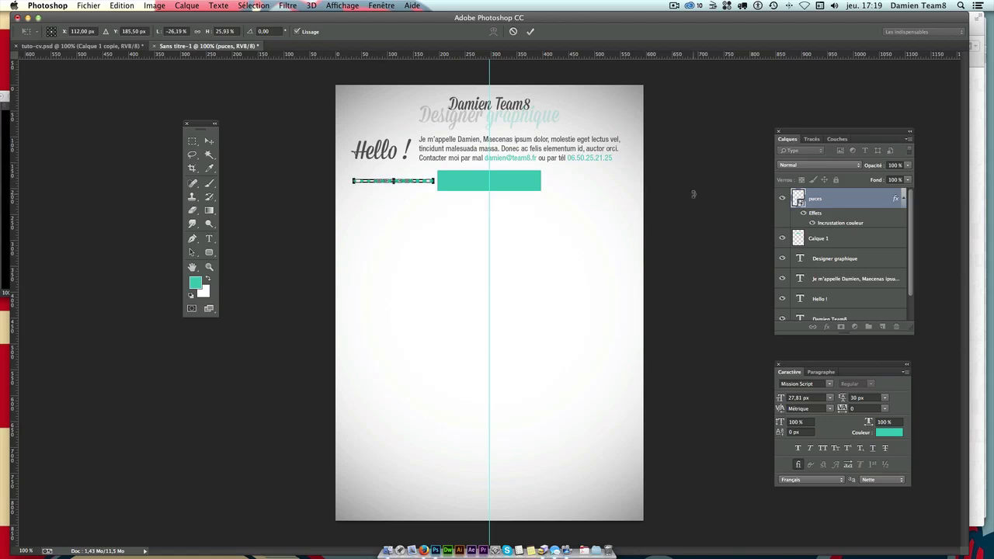
key(Return)
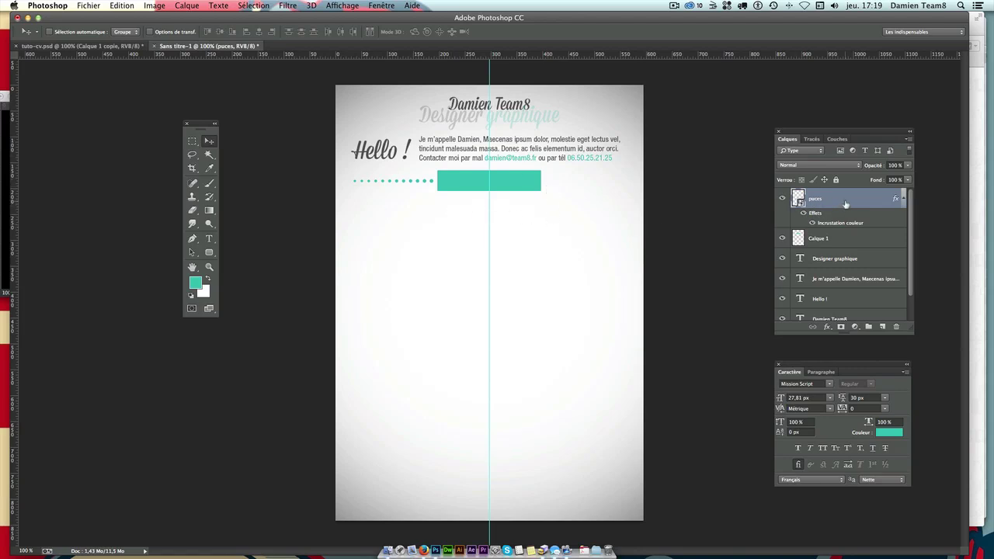
Duplicate the dotted line as puces copie and place the copy at the teal bar's right end
key(ctrl+j)
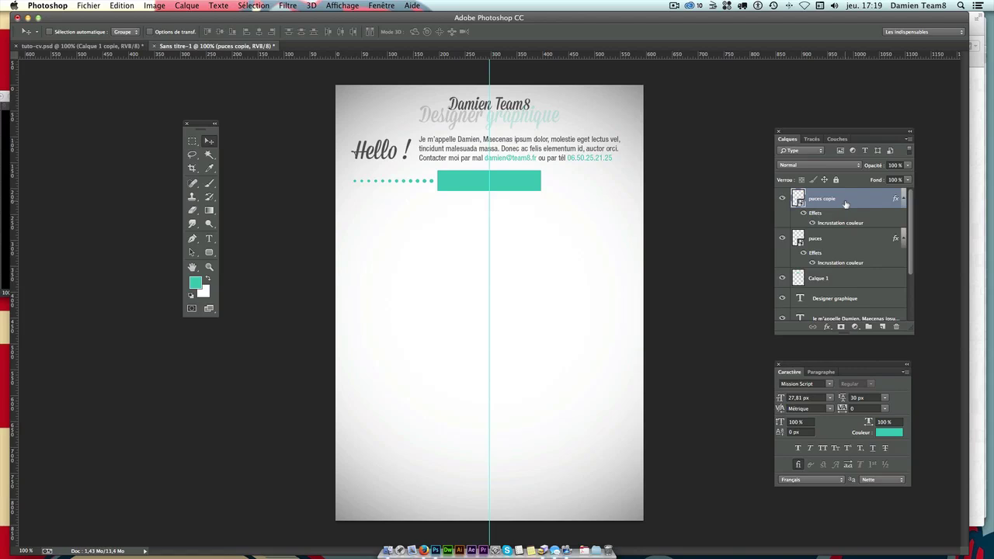
drag(443, 222, 503, 236)
key(ctrl+z)
key(Delete)
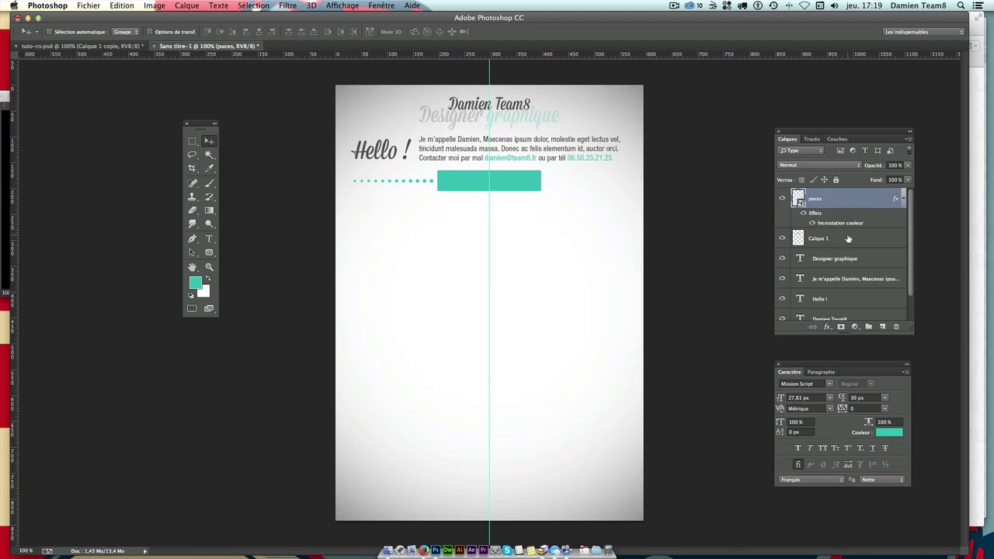
key(ctrl+j)
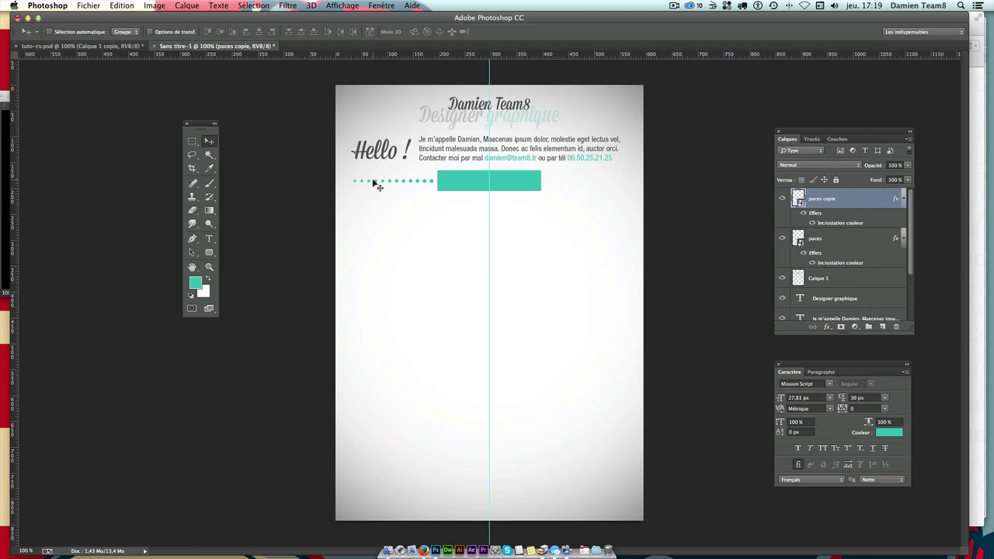
drag(373, 182, 562, 189)
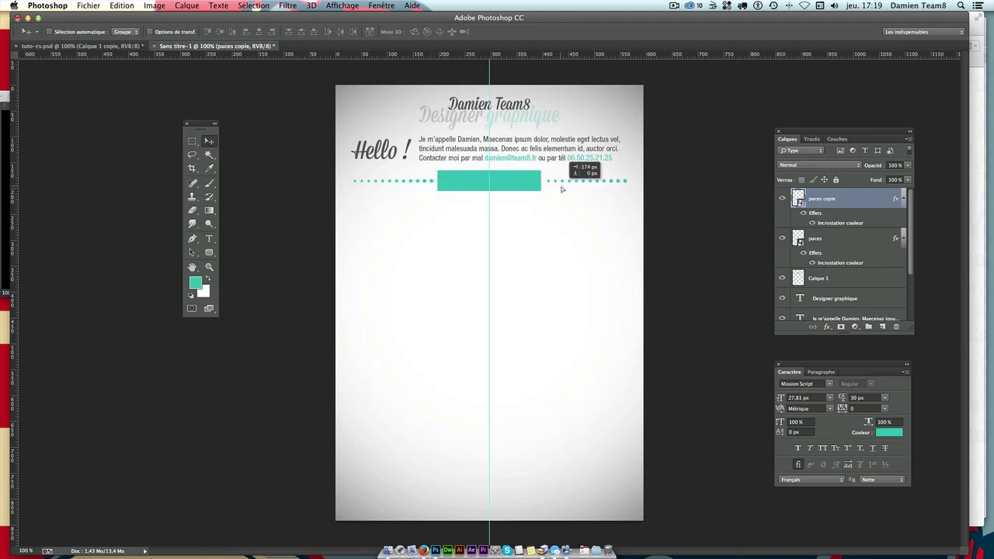
drag(562, 188, 562, 188)
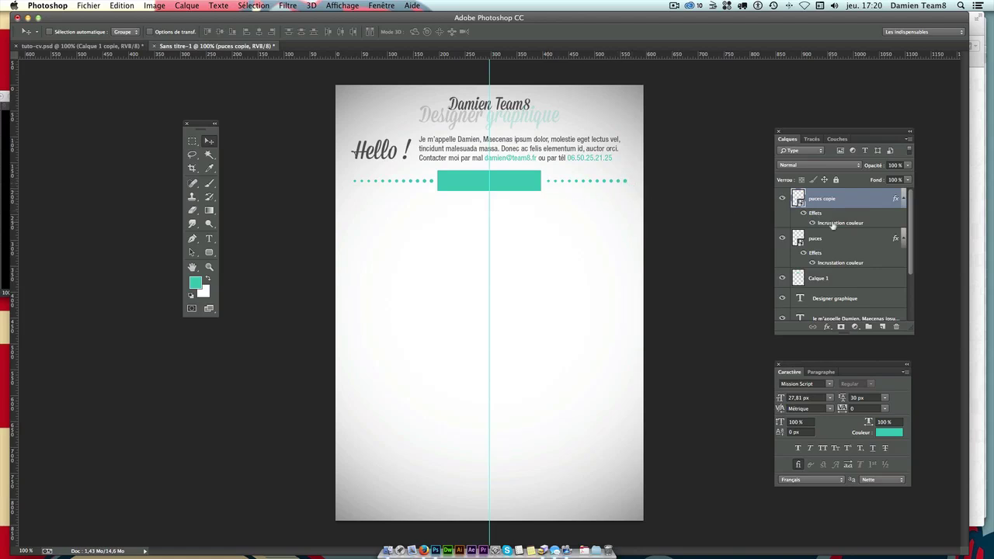
Flip the copied dot row horizontally and nudge it slightly left to mirror the left row
key(ctrl+t)
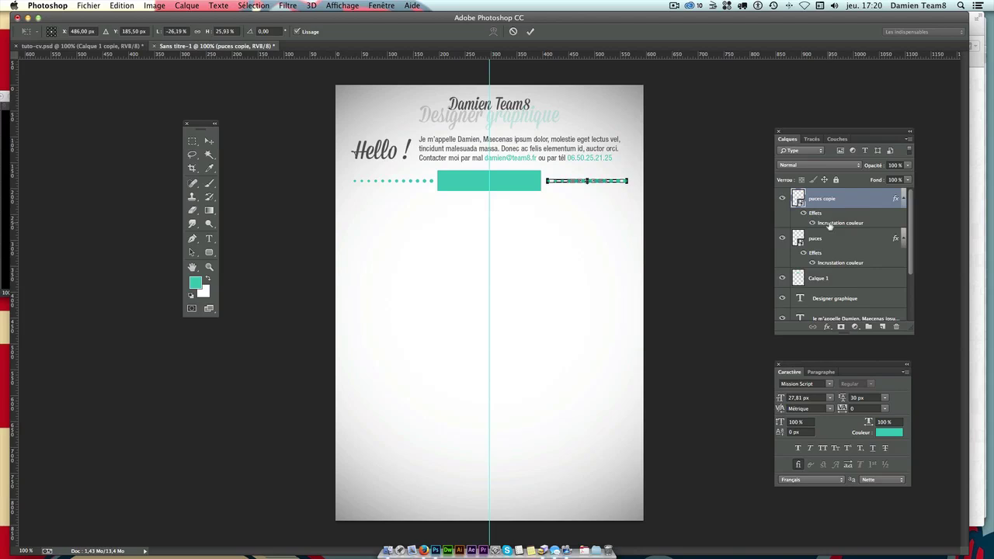
right_click(590, 221)
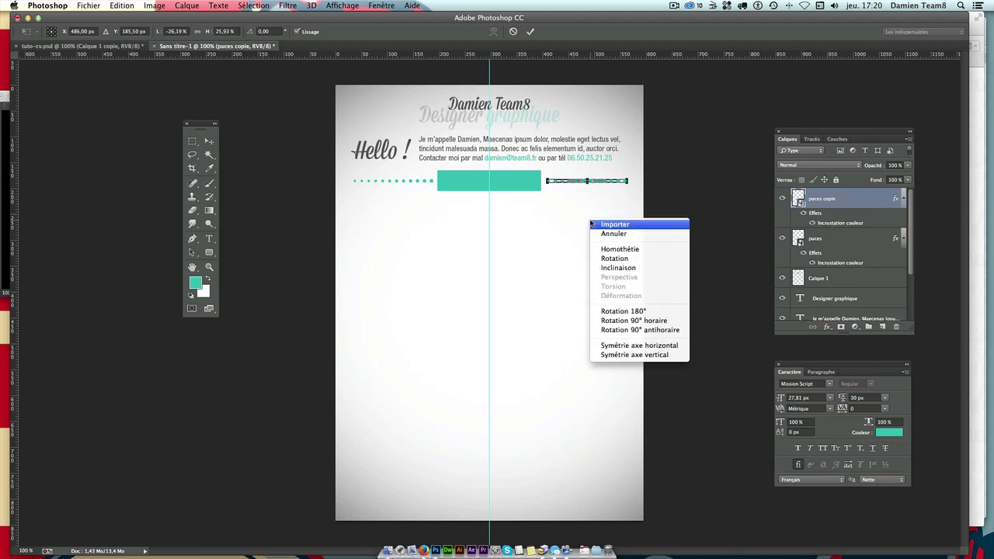
click(619, 346)
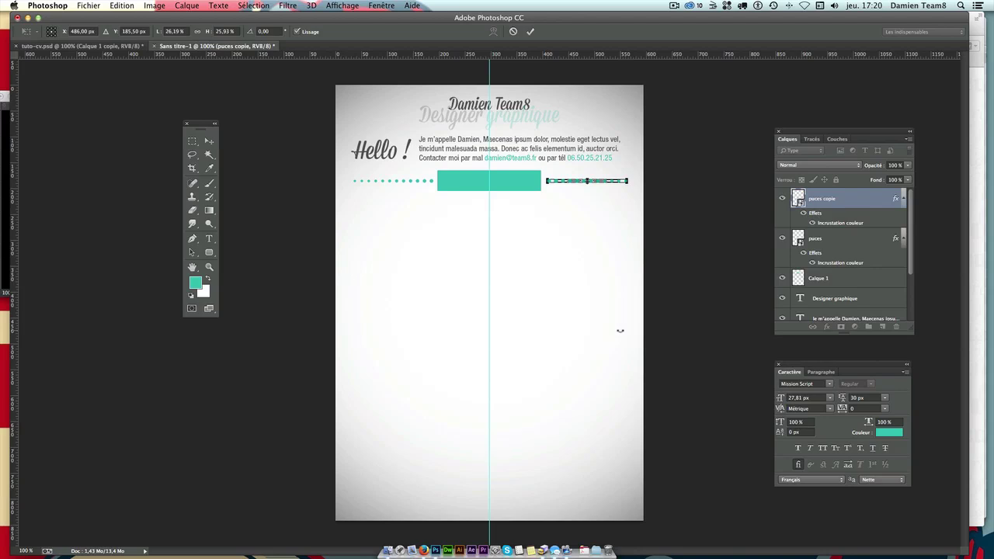
key(Return)
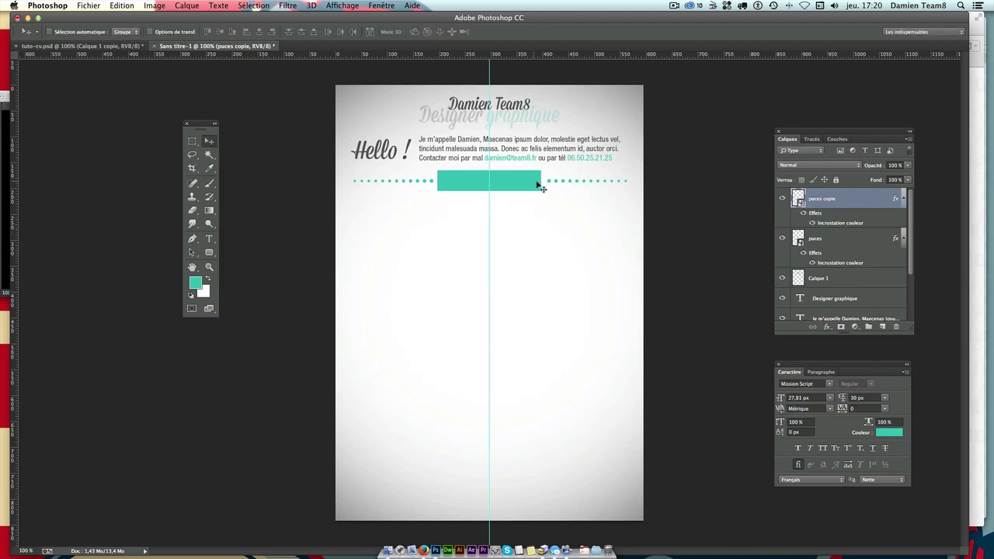
key(shift+Left)
Write 'Compétences' in white on the teal bar, nudging it right and down to centre it
click(204, 240)
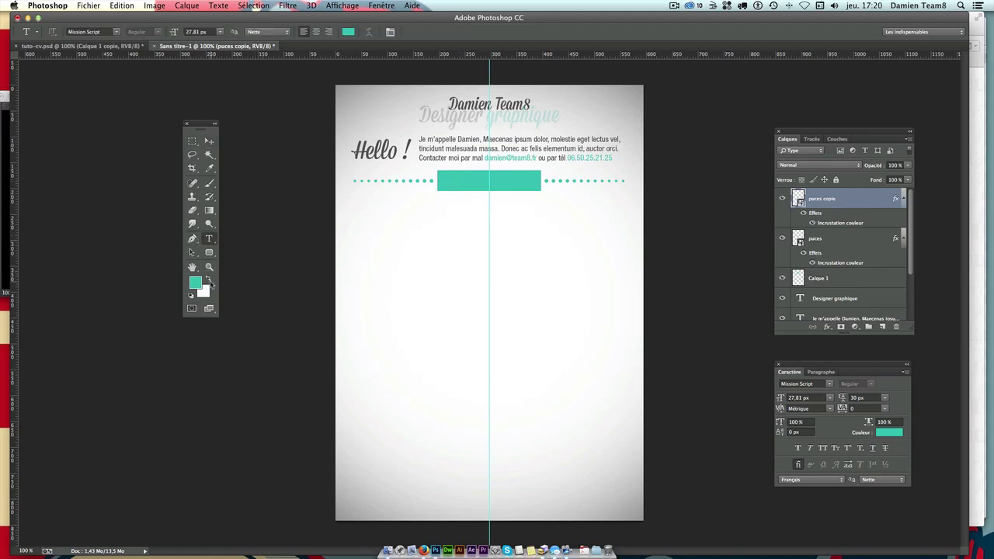
click(208, 279)
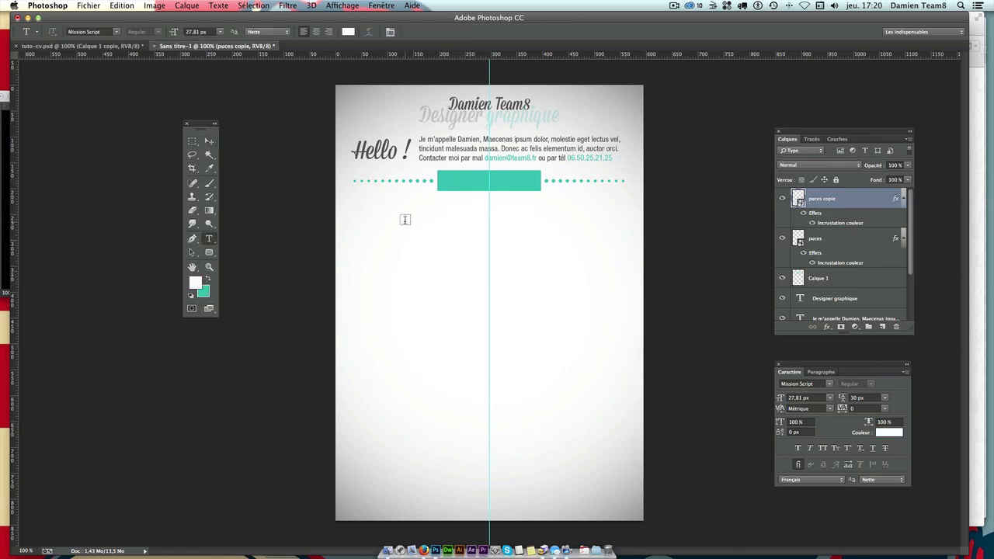
click(457, 182)
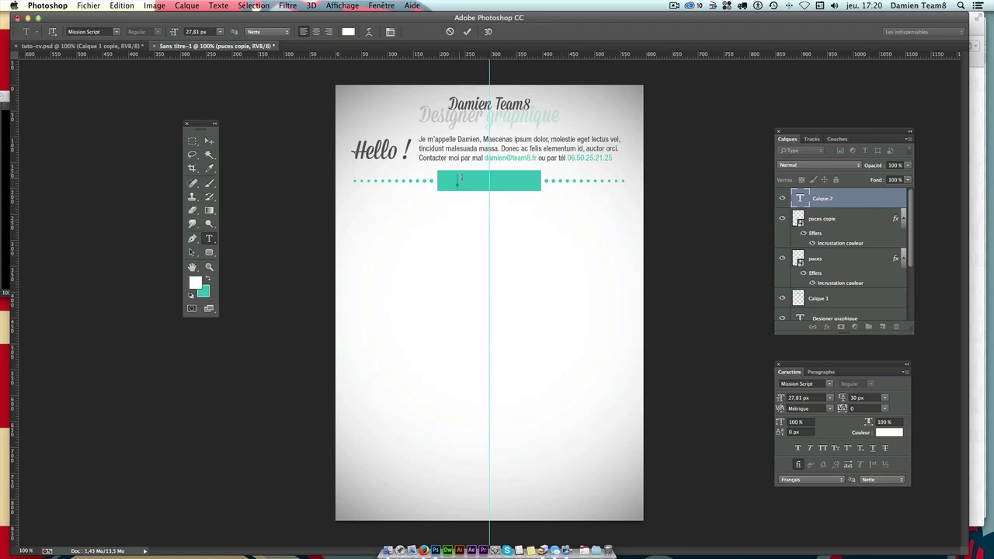
text(Compét)
text(ences)
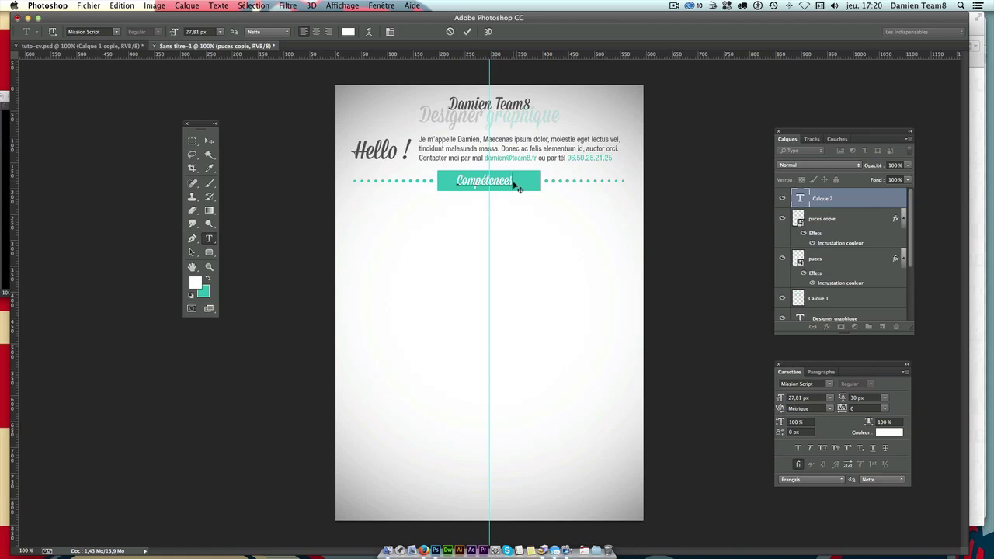
click(209, 142)
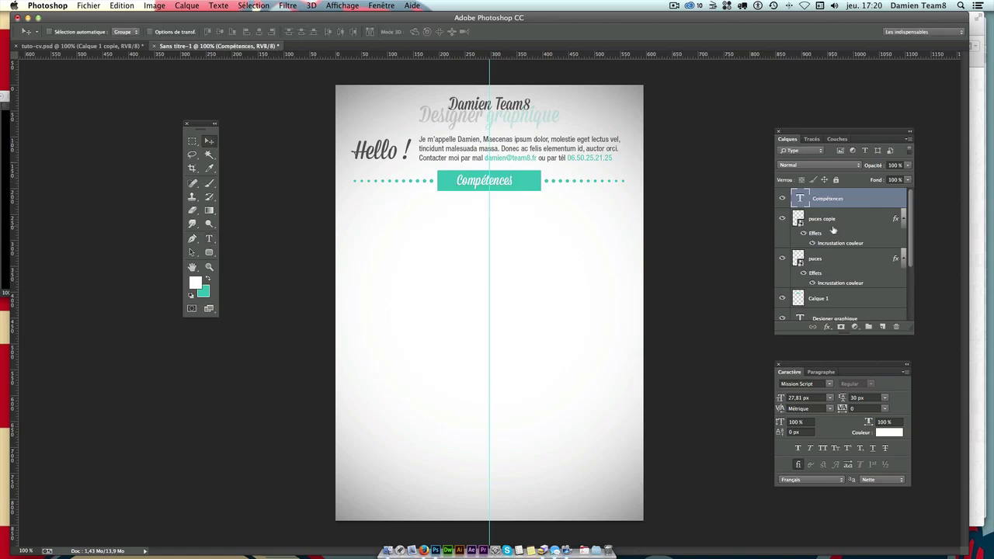
key(ctrl+t)
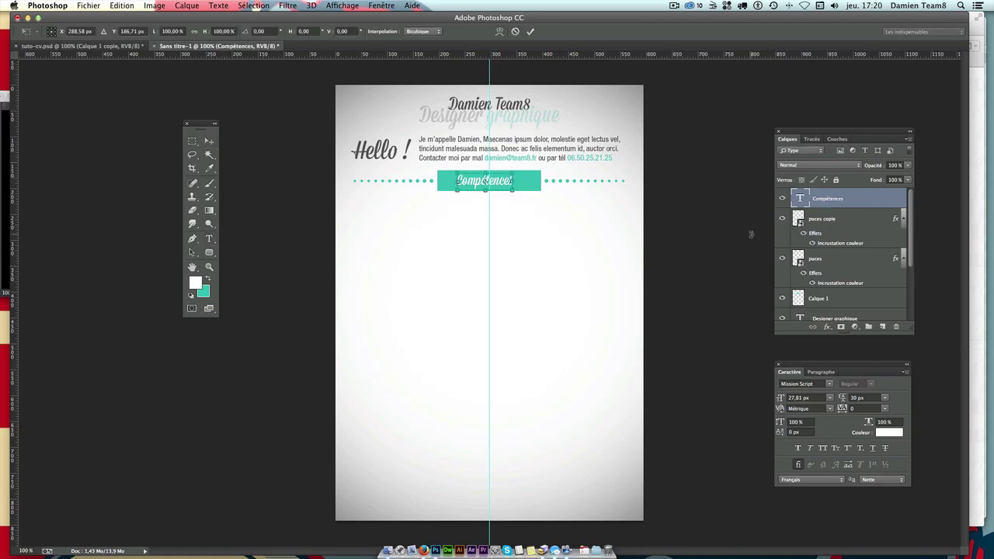
key(Right)
key(Right)
key(Right)
key(Right)
key(Right)
key(Right)
key(Right)
key(Right)
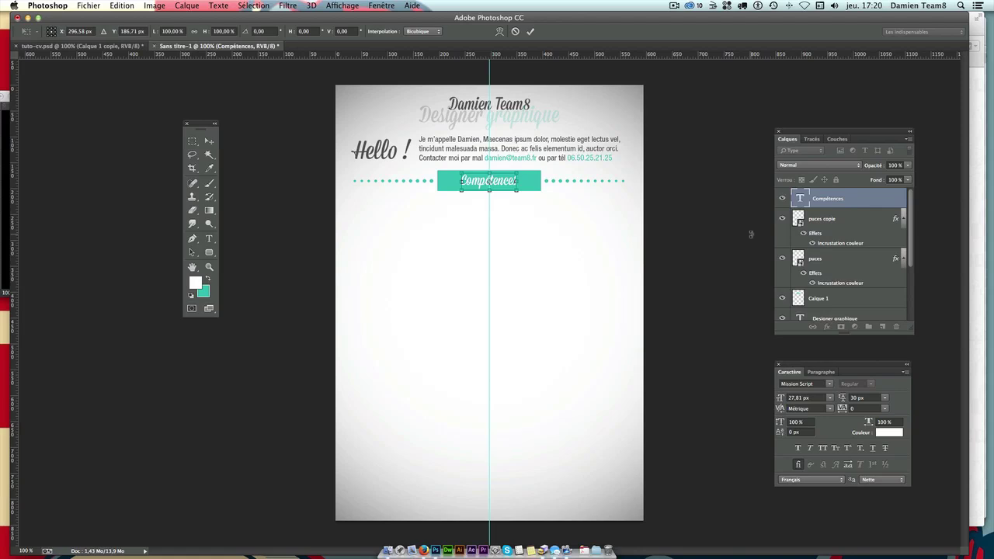
key(Return)
key(Down)
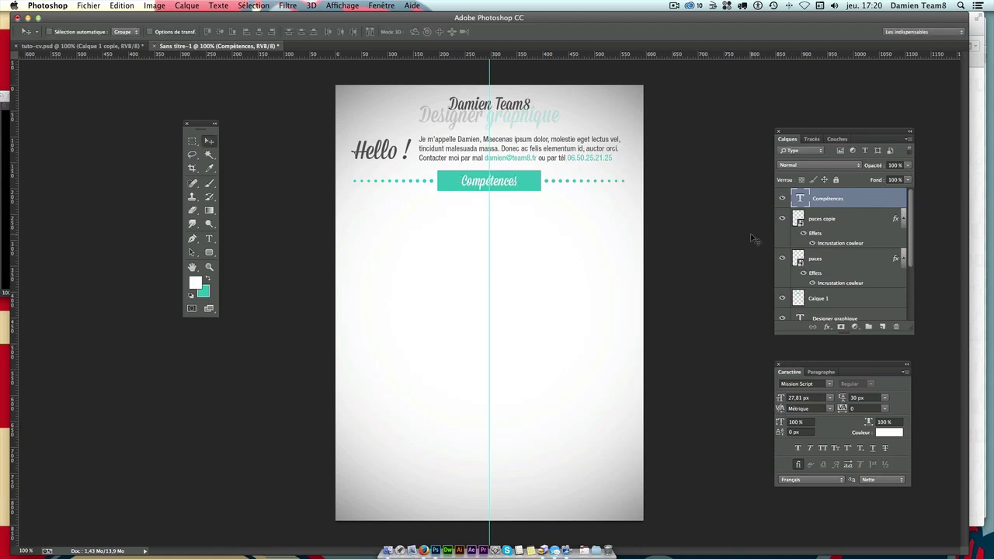
Hide the guides and create a new layer group named 'compétences'
key(ctrl+semicolon)
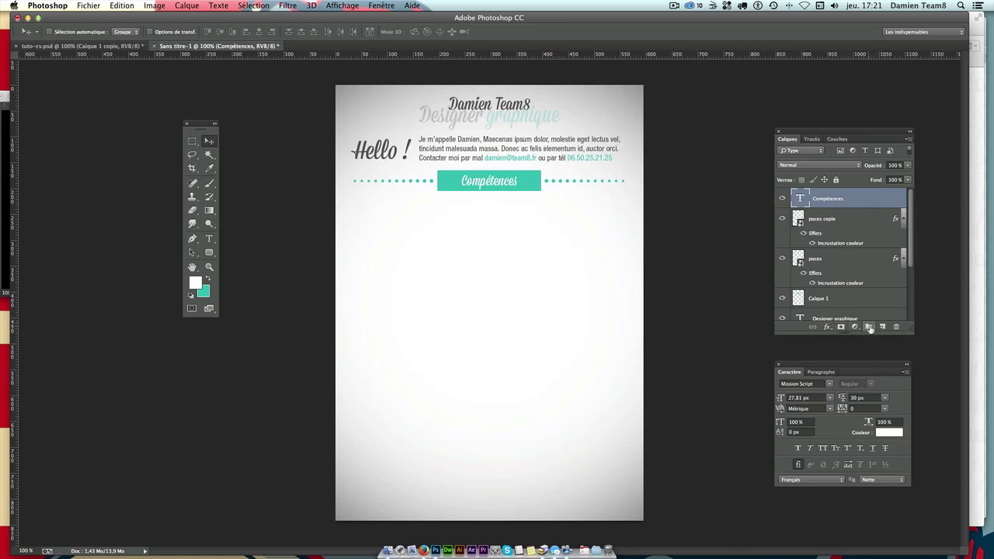
click(869, 327)
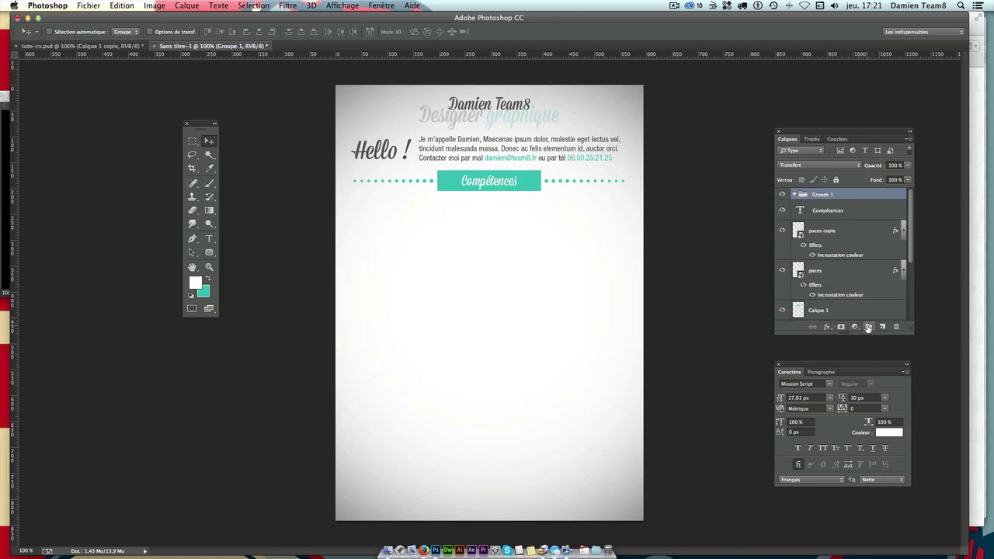
double_click(824, 195)
text(C)
key(Return)
Move the Compétences text, both dot rows and the teal bar Calque 1 into the group
click(833, 216)
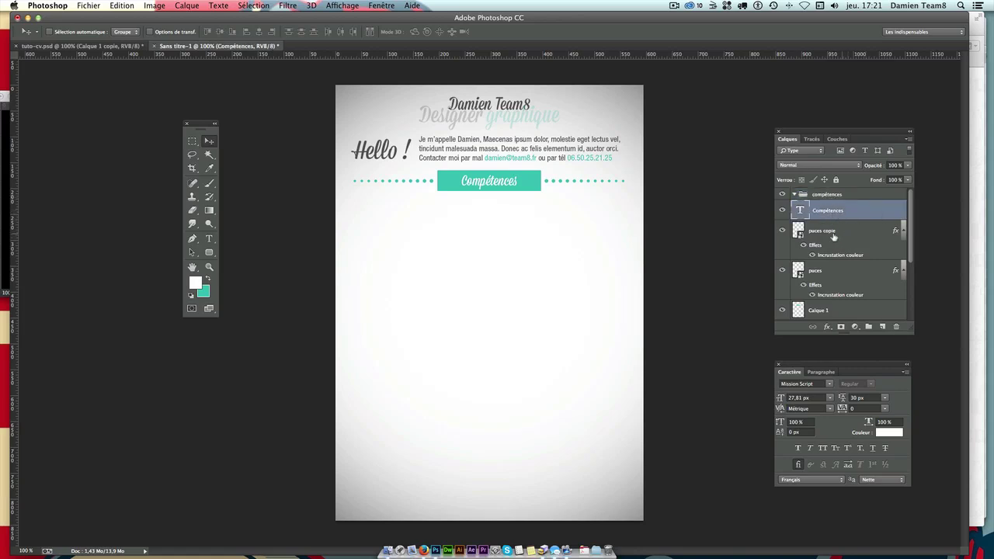
shift+click(822, 231)
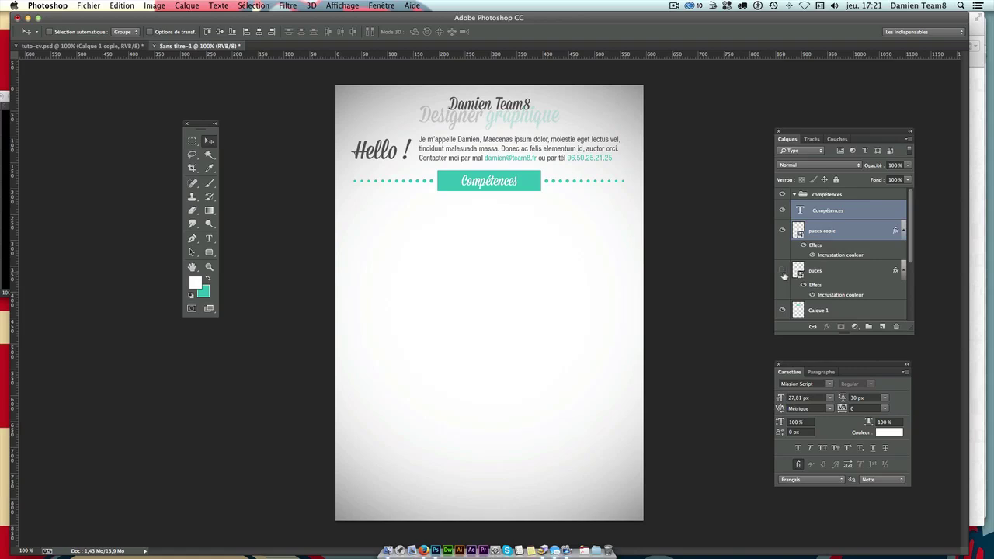
shift+click(826, 277)
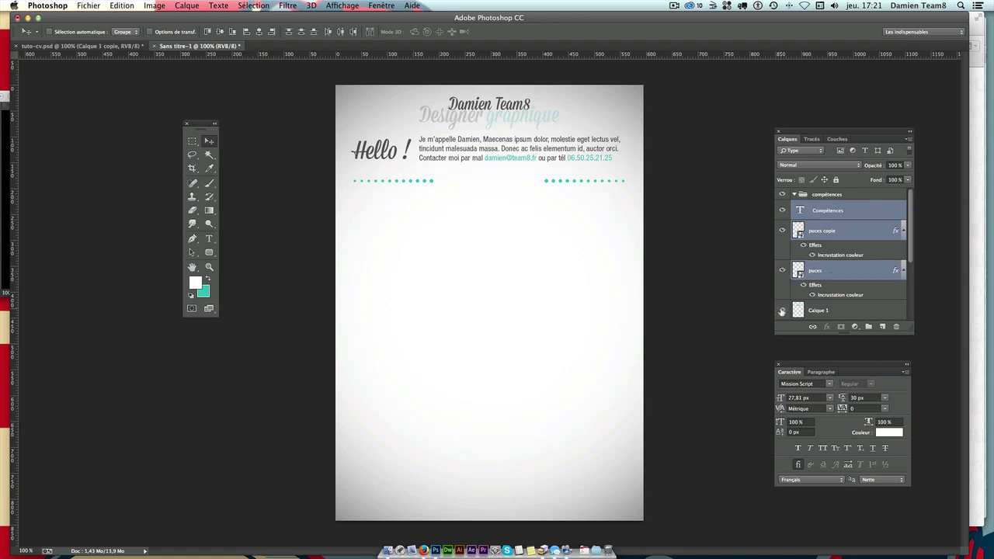
shift+click(831, 312)
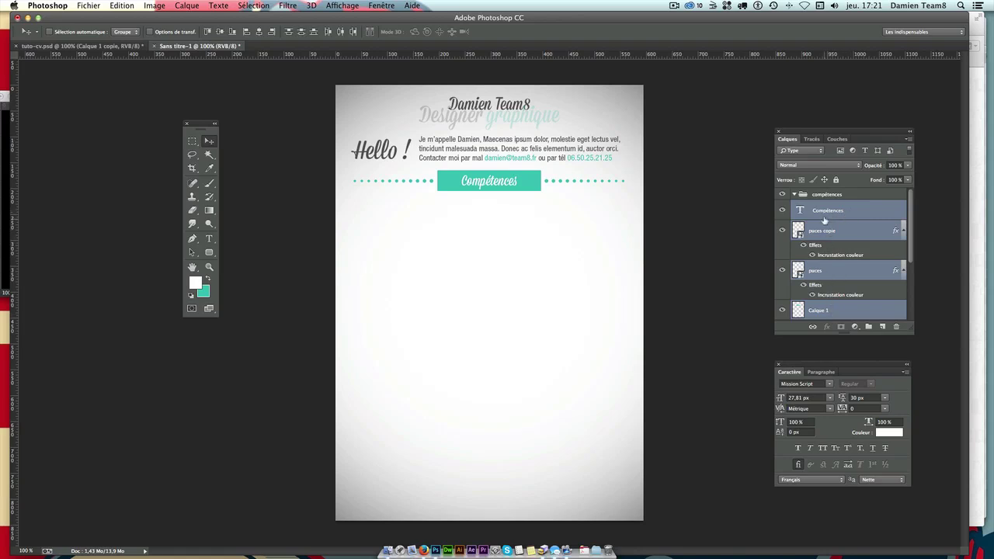
mouse_move(824, 212)
mouse_down()
mouse_move(824, 196)
mouse_move(813, 199)
mouse_up()
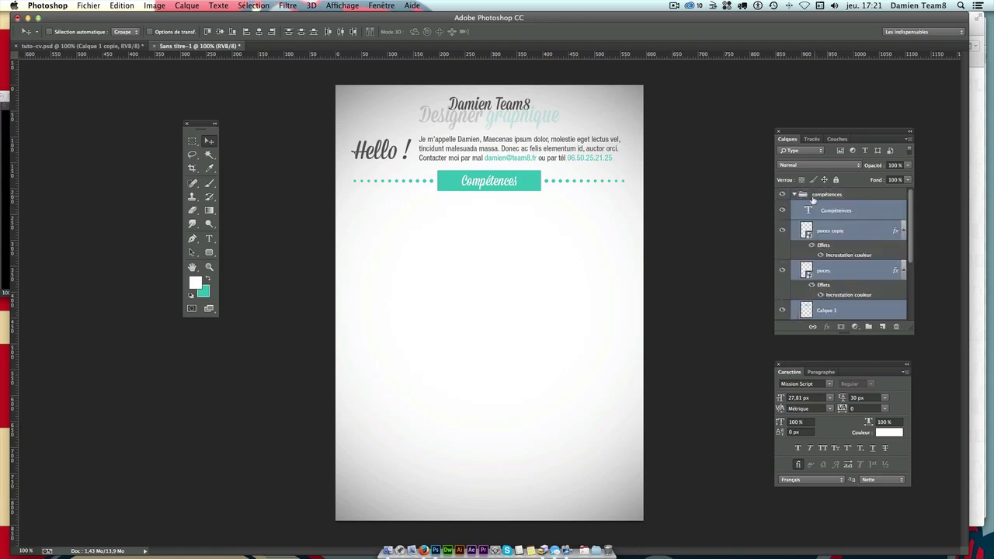
Collapse, expand and toggle visibility of the compétences group to check the banner
click(794, 195)
click(794, 195)
click(794, 195)
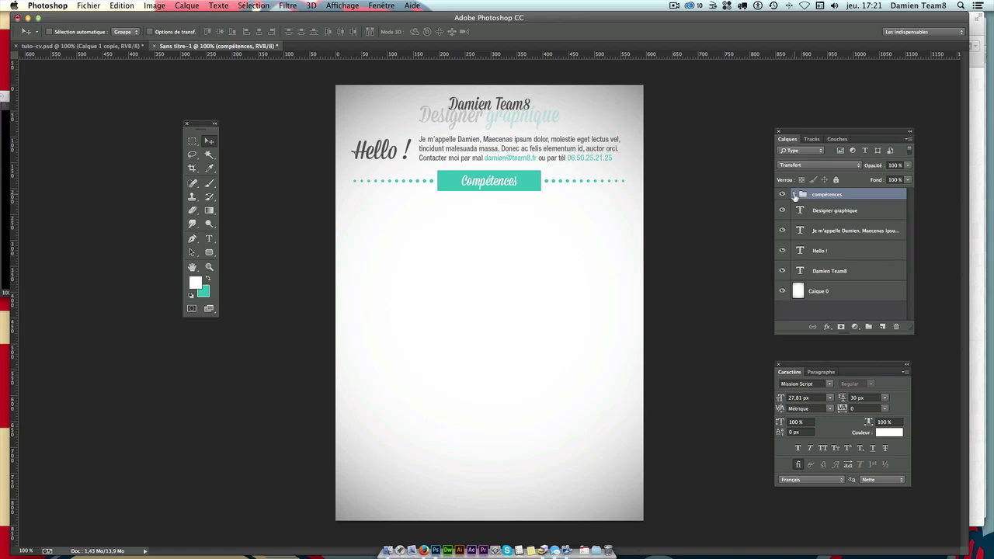
click(794, 194)
click(795, 195)
click(795, 195)
click(795, 194)
click(783, 195)
click(782, 195)
click(782, 195)
click(782, 194)
click(782, 195)
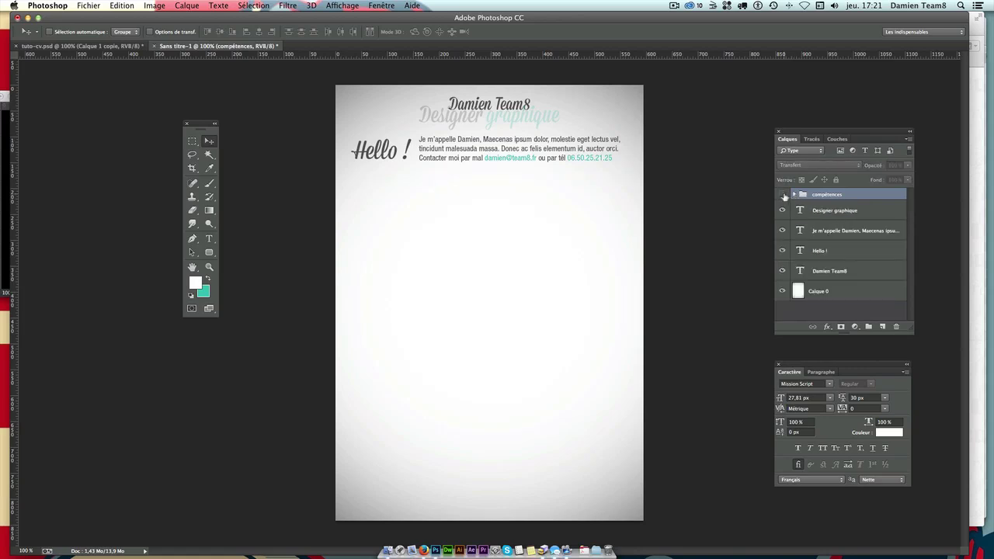
click(783, 195)
click(794, 195)
click(795, 194)
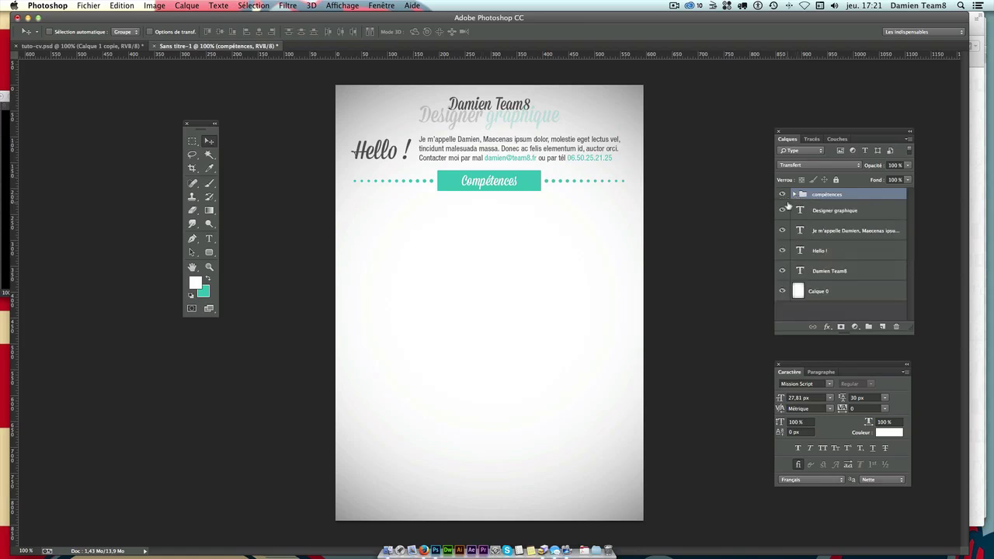
Test moving the banner, restore its position, and reselect the Compétences text layer
mouse_move(524, 263)
mouse_down()
mouse_move(524, 272)
mouse_move(556, 223)
mouse_up()
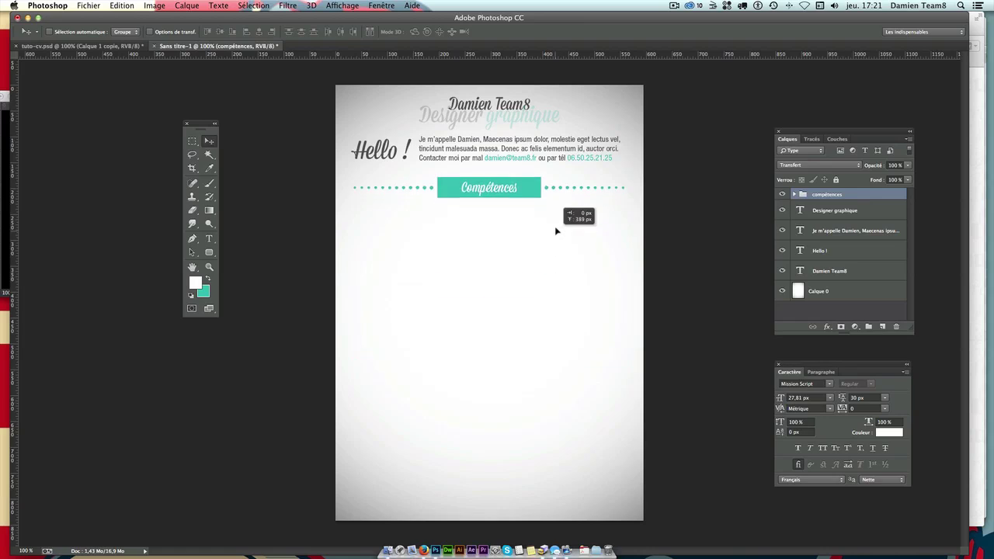
drag(556, 223, 557, 224)
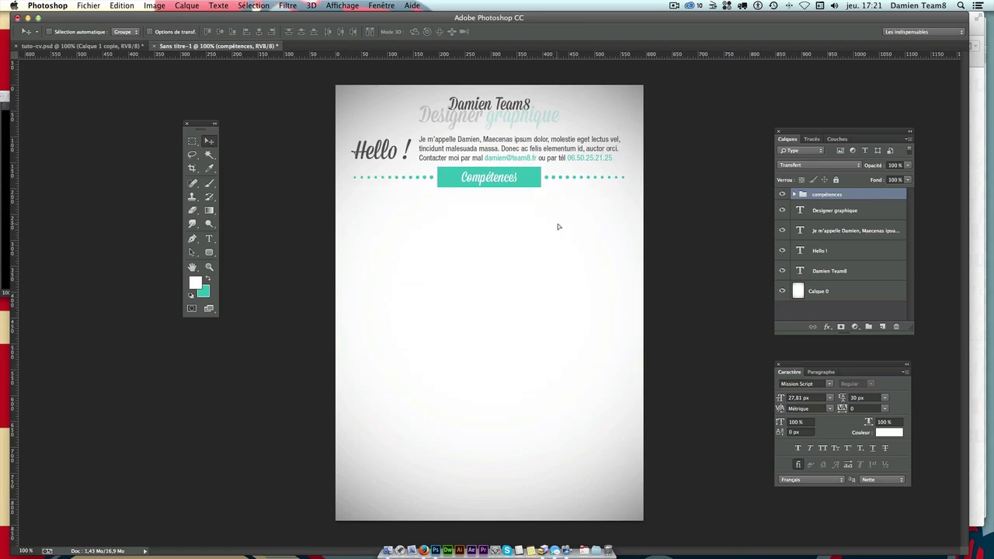
click(783, 194)
click(782, 194)
click(793, 195)
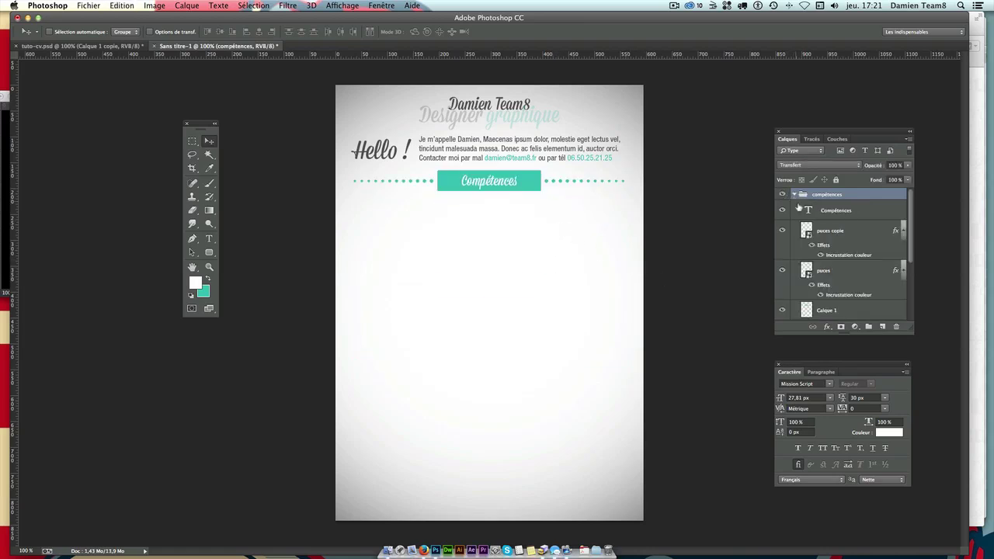
click(836, 213)
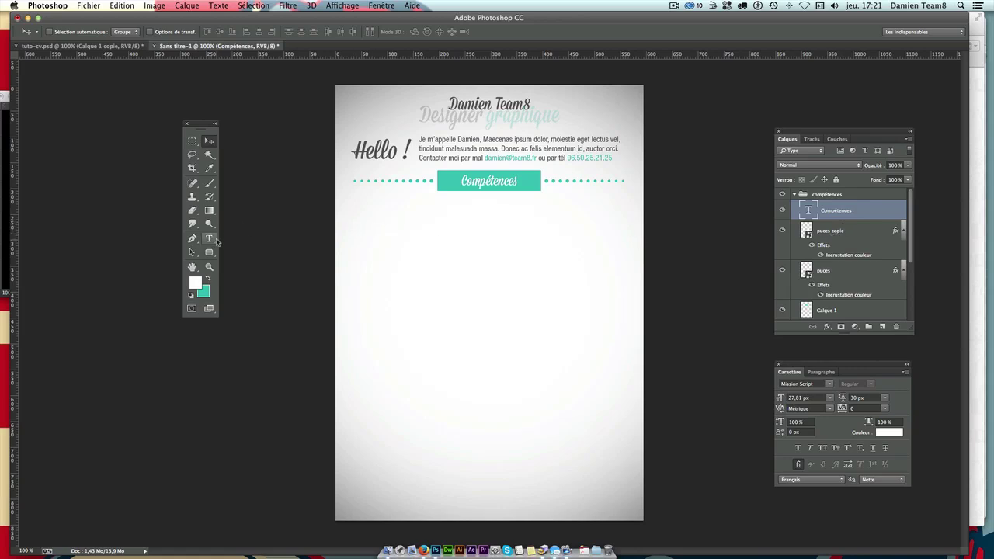
click(209, 239)
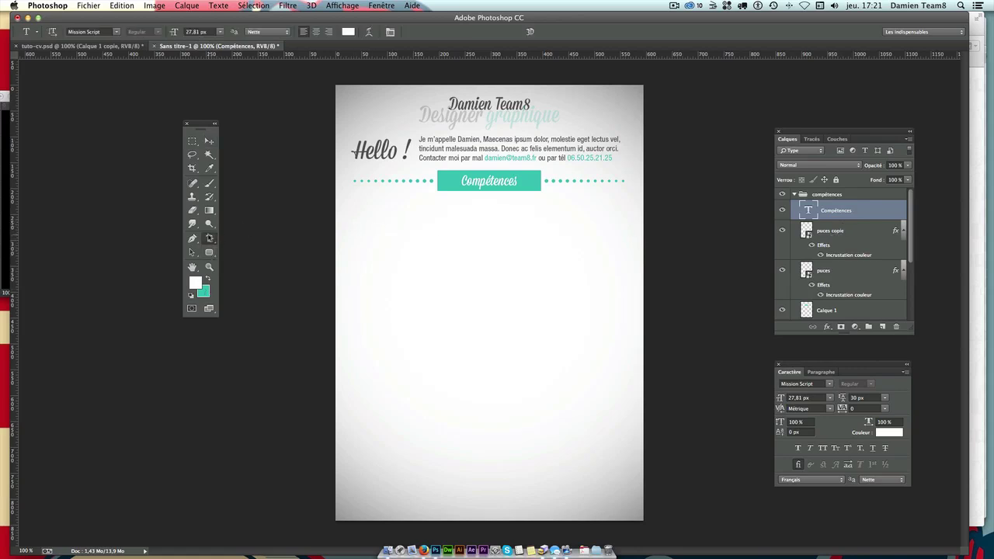
Set the text colour to the dark gray sampled from the 'Hello !' text
click(197, 284)
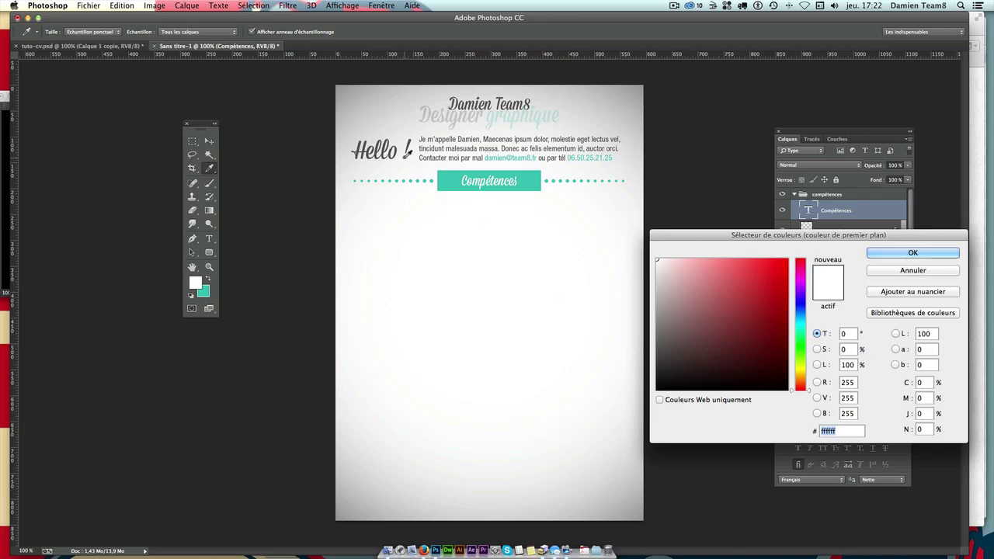
key(Escape)
click(196, 283)
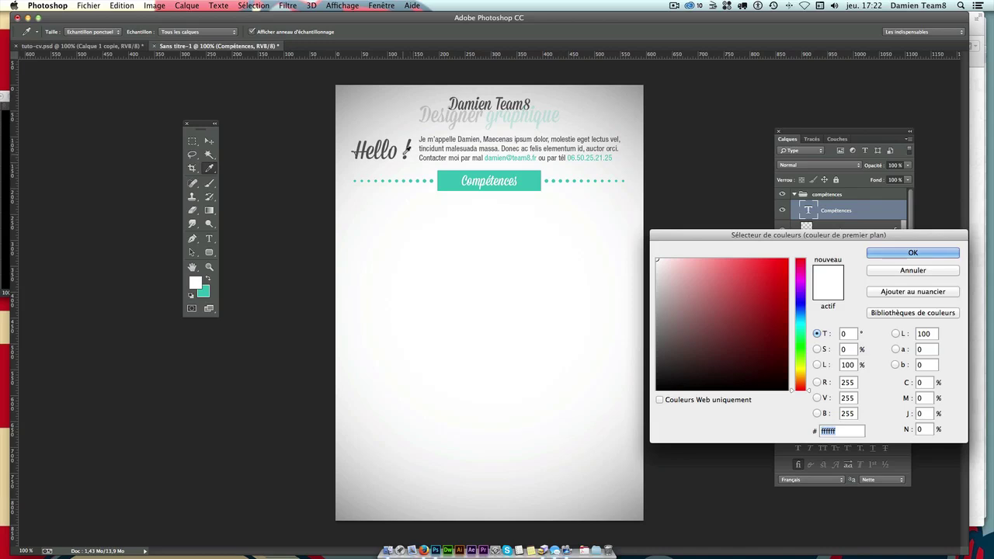
click(404, 156)
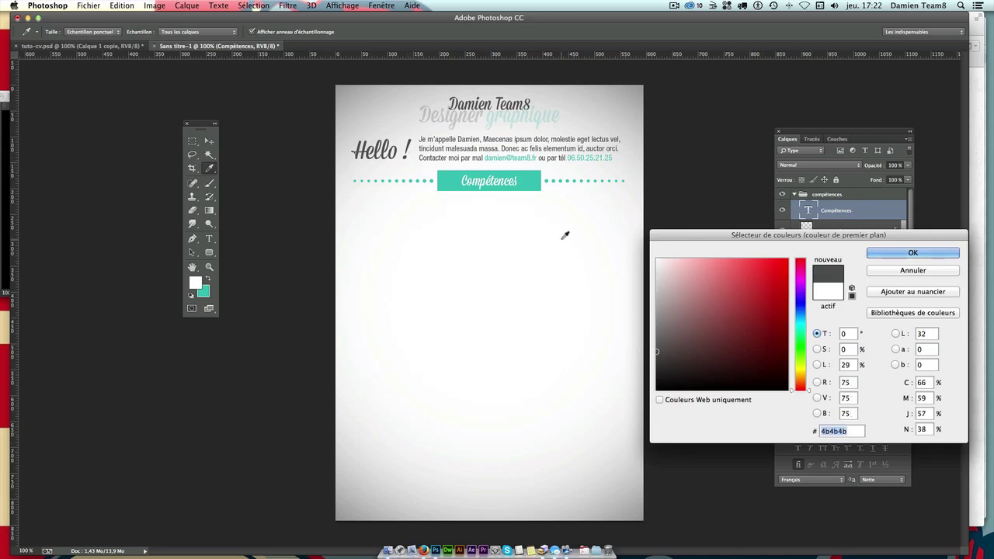
key(Return)
key(t)
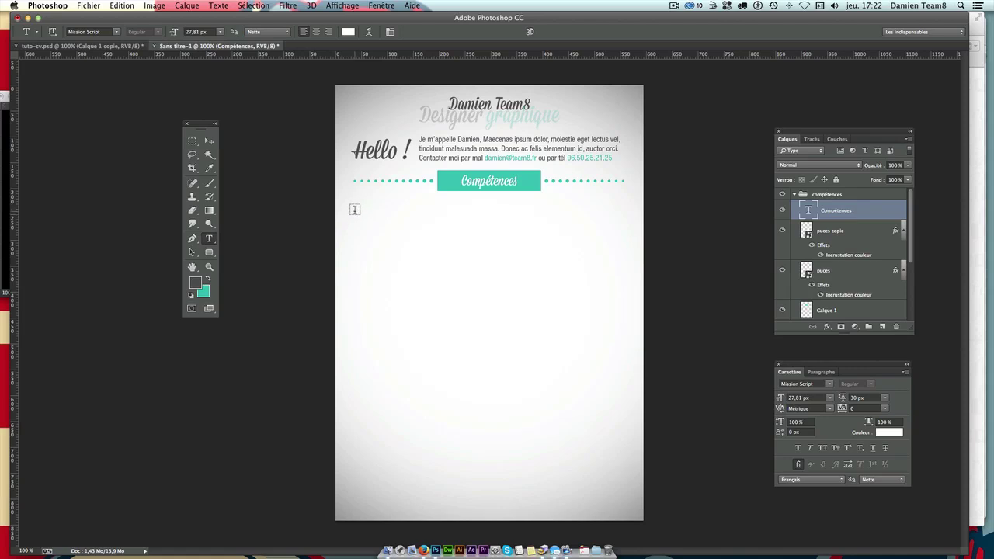
Draw a text box below the banner and type 'Photoshop' in the dark colour
drag(354, 211, 461, 304)
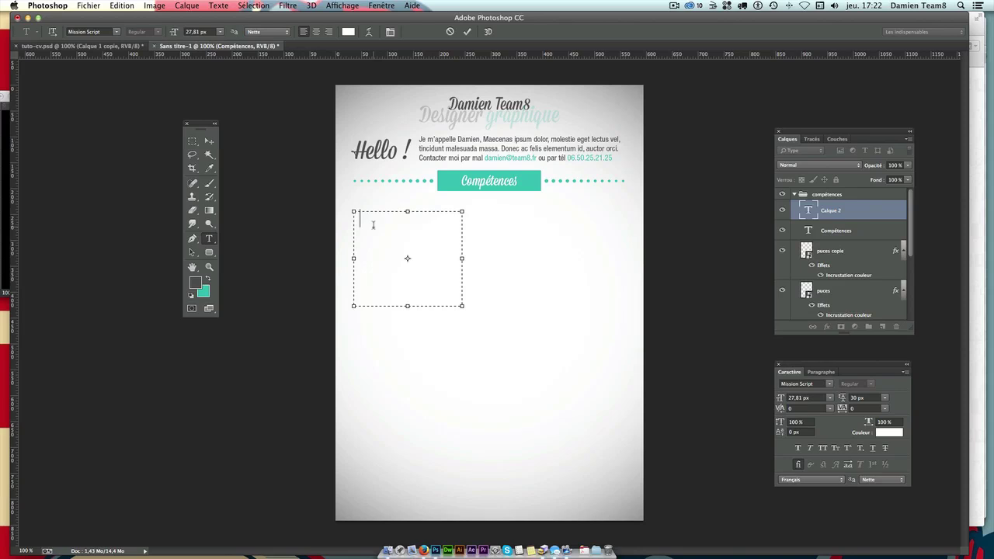
text(P)
click(208, 278)
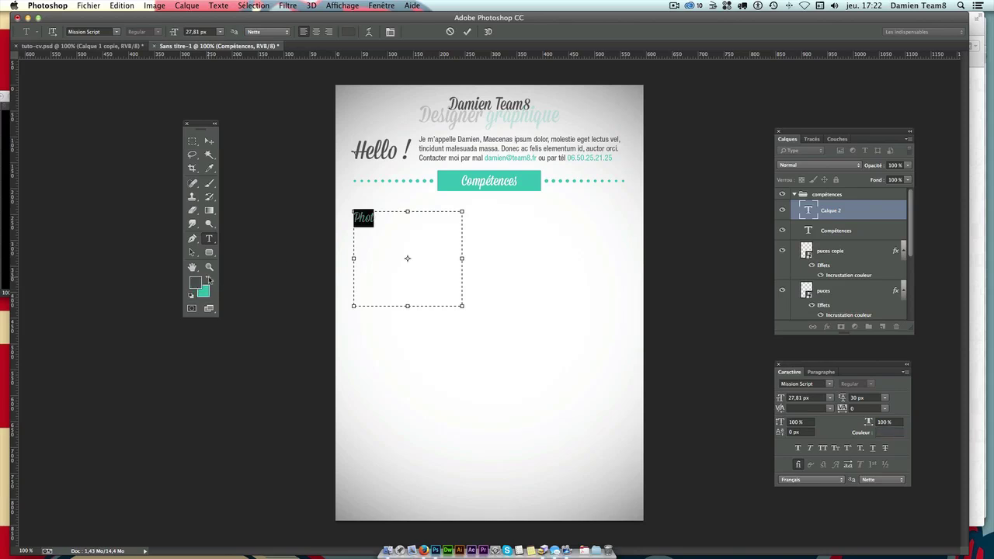
click(208, 280)
click(359, 223)
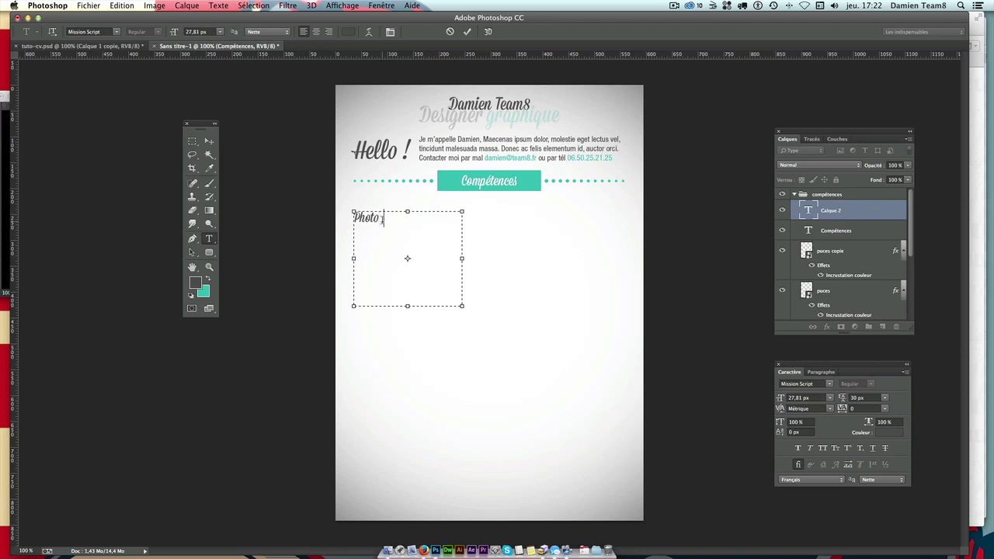
text(shop)
Select the word 'Photoshop' and start entering Helvetica as its font
double_click(376, 218)
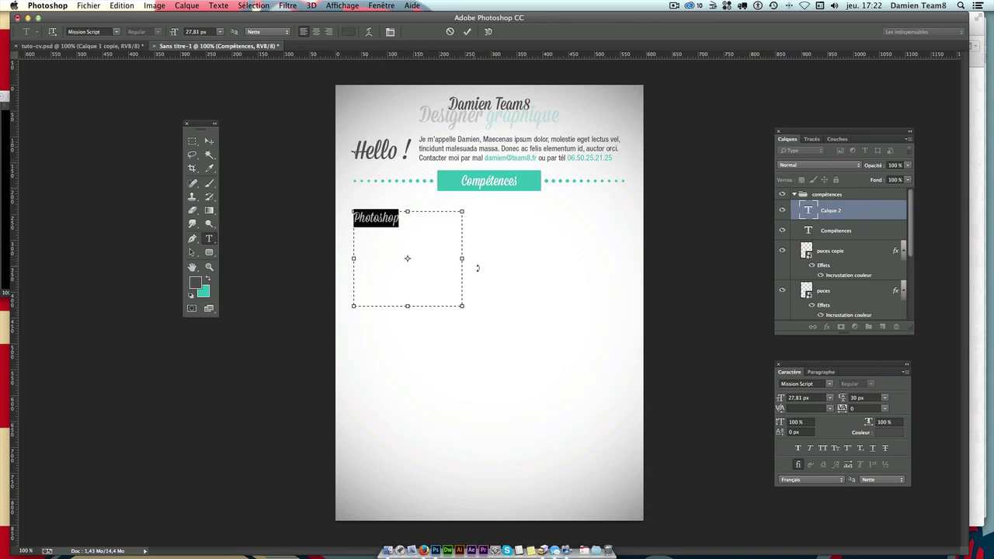
click(821, 383)
text(Hel)
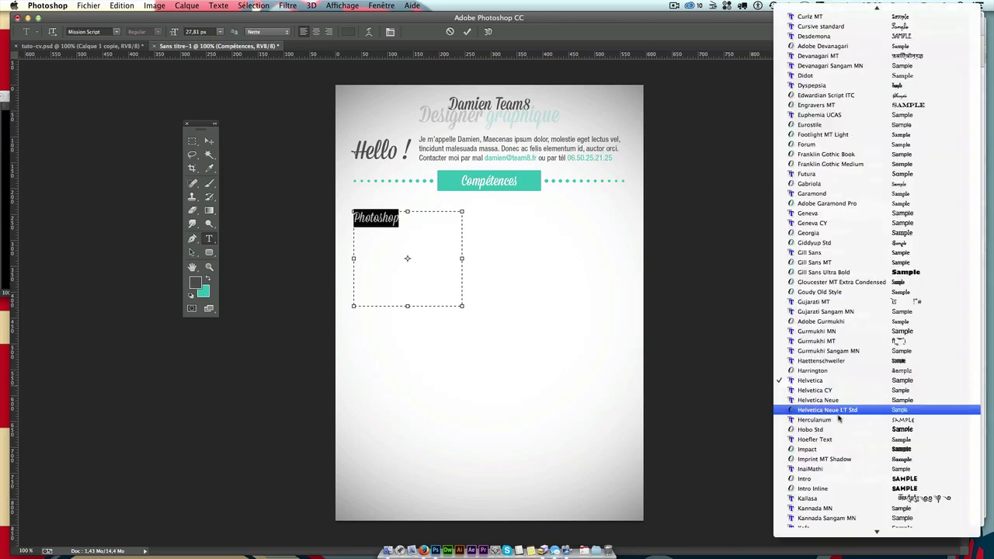
Style the text in 20 px Helvetica Neue 57 Condensed and add Dreamweaver, Illustrator, Indesign, HTML / CSS lines
click(827, 410)
click(866, 384)
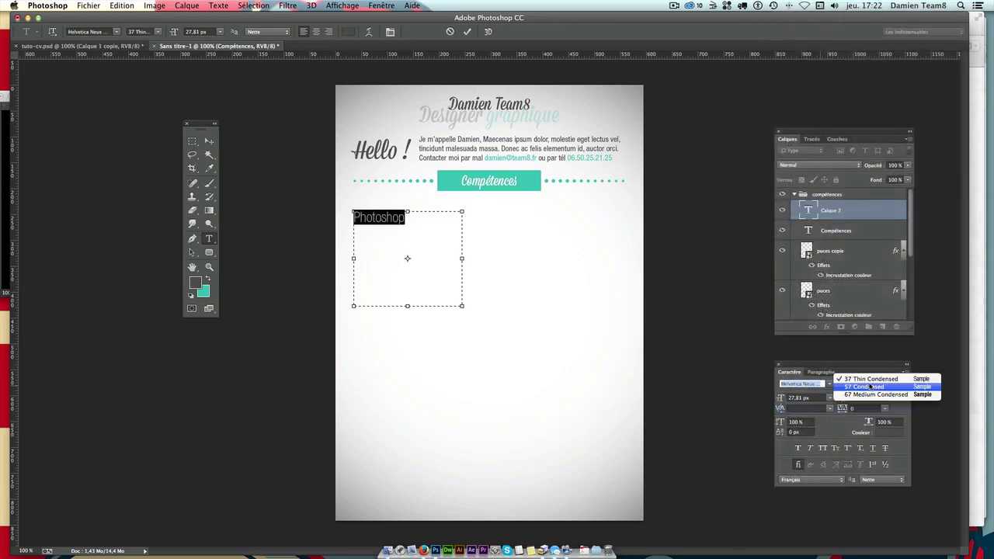
click(873, 394)
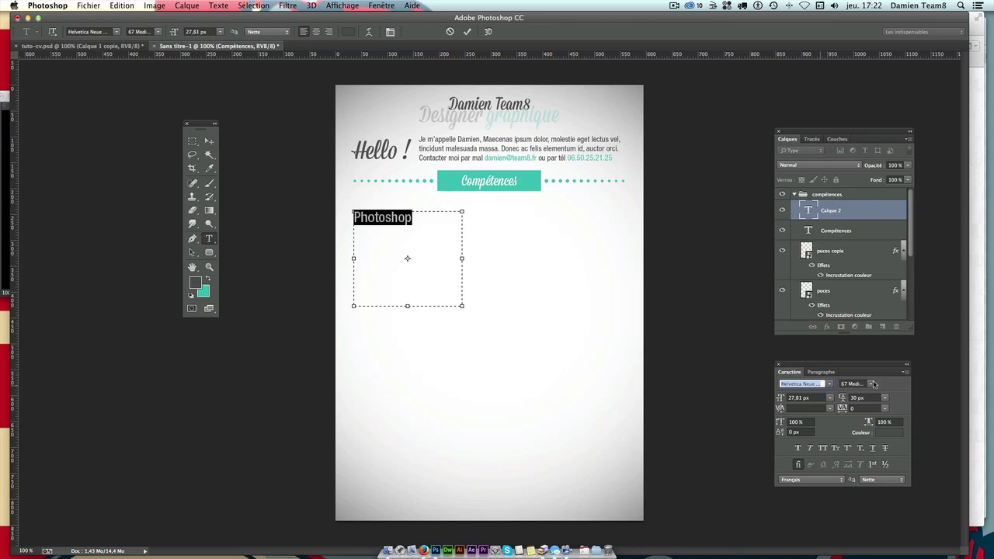
click(873, 384)
click(862, 391)
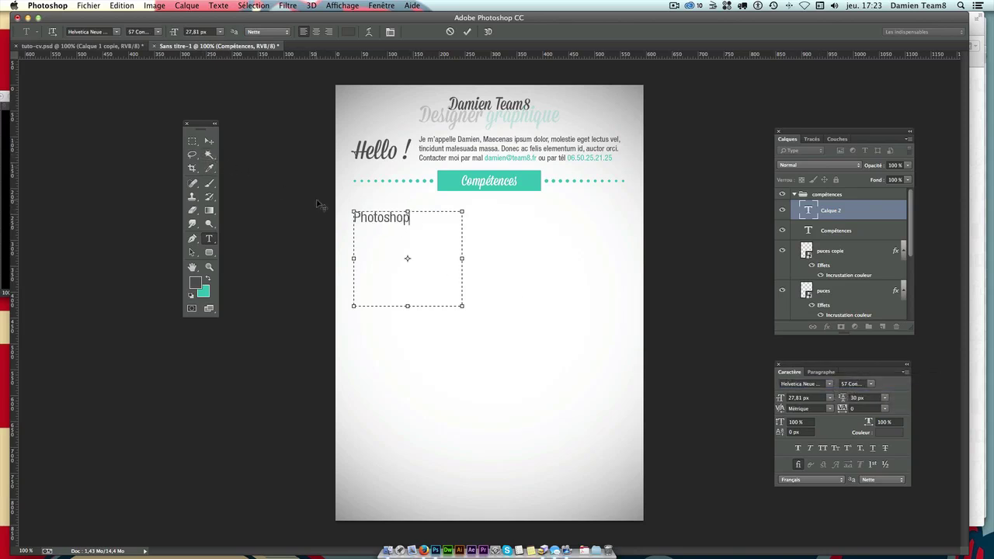
double_click(416, 219)
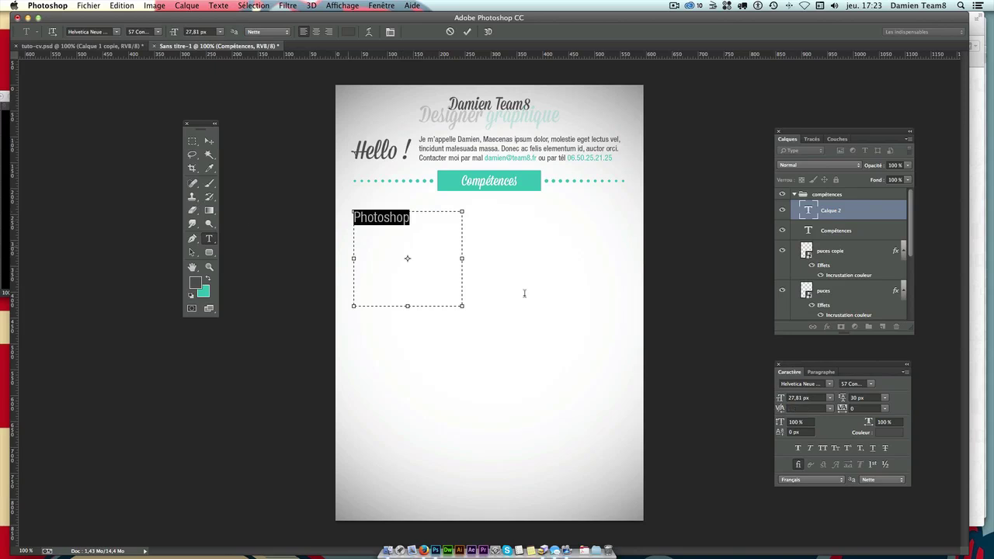
click(811, 397)
text(2)
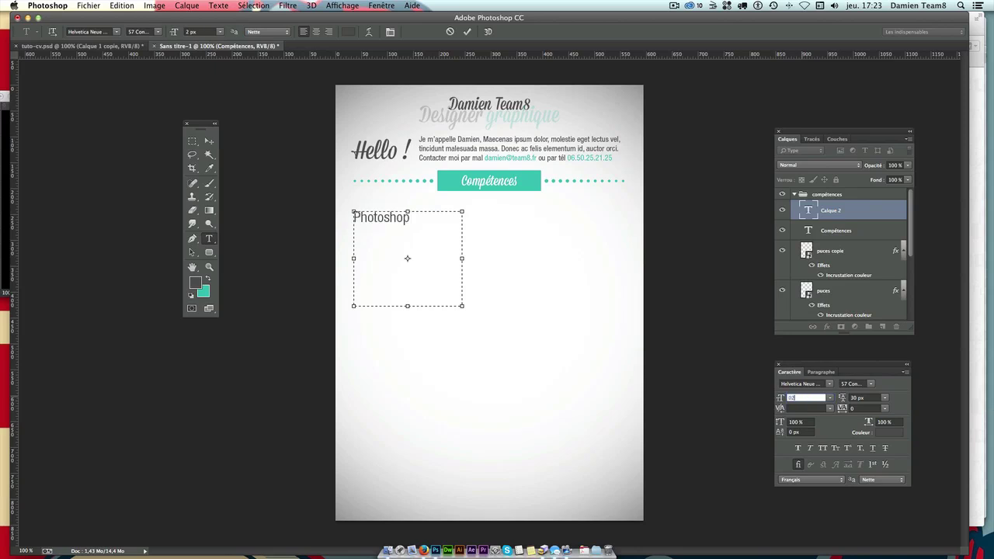
text(0)
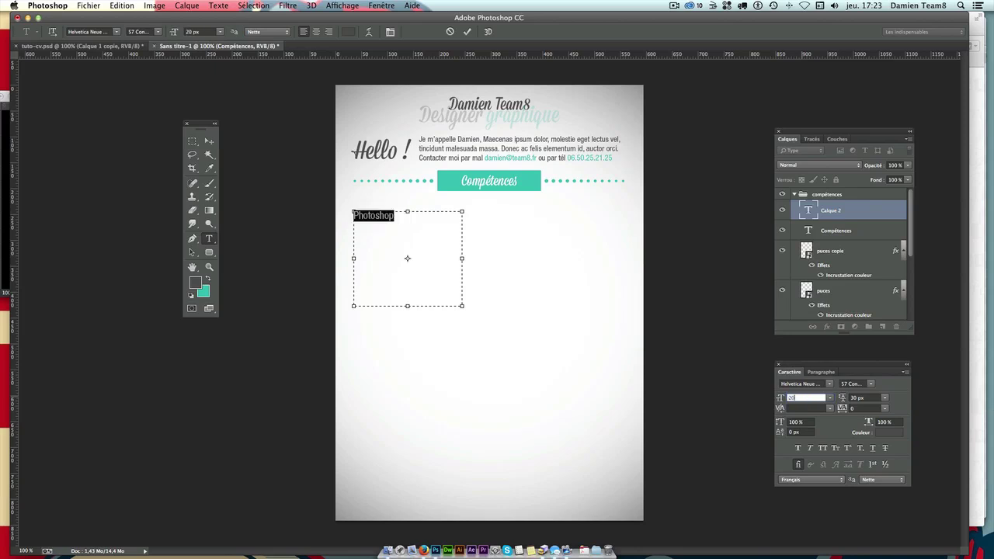
click(405, 216)
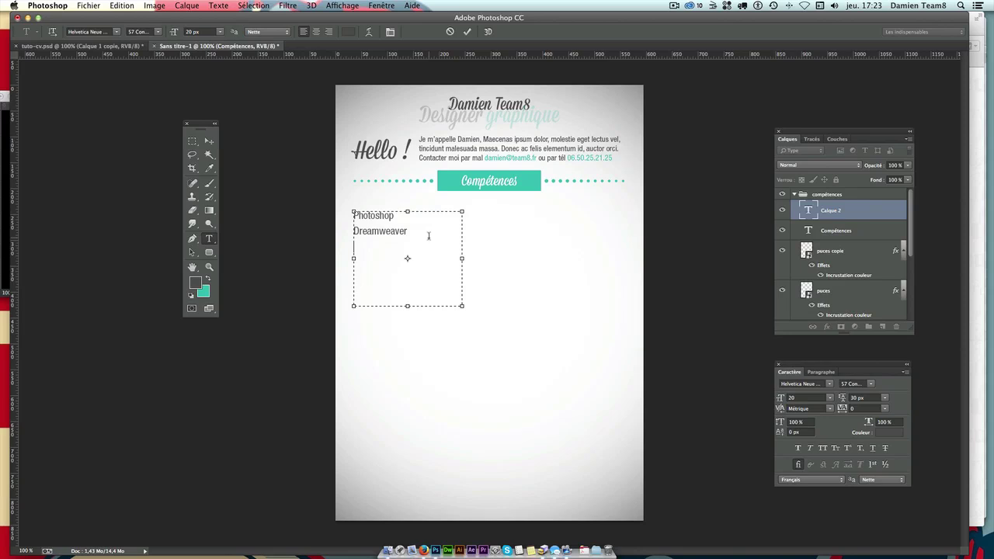
text(Illustrator)
text(TML)
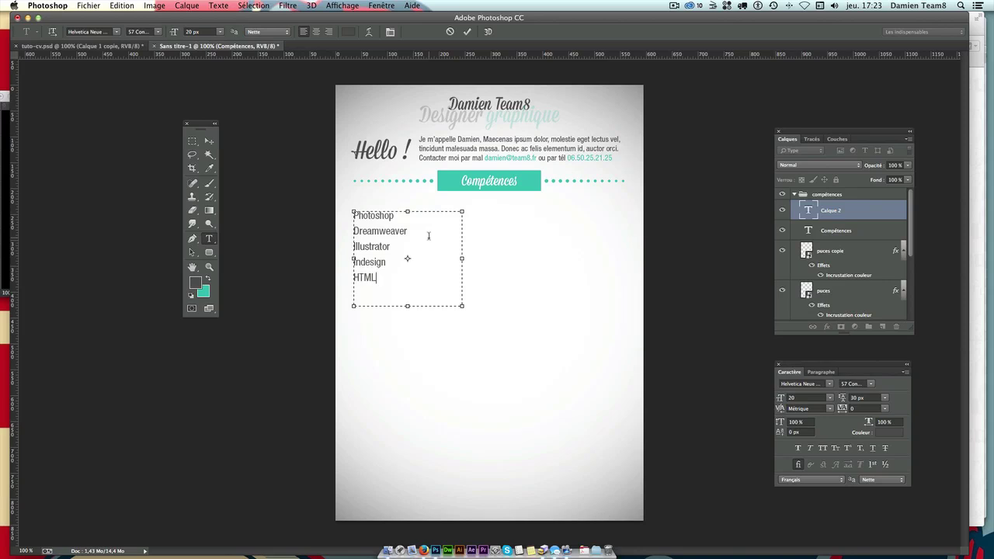
text( / CS)
Give the skills list 28 px leading and shrink its text box to fit
key(ctrl+a)
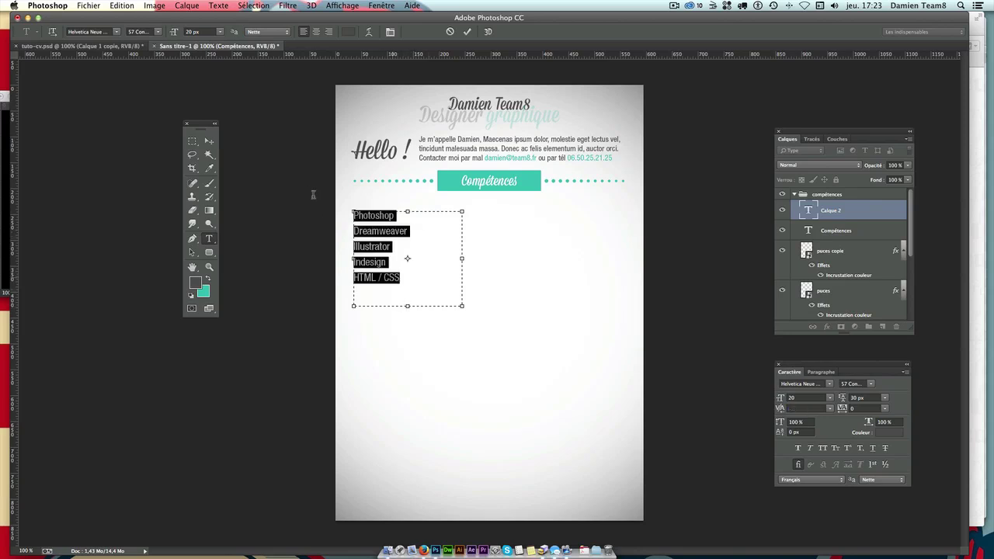
drag(420, 284, 339, 223)
drag(781, 397, 793, 394)
text(25)
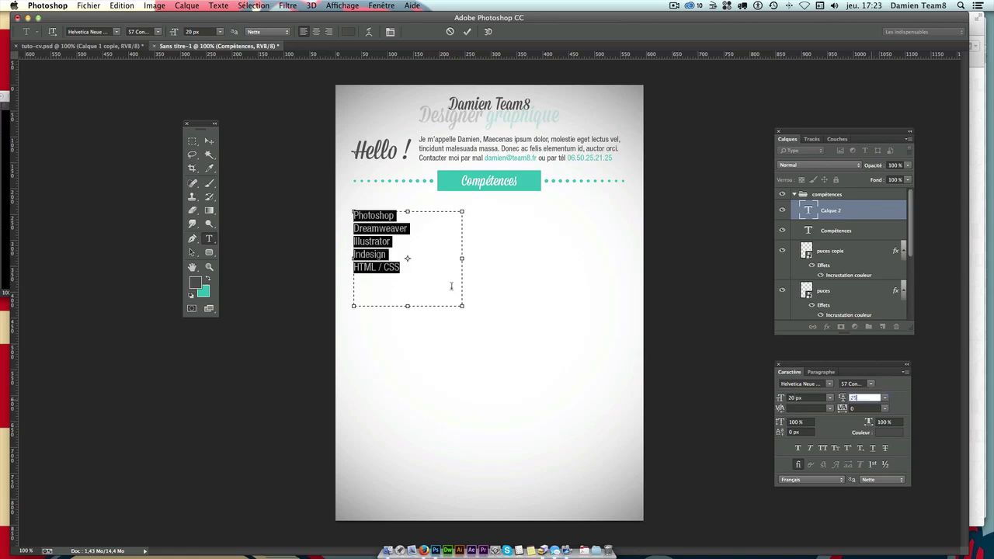
click(419, 278)
key(ctrl+a)
click(867, 397)
text(28)
key(Return)
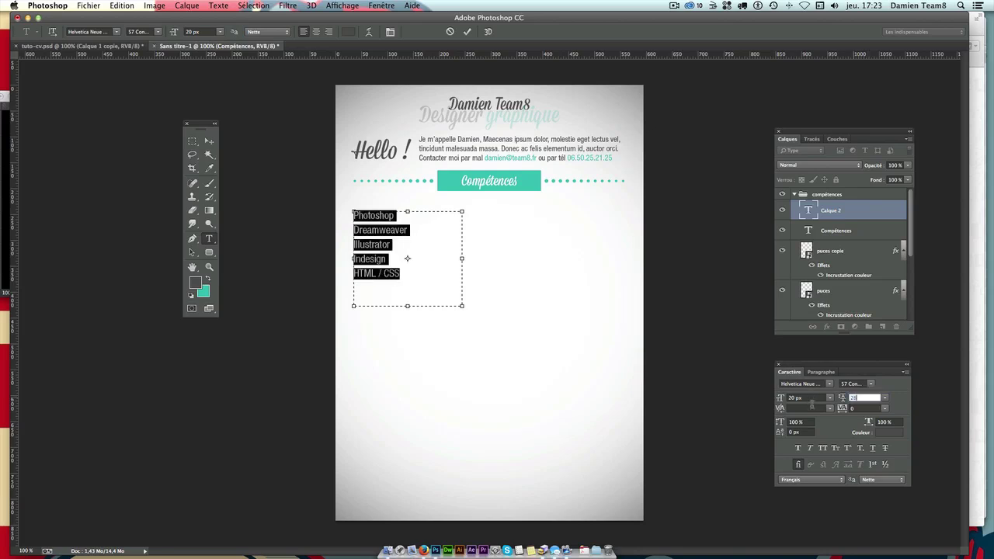
click(436, 285)
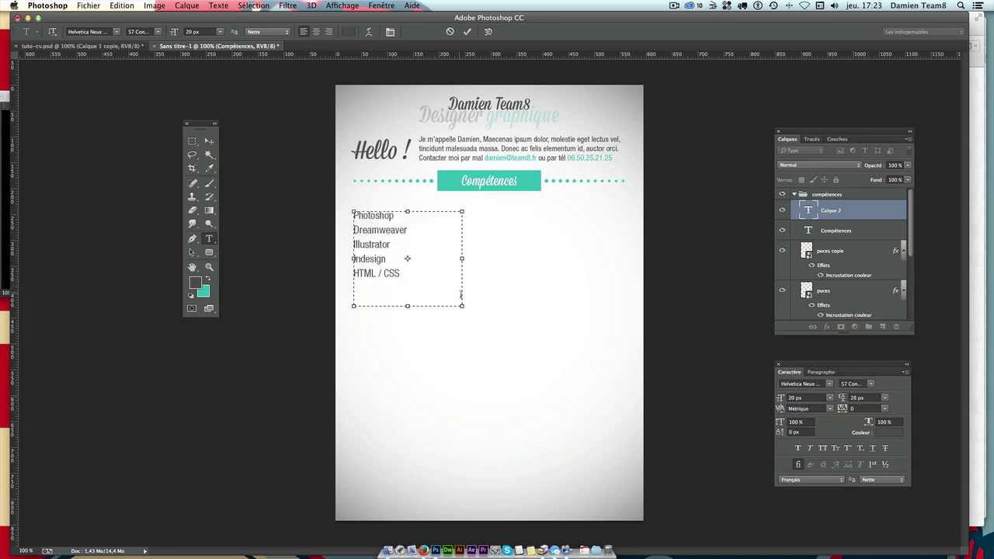
drag(462, 305, 410, 284)
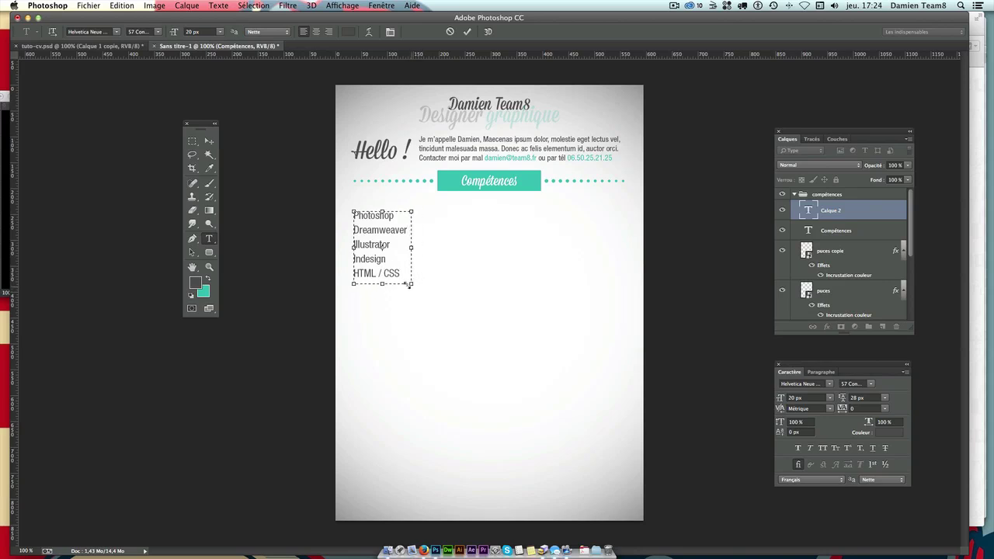
click(209, 141)
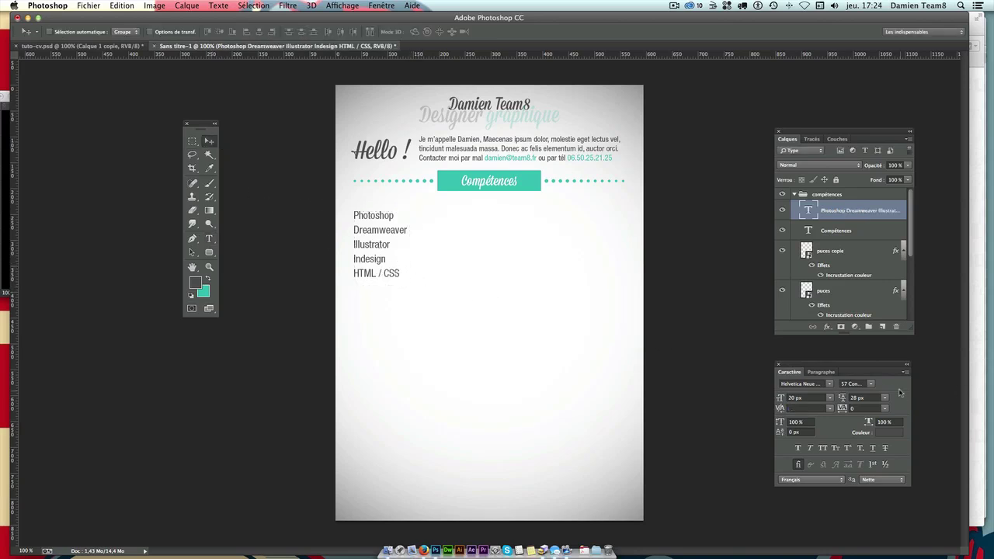
Make the list Medium Condensed at 17 px with 25 px leading, aligned with 'Hello !'
click(872, 385)
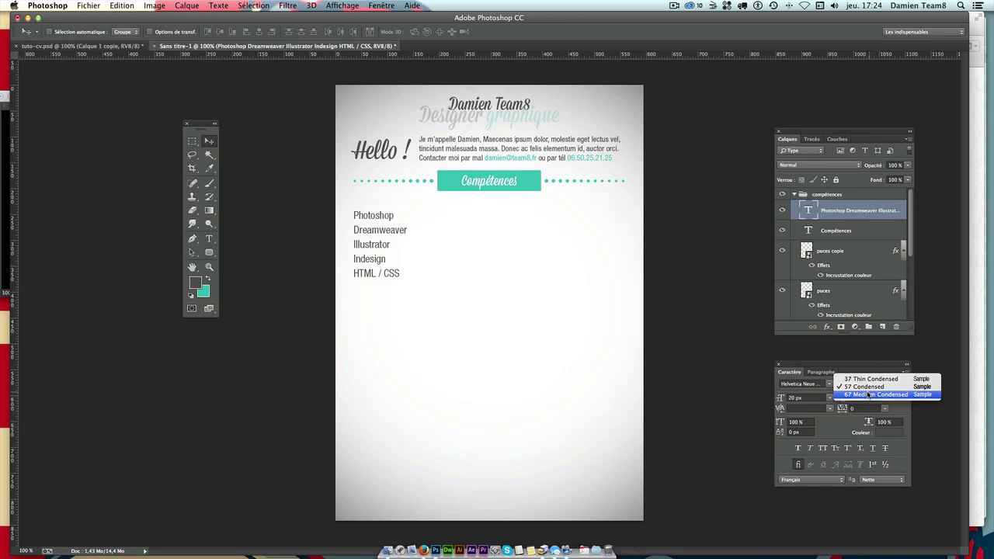
click(871, 394)
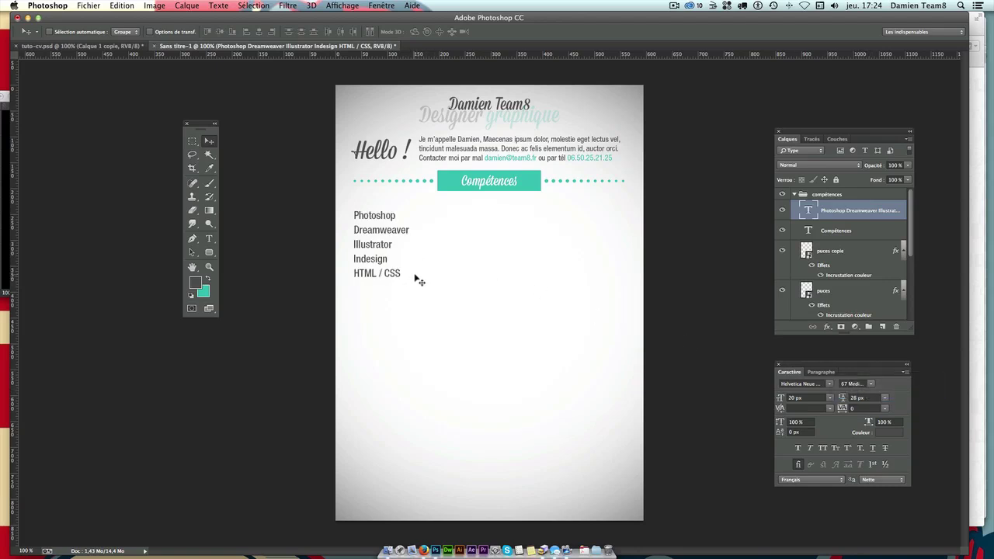
drag(420, 281, 417, 269)
click(804, 397)
text(18)
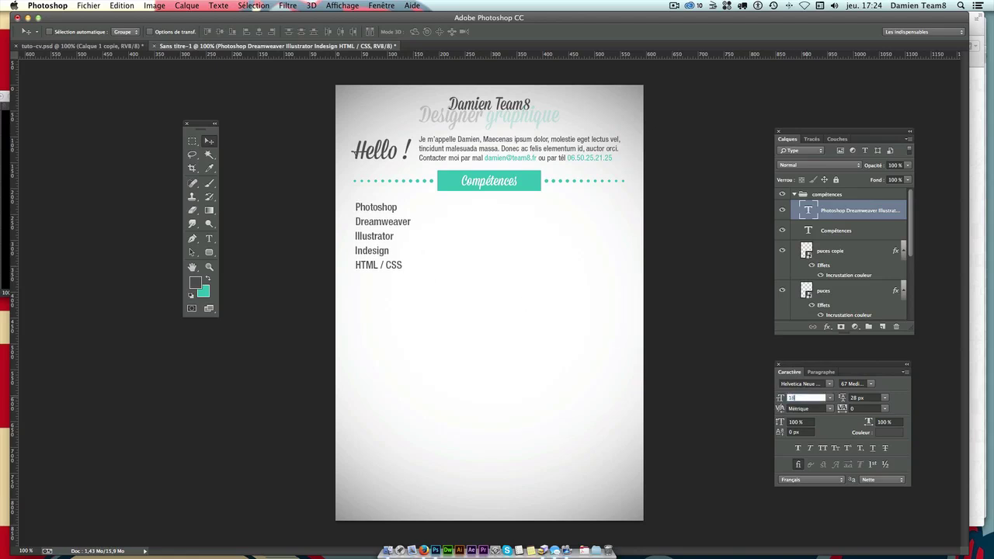
text(17)
key(Return)
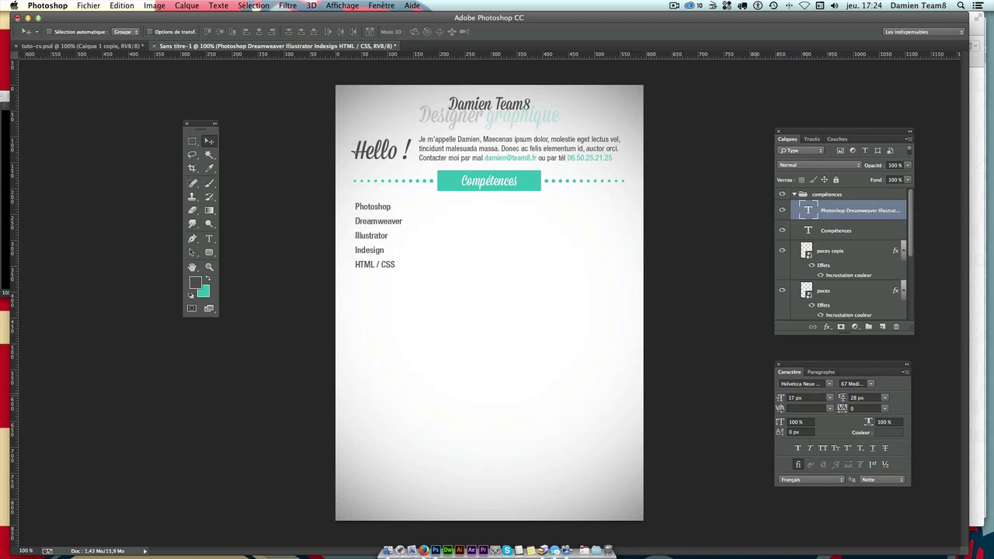
click(862, 398)
text(45)
key(Return)
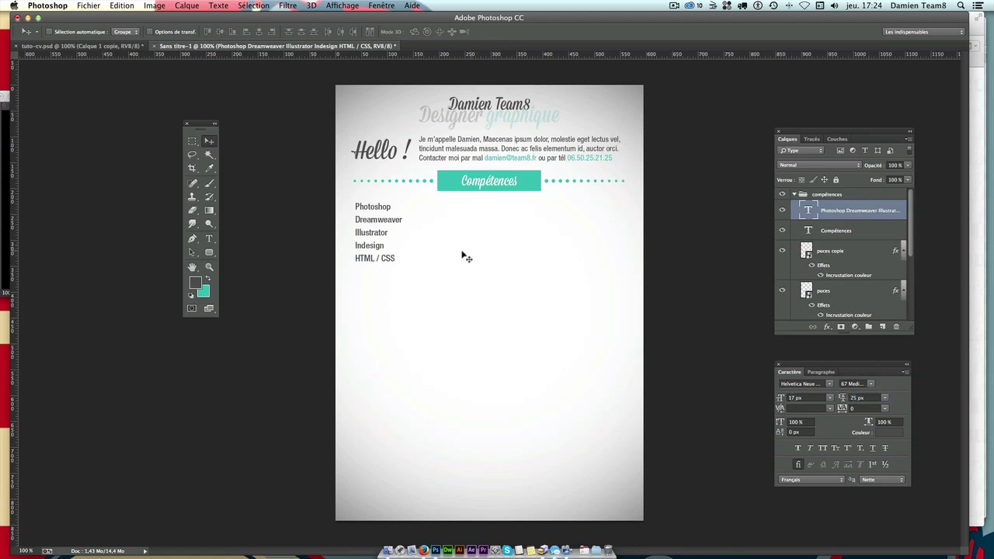
mouse_move(426, 272)
mouse_down()
mouse_move(423, 224)
mouse_move(468, 286)
mouse_up()
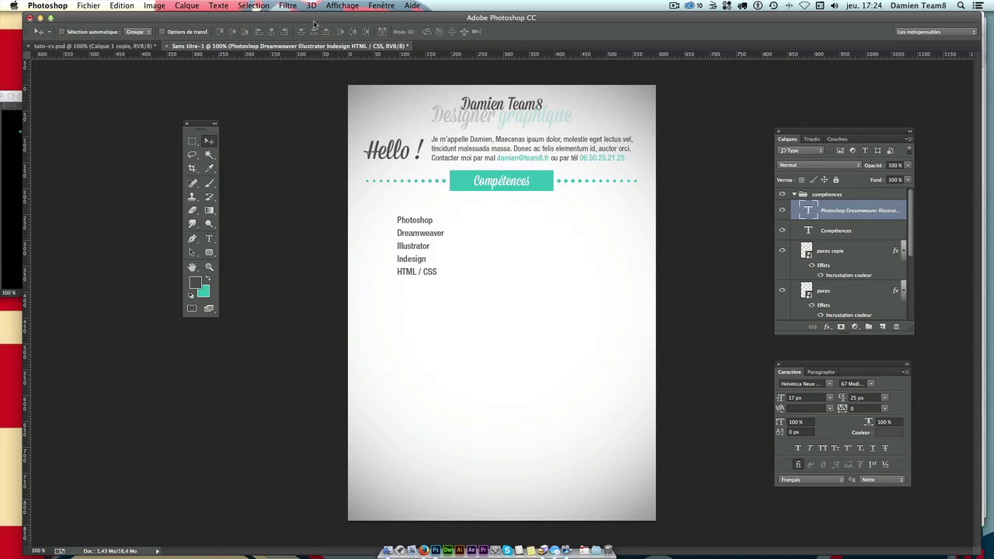
drag(303, 29, 351, 32)
Bring elements.psd to the front and browse its 4/5, 3/5 and 2/5 dot folders
click(48, 96)
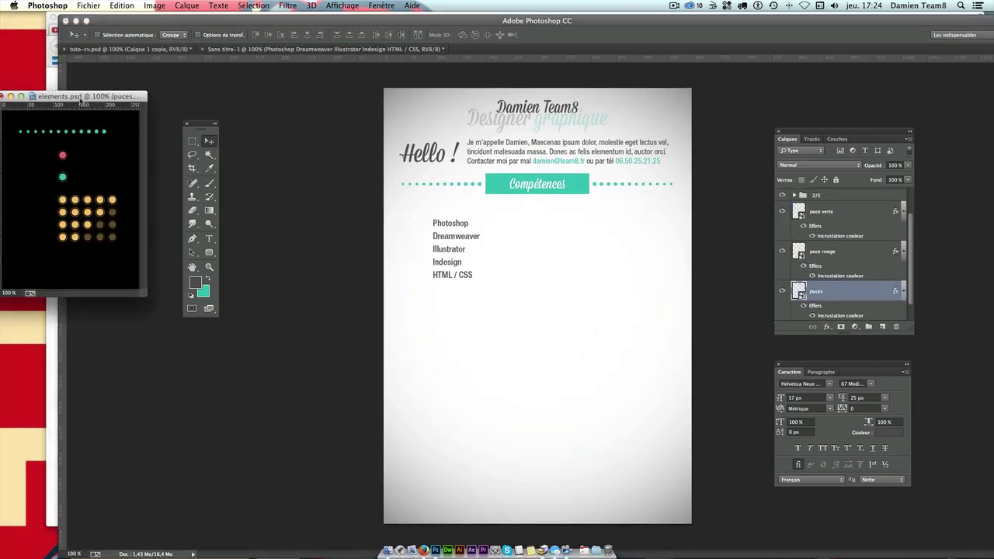
click(74, 204)
scroll(831, 241, up, 2)
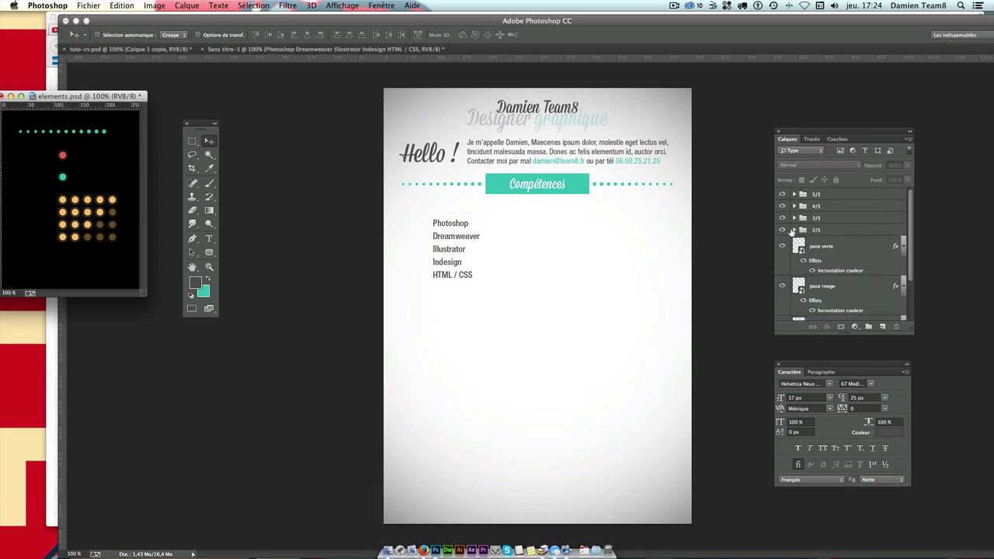
click(828, 206)
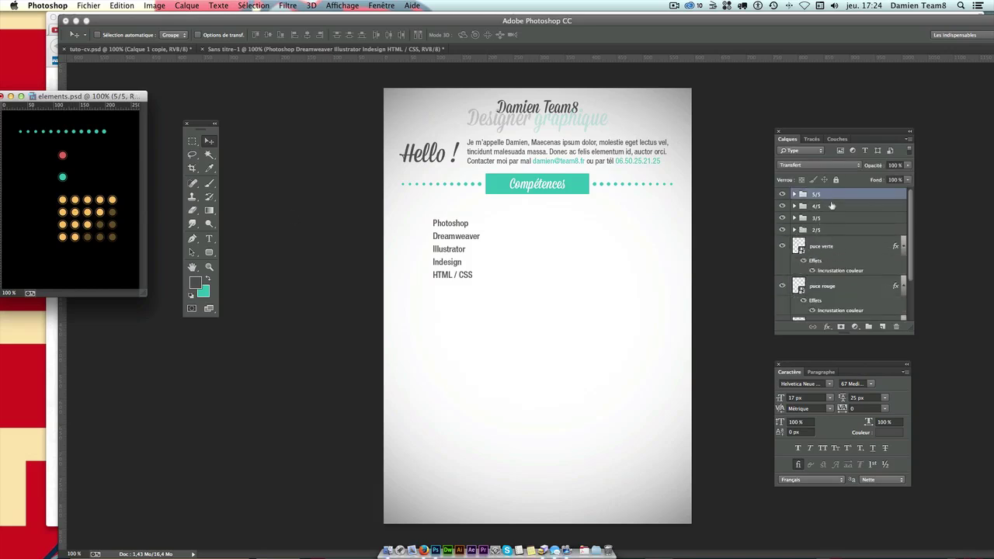
click(830, 218)
click(829, 230)
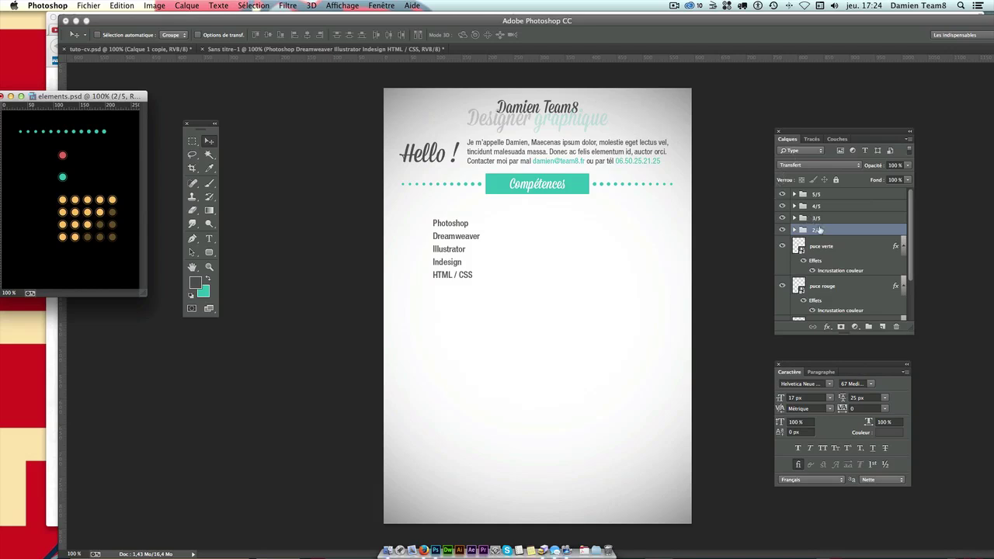
Bring the 5/5 five-dot layer from elements.psd into the CV and align it beside Photoshop
drag(828, 195, 636, 243)
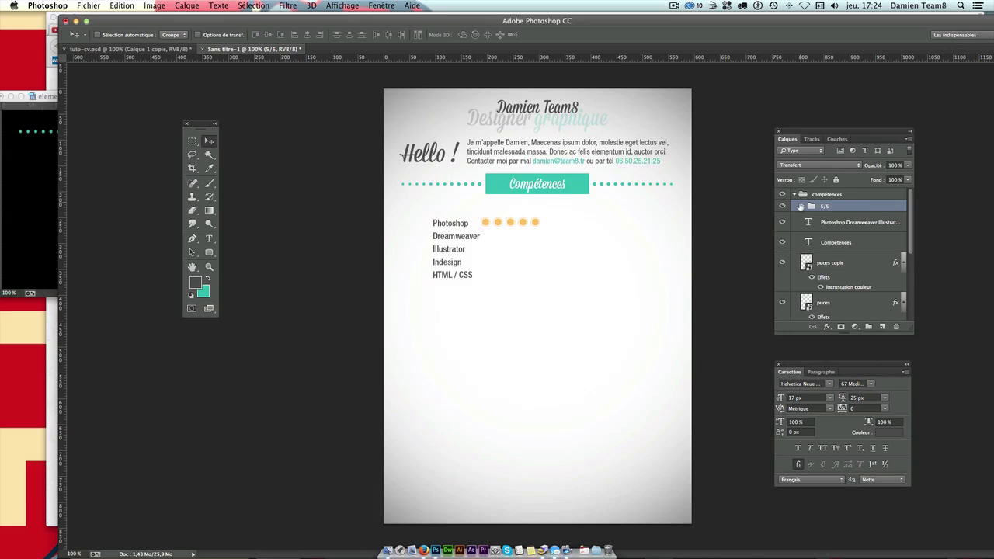
key(ctrl+z)
click(22, 192)
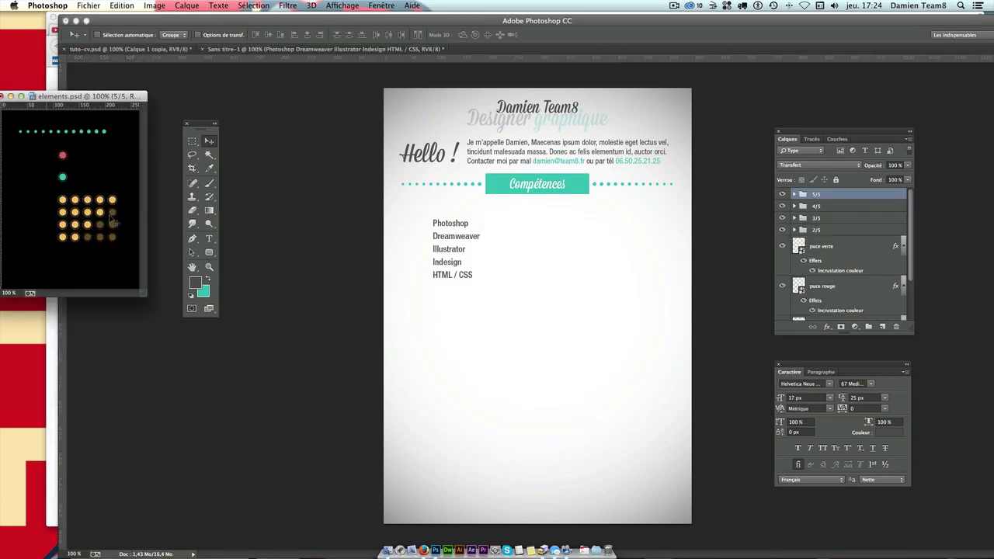
drag(106, 95, 131, 96)
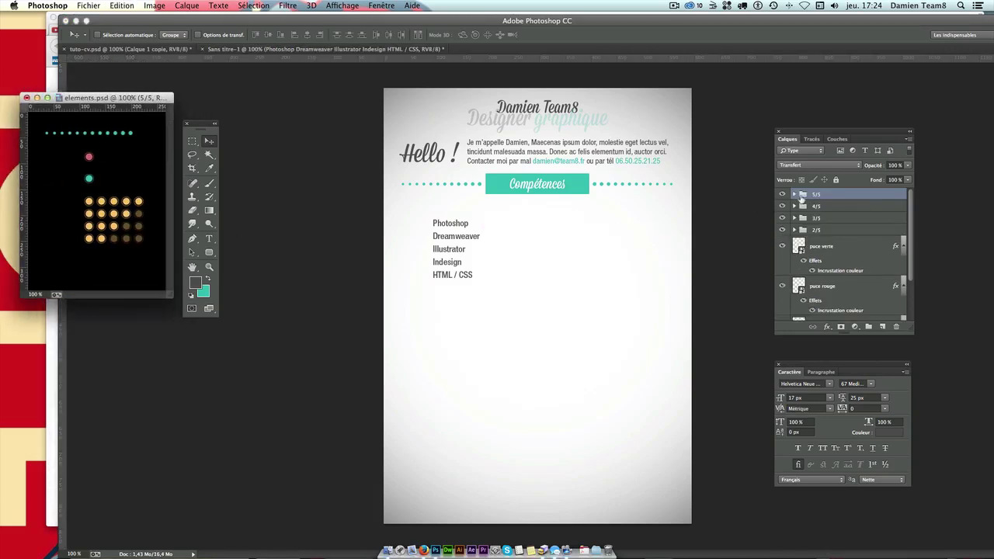
click(782, 195)
drag(123, 92, 121, 90)
mouse_move(817, 195)
mouse_down()
mouse_move(529, 209)
mouse_move(482, 232)
mouse_up()
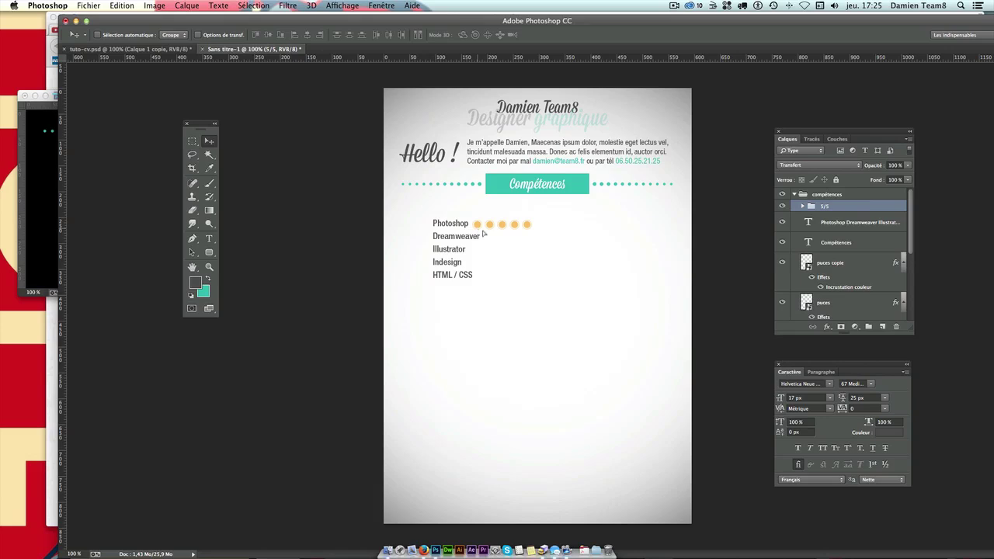
drag(504, 230, 544, 241)
drag(504, 220, 495, 237)
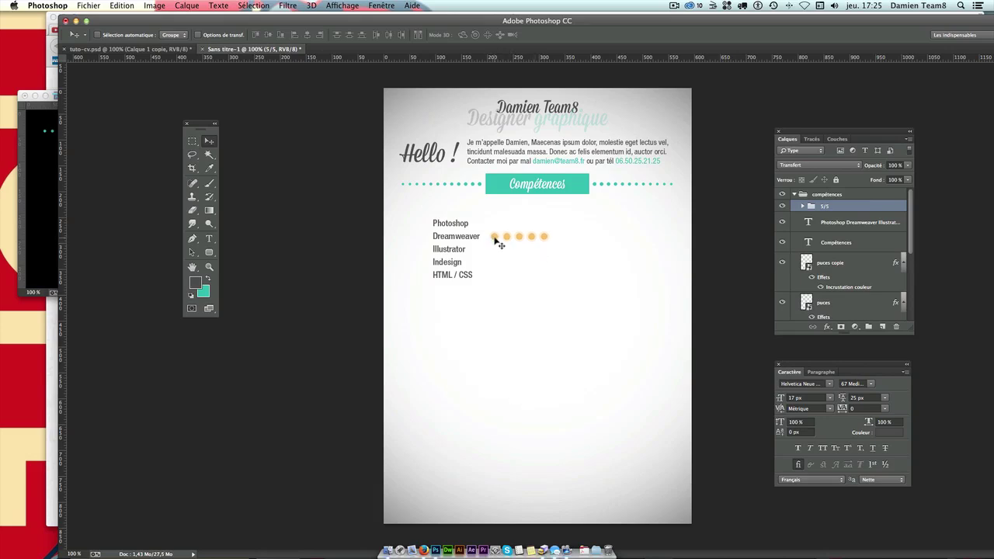
drag(495, 241, 514, 237)
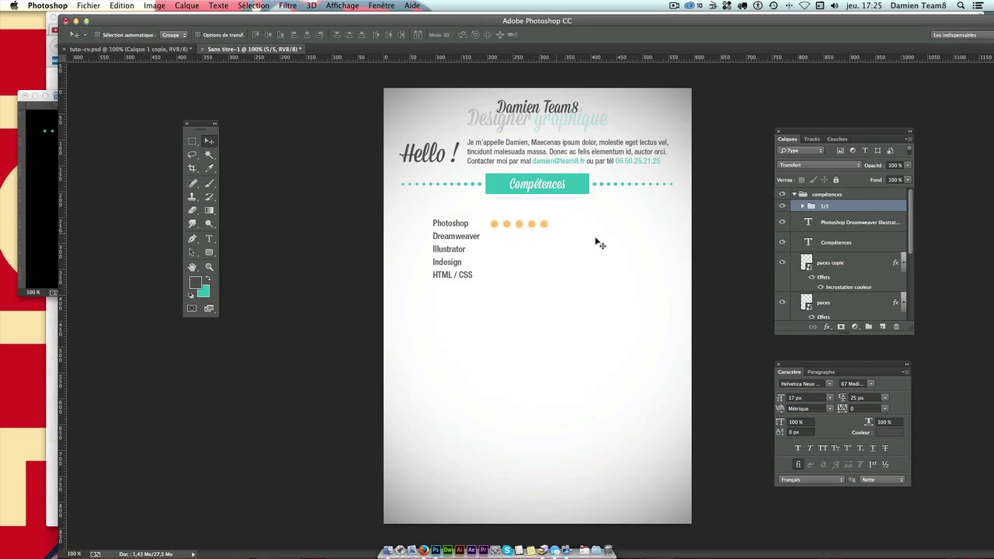
Alt-drag a copy of the five-dot row down beside Dreamweaver
alt+drag(546, 251, 556, 265)
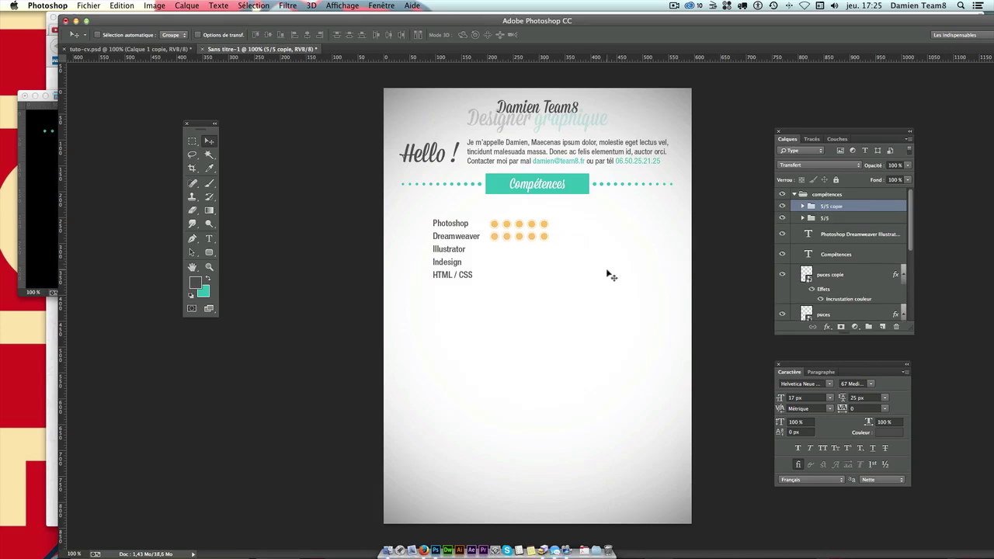
click(496, 226)
click(822, 208)
click(822, 218)
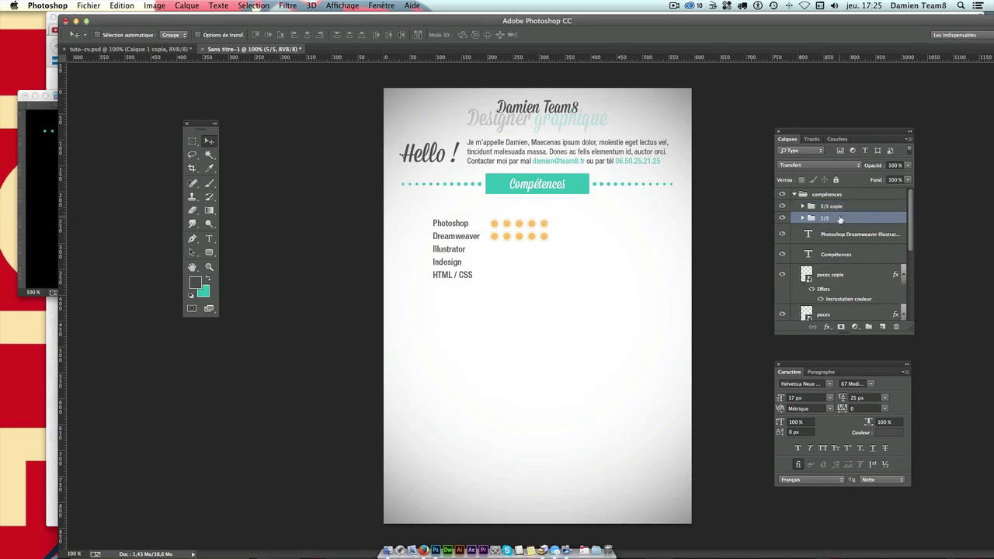
click(831, 206)
Place the 4/5 four-dot row from elements.psd beside Illustrator
click(47, 213)
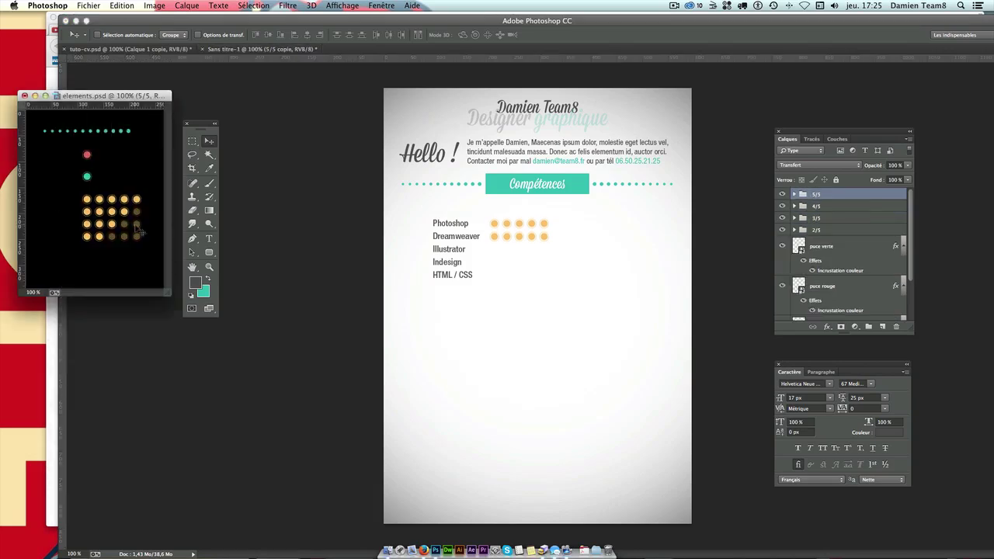
ctrl+click(125, 214)
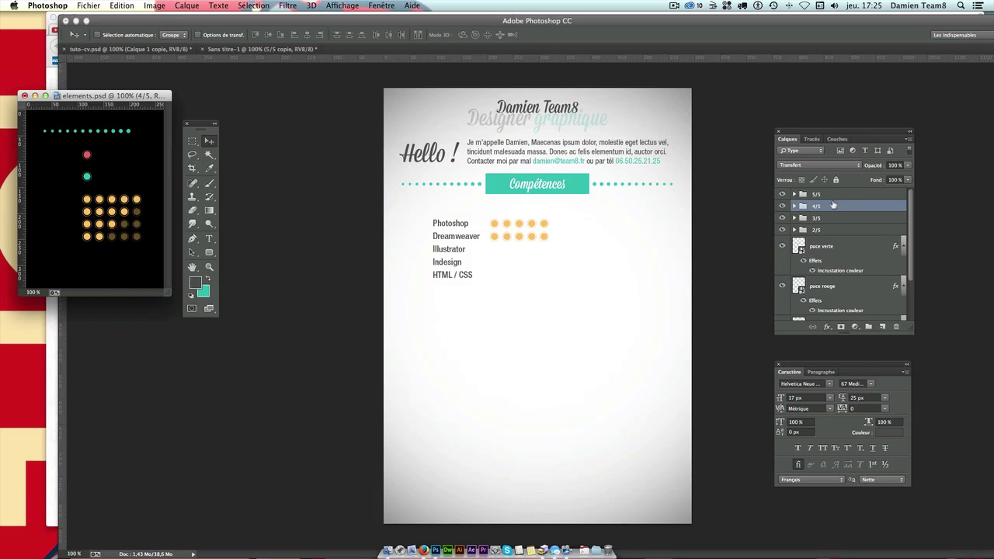
drag(832, 205, 515, 270)
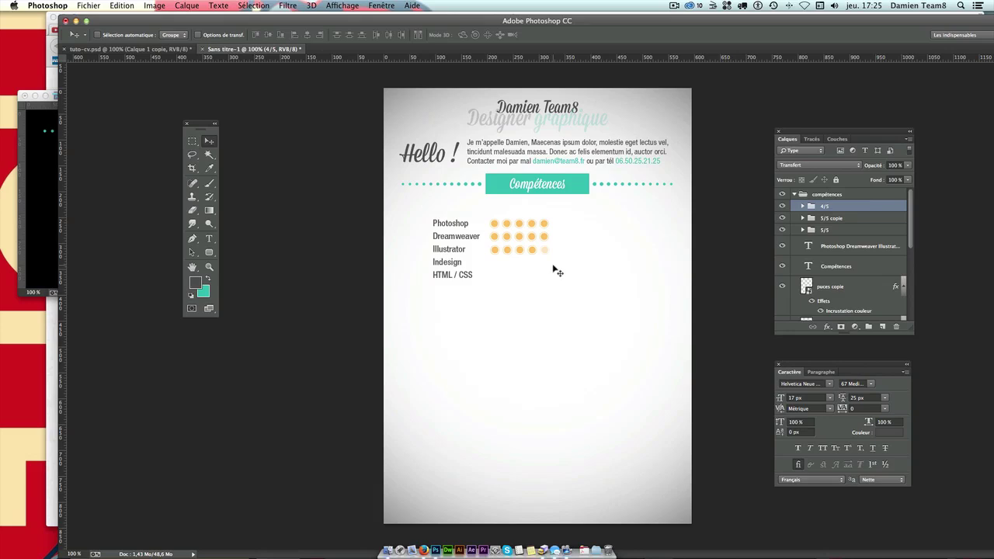
click(44, 227)
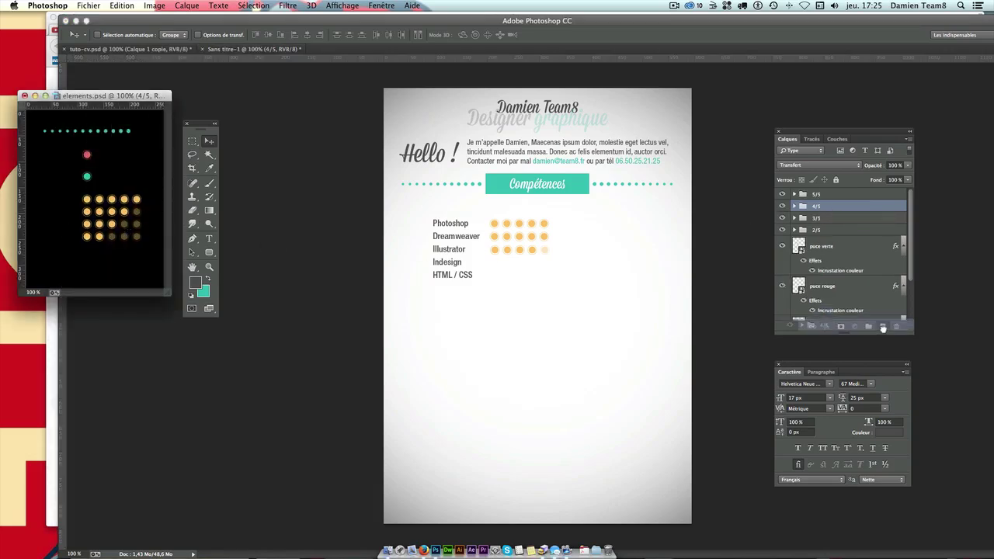
click(503, 277)
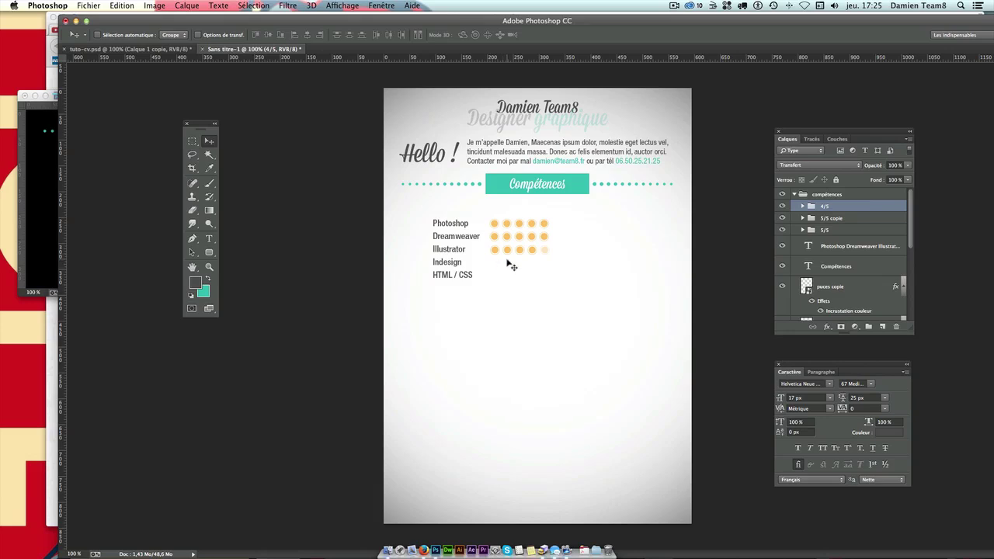
drag(504, 276, 508, 264)
key(ctrl+z)
mouse_move(500, 279)
mouse_down()
mouse_move(502, 288)
mouse_move(514, 280)
mouse_move(514, 295)
mouse_up()
Copy the four-dot row beside Indesign and a five-dot row beside HTML / CSS
drag(878, 312, 881, 311)
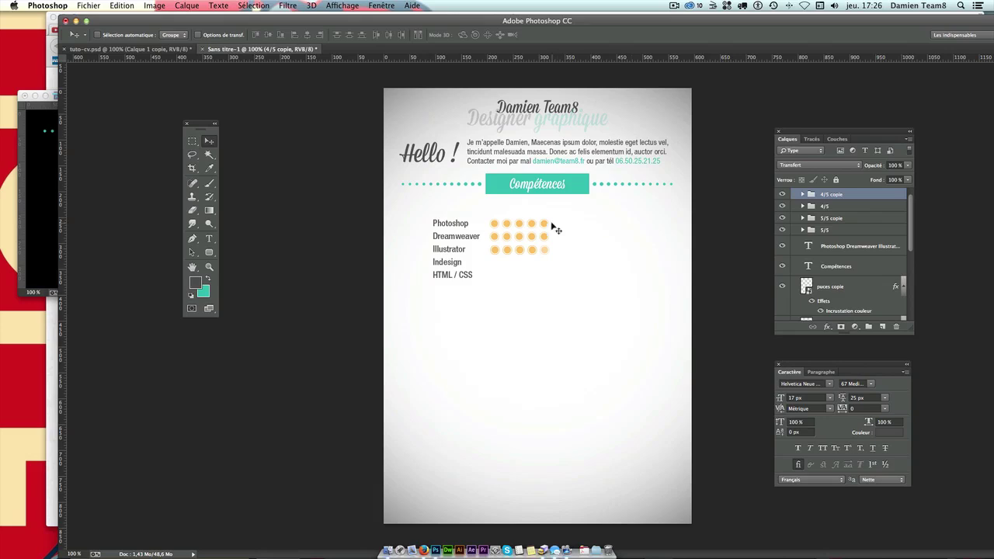
drag(551, 224, 540, 249)
click(839, 217)
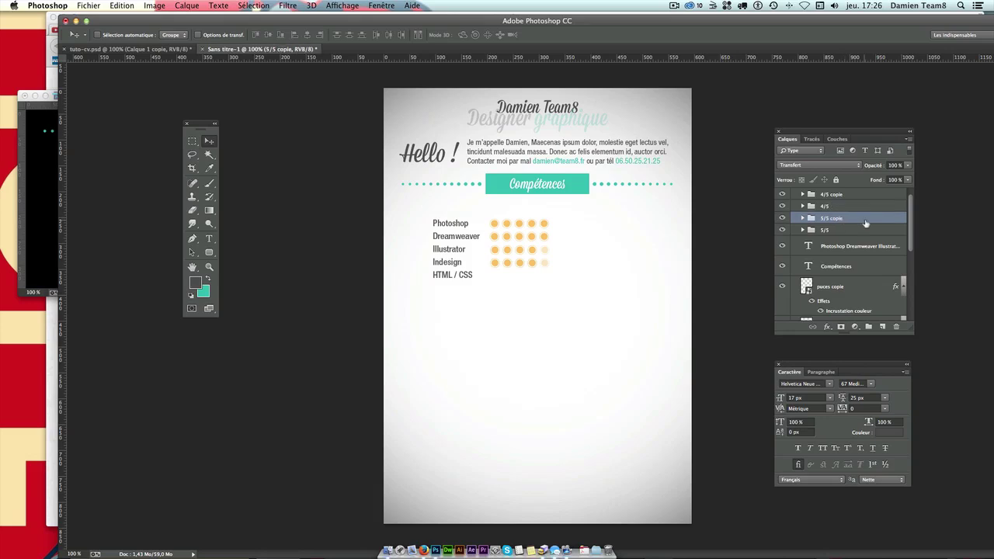
drag(839, 217, 883, 326)
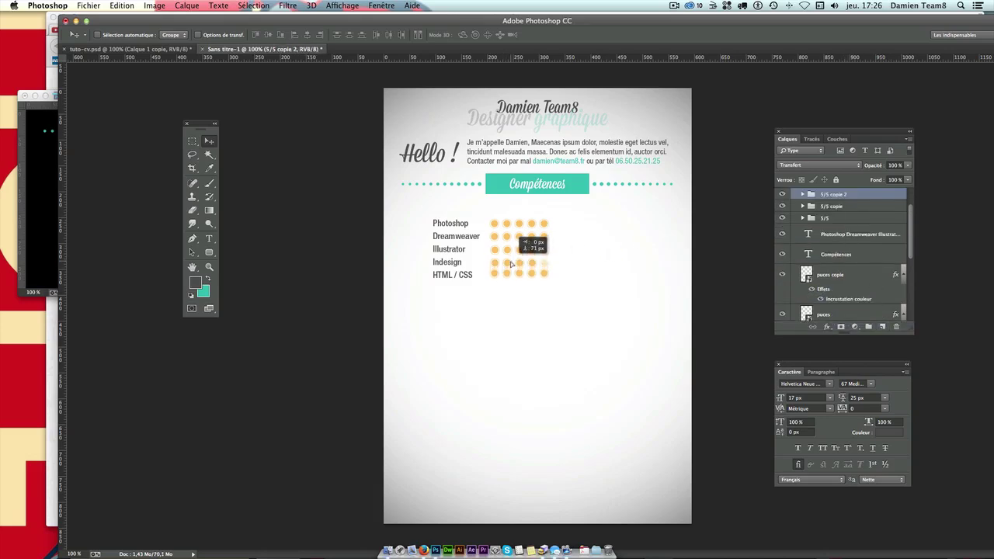
drag(512, 261, 512, 269)
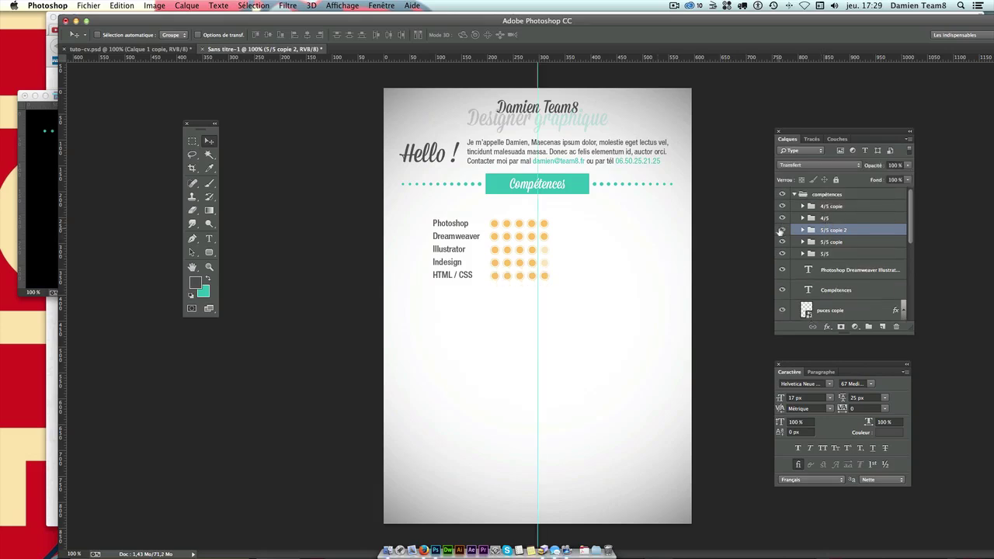
Toggle dot-row visibilities to identify the 4/5 and 4/5 copie layers
click(782, 241)
click(783, 241)
click(783, 206)
click(783, 206)
click(823, 207)
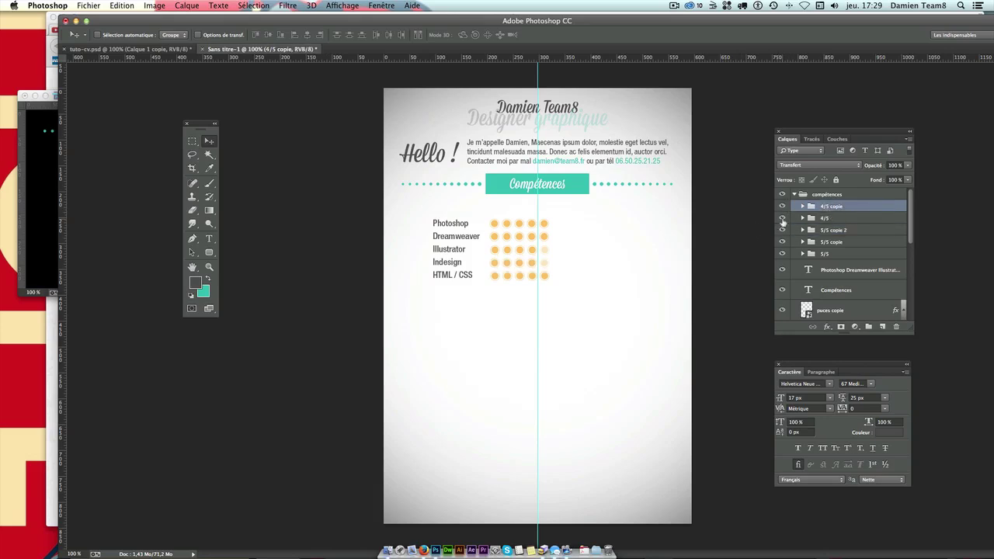
click(783, 218)
click(782, 219)
click(782, 218)
click(782, 218)
click(782, 218)
click(782, 218)
click(783, 218)
click(783, 218)
click(817, 221)
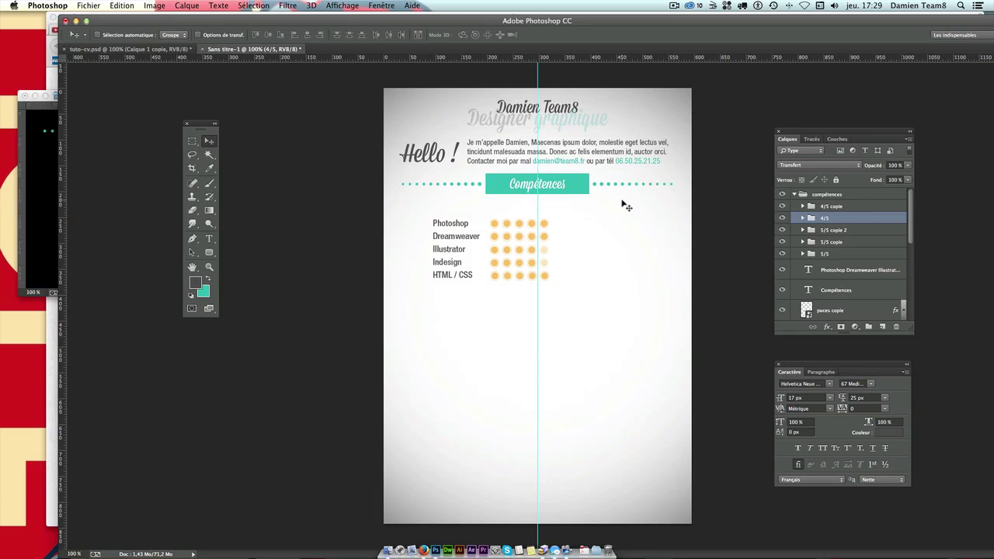
Hide the guide, add the puces layers to the selection, and shift the Compétences banner
key(ctrl+semicolon)
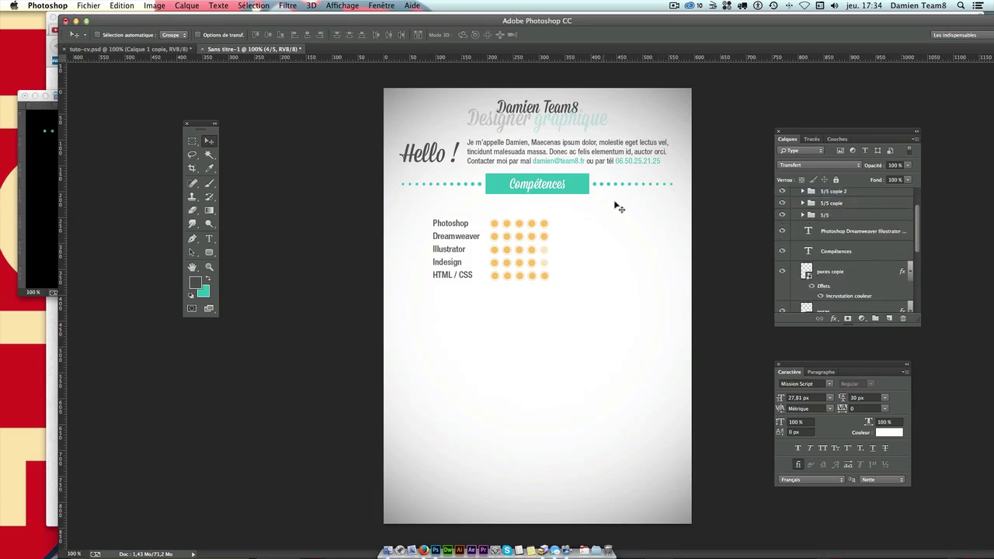
scroll(864, 280, down, 2)
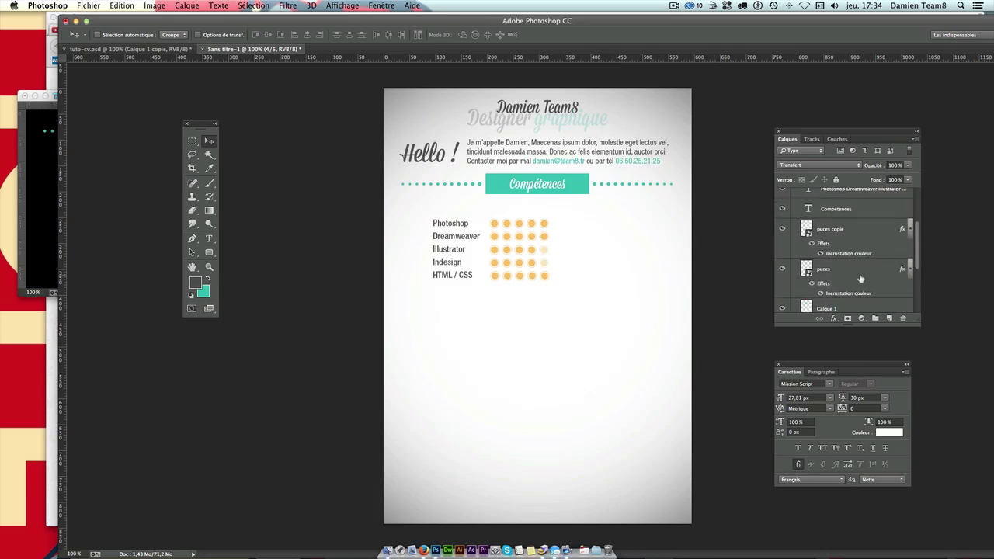
scroll(860, 278, down, 1)
key(alt+comma)
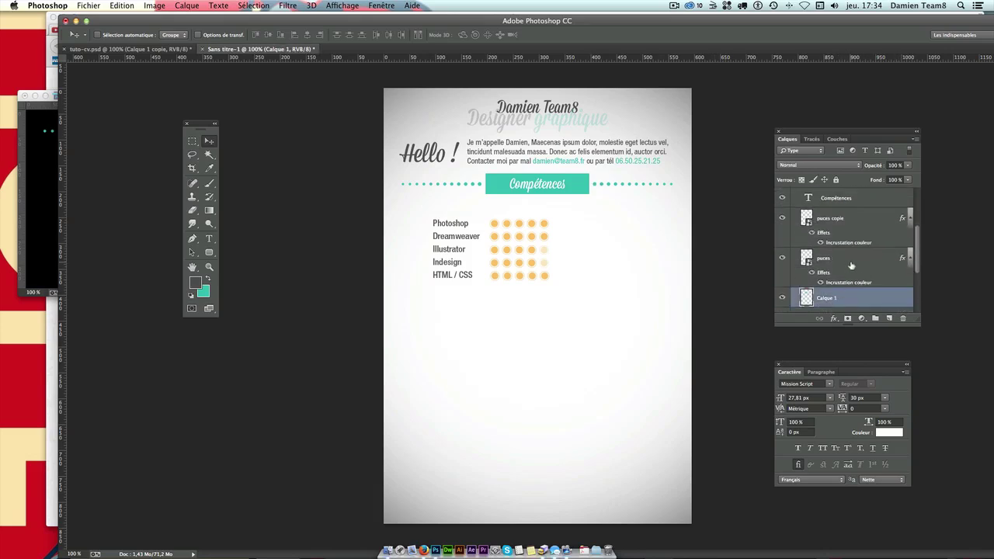
shift+click(849, 264)
shift+click(855, 222)
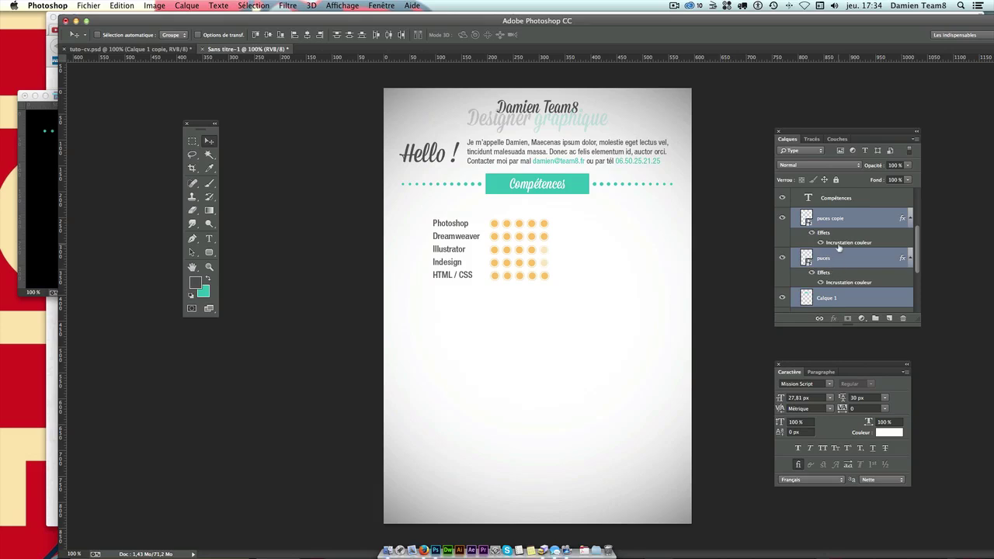
scroll(854, 225, up, 2)
scroll(856, 229, down, 1)
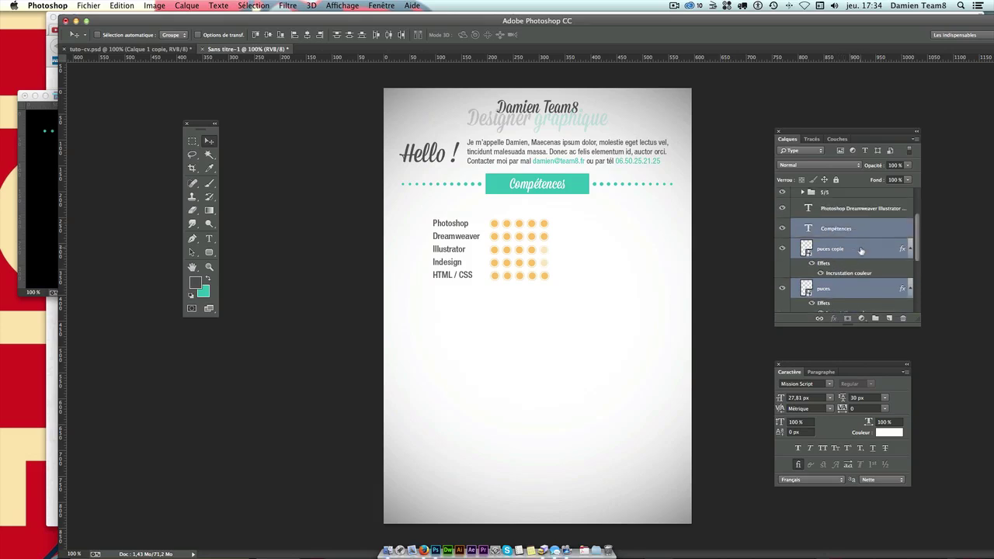
scroll(858, 241, down, 1)
scroll(860, 252, down, 1)
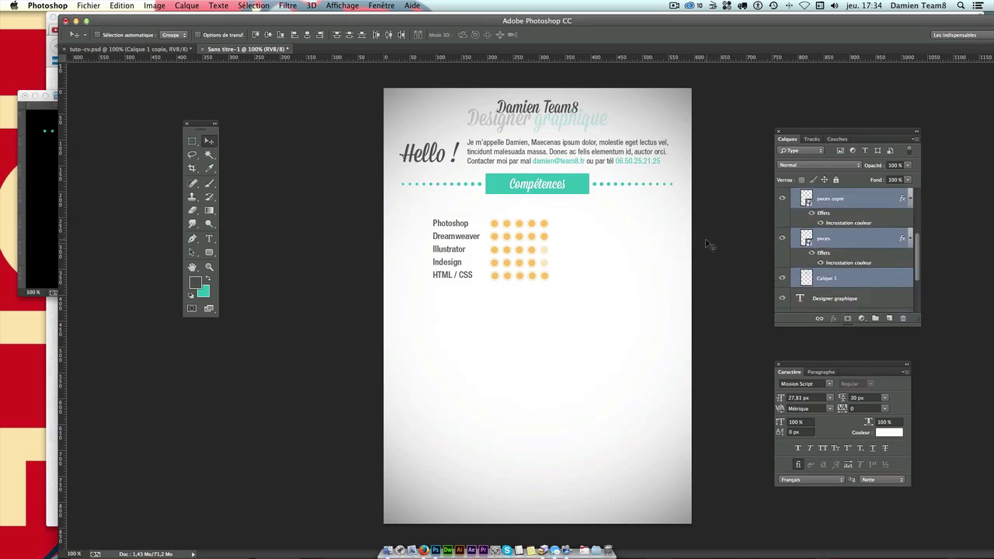
drag(639, 249, 642, 248)
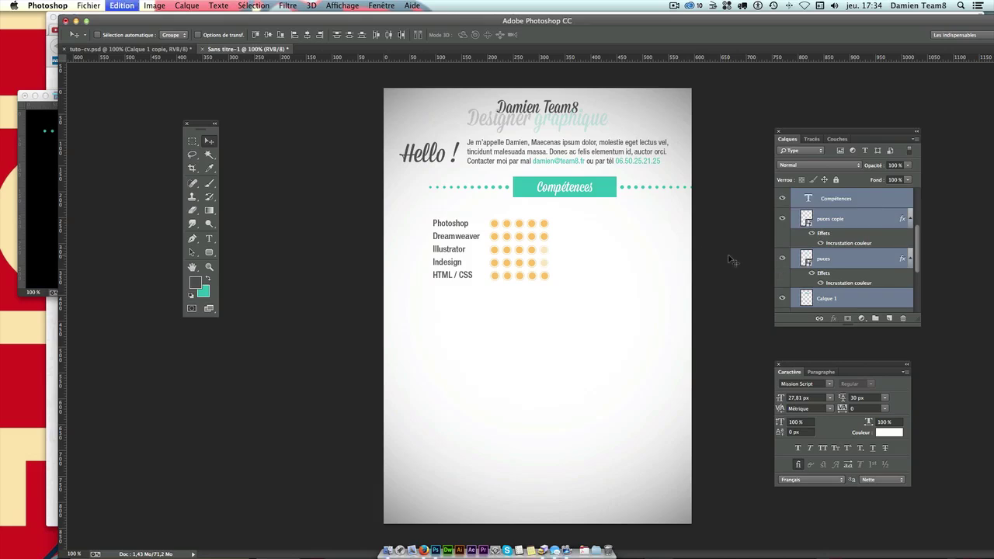
Move the selected layers within the Layers stack
scroll(857, 264, down, 2)
scroll(857, 269, up, 1)
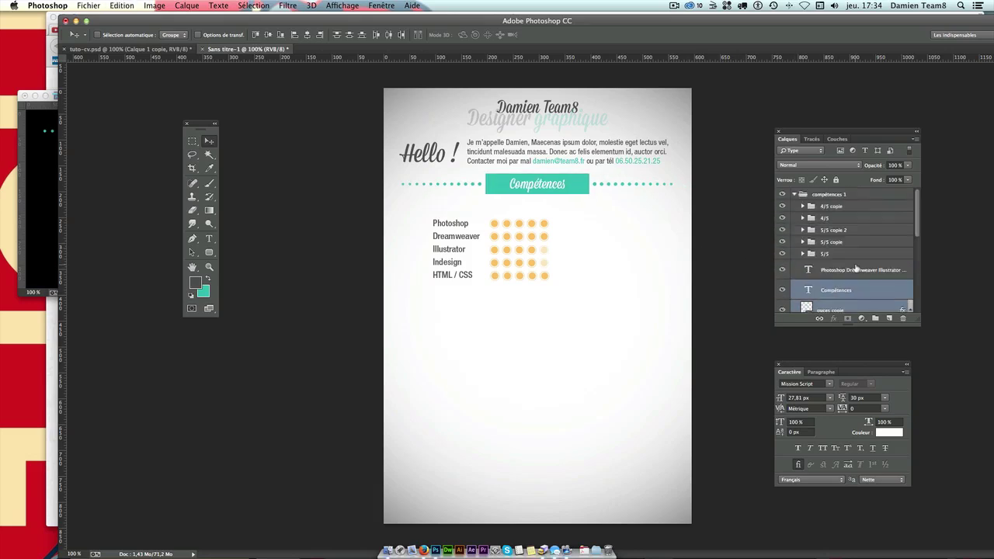
scroll(855, 271, down, 1)
scroll(846, 268, up, 1)
scroll(835, 265, up, 1)
scroll(833, 264, down, 1)
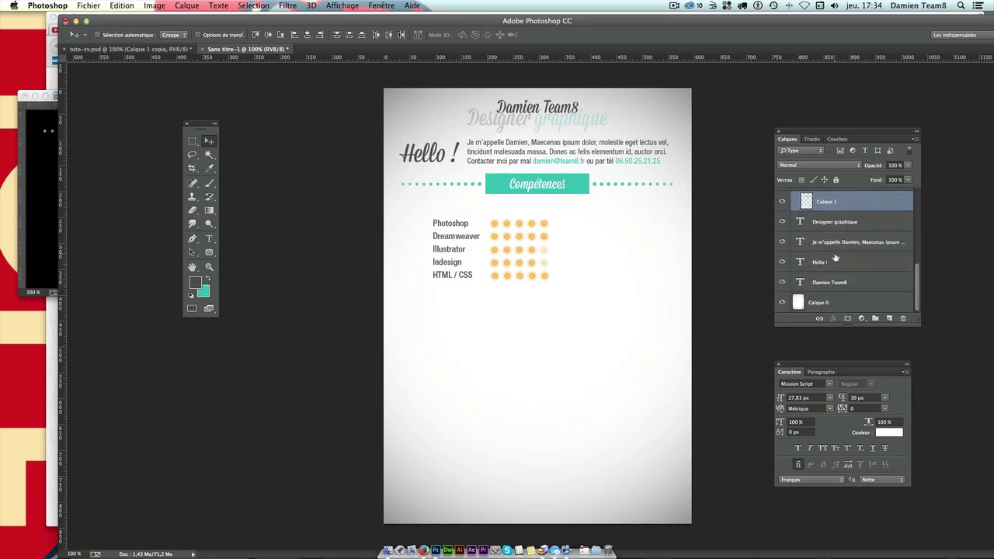
scroll(836, 257, down, 2)
mouse_move(861, 244)
mouse_down()
mouse_move(855, 315)
mouse_move(819, 289)
mouse_up()
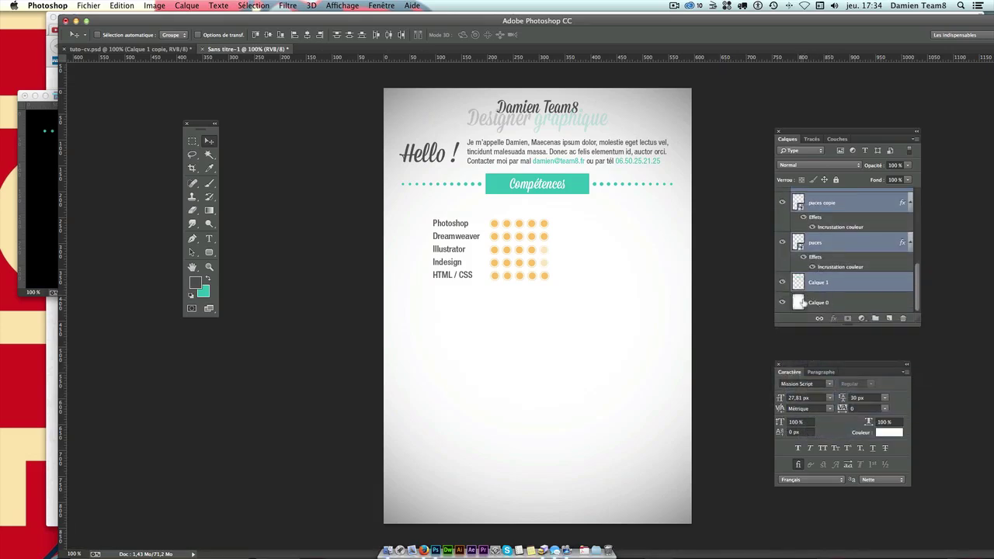
Select and collapse the compétences 1 skills group
scroll(824, 287, up, 5)
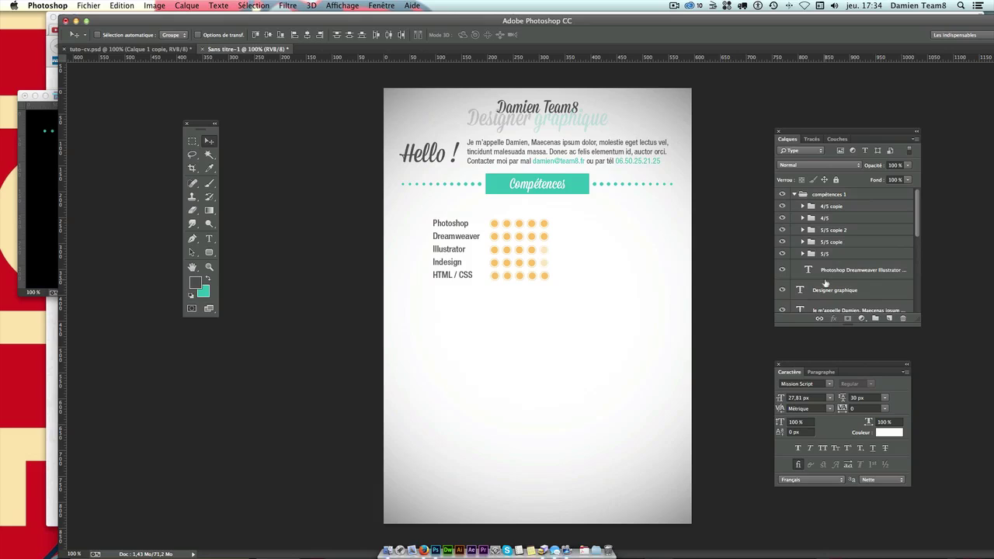
click(833, 195)
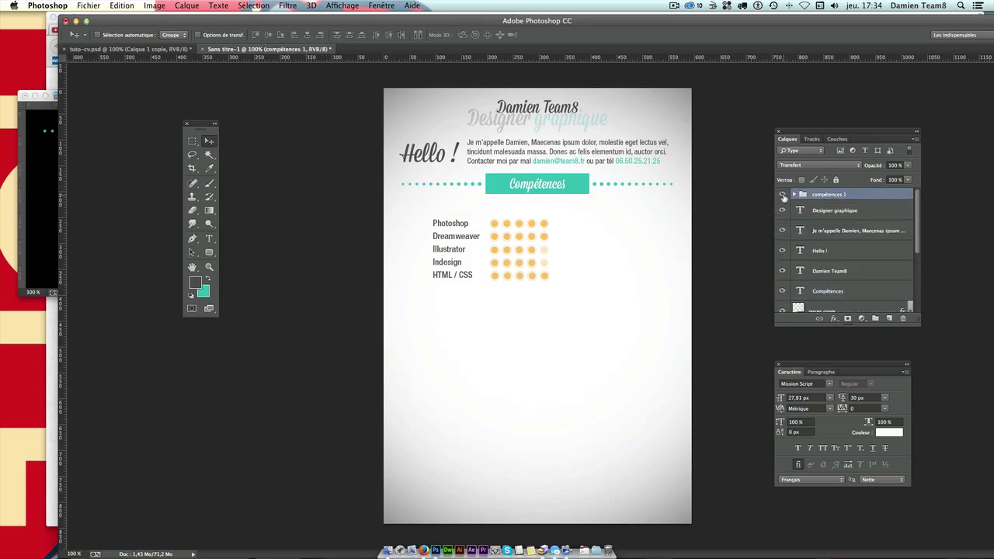
click(782, 194)
click(782, 194)
Duplicate the compétences 1 group and rename the copy compétences 2
key(ctrl+j)
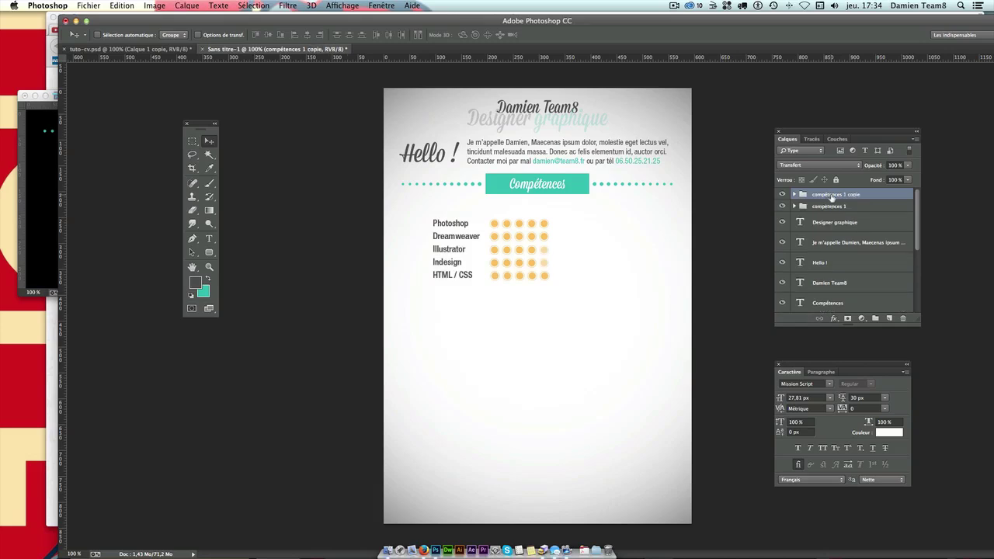
double_click(845, 194)
text(2)
key(Return)
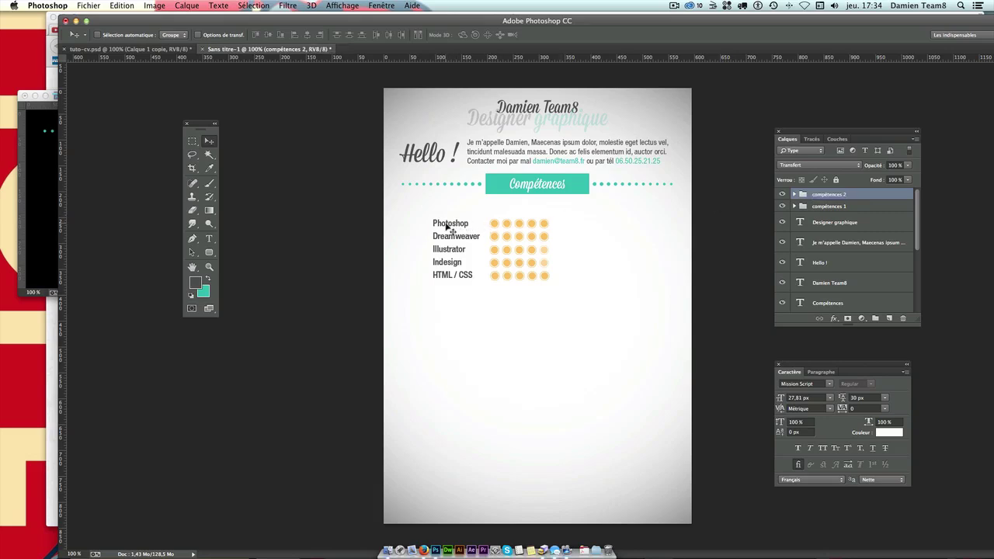
Move compétences 2 right and adjust both columns to sit side by side
drag(460, 224, 579, 226)
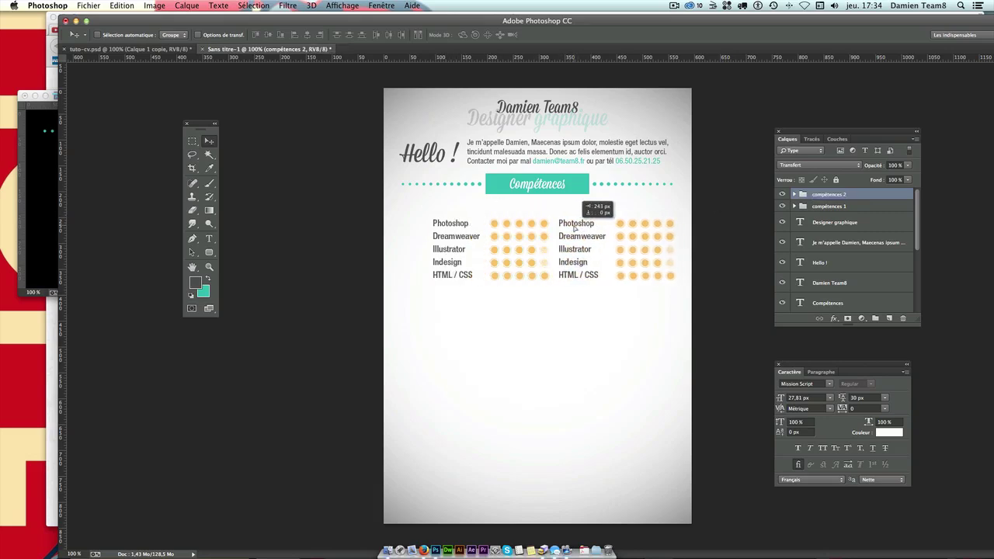
drag(593, 230, 605, 233)
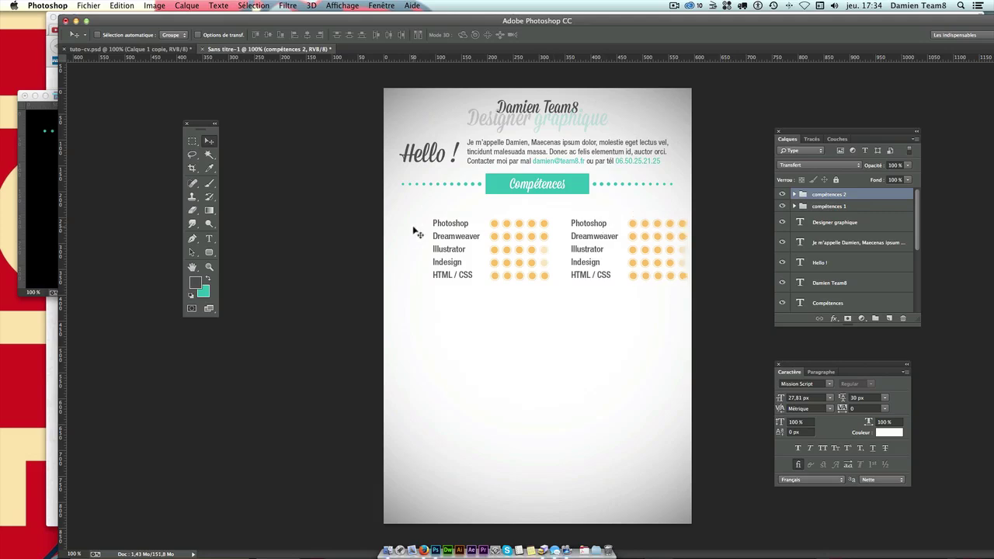
click(862, 208)
drag(565, 265, 548, 265)
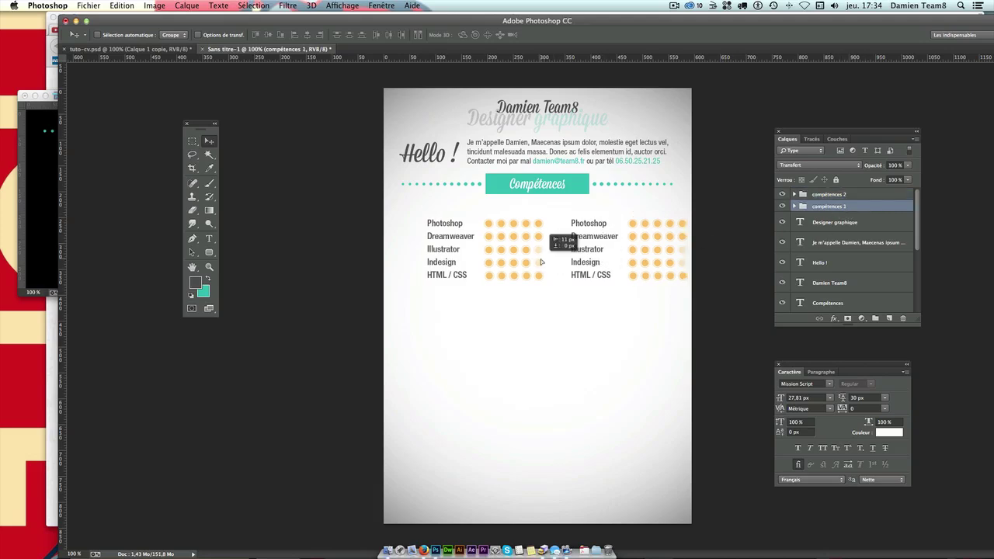
click(827, 194)
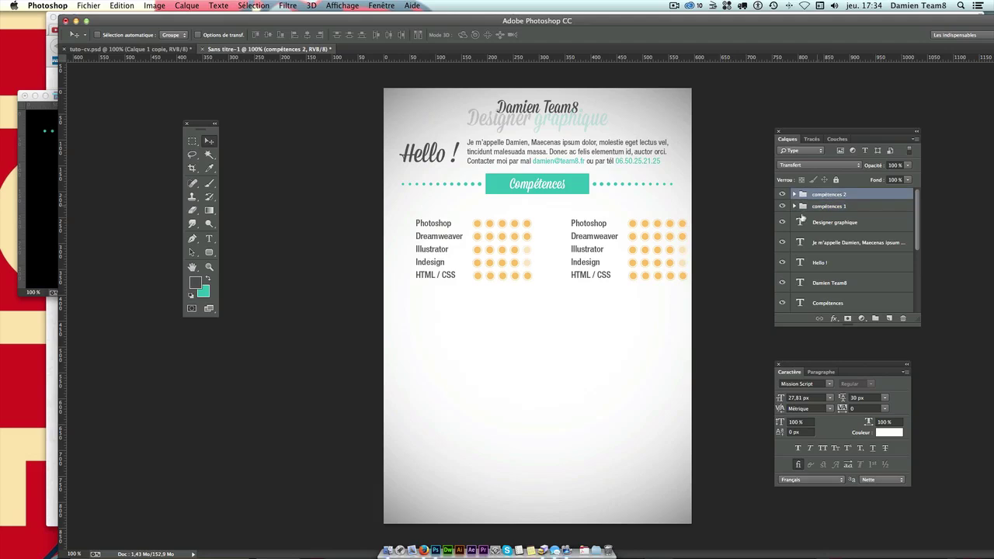
drag(656, 256, 635, 255)
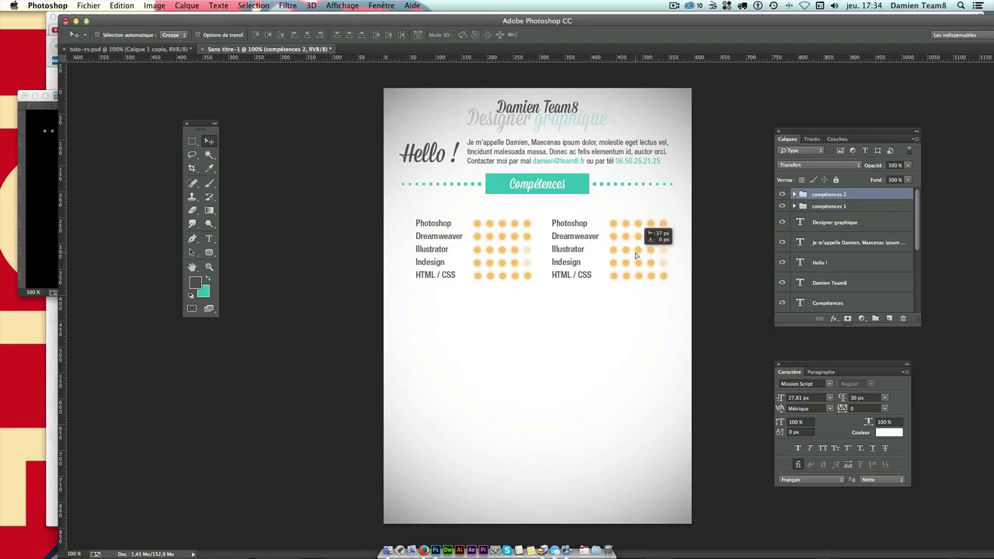
drag(635, 254, 637, 255)
Select both skills groups, show their transform bounds and add a centre guide
shift+click(847, 206)
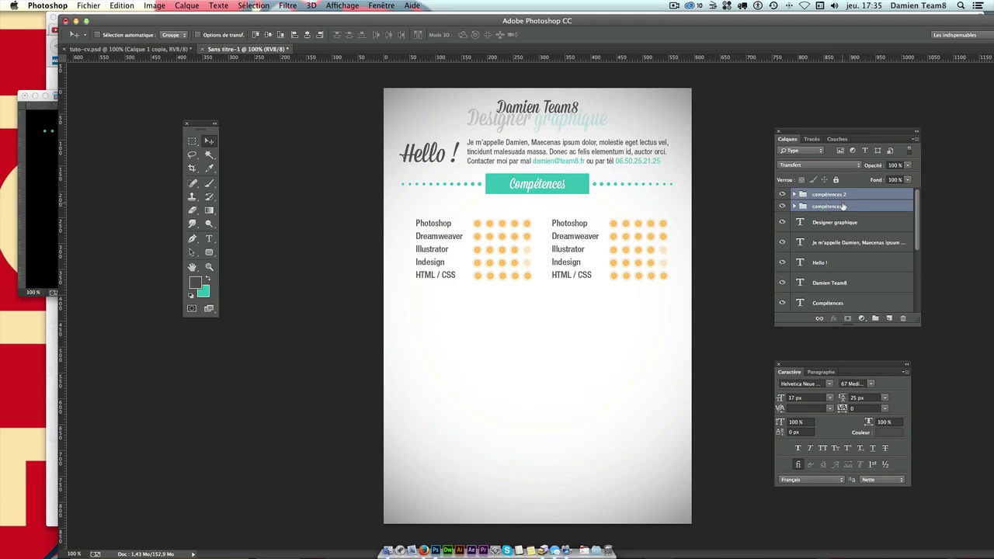
key(ctrl+t)
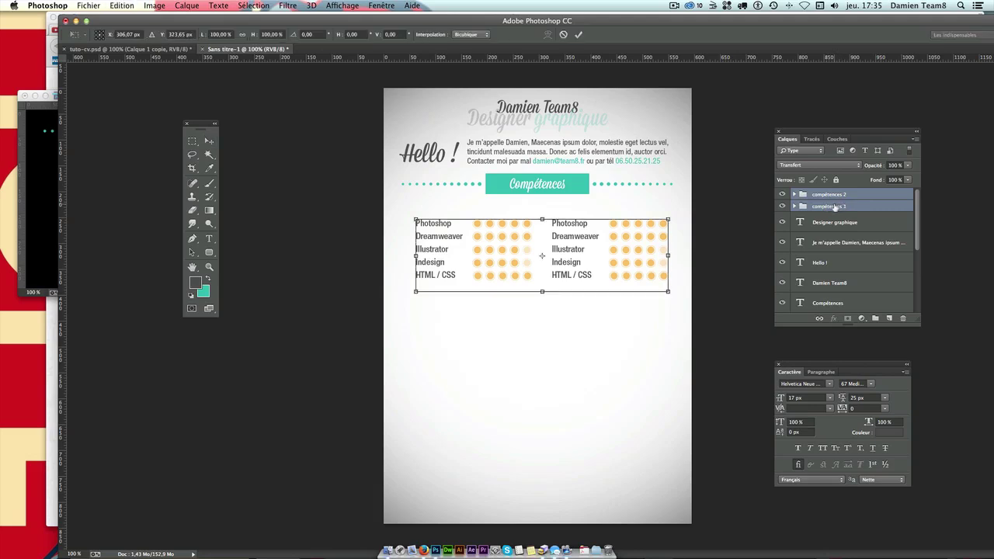
key(ctrl+semicolon)
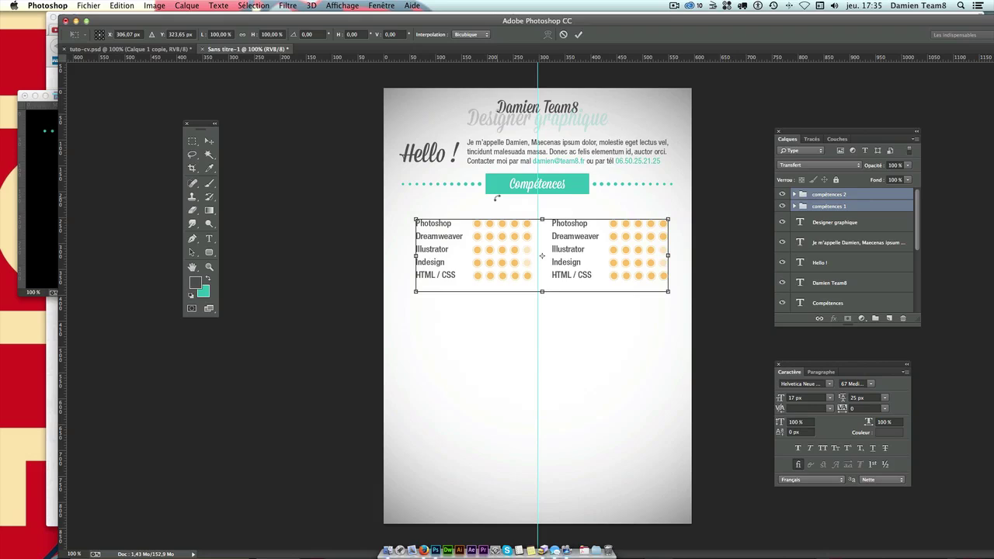
key(Return)
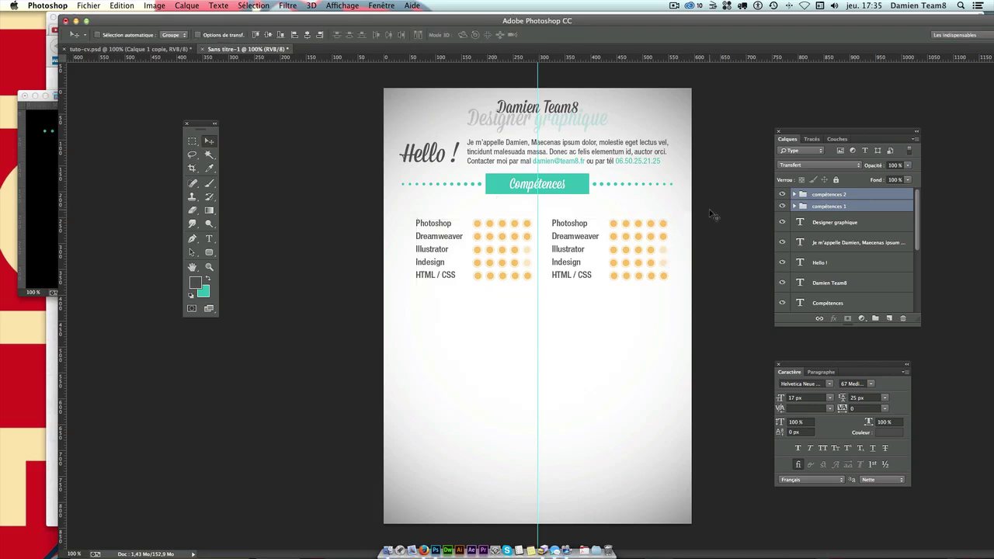
key(ctrl+t)
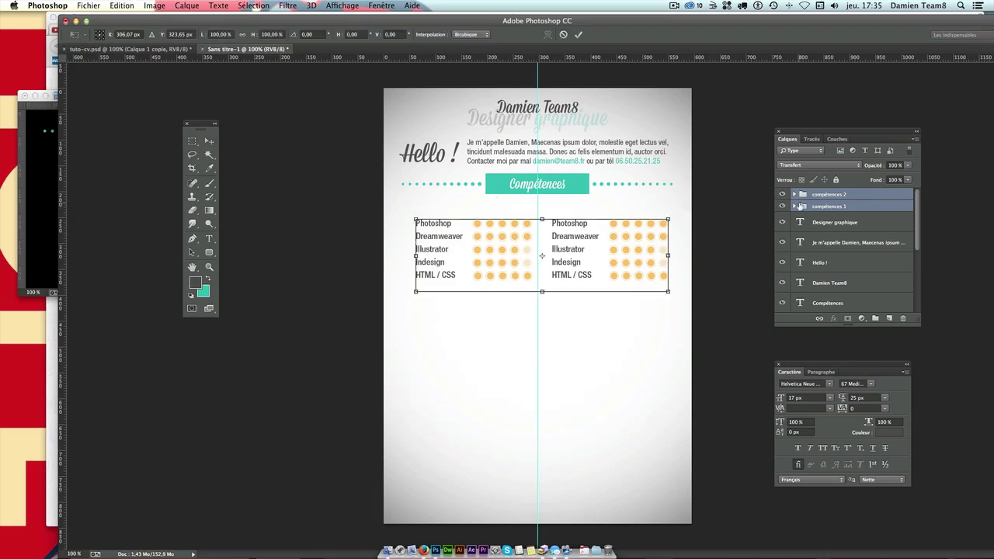
key(ctrl+h)
key(ctrl+h)
Nudge both skills columns to centre on the guide and move them up under the banner
key(Left)
key(Left)
key(Left)
key(Left)
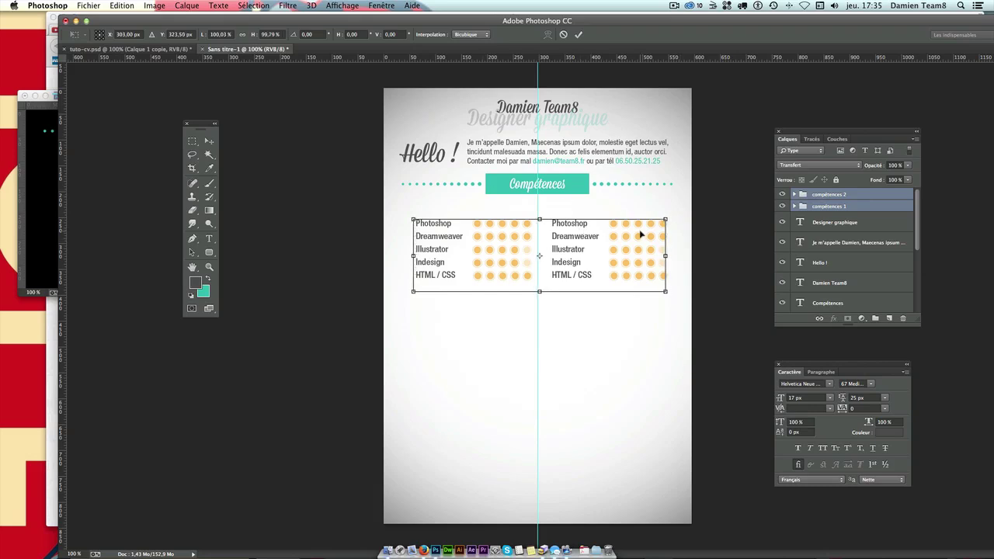
key(Left)
key(Left)
key(Left)
key(Left)
key(Left)
key(Left)
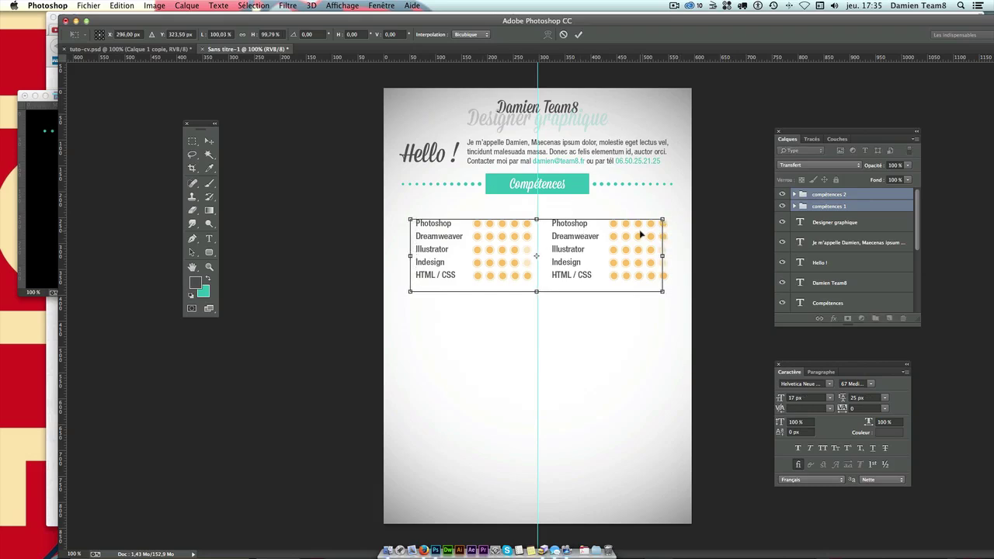
key(Right)
key(Up)
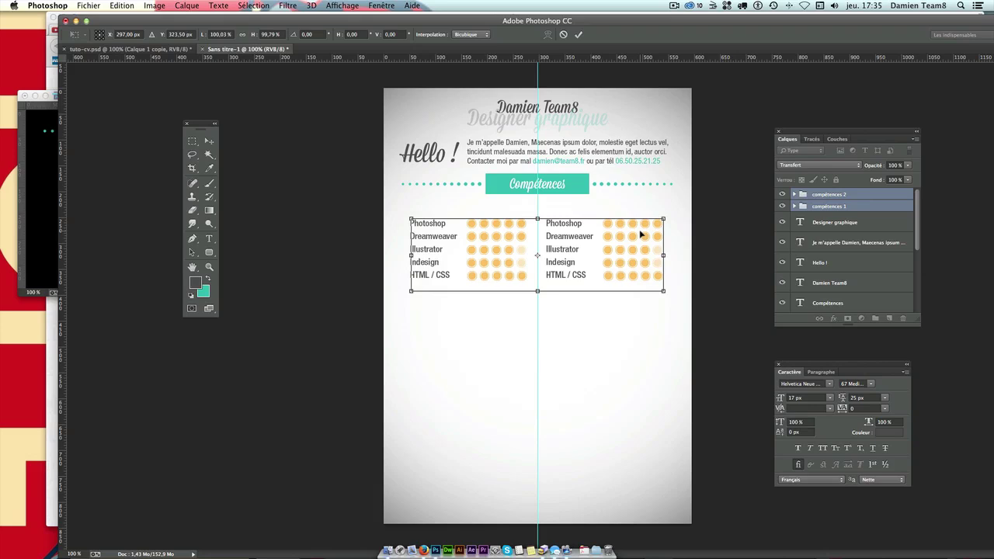
key(Up)
key(Up)
key(Up)
key(Up)
key(Up)
key(Up)
key(Up)
key(Up)
key(Up)
key(Up)
key(Up)
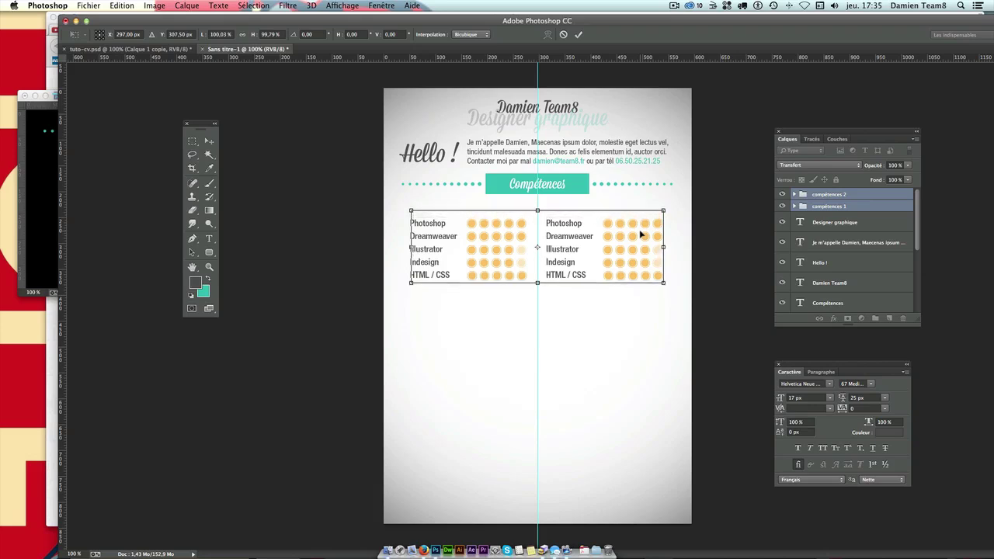
key(Up)
key(Up)
key(Up)
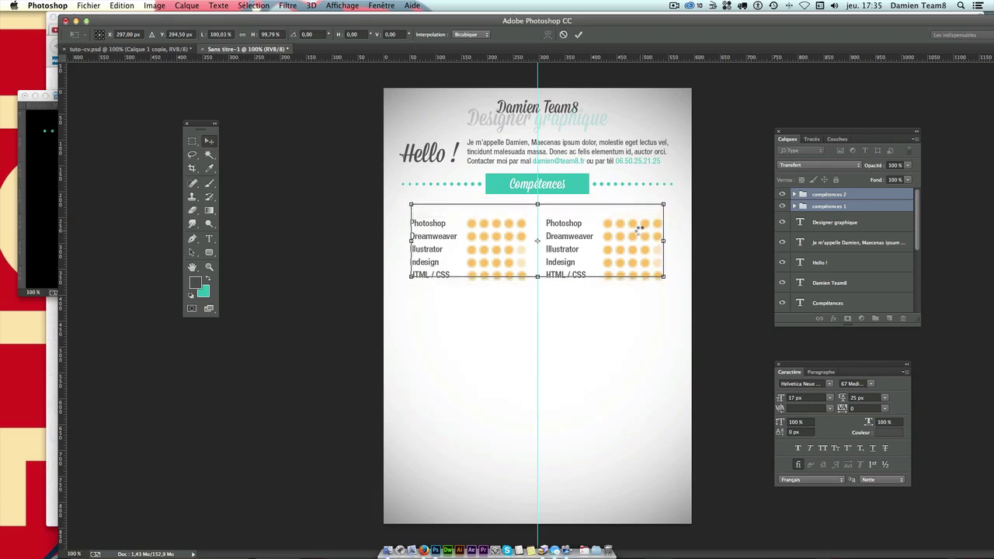
key(Return)
key(shift+Up)
key(shift+Up)
drag(640, 233, 644, 238)
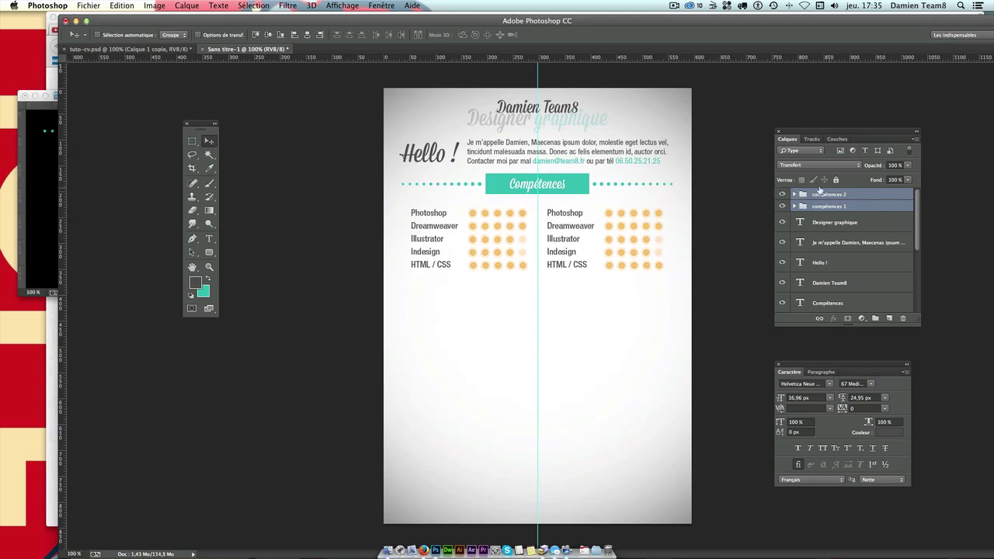
Select the right column's skill-names text layer for editing
click(842, 208)
click(794, 194)
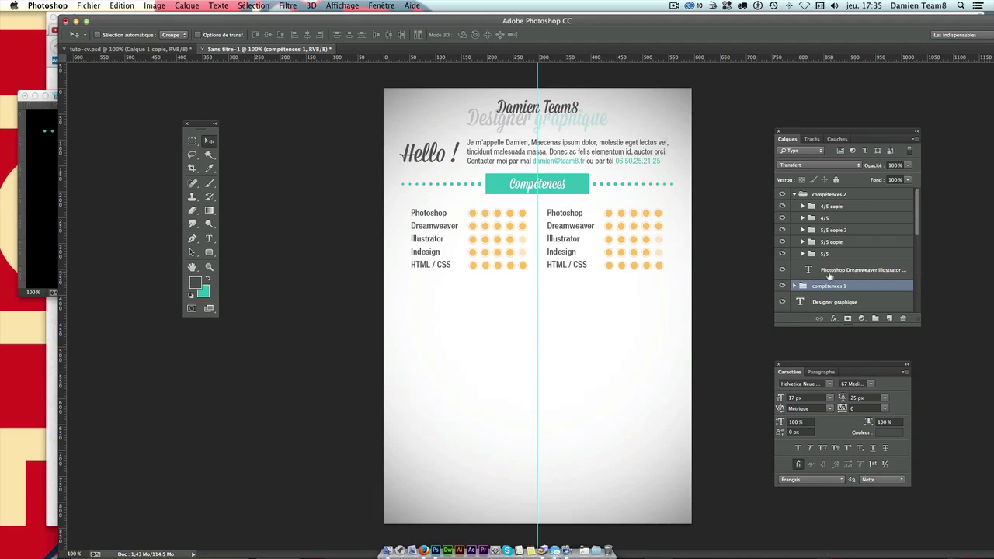
drag(794, 288, 843, 281)
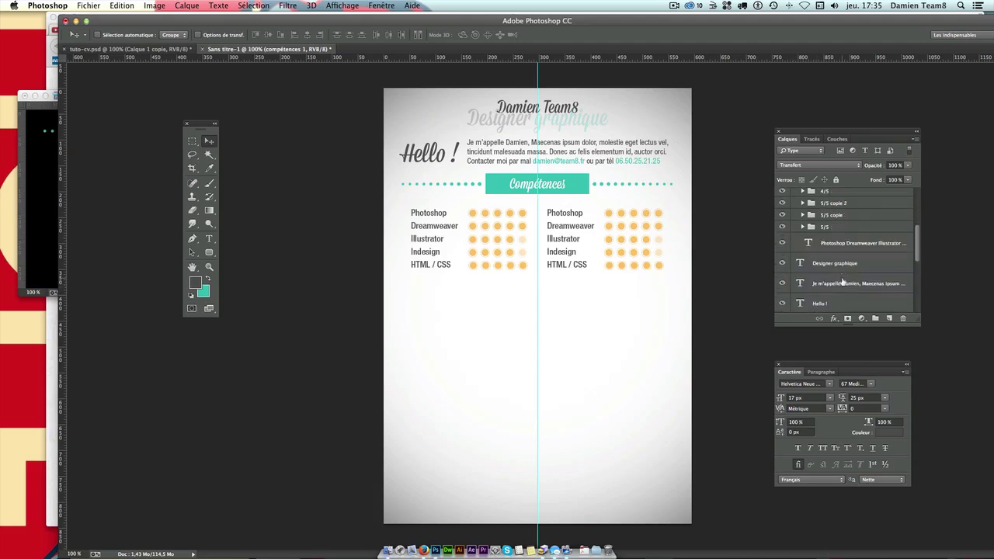
click(849, 243)
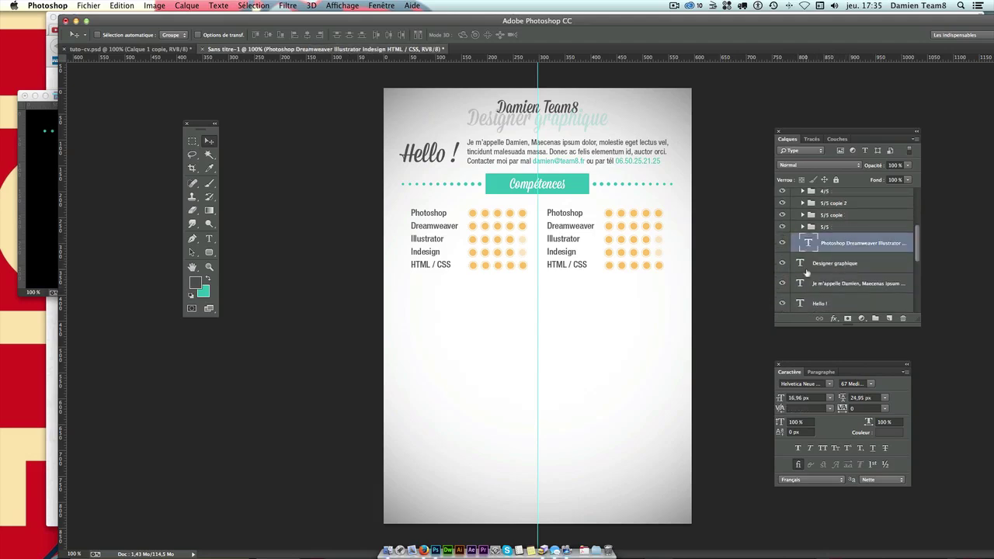
click(208, 238)
Retype the right column's skills as Peinture, Dessin, Sulpture, Mode and Architecture
double_click(559, 214)
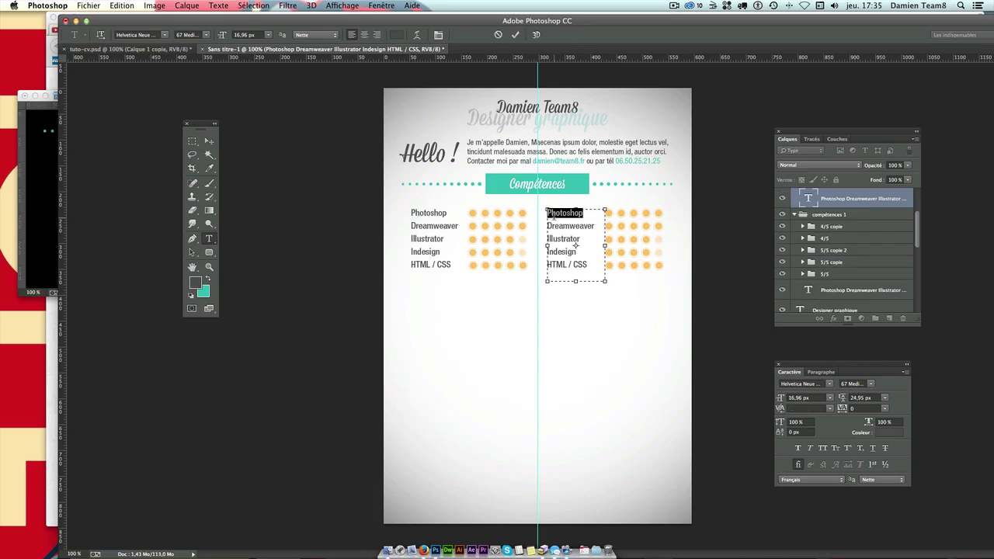
text(Peinture)
double_click(555, 225)
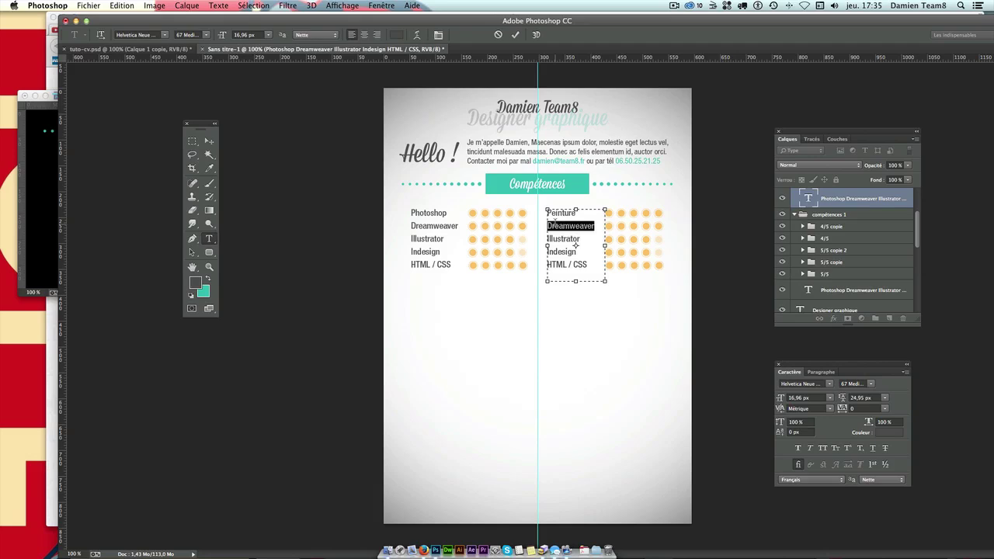
text(Dessin)
double_click(573, 239)
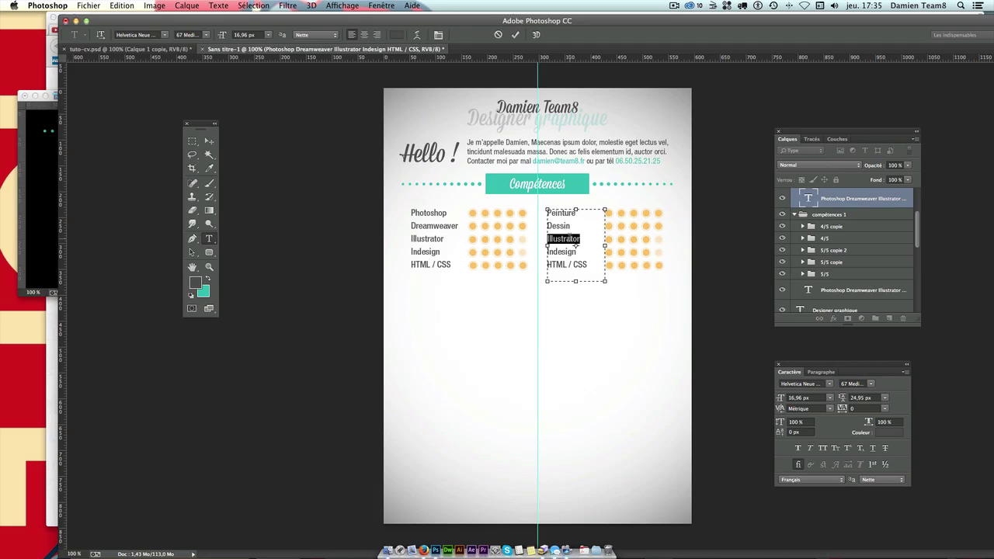
text(Sulpture)
double_click(566, 251)
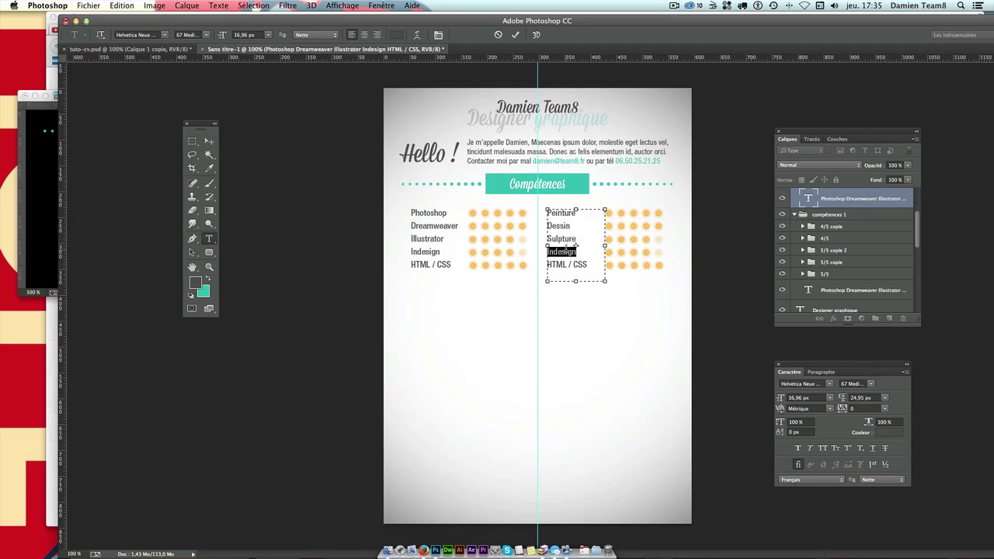
text(Mode)
triple_click(561, 264)
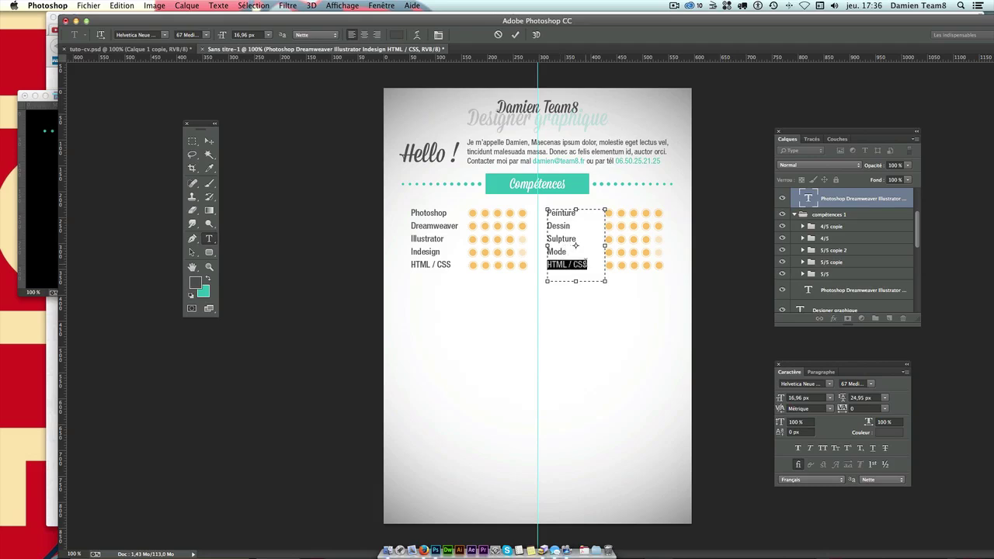
text(Architect)
text(ure)
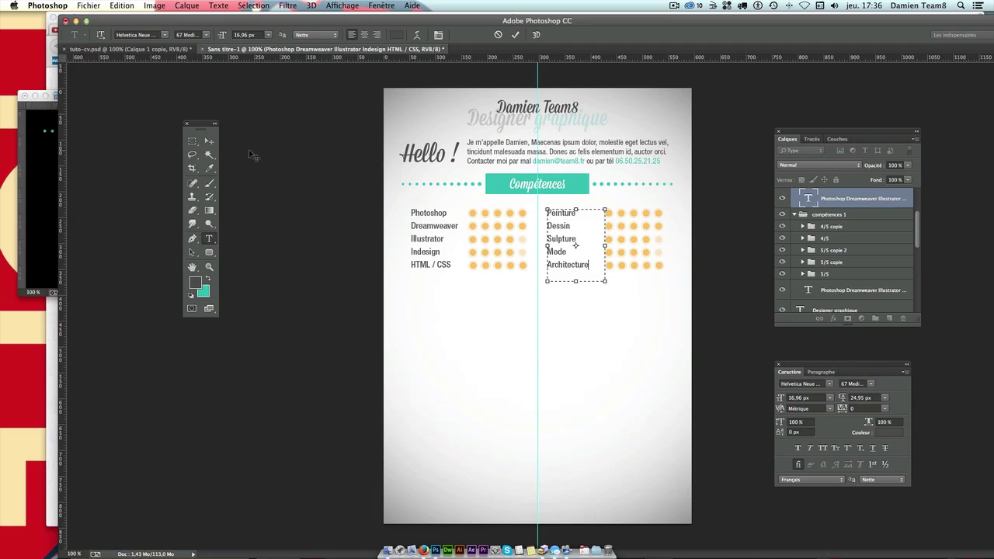
click(210, 142)
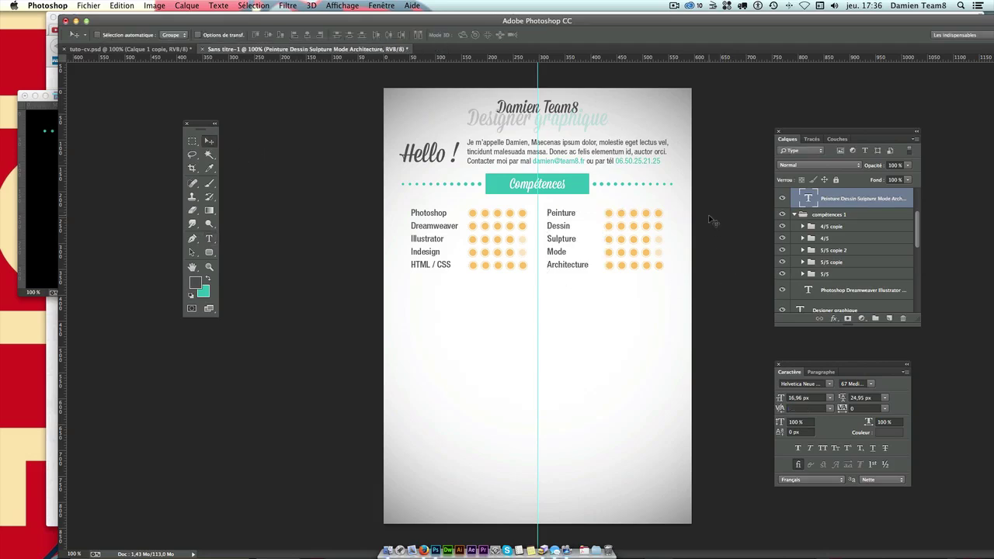
Collapse compétences 1 and 2, select both, and nudge them up one step
scroll(800, 223, up, 3)
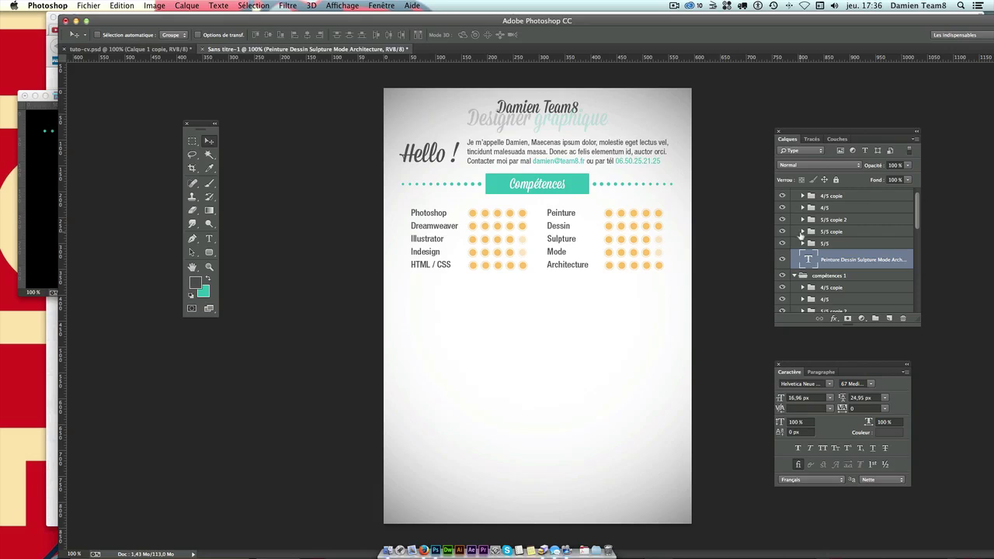
scroll(801, 230, up, 2)
click(794, 195)
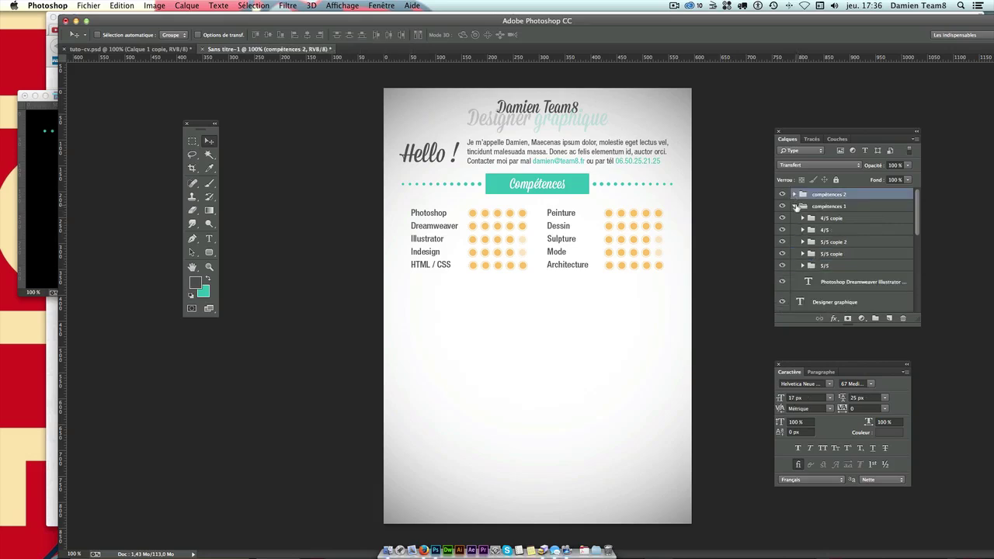
click(796, 207)
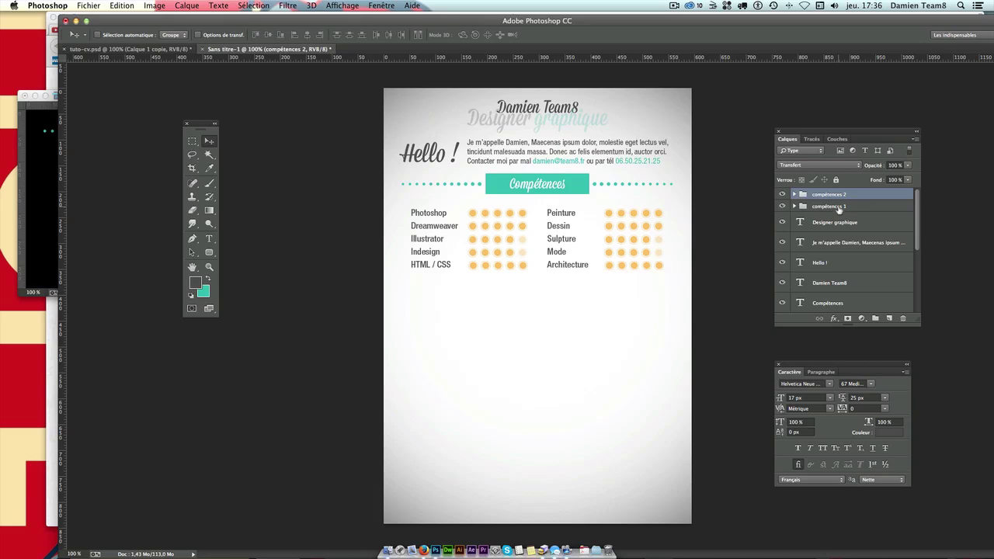
shift+click(838, 207)
key(Up)
key(Up)
key(Up)
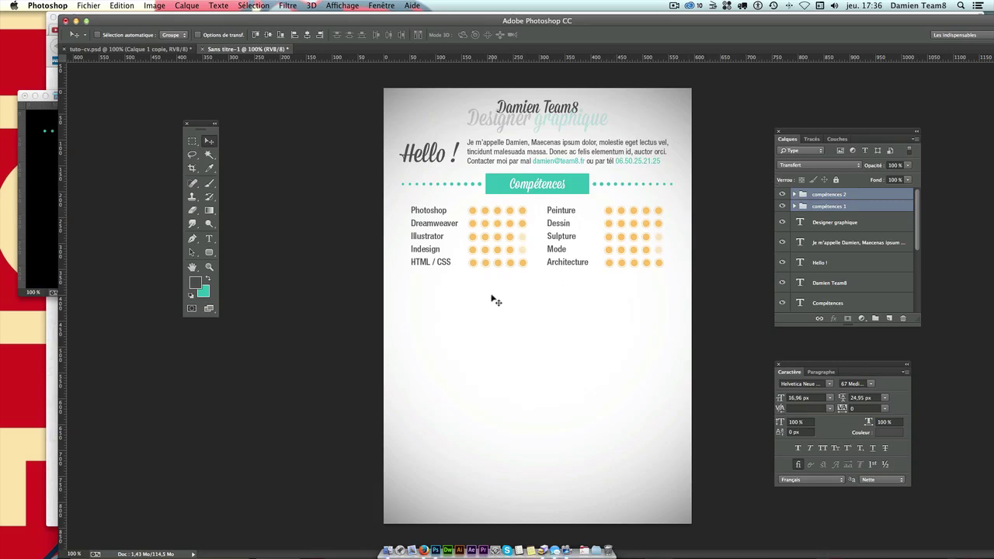
Create a new layer group above Calque 1 and name it titre competence
scroll(845, 263, down, 5)
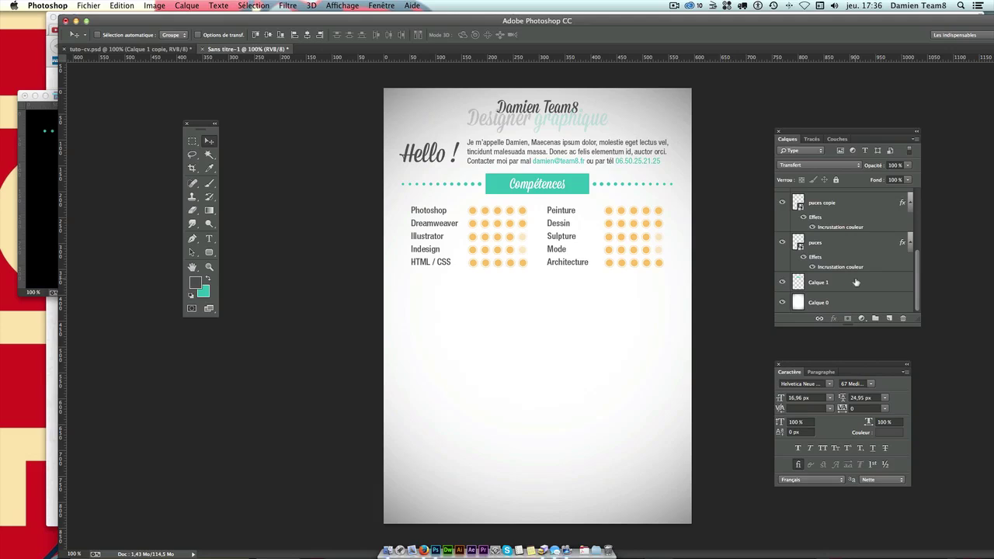
click(856, 283)
scroll(855, 283, up, 5)
scroll(855, 283, down, 5)
scroll(856, 282, up, 1)
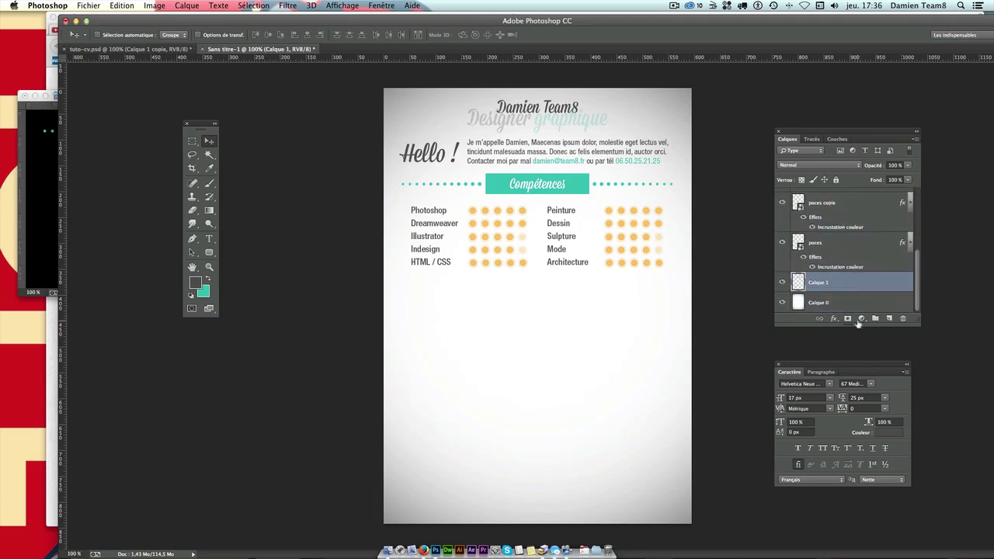
click(876, 319)
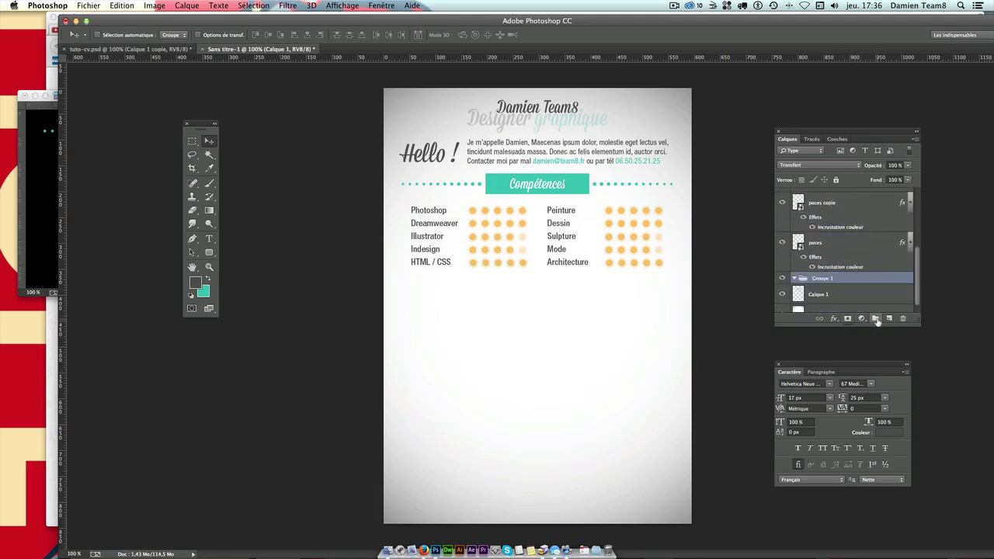
double_click(823, 278)
text(Com)
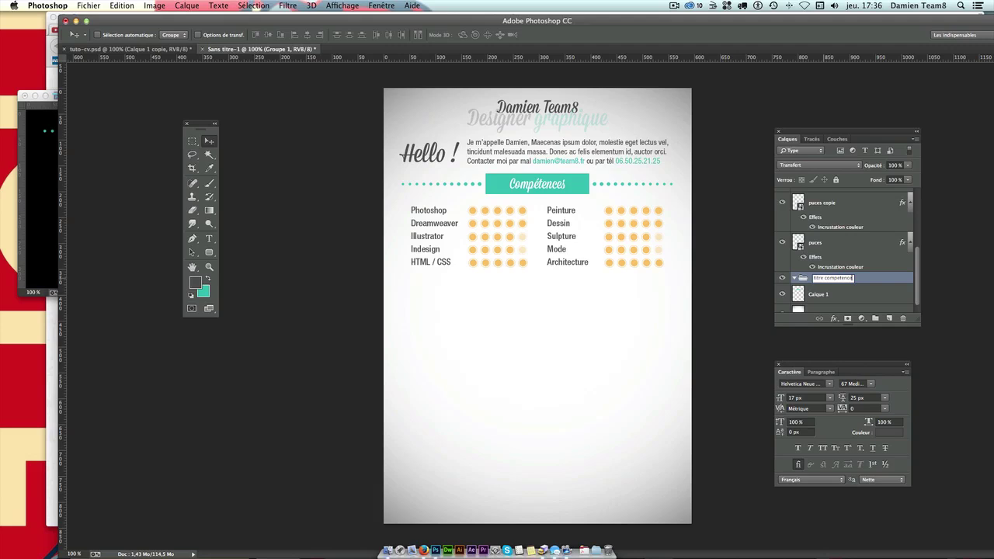
key(Return)
Move Calque 1, puces and puces copie into the titre competence group
click(871, 295)
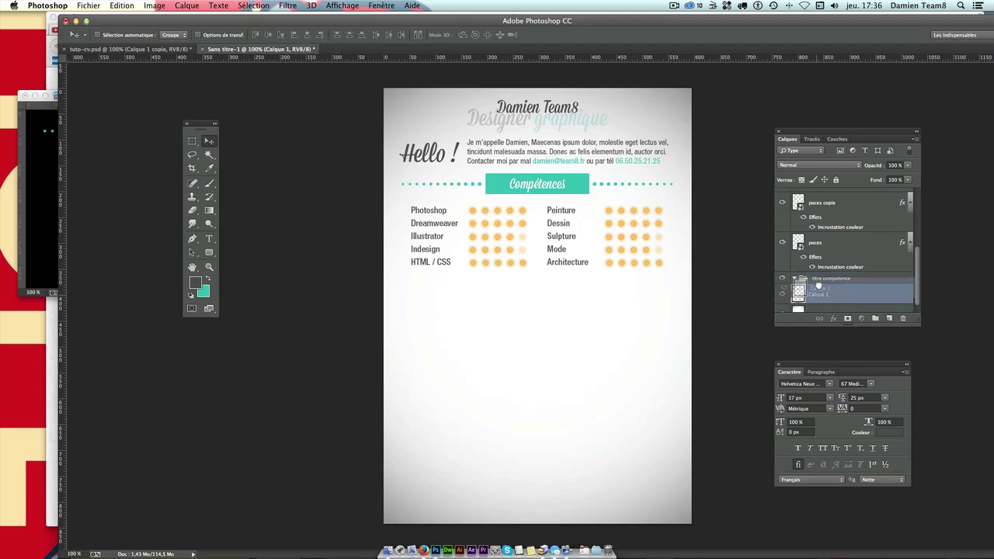
mouse_move(819, 299)
mouse_down()
mouse_move(832, 240)
mouse_move(843, 258)
mouse_up()
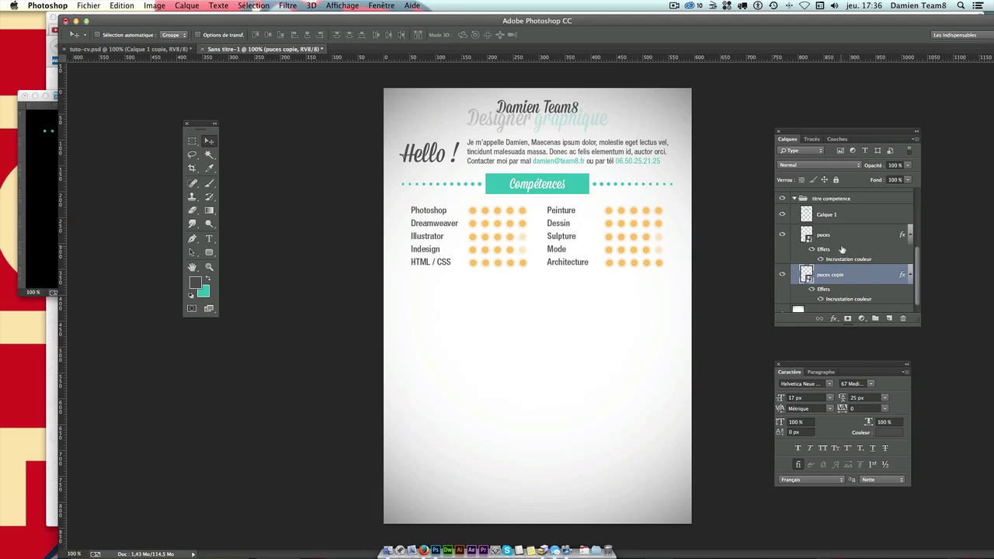
click(844, 216)
shift+click(844, 237)
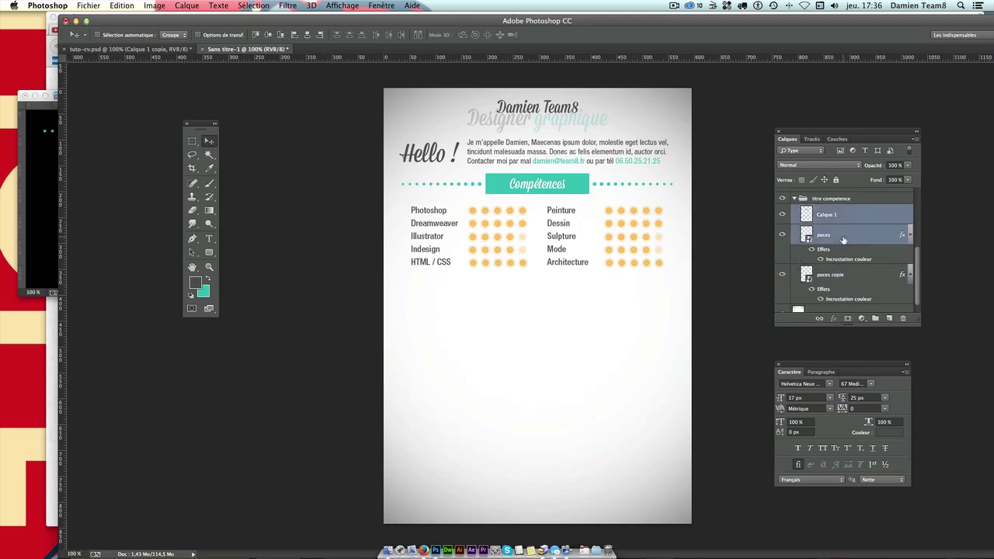
click(848, 278)
click(794, 199)
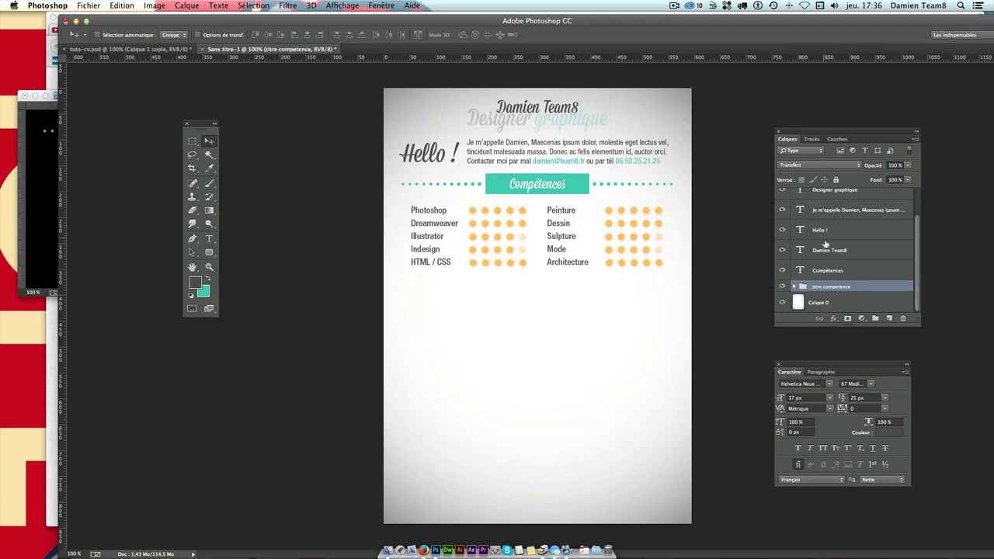
Move the Compétences text layer into the group and enlarge the layer list
click(847, 271)
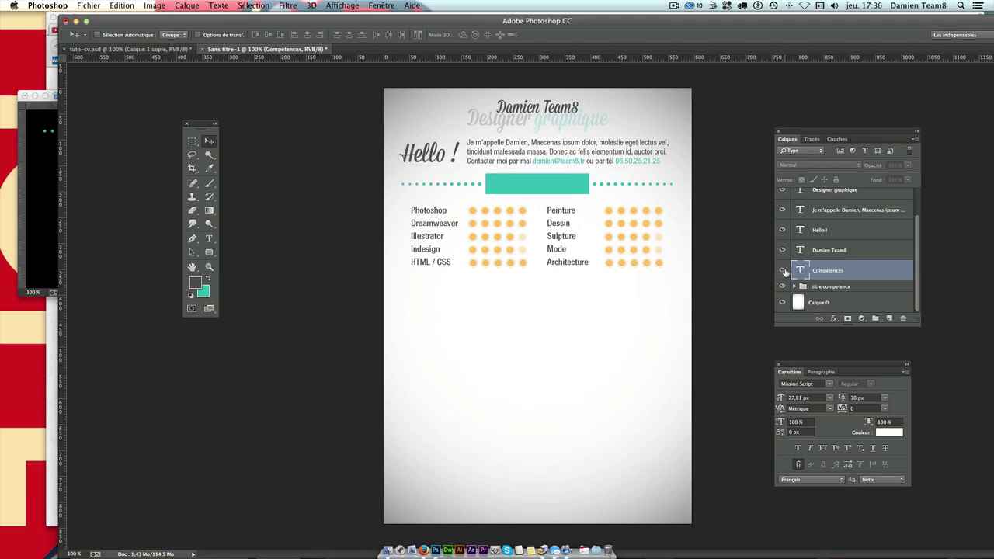
drag(825, 270, 840, 288)
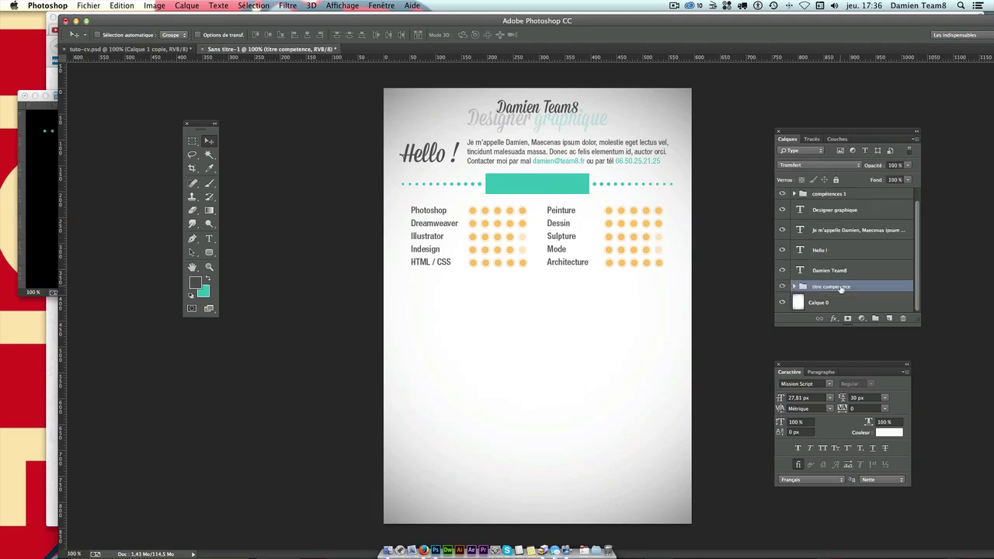
click(794, 286)
scroll(840, 285, down, 3)
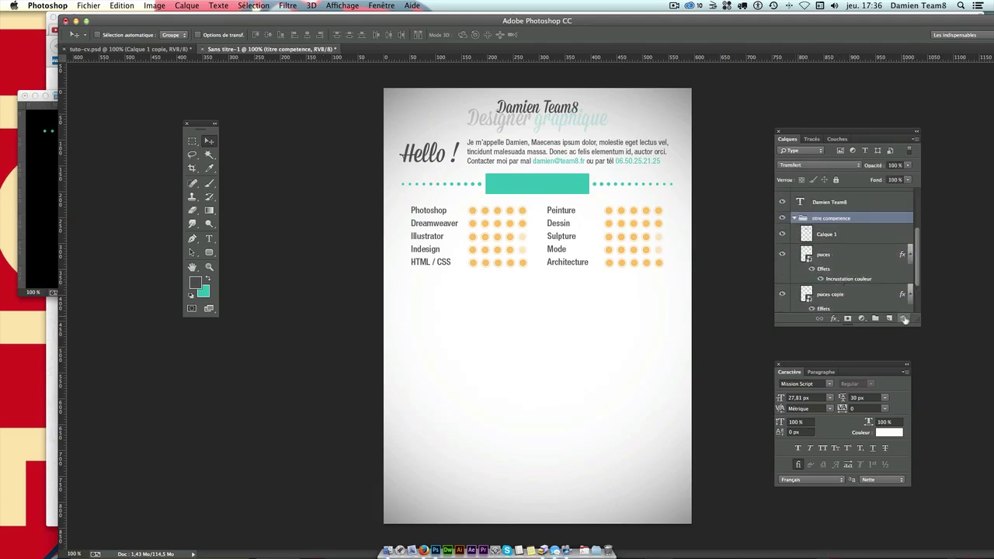
drag(918, 324, 947, 470)
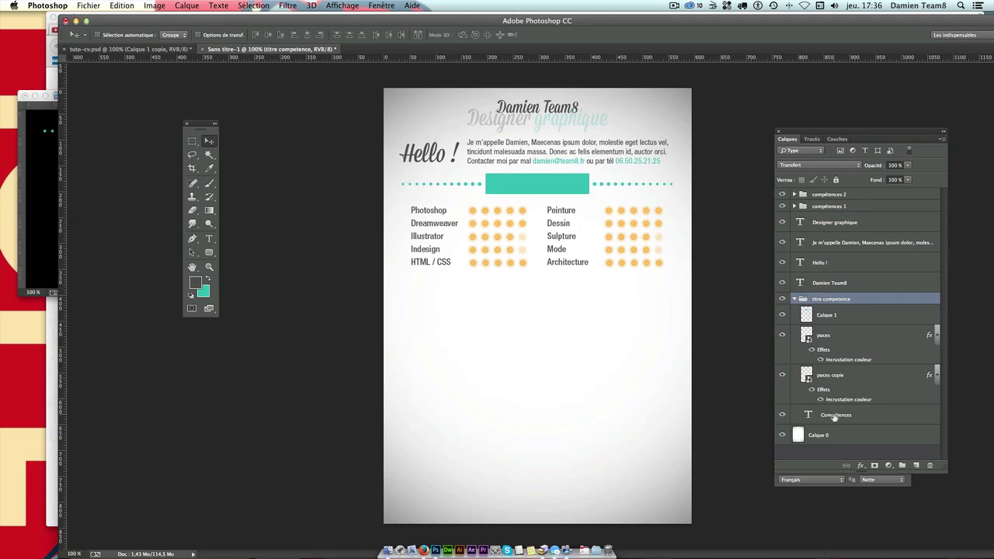
Place the Compétences text layer at the top of the titre competence group
click(833, 417)
click(836, 379)
click(831, 349)
click(831, 312)
click(823, 299)
click(795, 300)
click(795, 300)
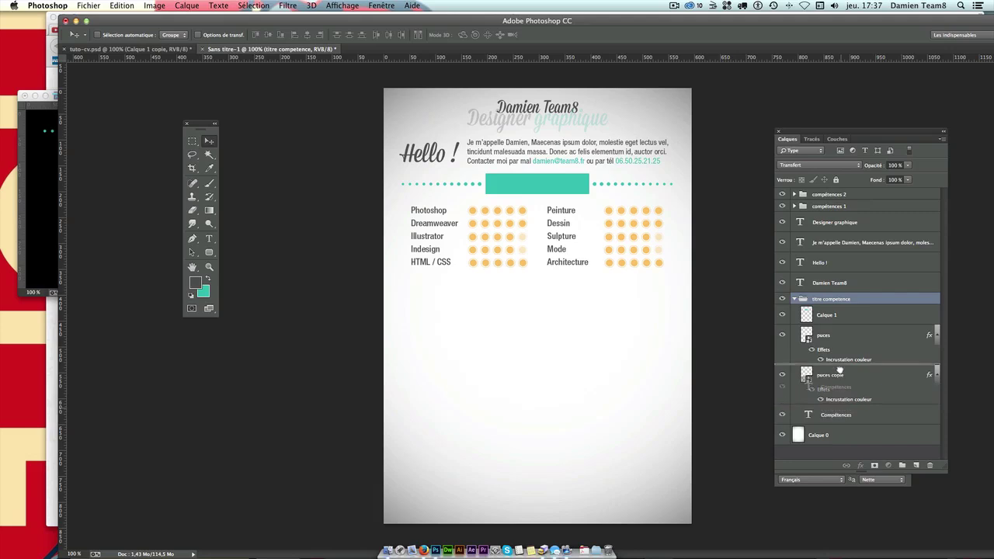
drag(837, 416, 837, 310)
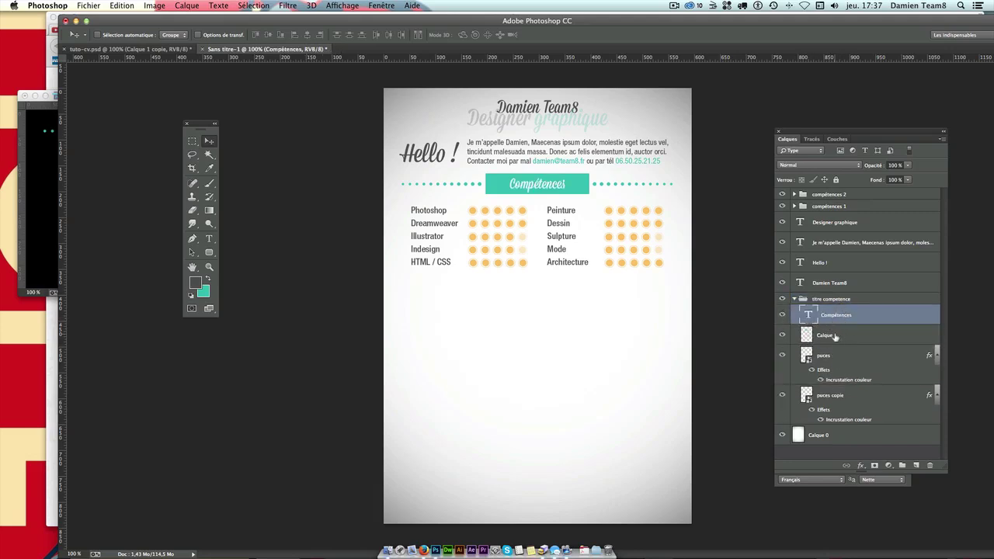
click(815, 336)
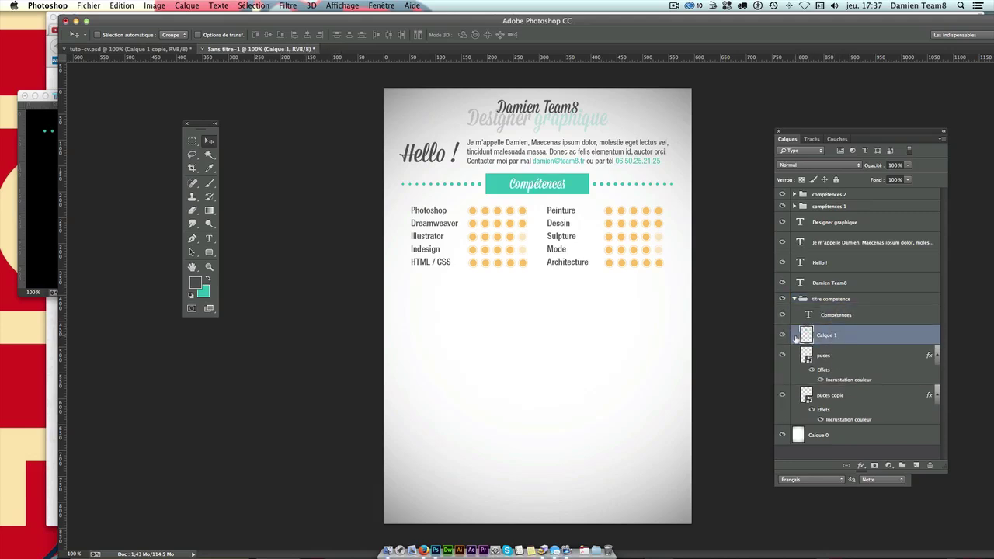
click(834, 315)
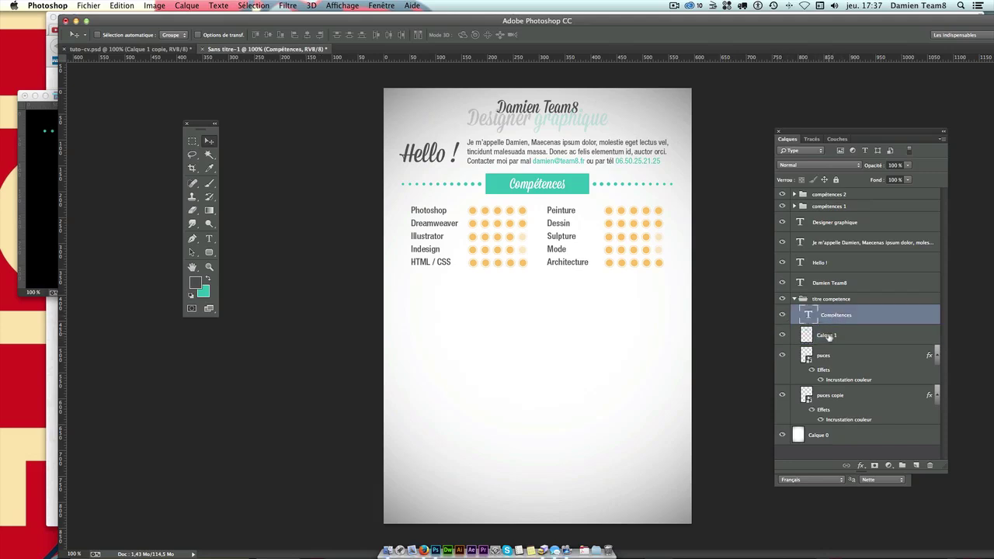
click(794, 300)
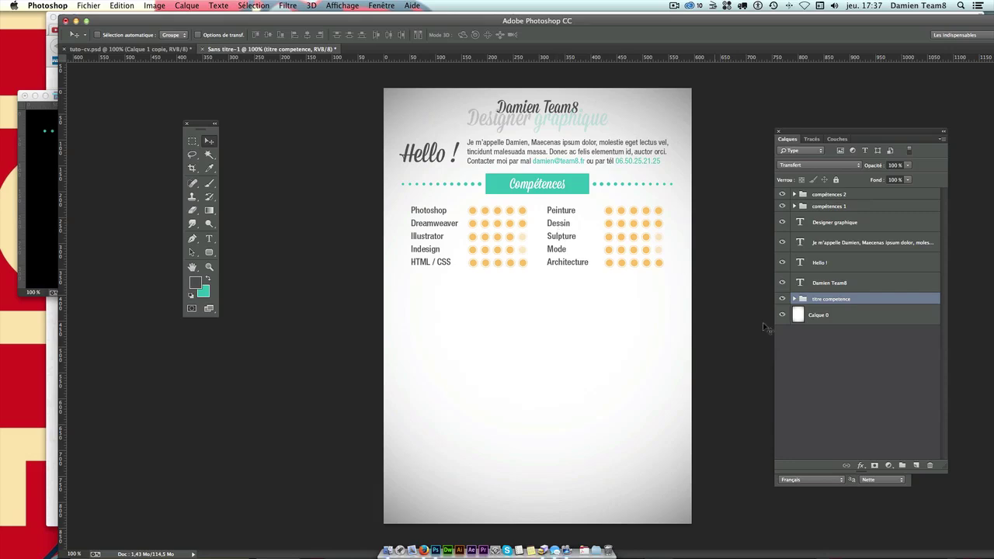
Duplicate the titre competence group and position the copy below the skills list
drag(841, 310, 916, 465)
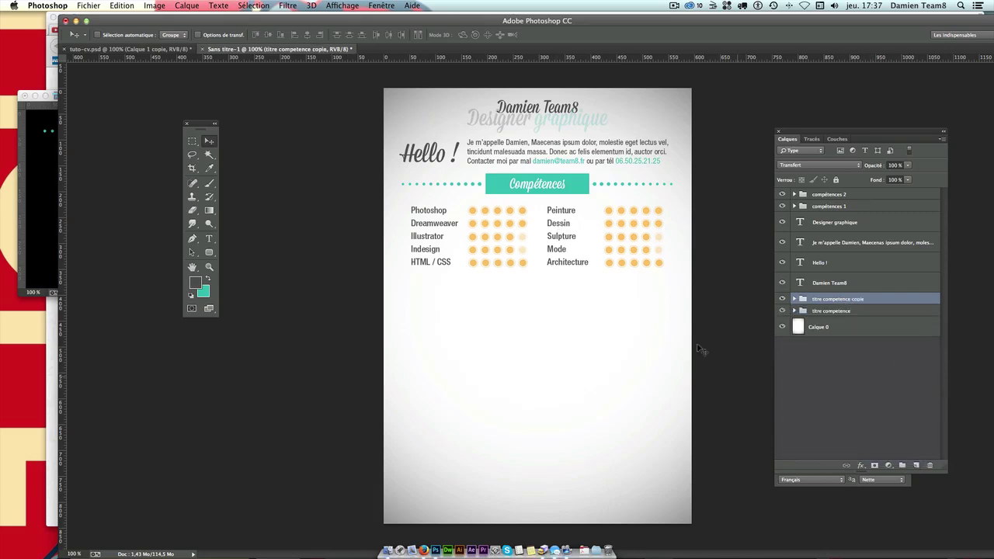
drag(544, 172, 547, 277)
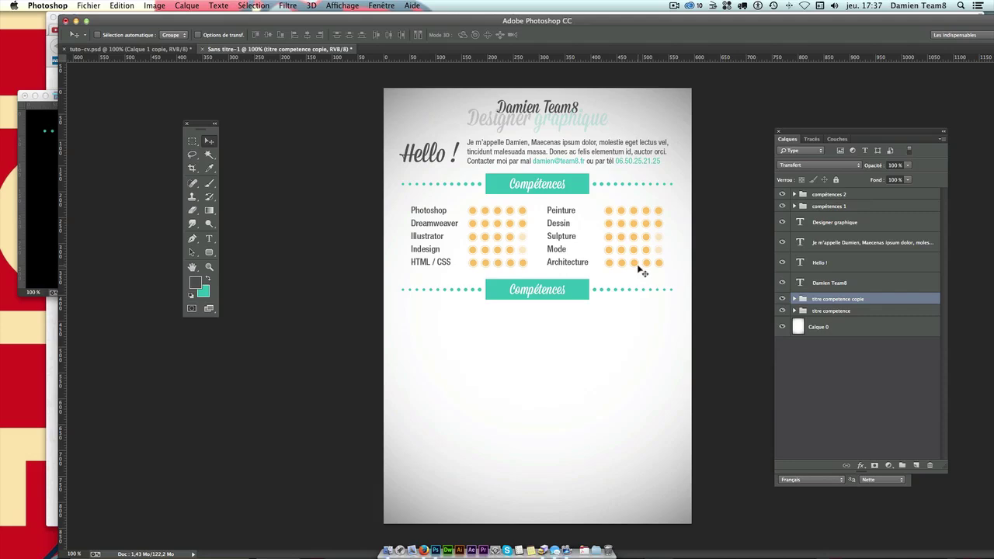
key(Down)
key(Up)
key(Down)
key(Down)
key(Up)
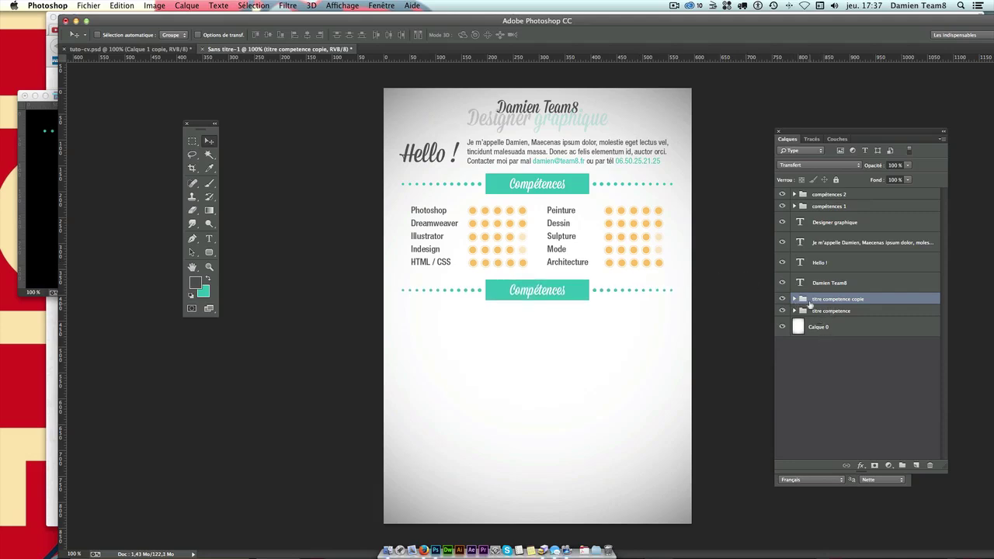
click(794, 299)
Retype the copied Compétences title as Expériences
click(828, 396)
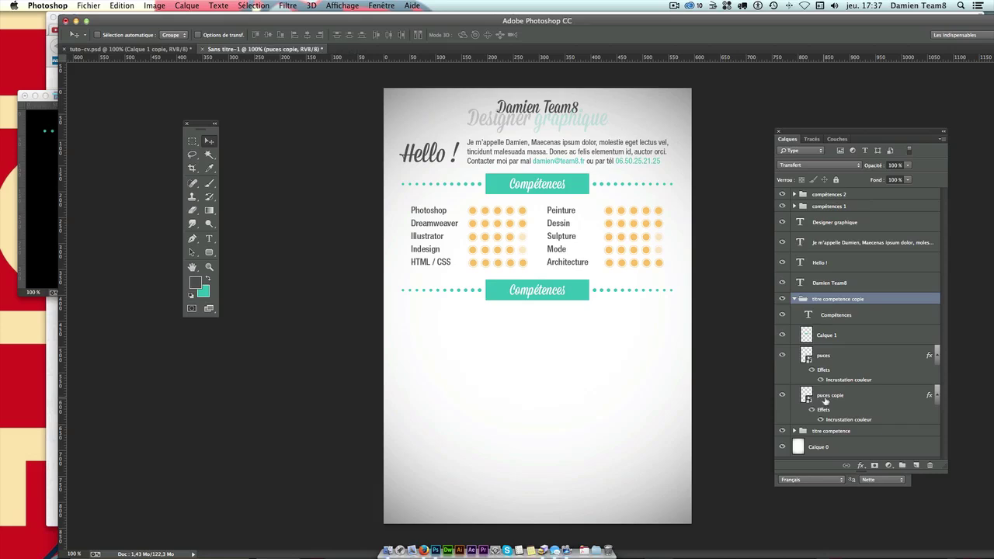
double_click(815, 315)
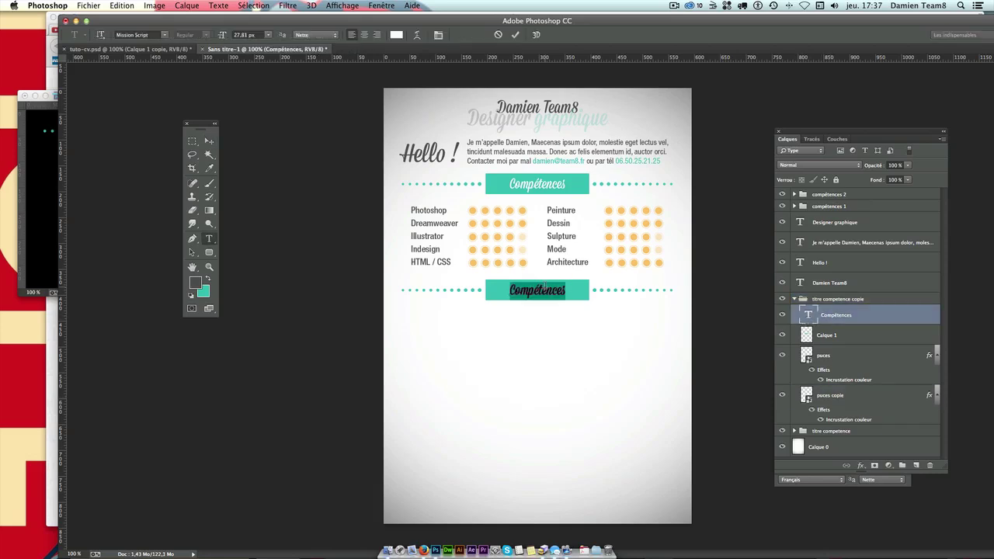
text(Ex)
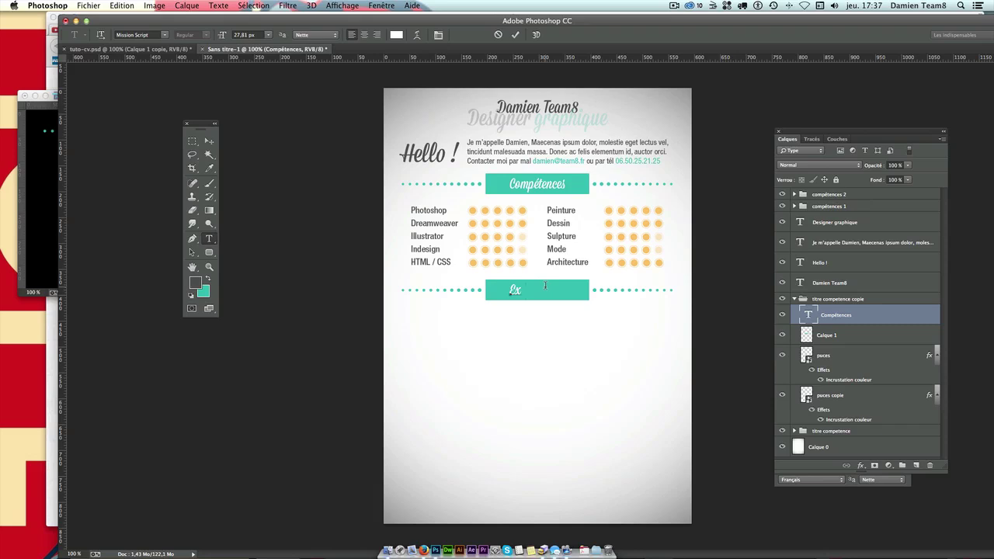
text(périence)
text(s)
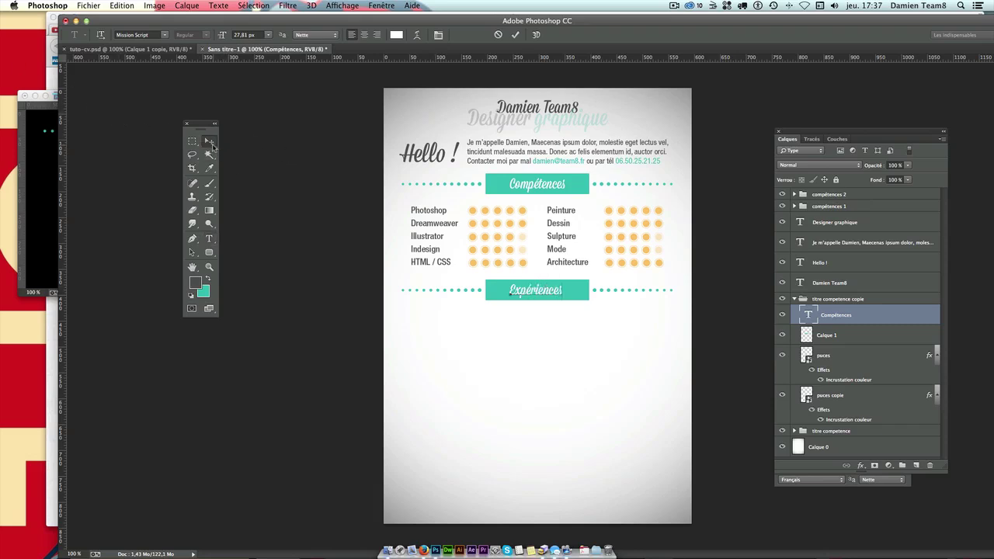
click(211, 144)
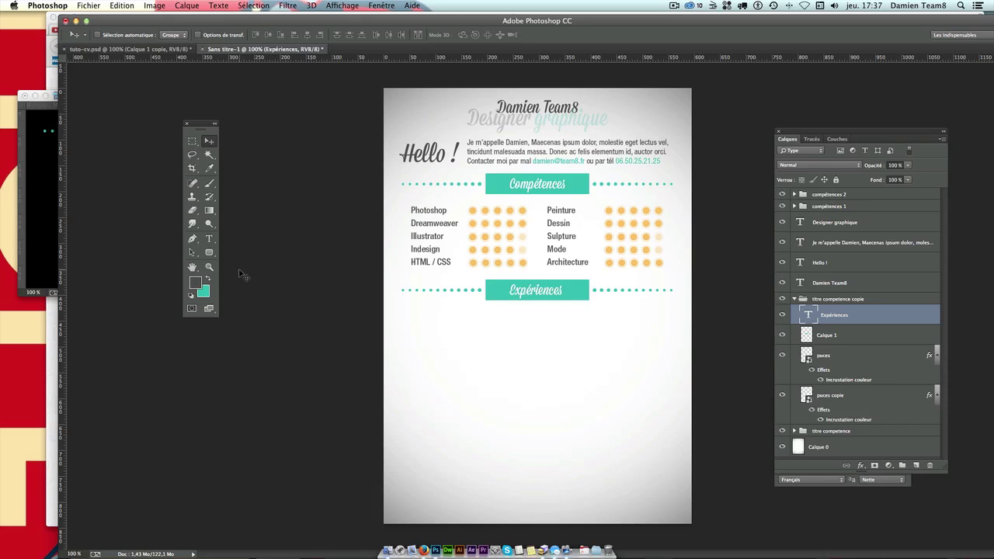
Trim the title to Expérience and nudge it into place
click(209, 240)
click(562, 290)
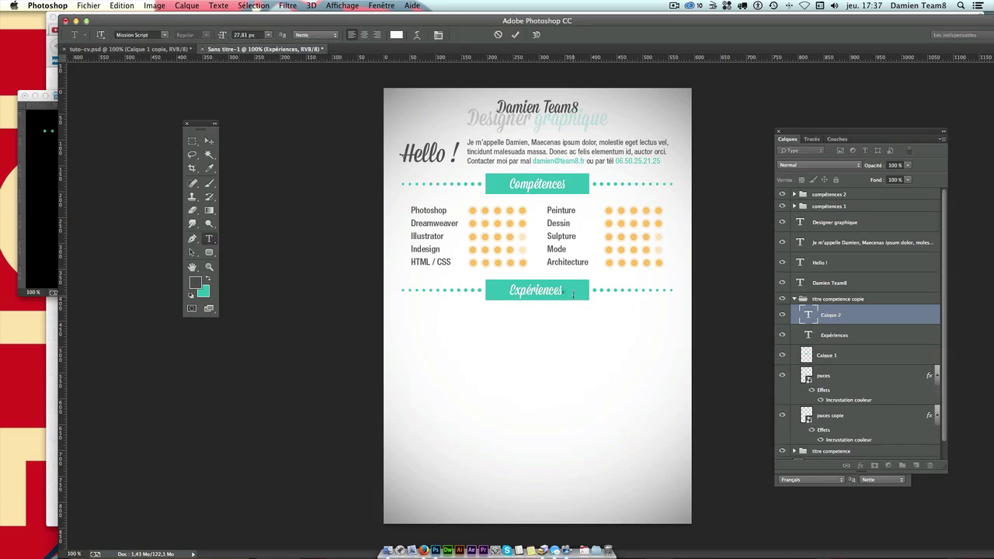
key(BackSpace)
click(210, 144)
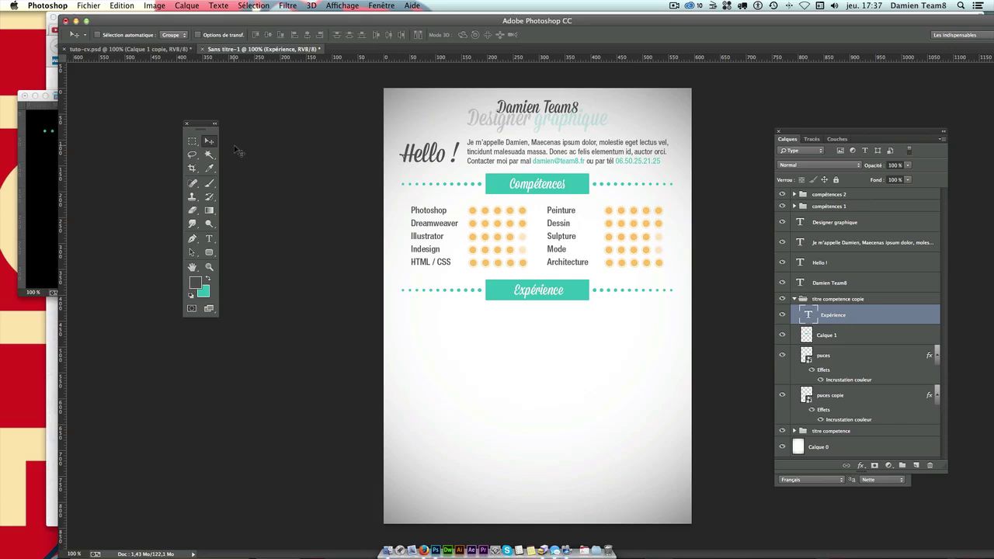
key(Right)
key(Right)
key(Left)
key(Left)
key(Right)
key(Right)
key(ctrl+t)
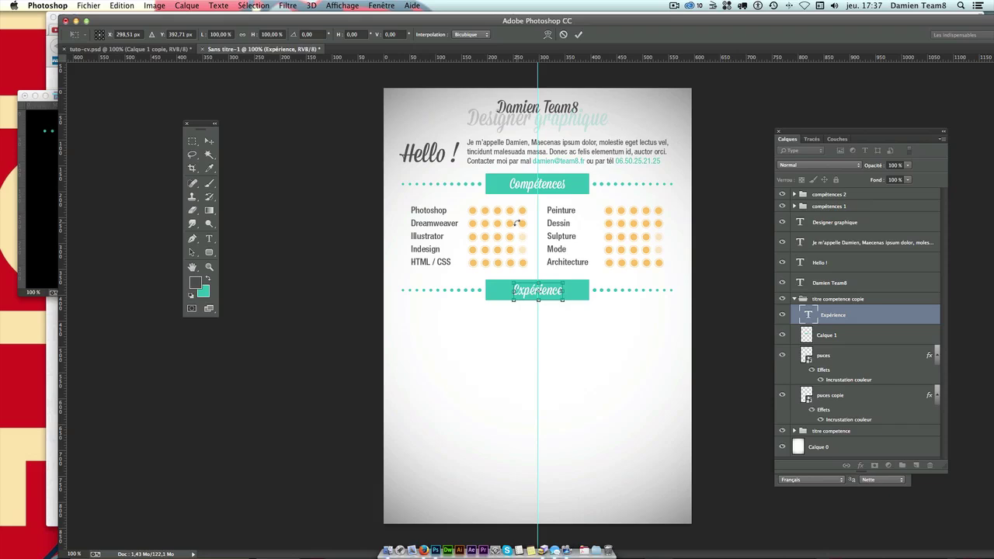
key(Return)
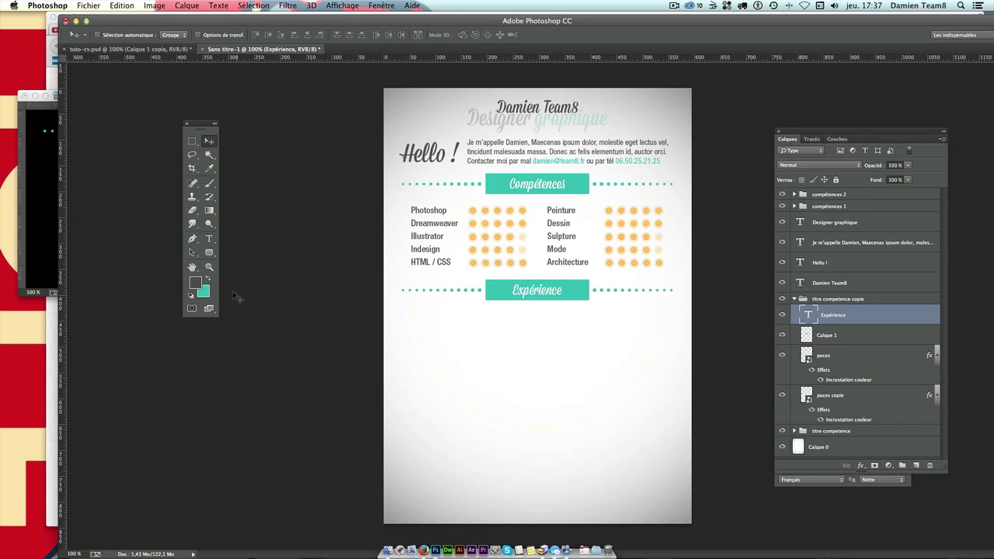
Add the final s back so the title reads Expériences, then collapse the copied group
click(208, 238)
double_click(541, 294)
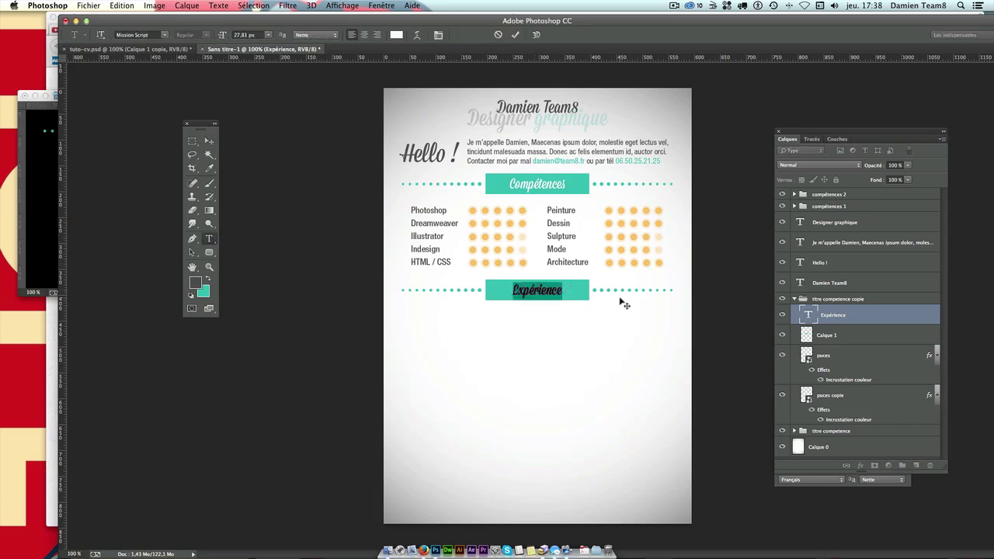
key(Right)
text(s)
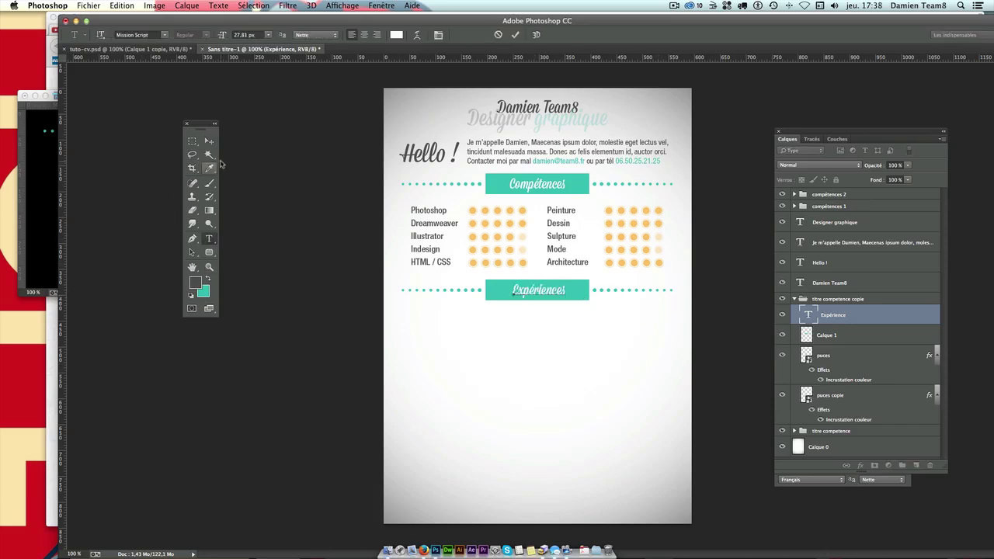
click(208, 140)
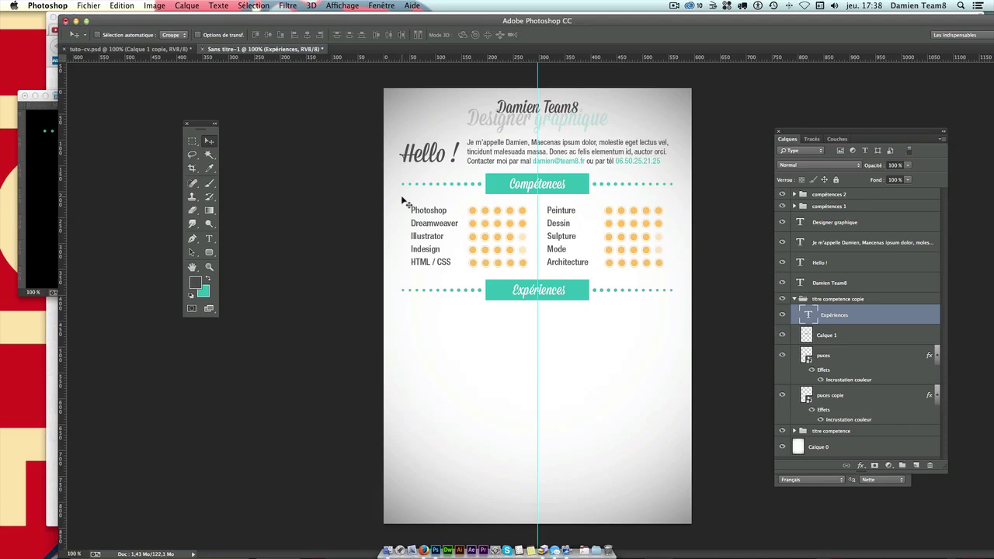
key(ctrl+t)
key(Return)
key(ctrl+semicolon)
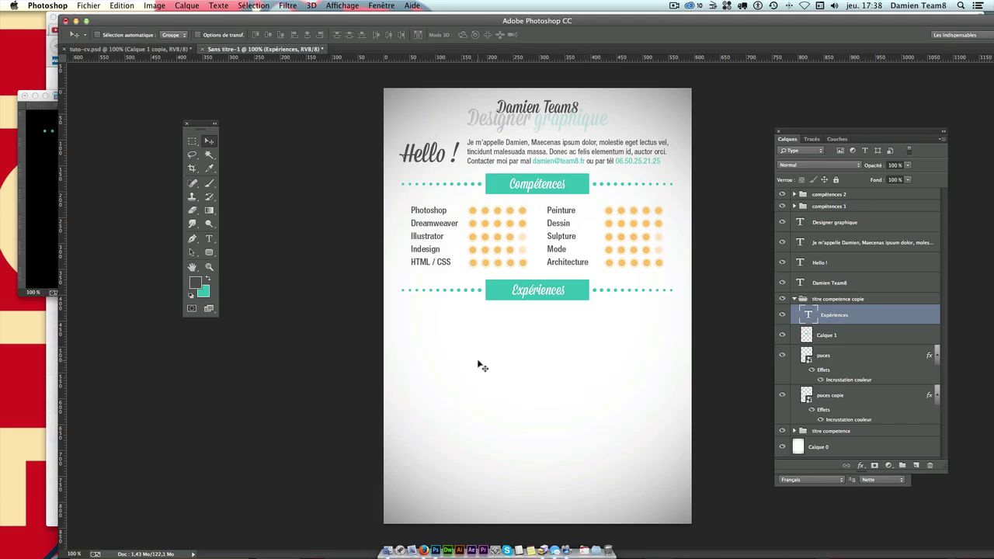
click(793, 300)
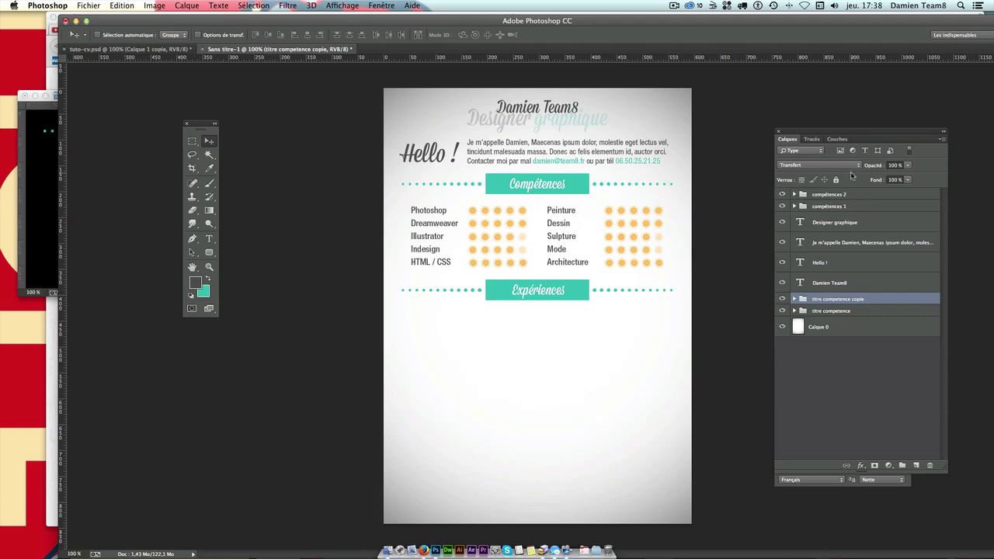
click(846, 195)
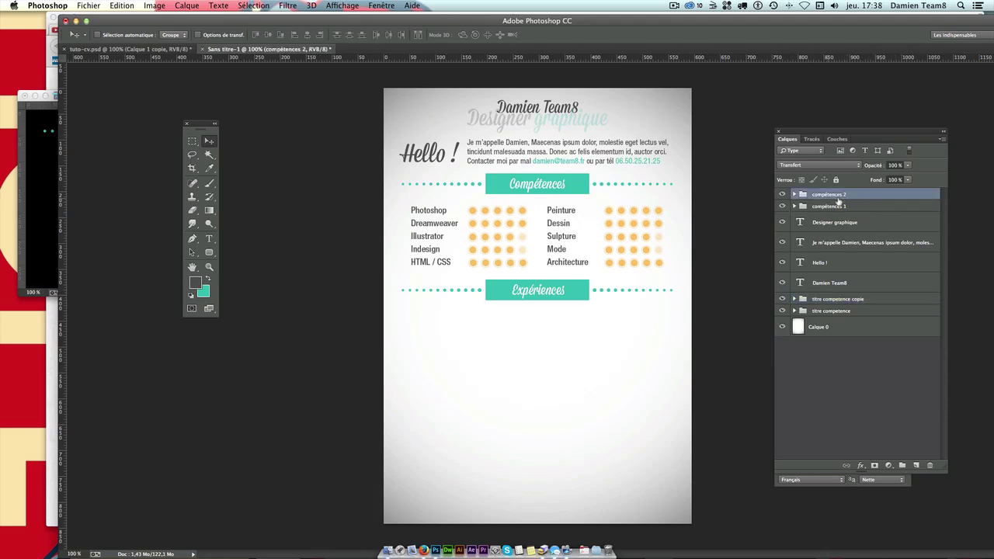
Add a new empty layer named trait
click(916, 465)
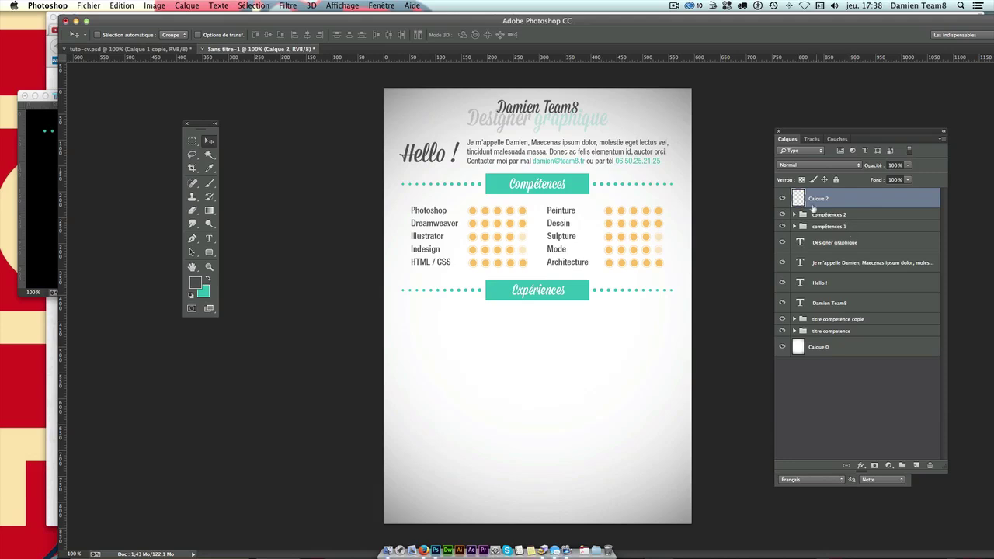
double_click(815, 200)
text(trait)
key(Return)
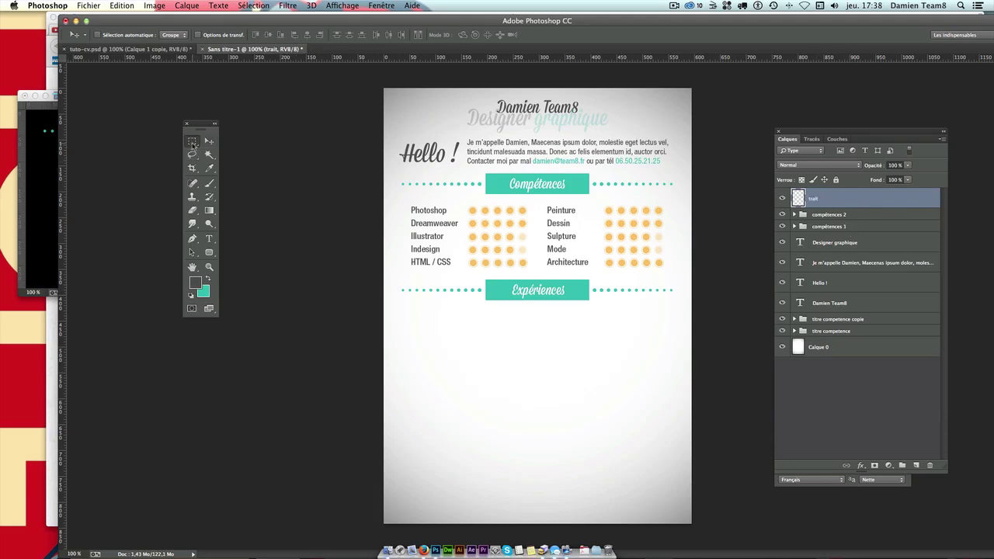
Fill a wide strip below the Expériences banner with dark grey
click(192, 142)
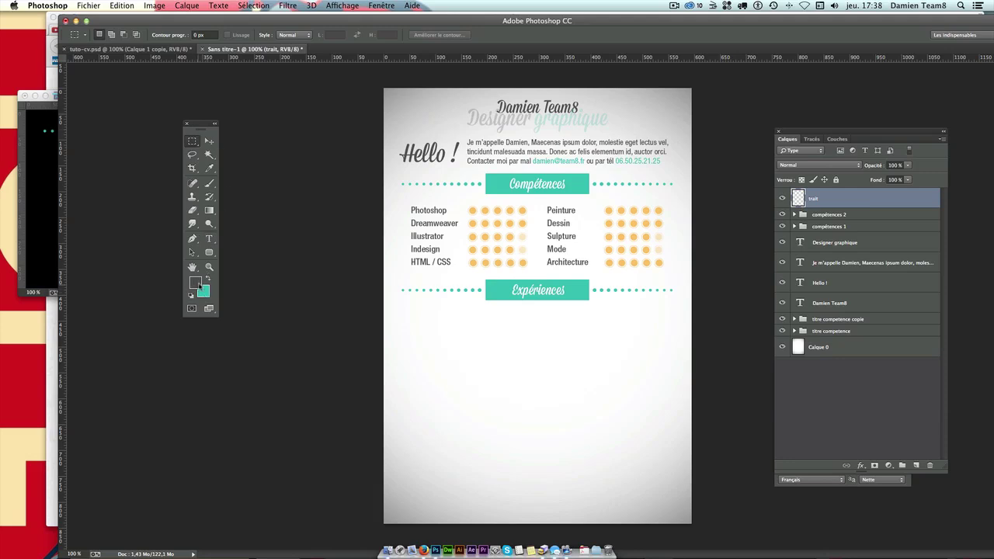
click(195, 282)
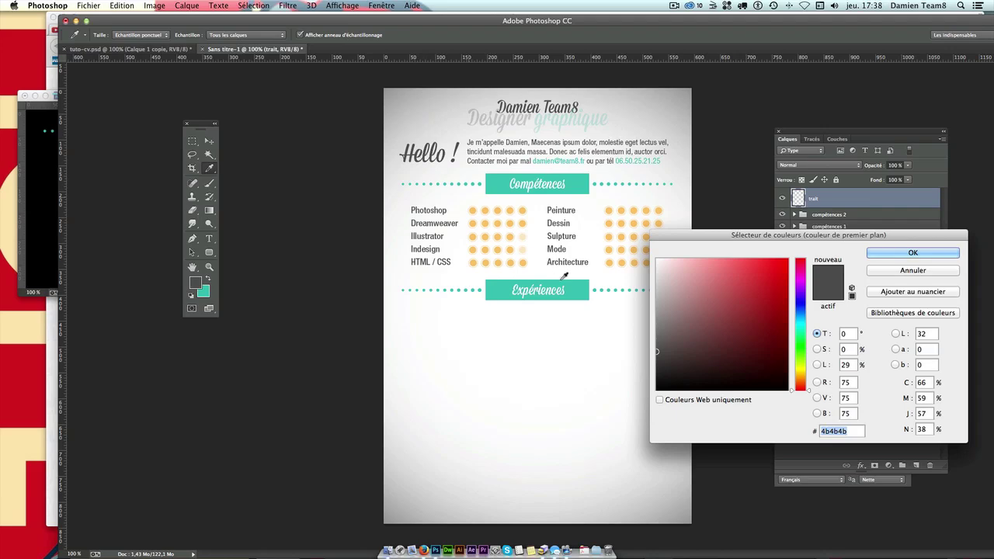
key(Return)
drag(402, 308, 676, 323)
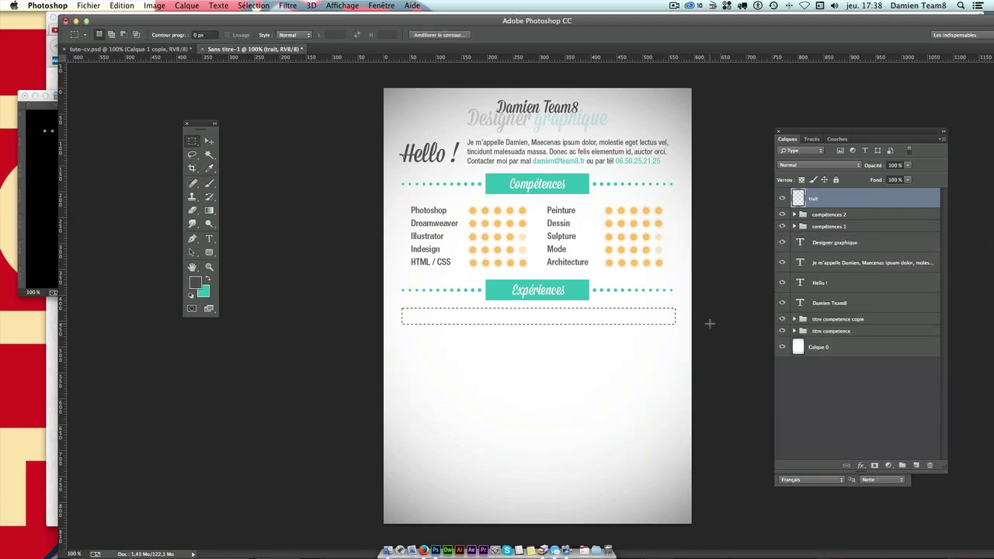
key(shift+F5)
key(Return)
key(shift+F5)
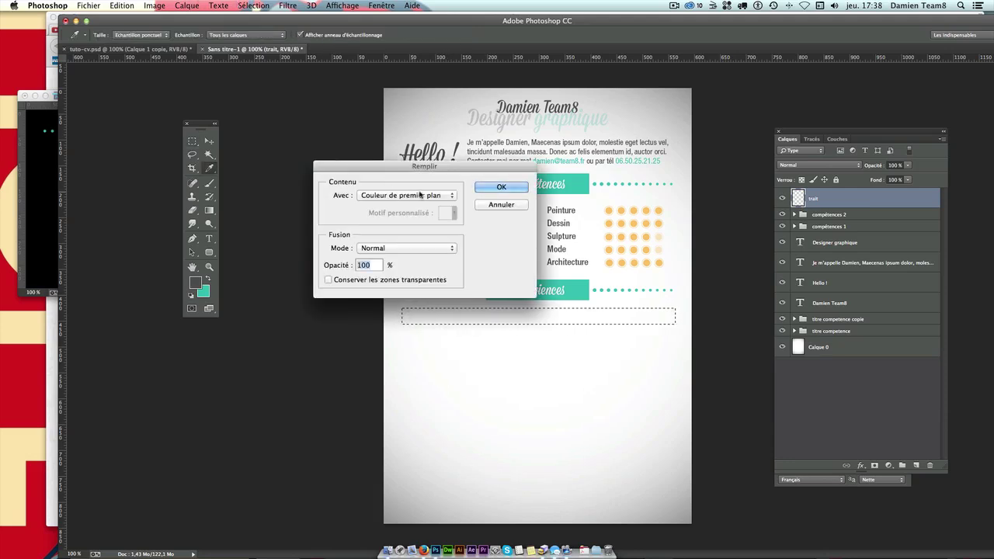
click(501, 187)
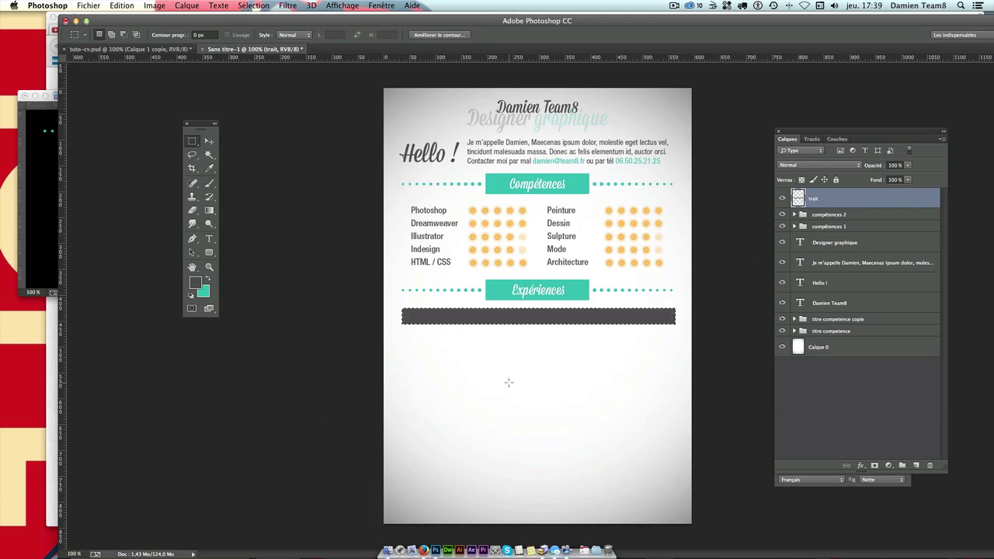
key(ctrl+d)
Delete the lower part of the grey bar, leaving a thin line
drag(687, 339, 466, 360)
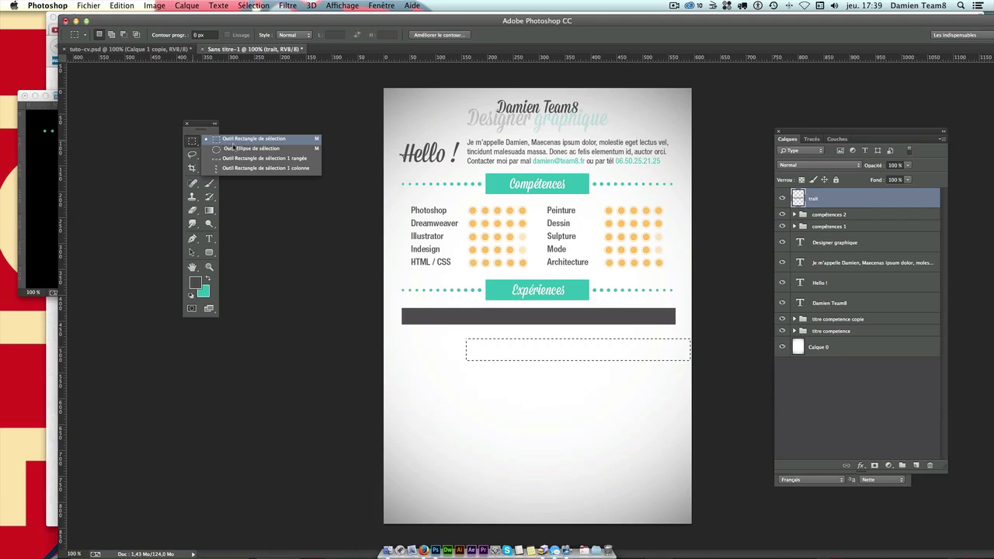
drag(192, 142, 233, 143)
click(652, 351)
drag(681, 329, 371, 311)
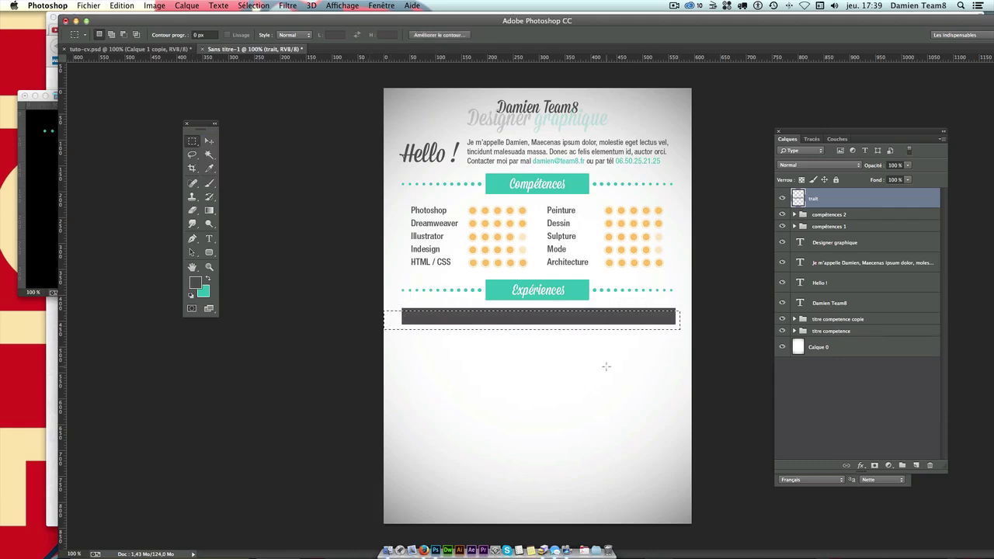
key(Delete)
key(ctrl+d)
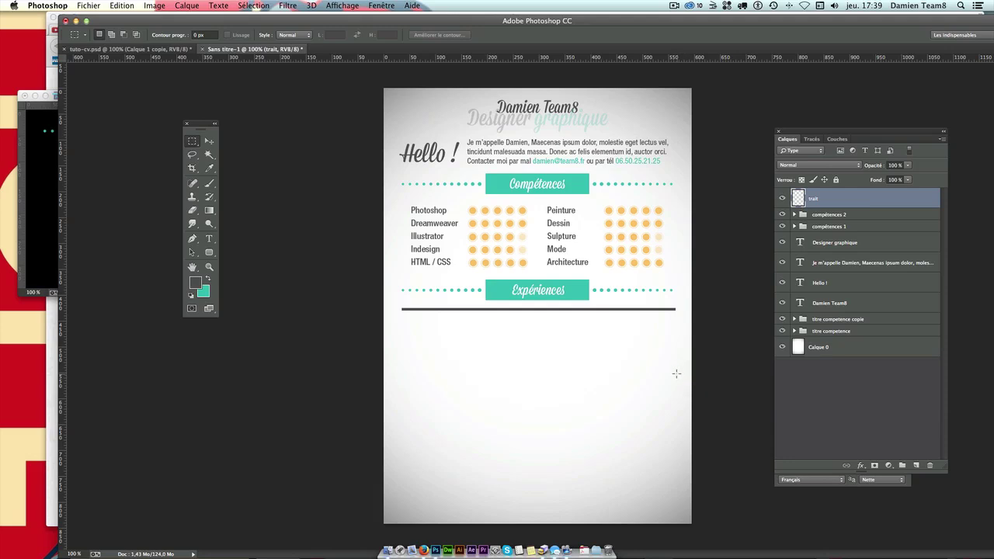
Move the thin grey line down the page by about 132 px
drag(687, 355, 389, 309)
click(574, 365)
key(ctrl+shift+d)
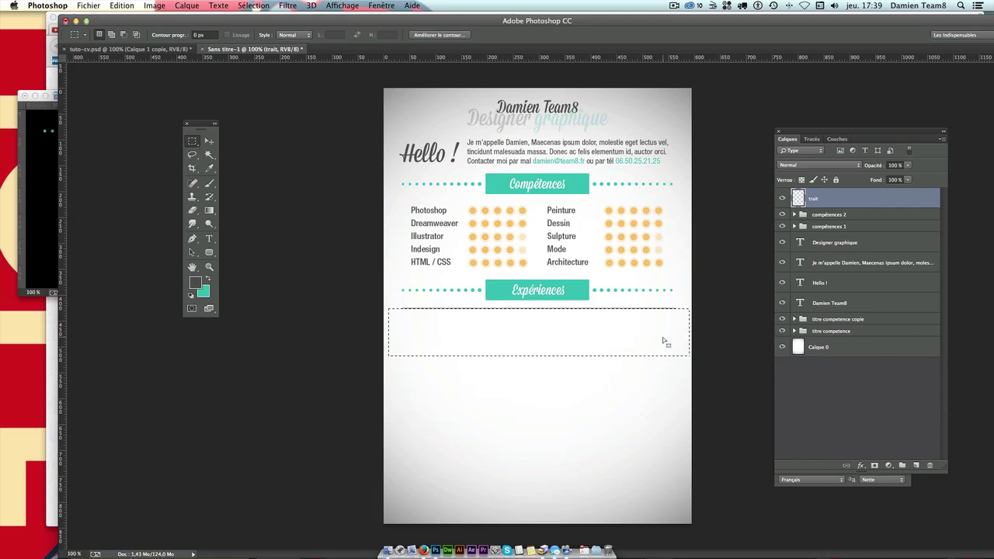
click(663, 340)
click(209, 141)
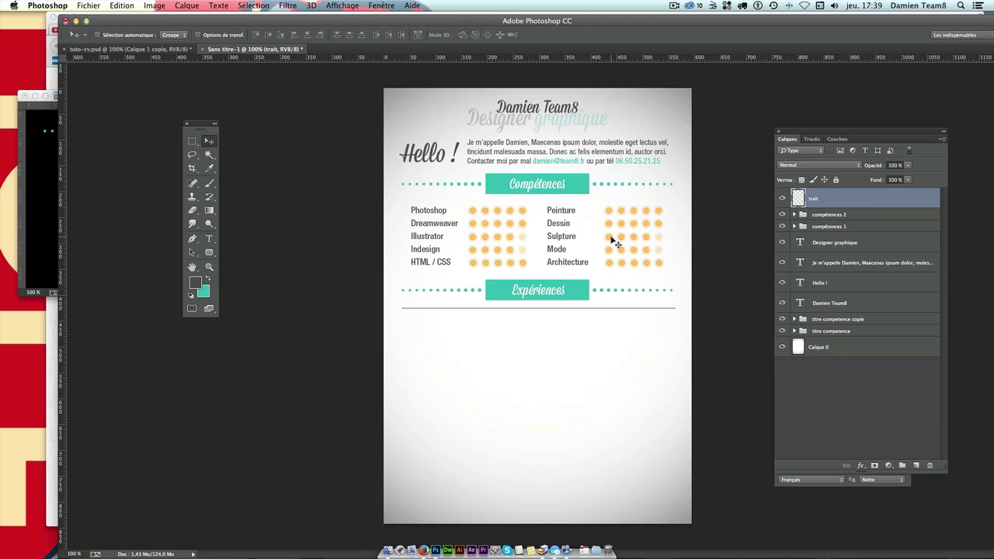
drag(564, 210, 561, 253)
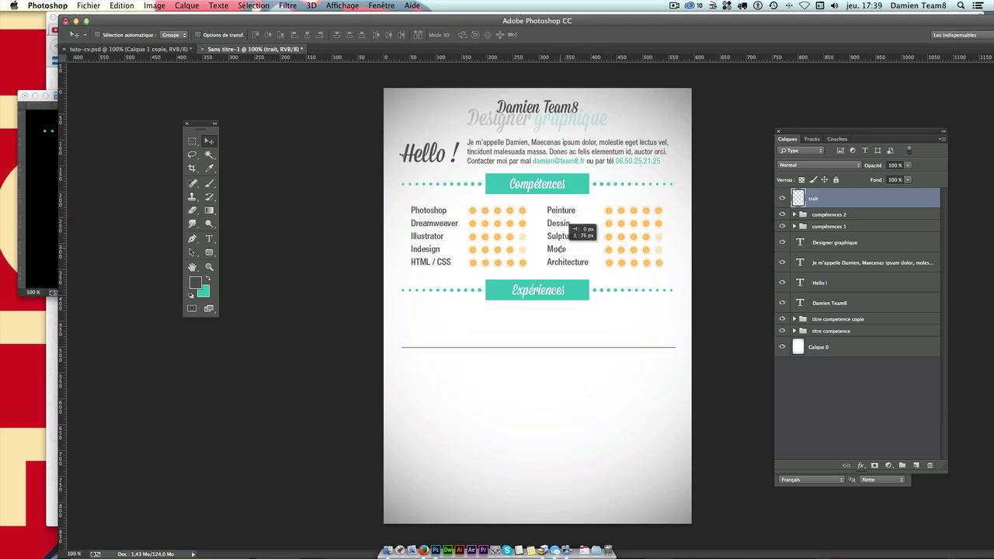
drag(561, 252, 558, 276)
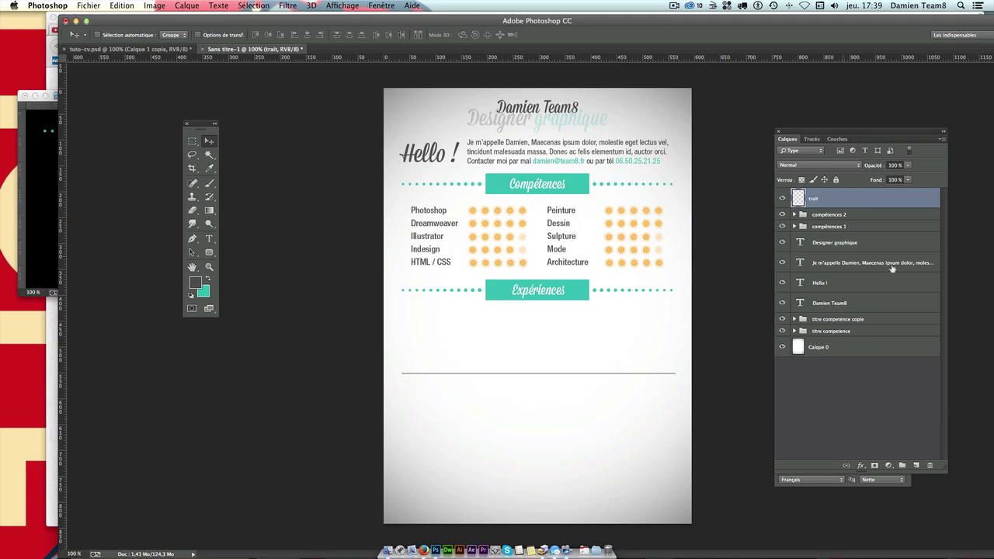
Create a group named texte entreprise and draw a text frame across the line
click(902, 465)
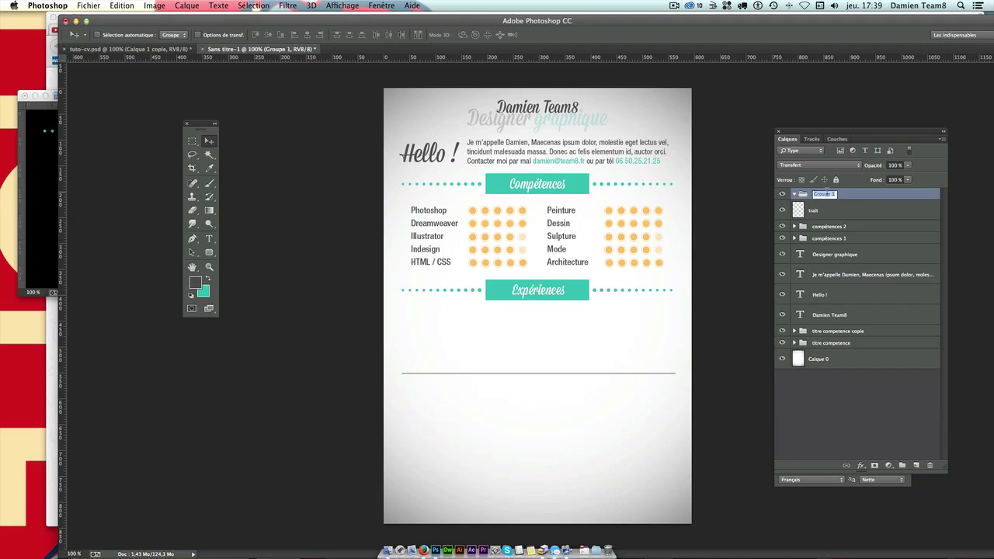
text(Exp)
key(Return)
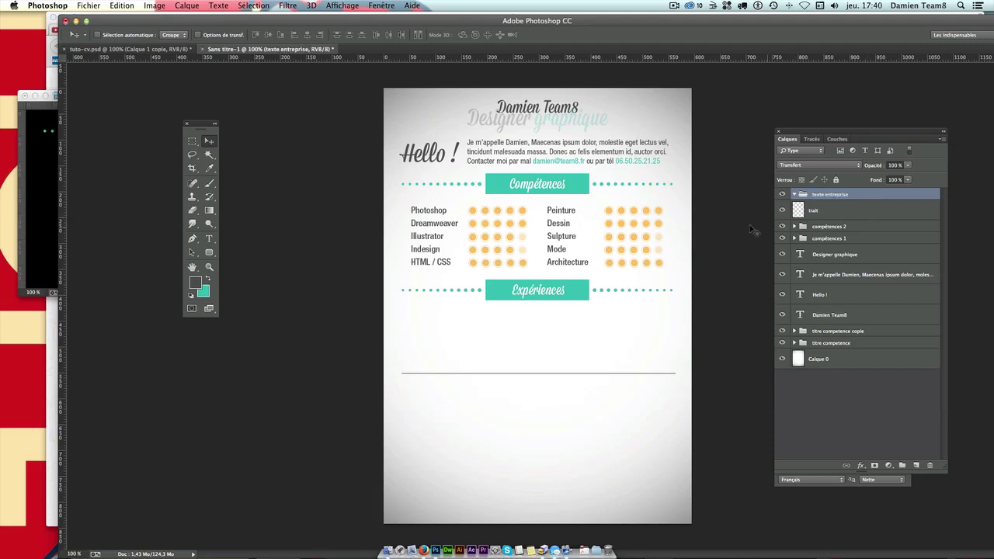
click(210, 240)
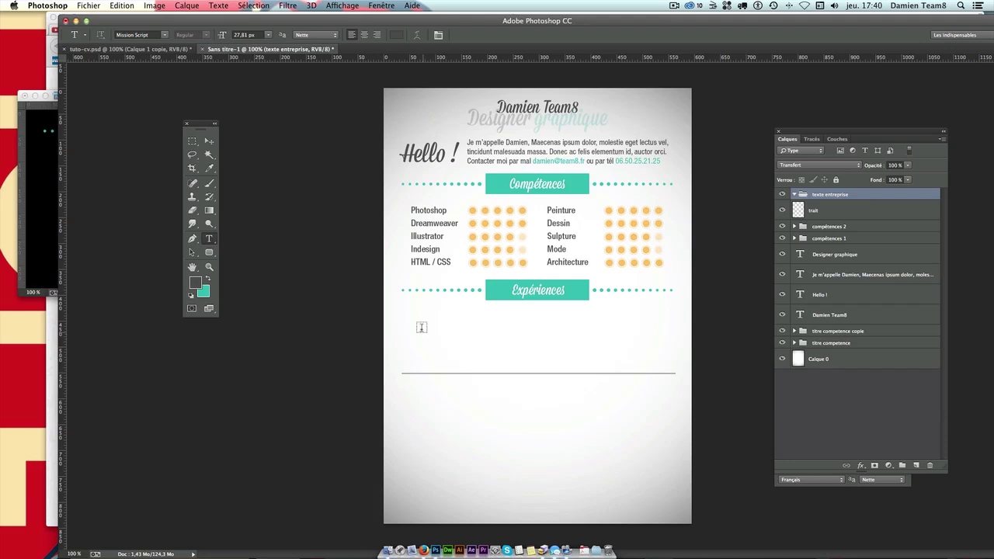
drag(420, 324, 494, 399)
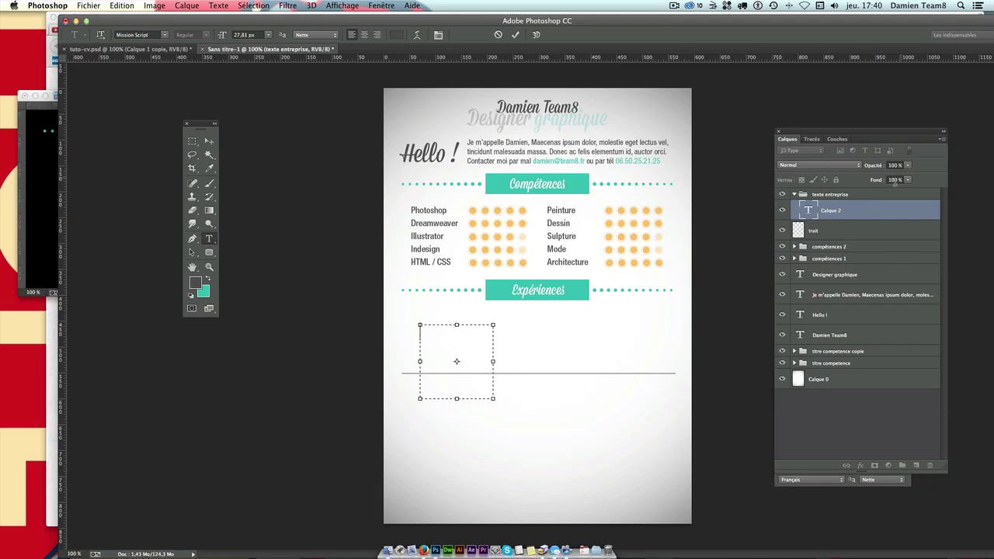
Show the Paragraph panel and set the text frame to centred alignment
key(super+t)
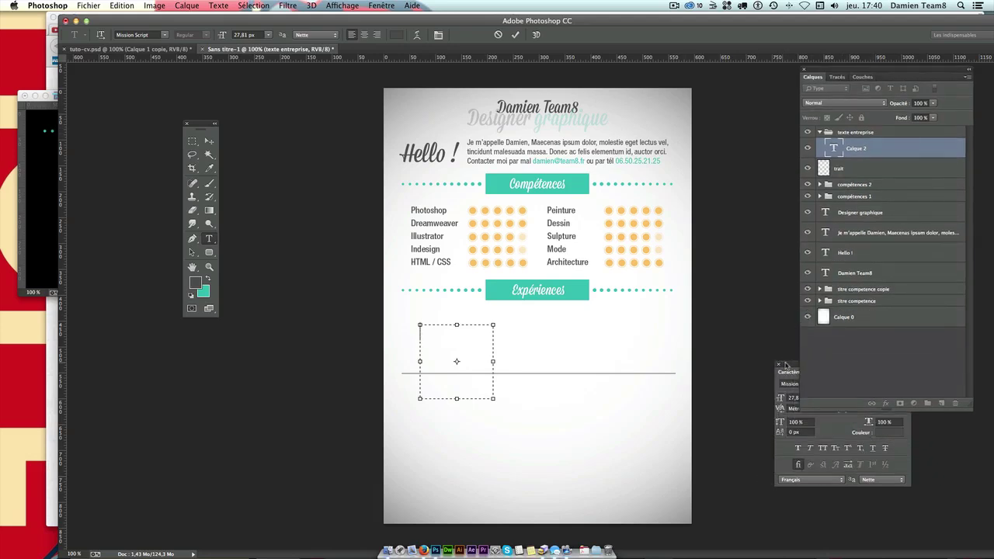
drag(786, 365, 751, 374)
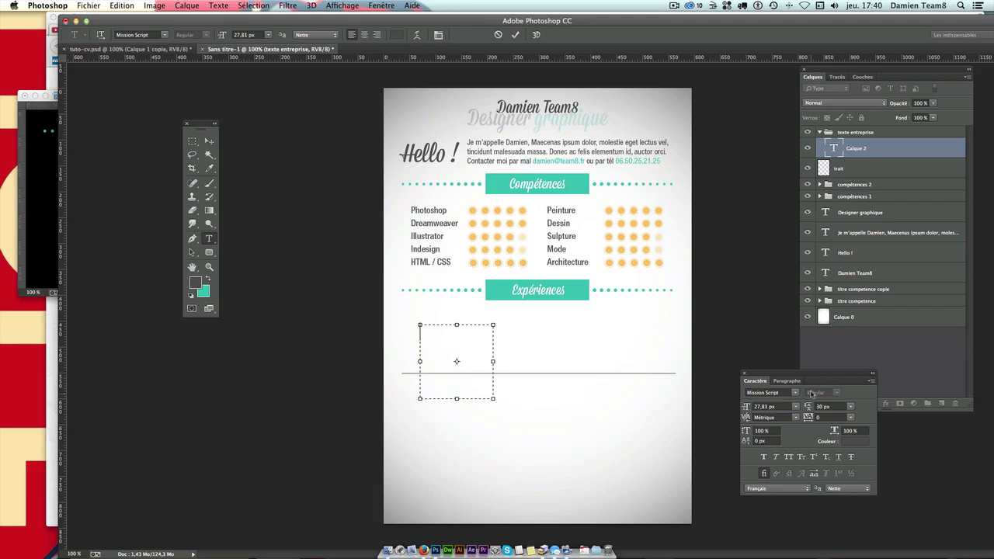
click(787, 381)
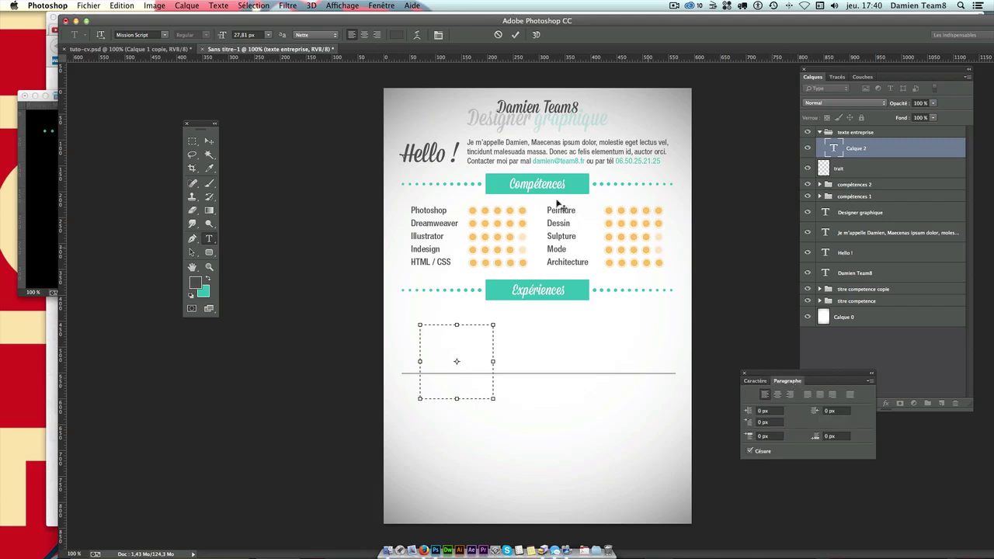
drag(789, 381, 767, 388)
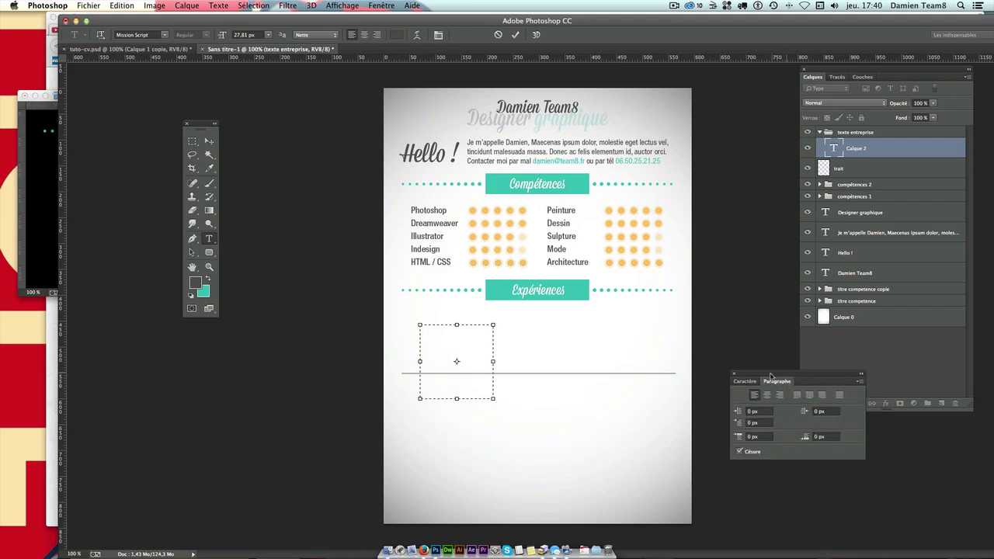
click(382, 5)
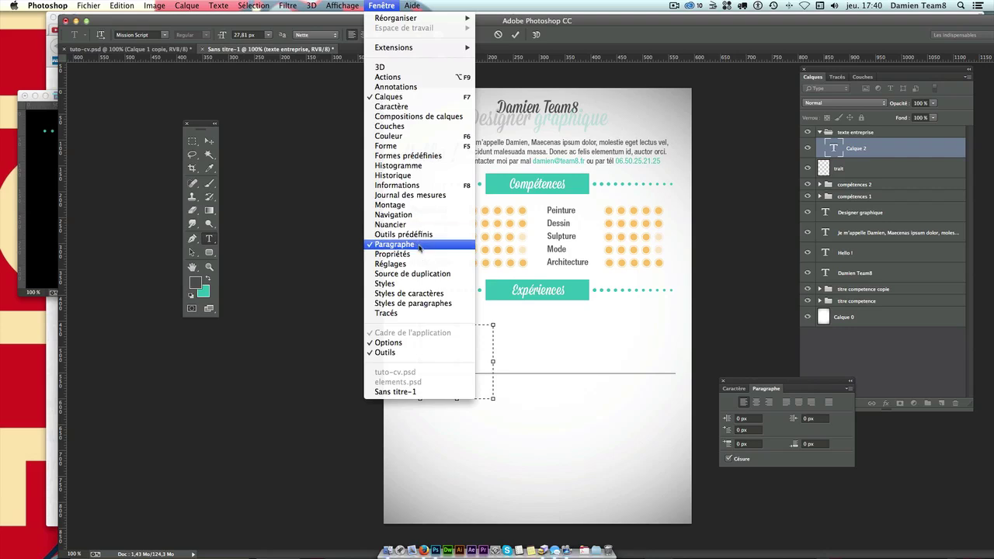
click(765, 400)
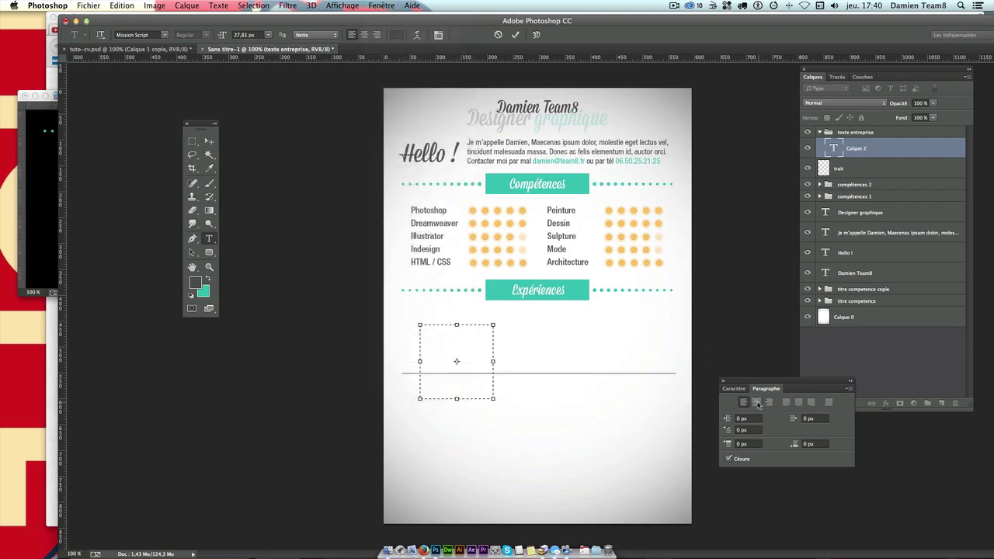
click(755, 402)
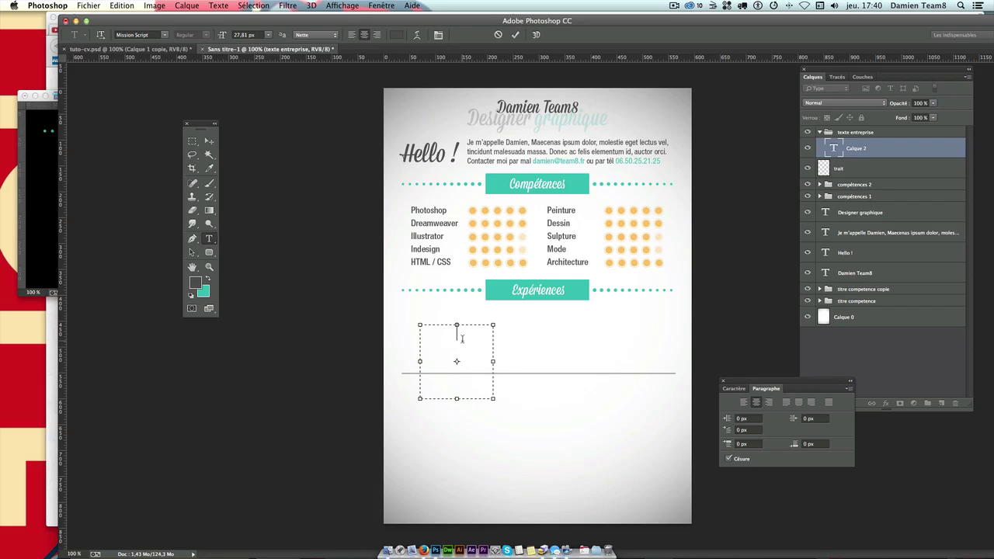
Type 'Nom de l'entreprise' and set the text in Helvetica Neue
text(N)
text(om )
text(de l'entre)
text(prise)
key(super+a)
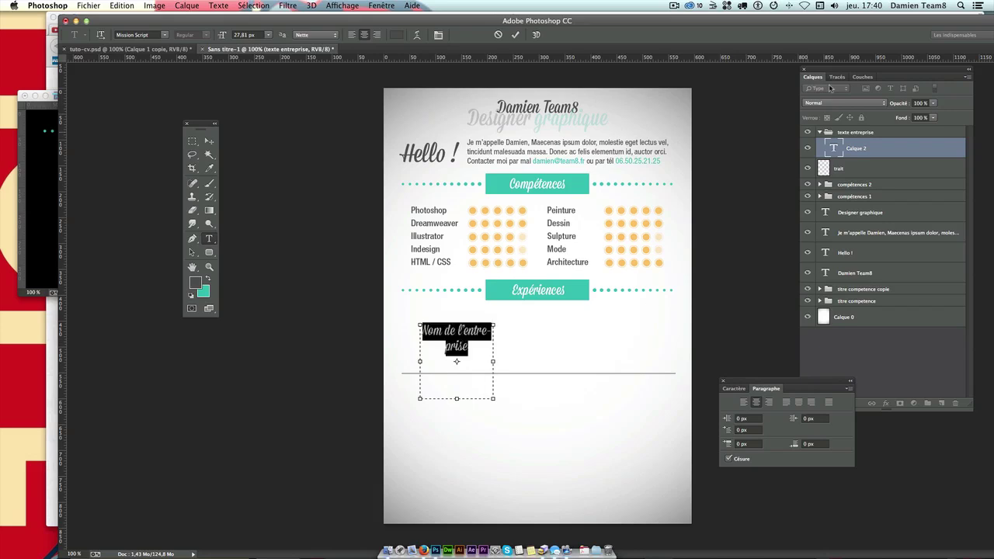
click(736, 388)
click(755, 400)
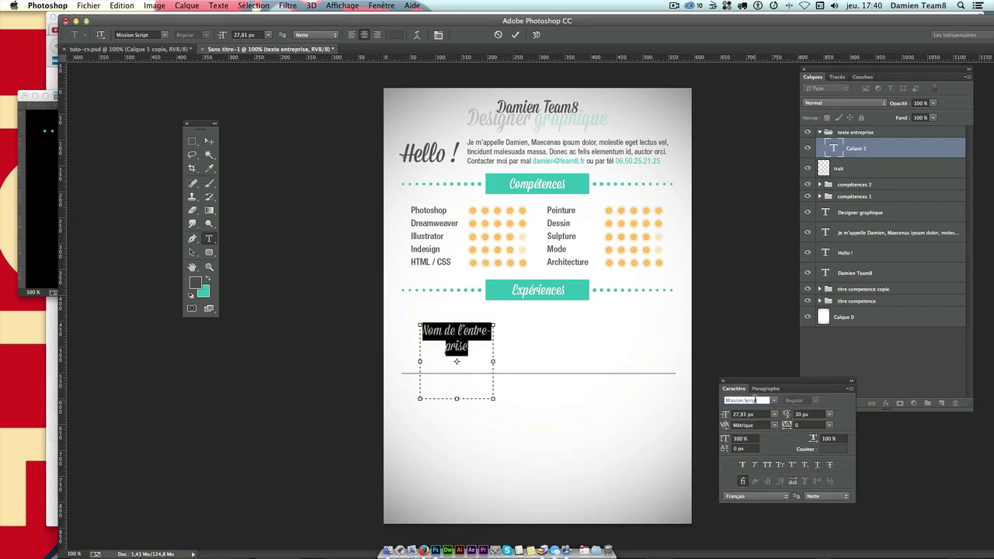
text(Helvetica)
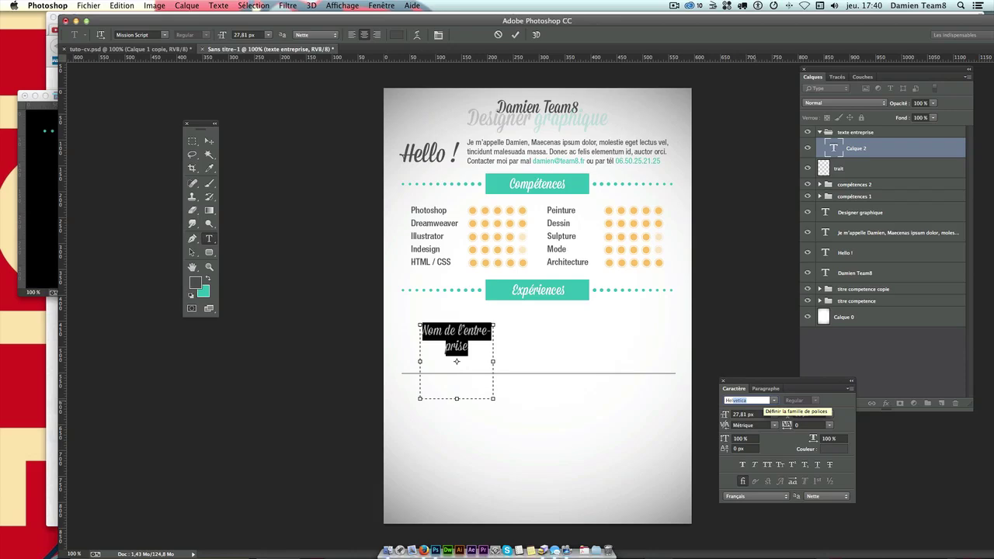
click(775, 401)
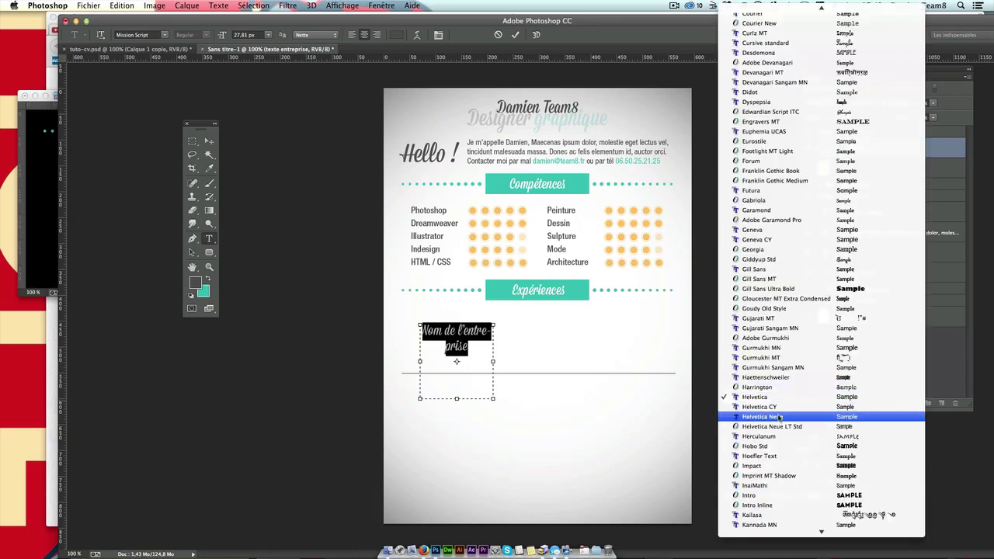
click(788, 423)
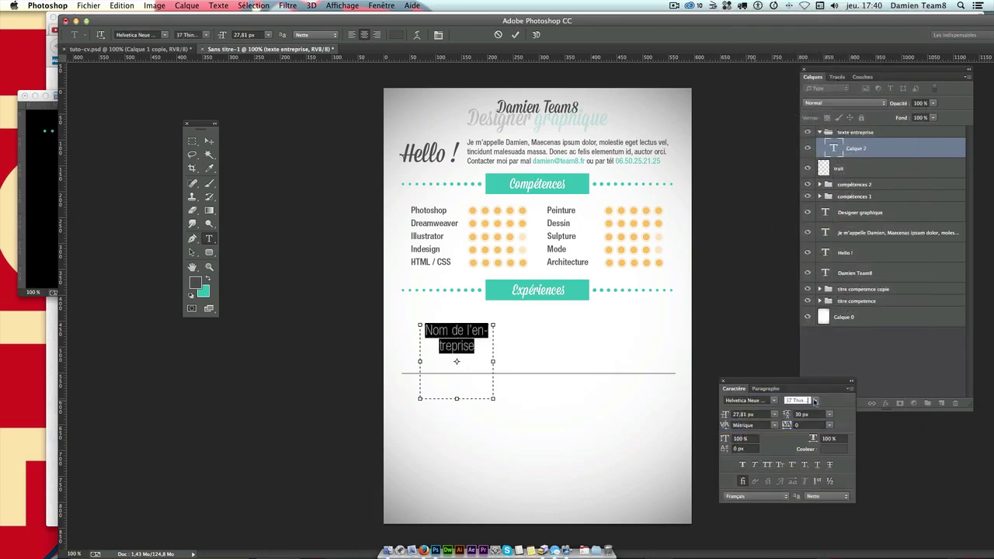
Try the 67 Medium and 57 Condensed styles and set the size to 20 px
click(814, 400)
click(814, 414)
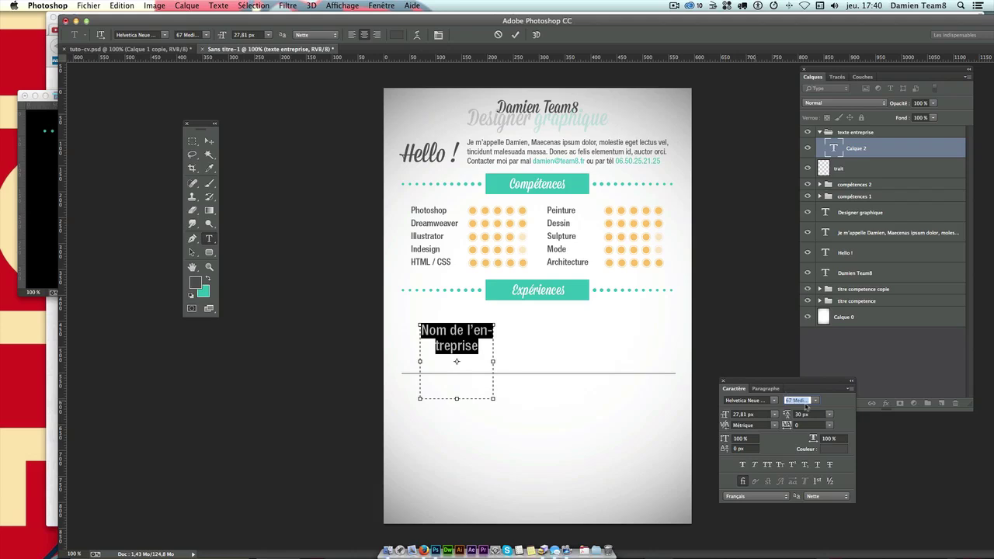
click(817, 402)
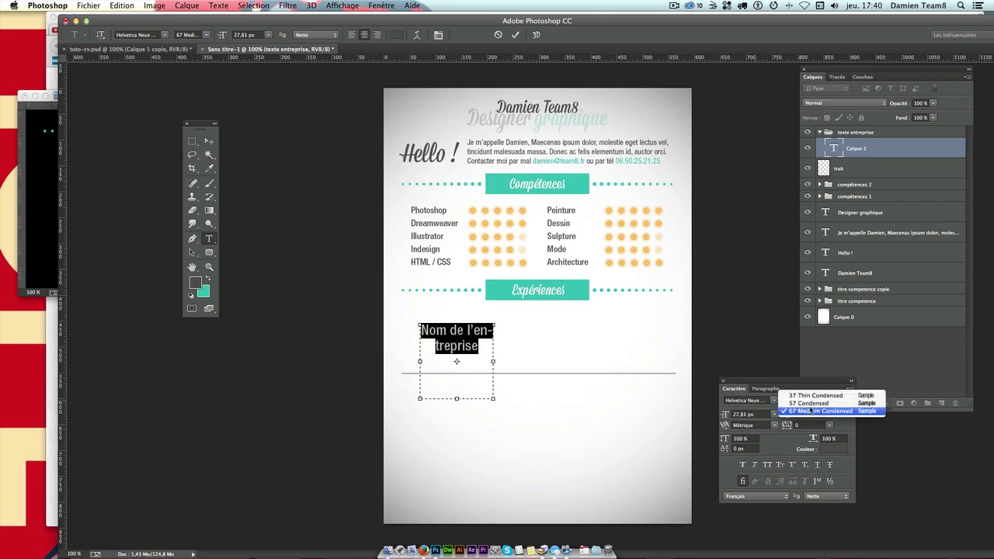
click(823, 406)
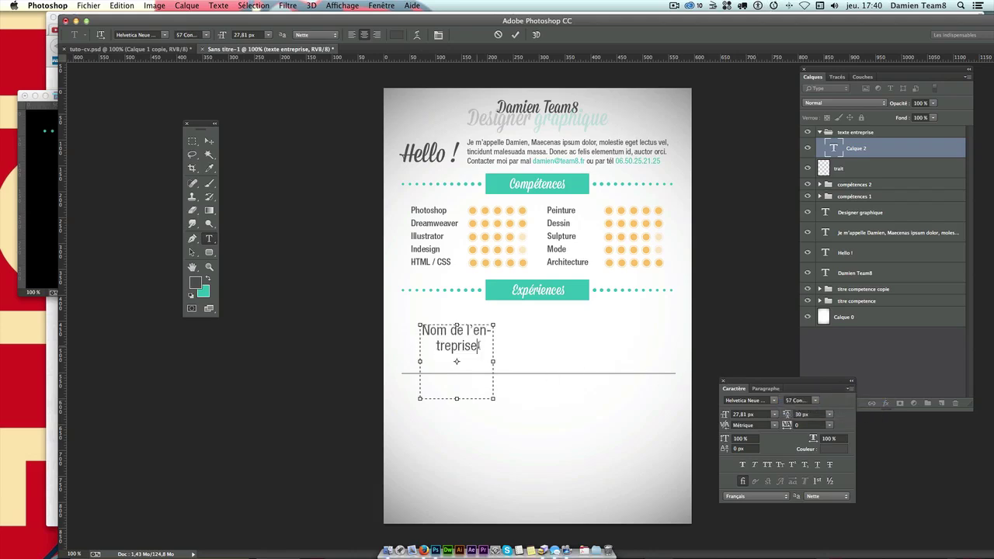
click(746, 414)
text(20)
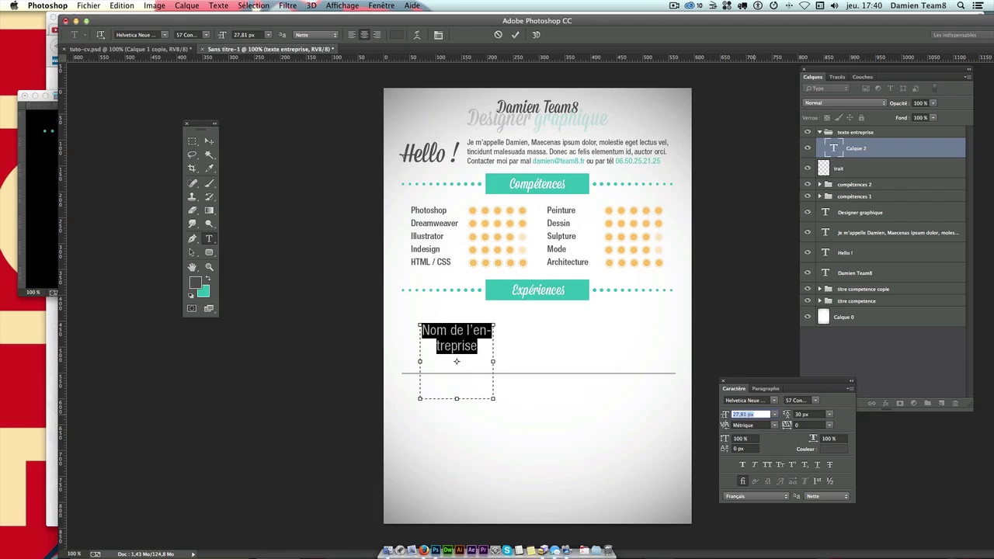
key(Return)
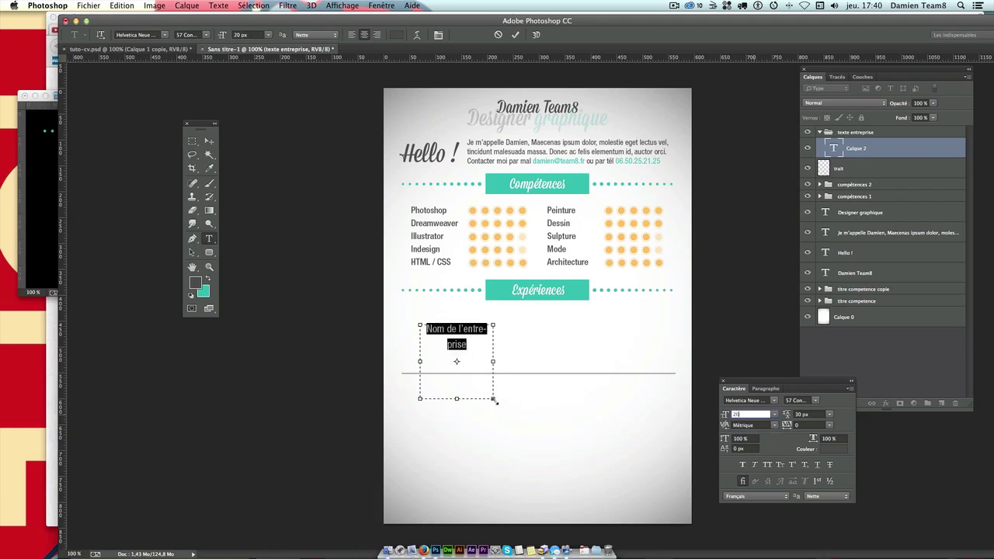
Make the company name all capitals at 18 px, resizing the text box to fit
drag(494, 399, 503, 400)
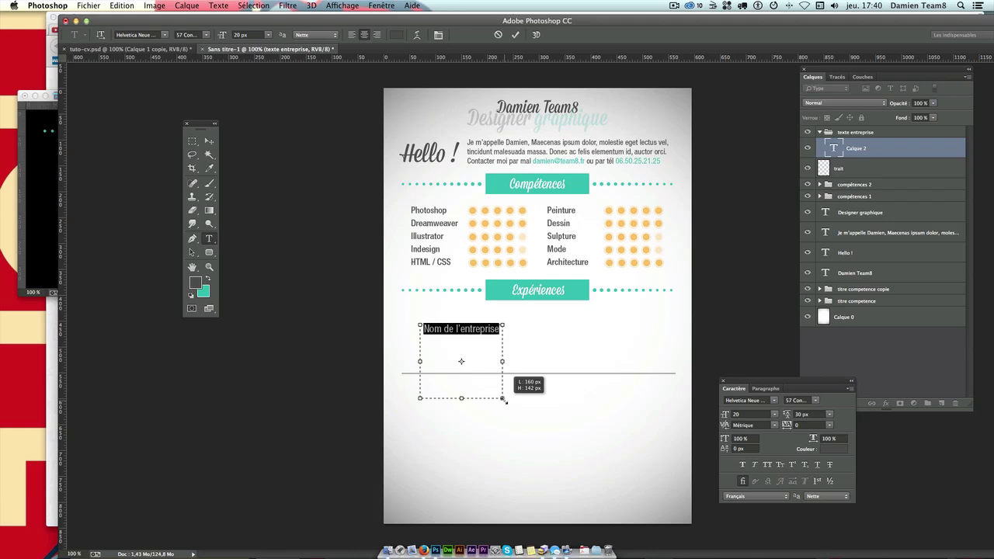
click(761, 414)
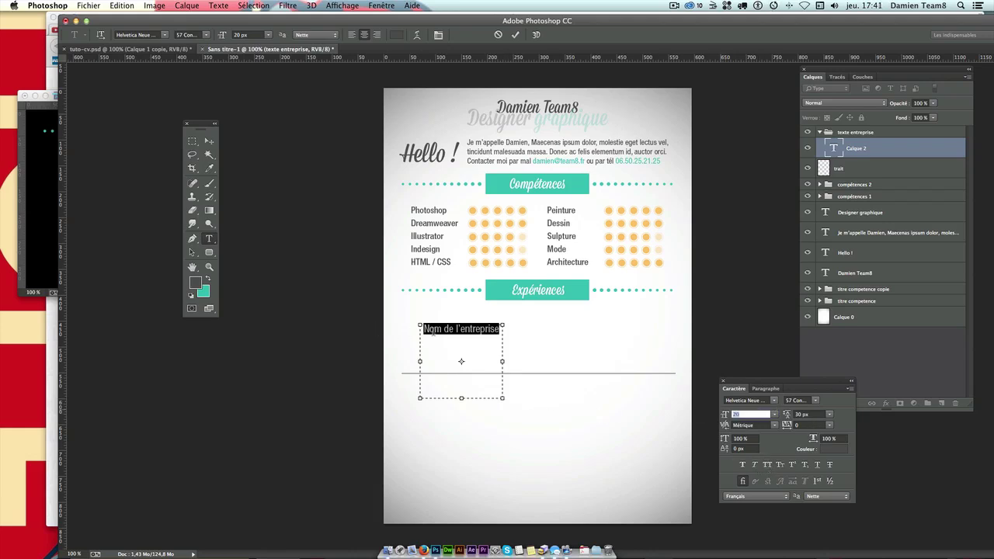
drag(424, 329, 501, 329)
click(767, 465)
drag(503, 398, 512, 395)
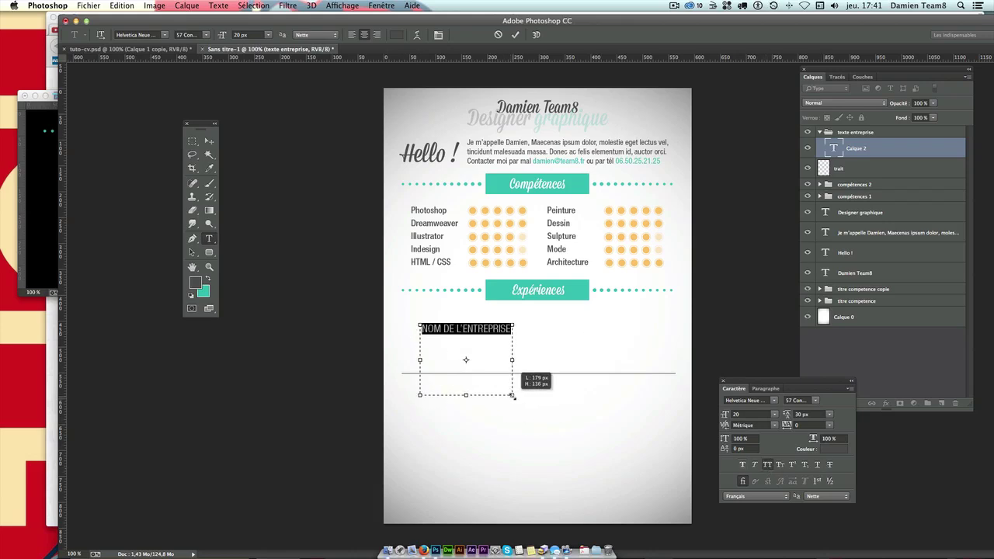
click(746, 413)
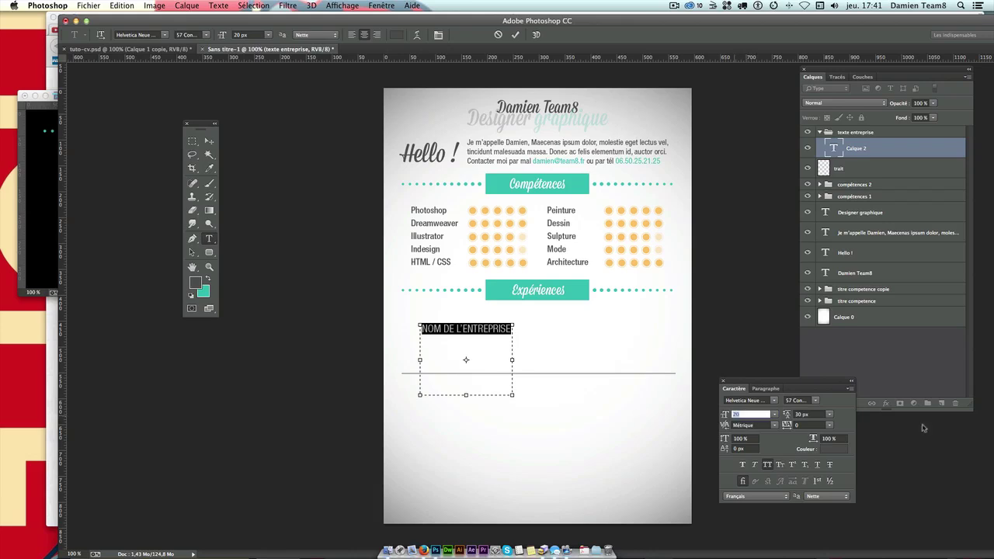
text(18)
key(Return)
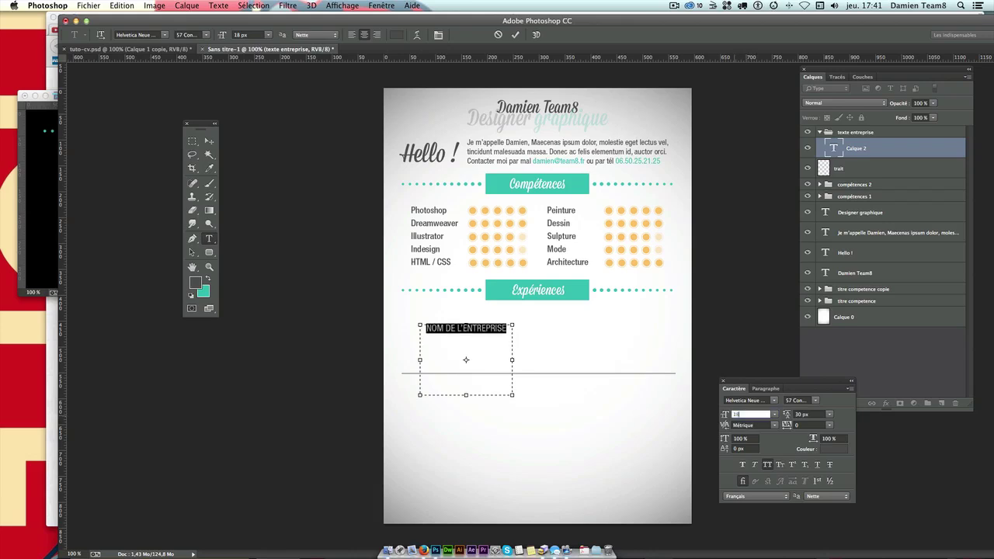
drag(510, 396, 505, 394)
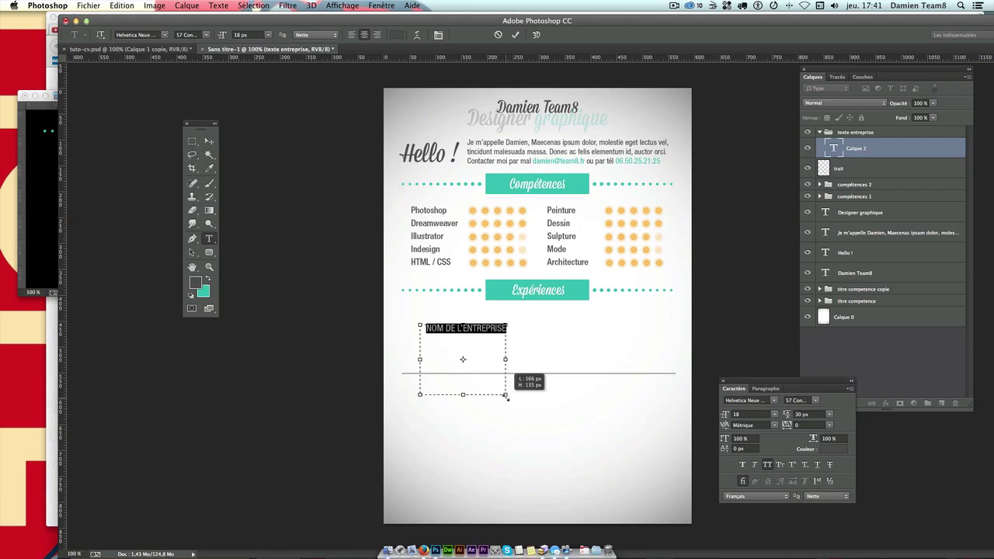
Set the whole company name to 67 Medium and move to the end of its line
key(super+a)
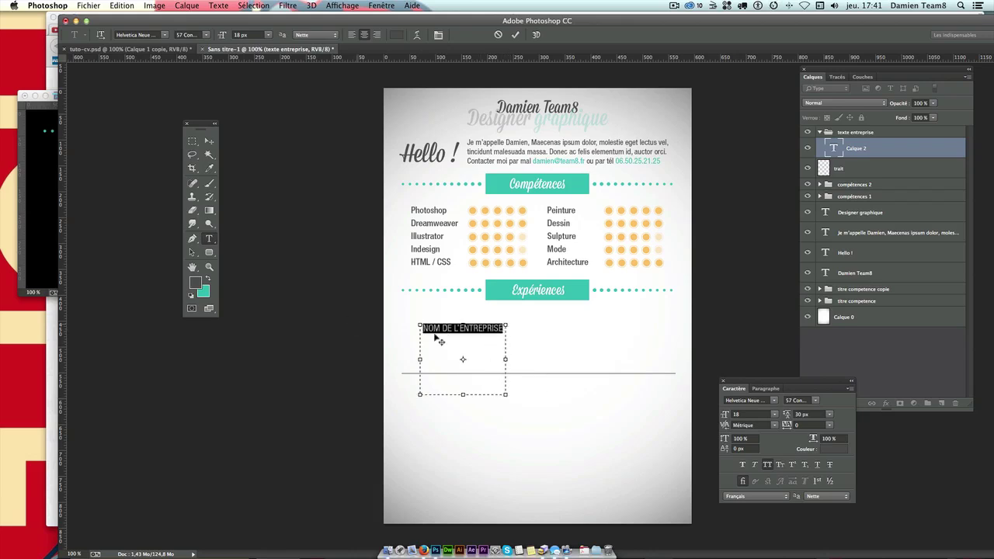
click(814, 400)
click(812, 410)
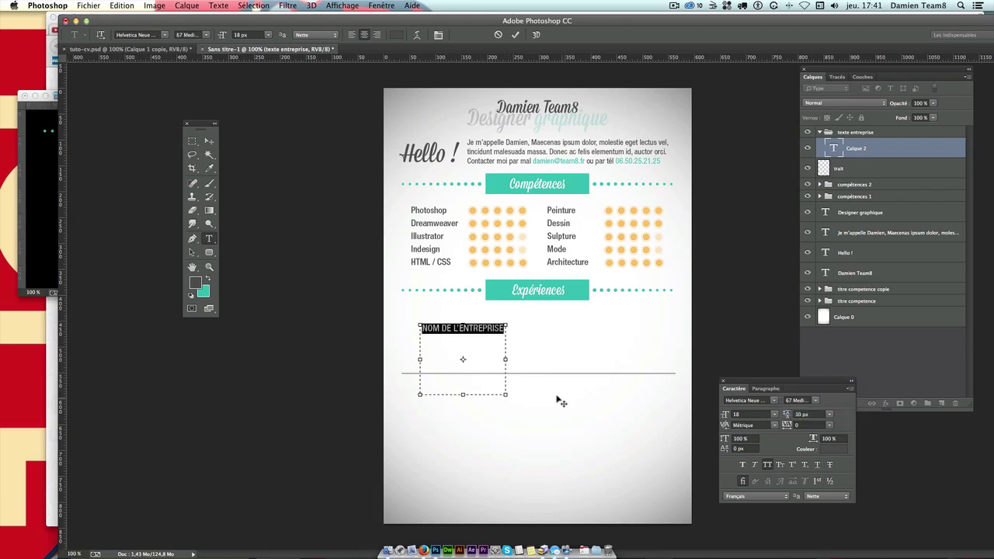
click(472, 346)
double_click(503, 328)
drag(505, 328, 388, 328)
key(ctrl+h)
key(BackSpace)
text(D)
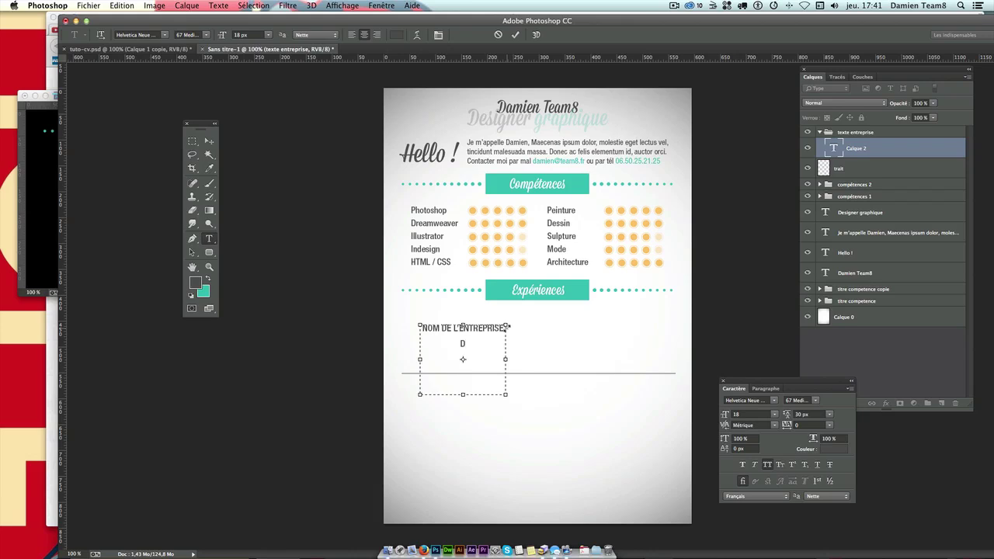
Add a 'Designer graphique' line below the name with all capitals turned off
text(E)
text(SIGNER )
text(GRA)
text(PHIQUE)
drag(422, 344, 503, 344)
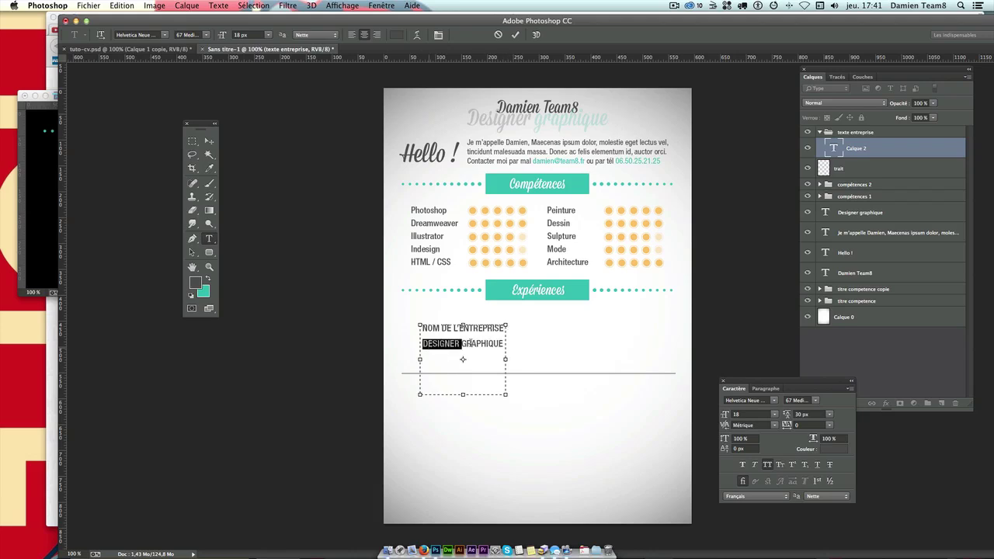
click(768, 464)
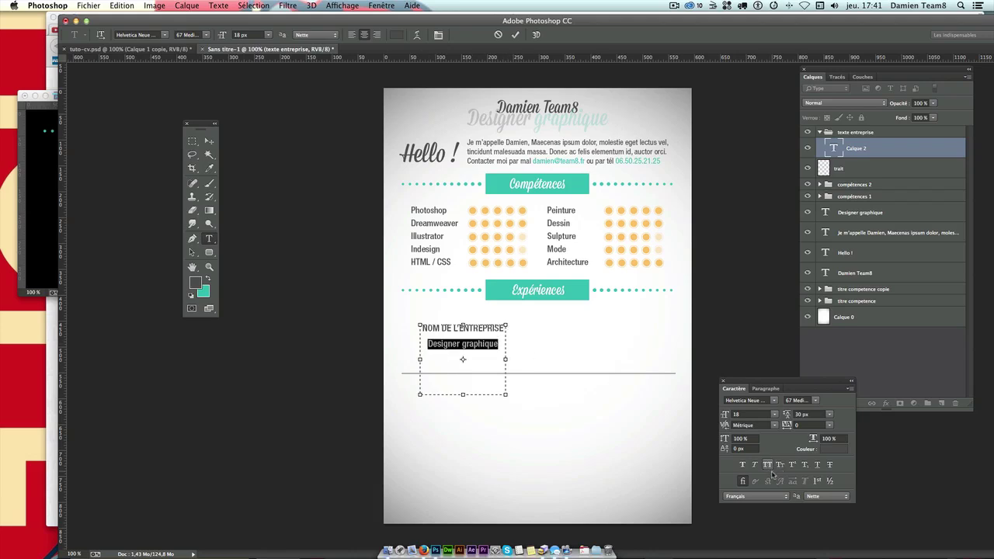
click(496, 349)
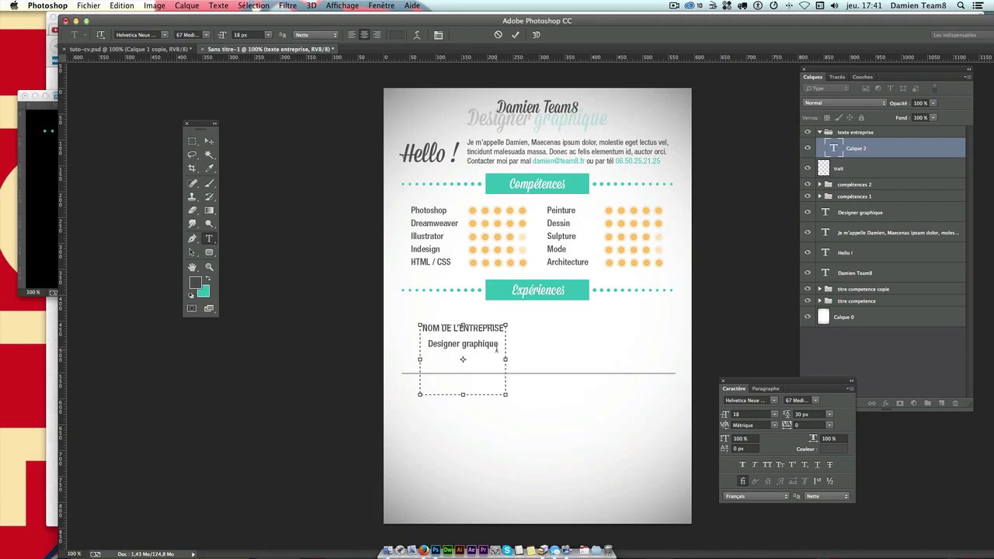
double_click(498, 349)
click(501, 342)
Set the leading of all the text to 20 px
key(ctrl+a)
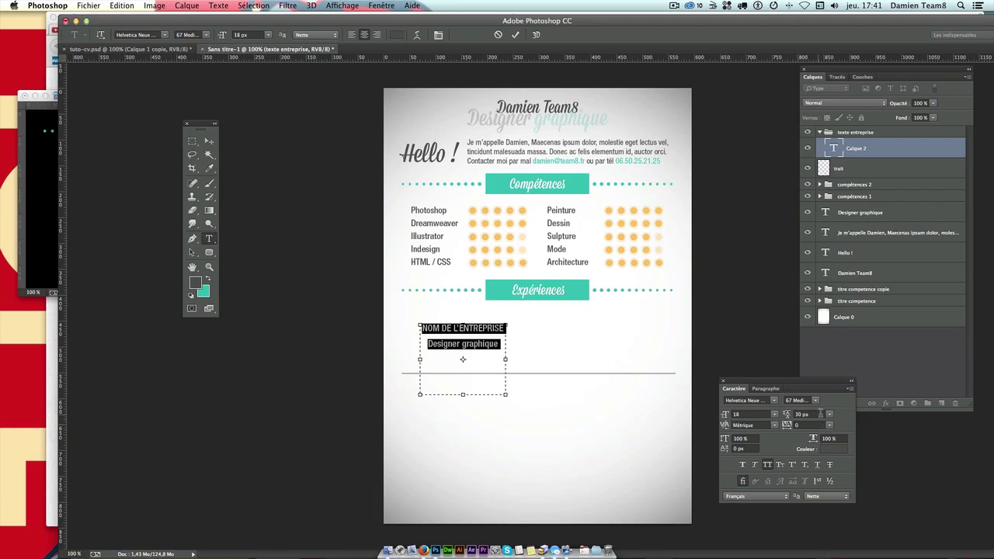
click(811, 414)
text(20)
key(Return)
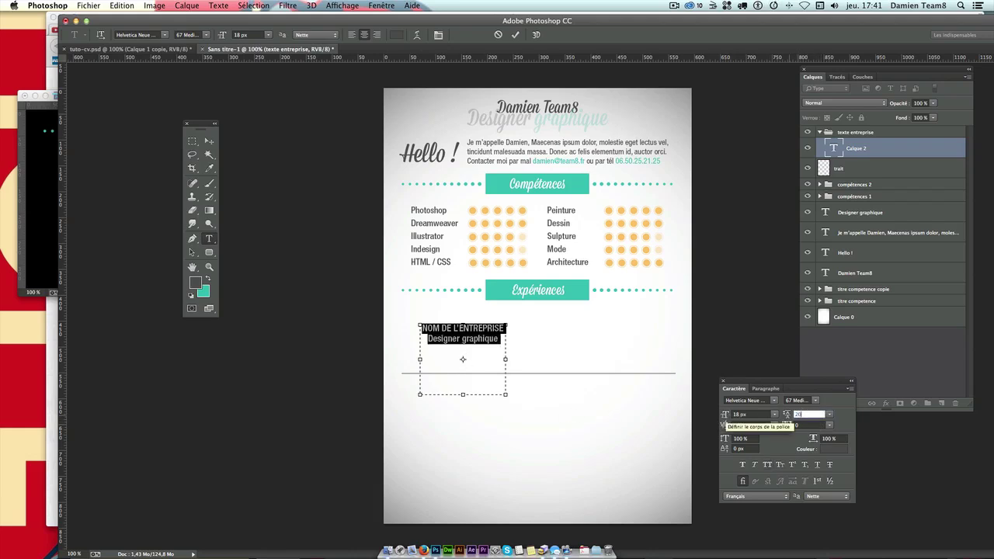
click(463, 350)
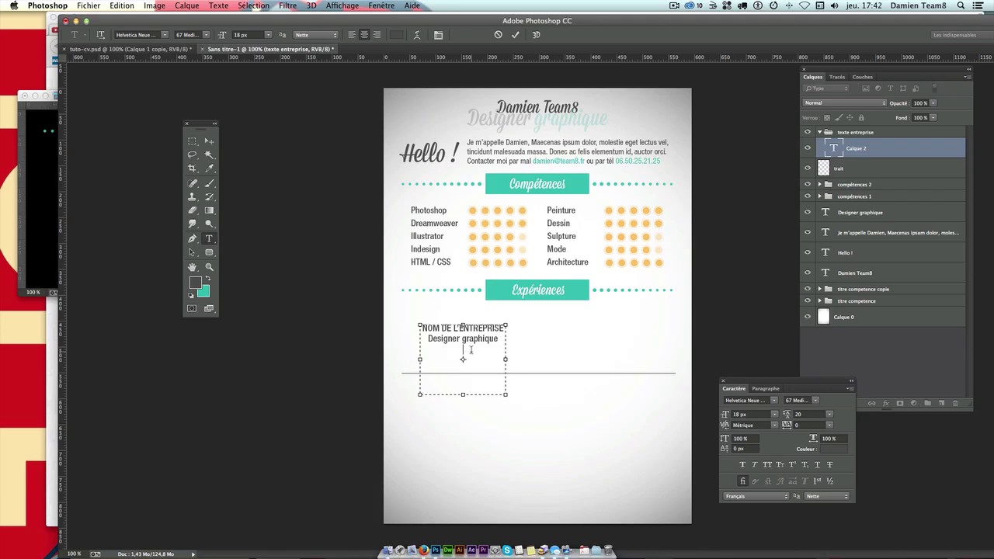
Add the description 'Conception de site Internet - Communication visuelle et charte graphique' at 14 px
text(Concep)
text(tion de site)
text( Internet)
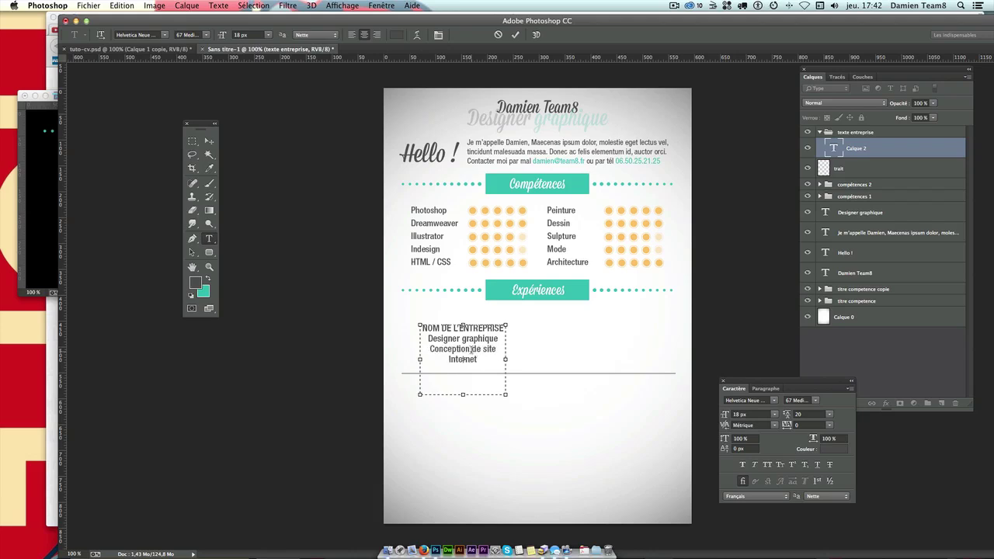
text( - )
text(Communica)
text(tion visuelle )
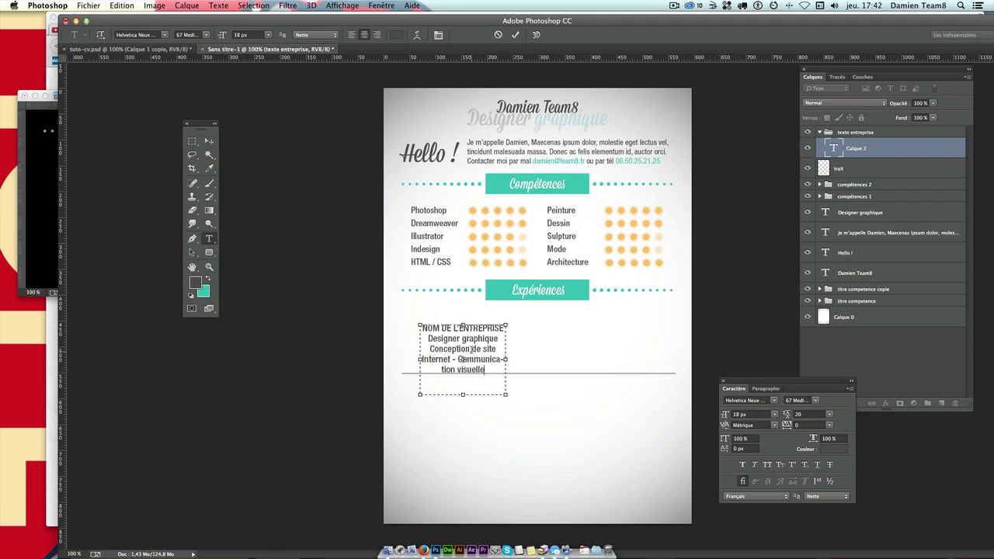
text(e)
text(t chart)
text(e gr)
text(aphique)
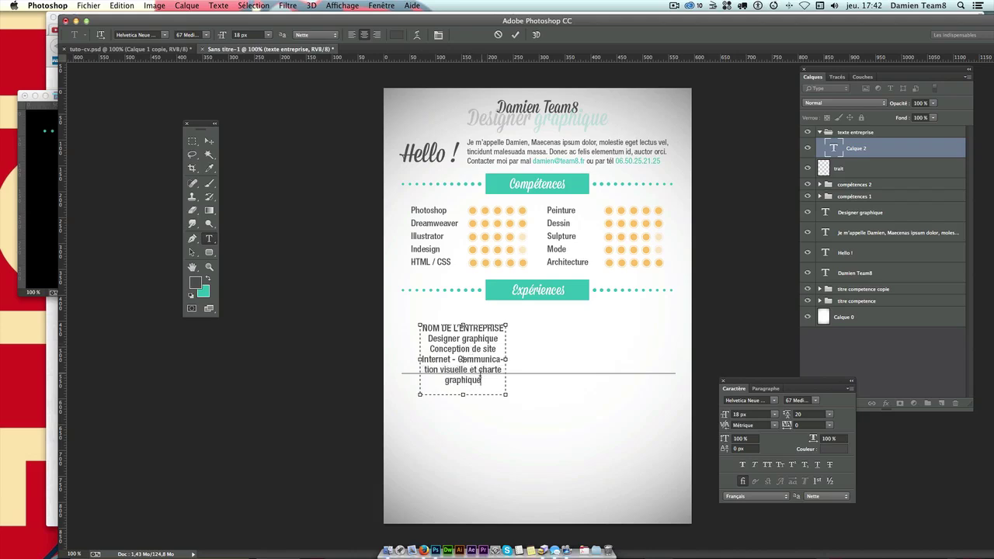
drag(482, 380, 405, 349)
drag(491, 382, 411, 348)
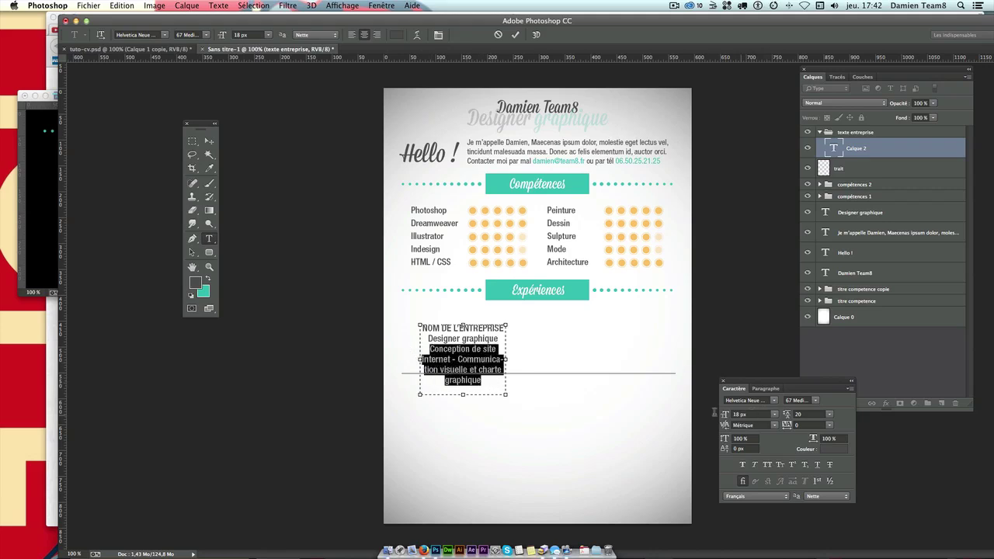
drag(715, 412, 691, 417)
text(14)
key(Return)
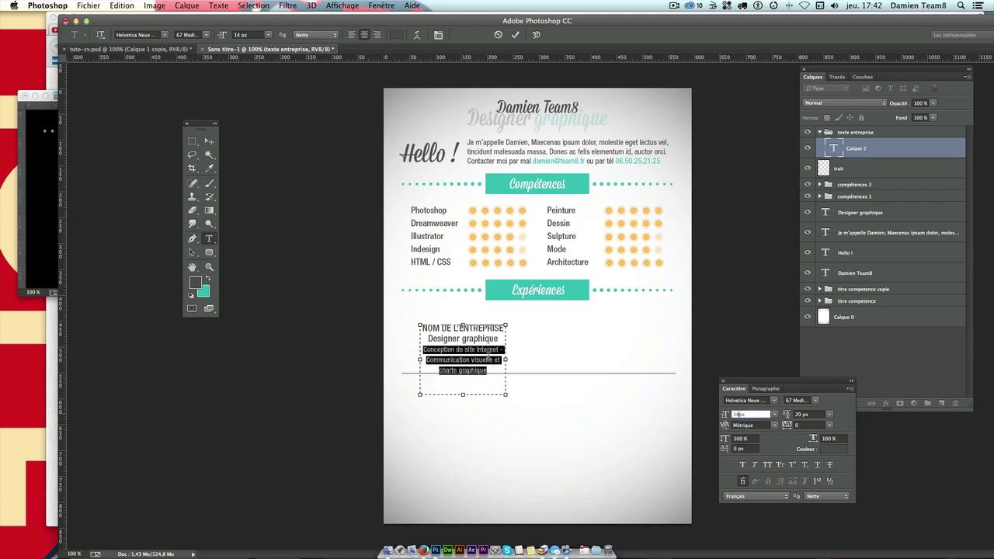
Set the description lines in the 57 Condensed style
click(487, 358)
drag(494, 369, 407, 351)
click(821, 402)
click(812, 386)
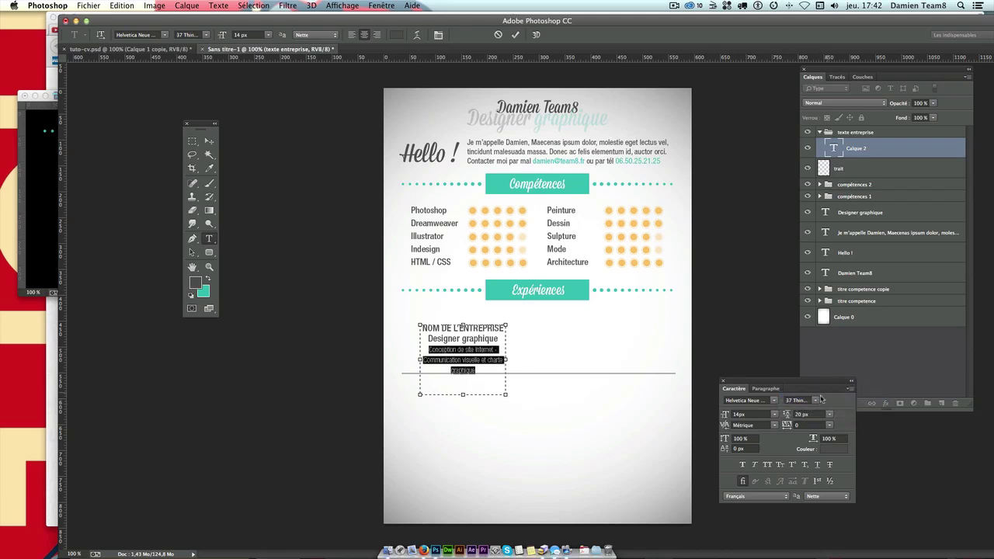
click(814, 400)
click(811, 404)
click(489, 368)
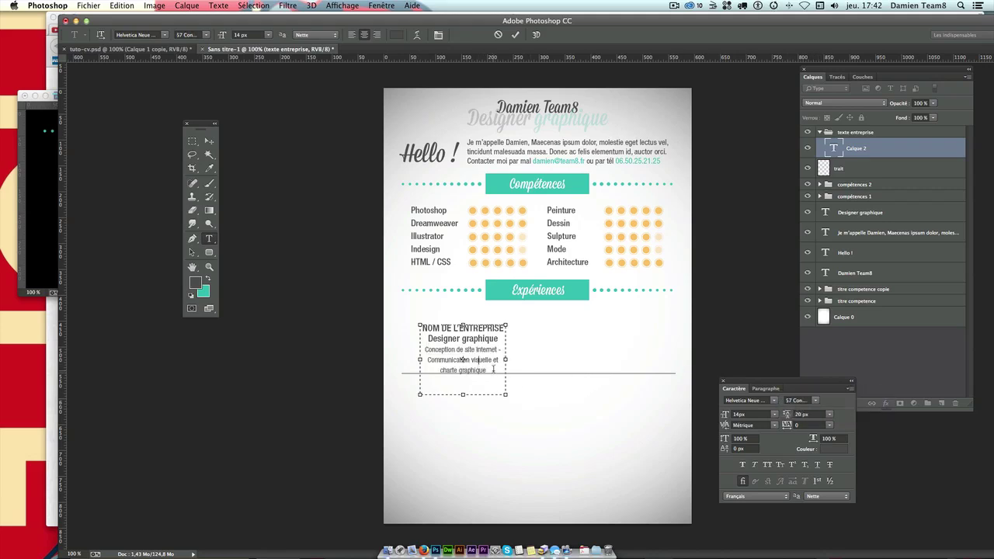
Size the job title at 15 px and the company name at 16 px
triple_click(444, 338)
click(742, 414)
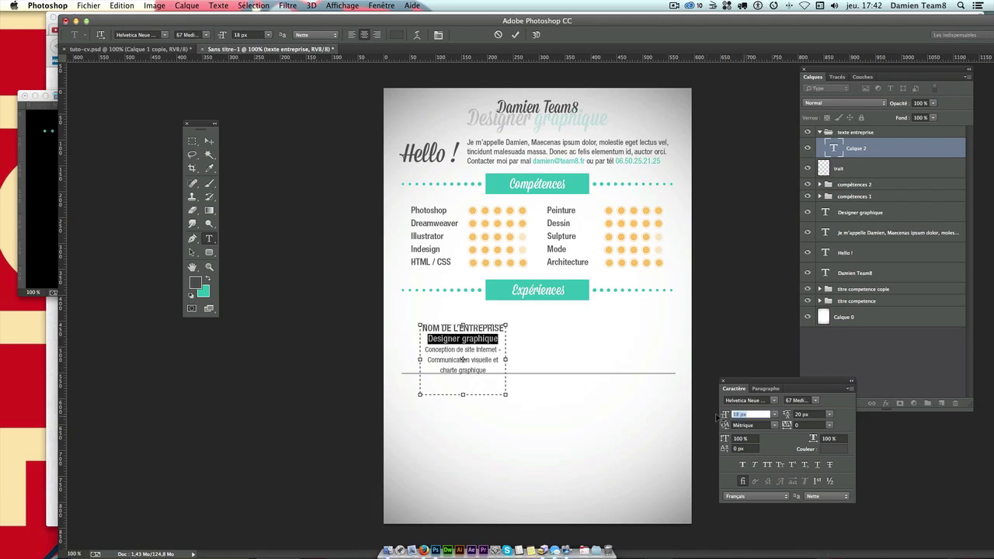
text(15)
key(Return)
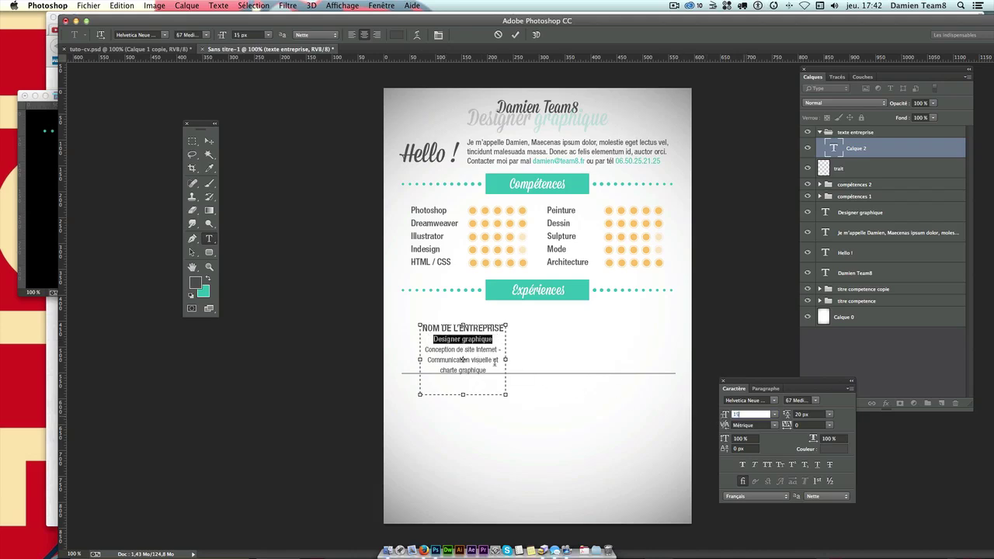
triple_click(482, 328)
click(741, 414)
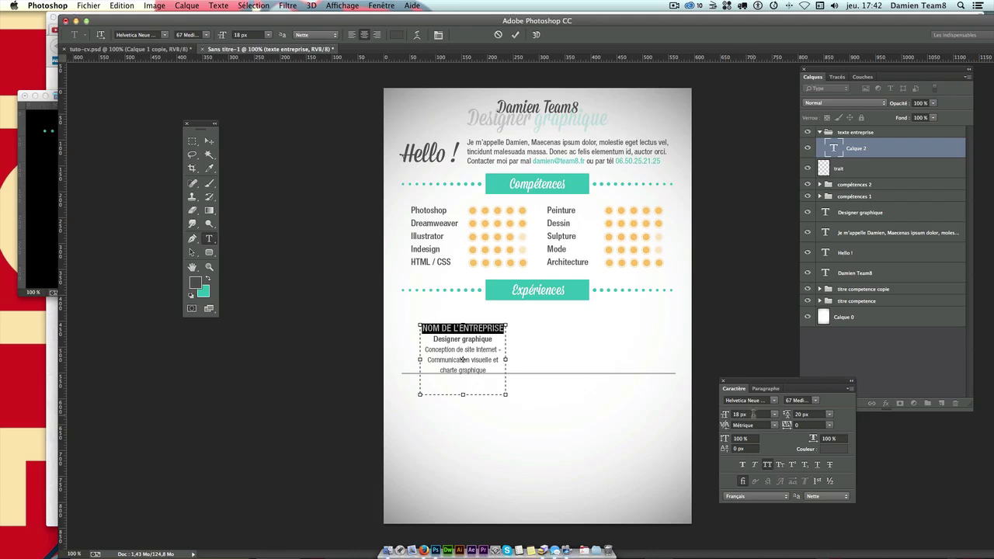
text(1)
key(Return)
text(16)
key(Return)
Enlarge the text box and add the dates line 2010-2013
click(504, 375)
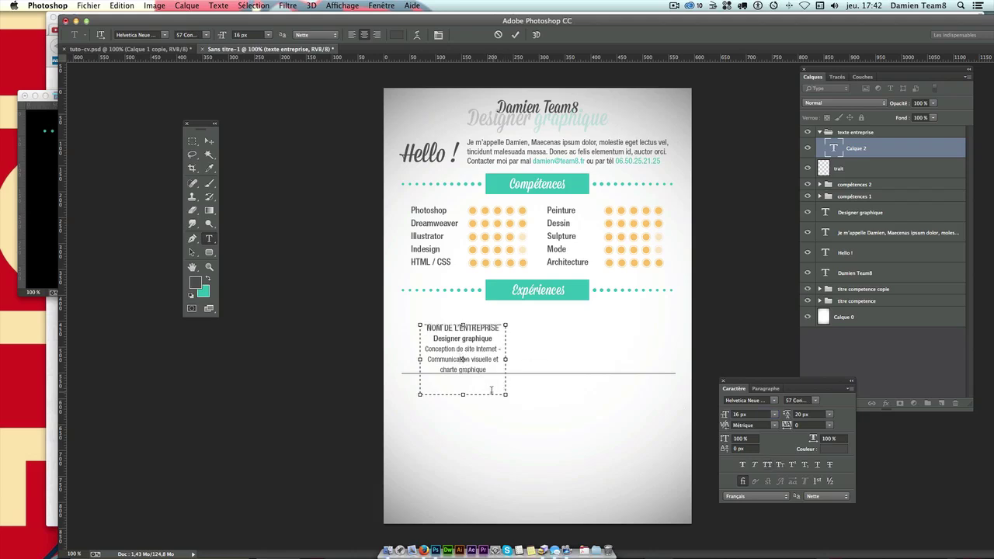
drag(465, 395, 463, 377)
drag(472, 380, 465, 390)
click(487, 370)
text(10)
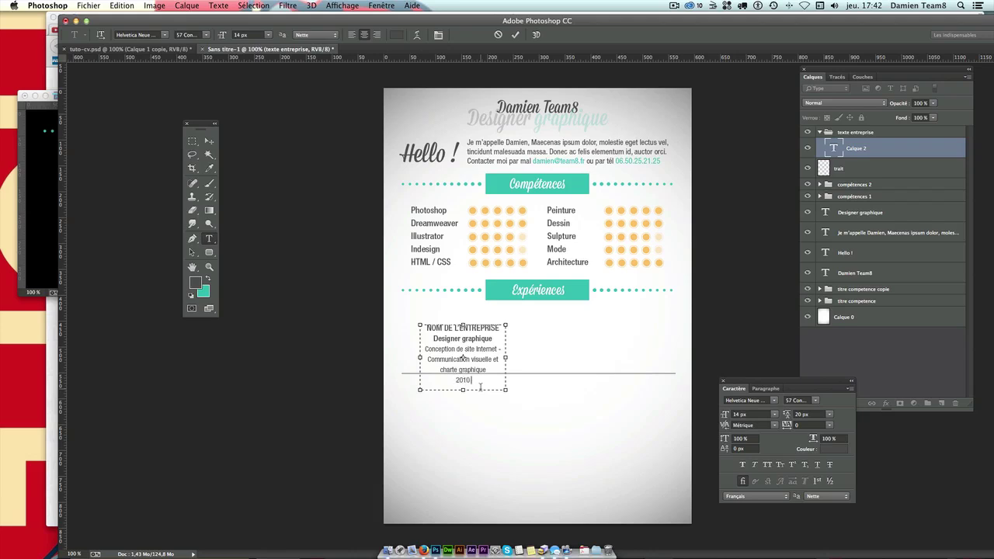
text(-2013)
drag(497, 327, 427, 327)
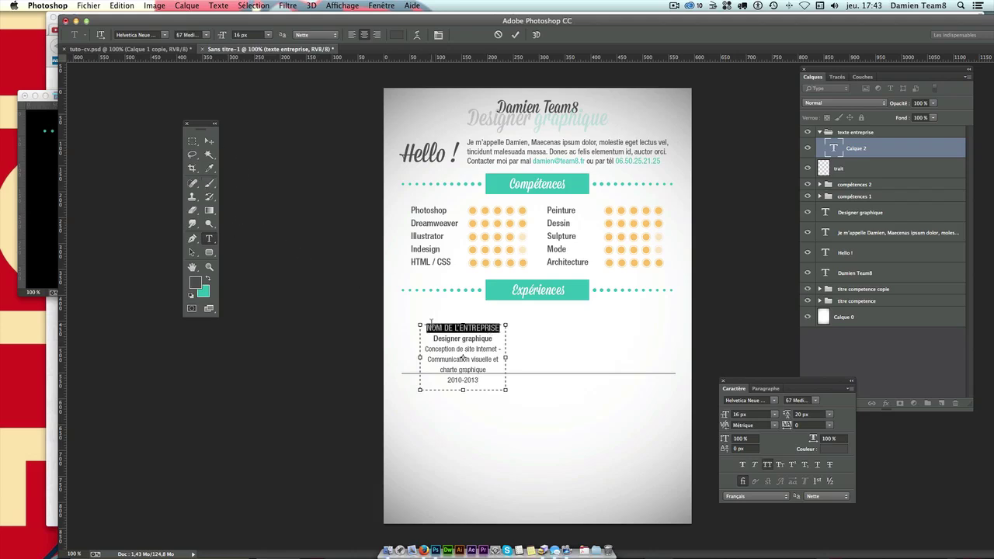
Colour the company name salmon-red #df6560 and finish editing the text
click(196, 283)
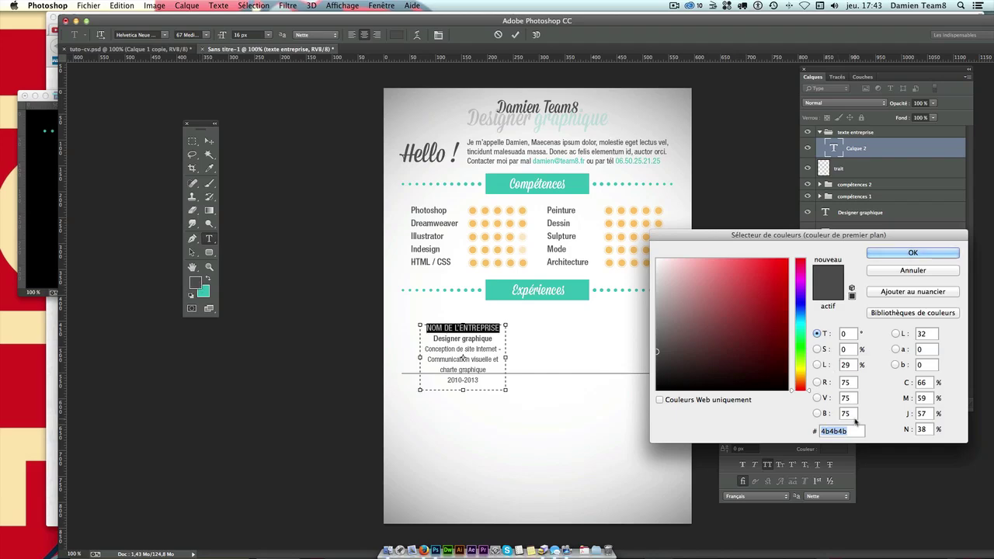
text(df)
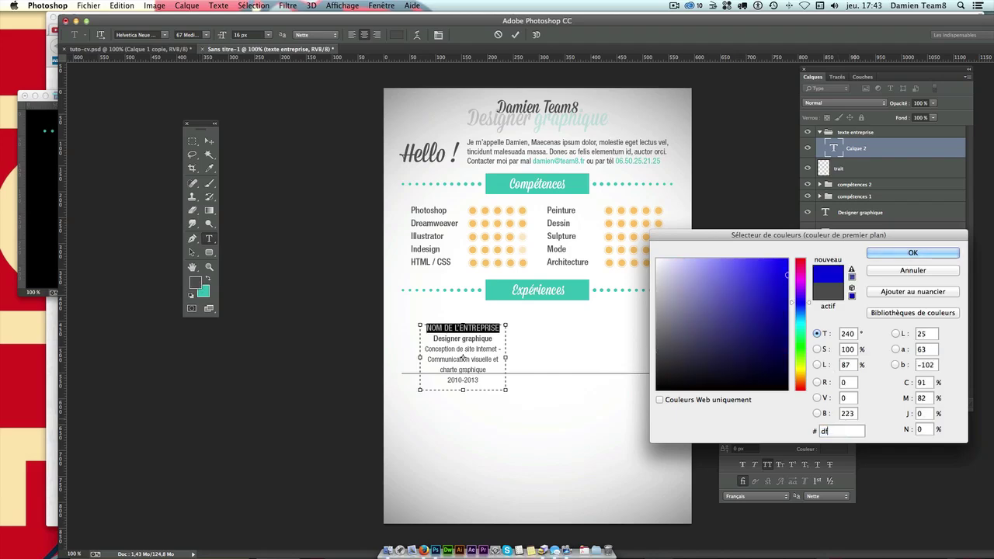
text(6560)
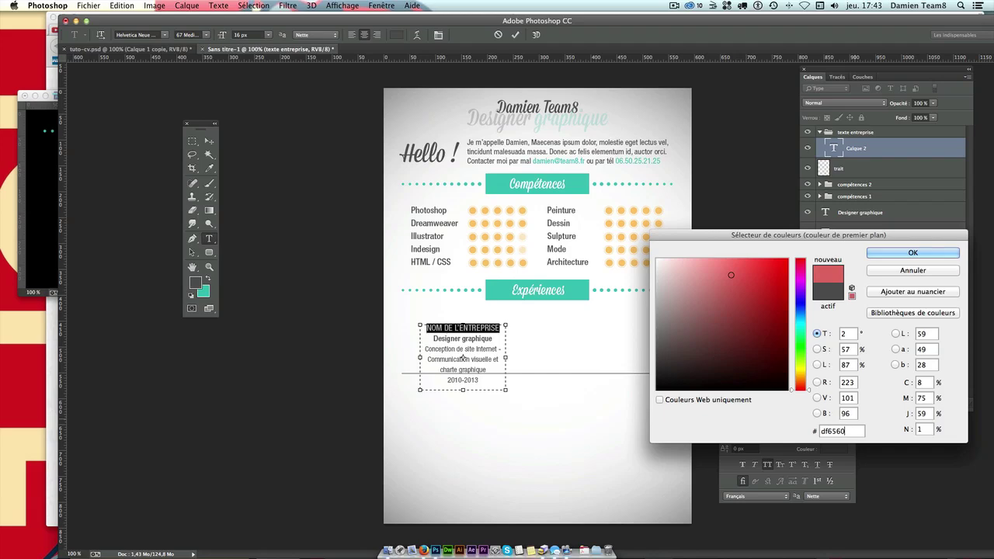
key(Return)
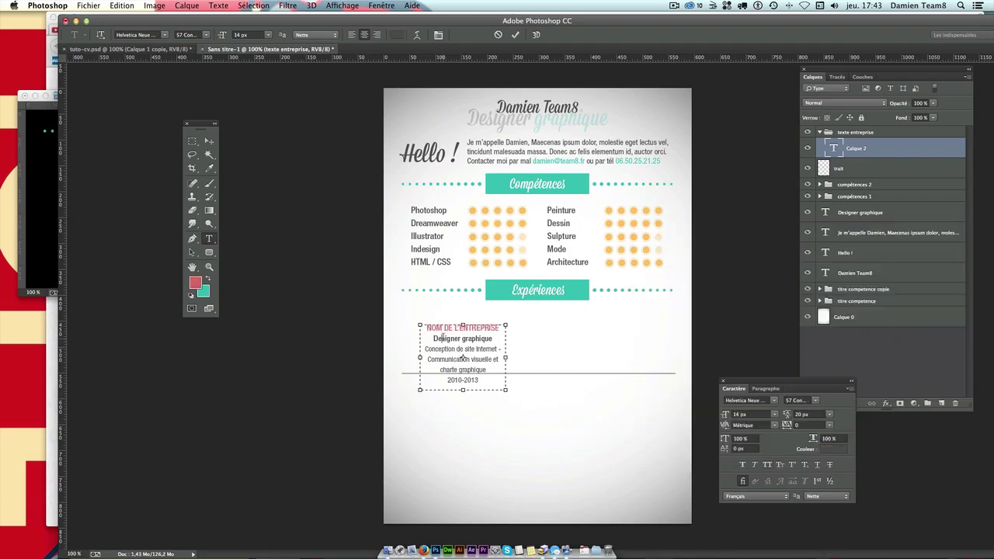
triple_click(438, 338)
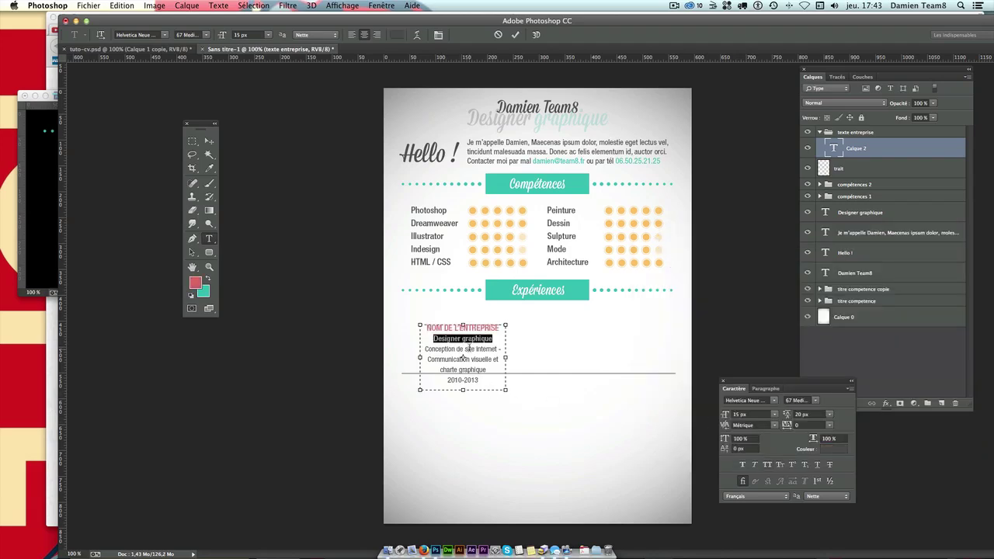
drag(424, 349, 479, 381)
click(479, 379)
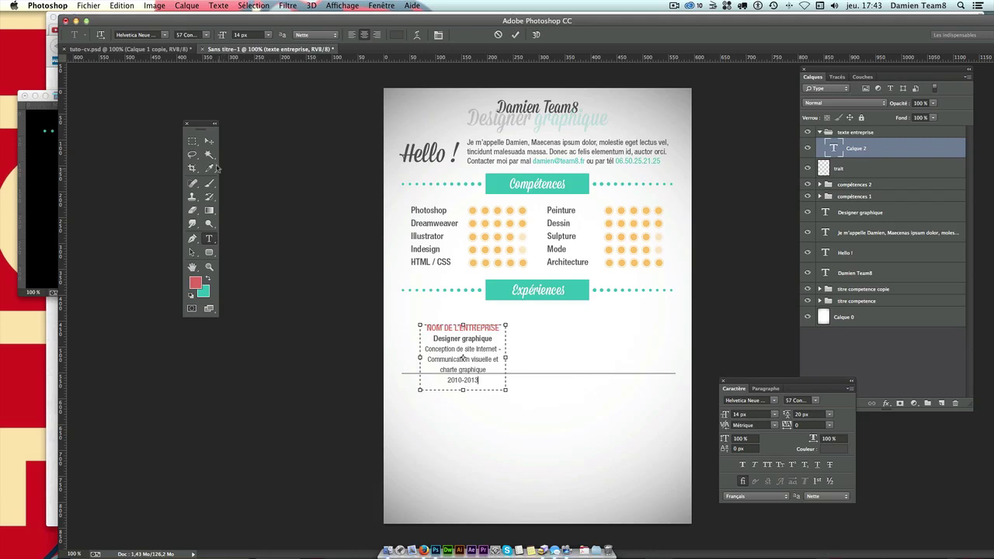
click(209, 140)
Reposition the experience text block slightly higher
drag(481, 401, 481, 382)
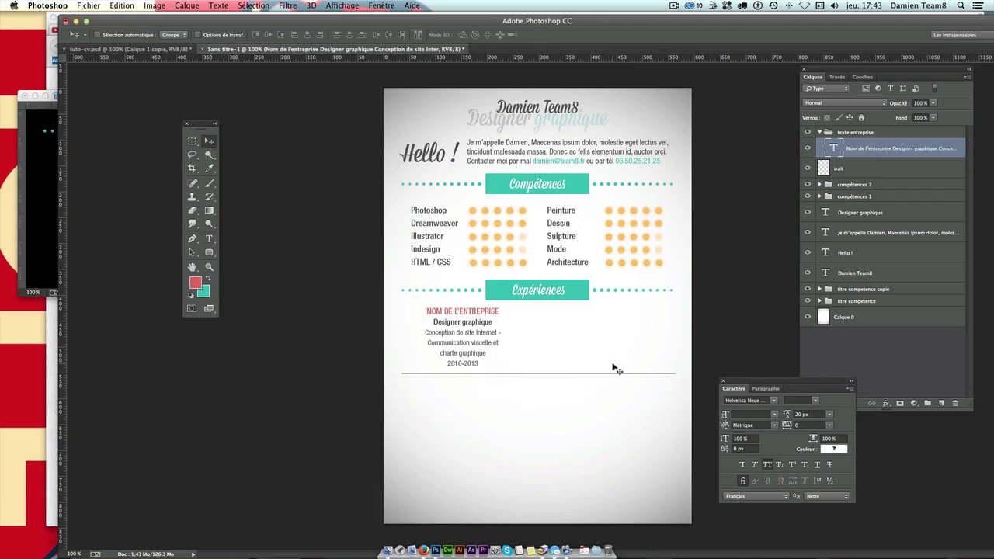
key(Down)
key(Down)
key(Down)
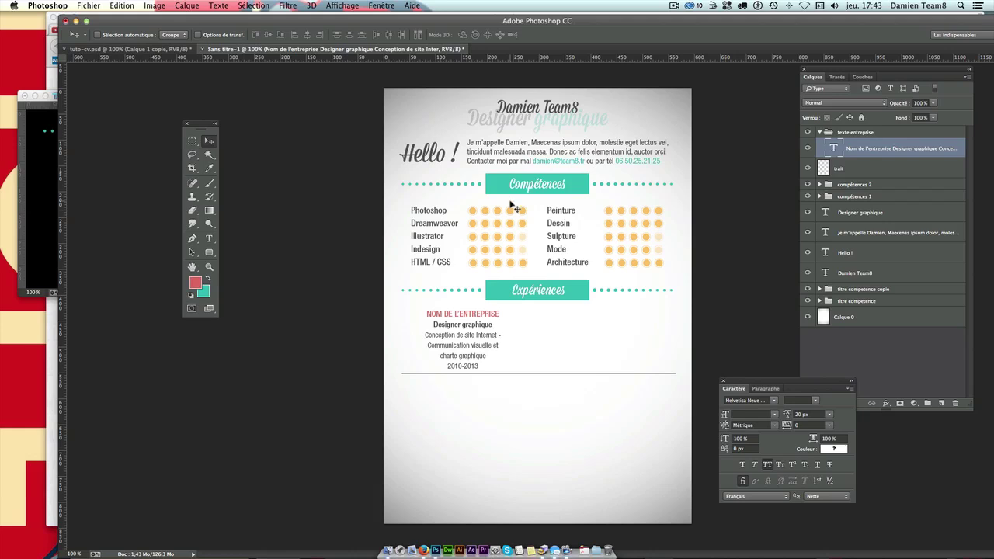
key(Down)
key(Down)
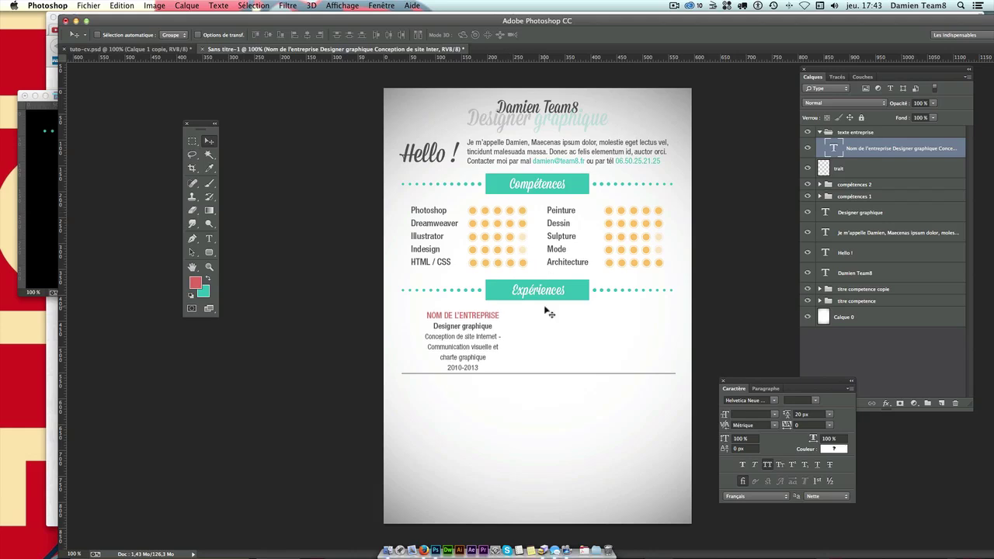
key(Down)
key(Down)
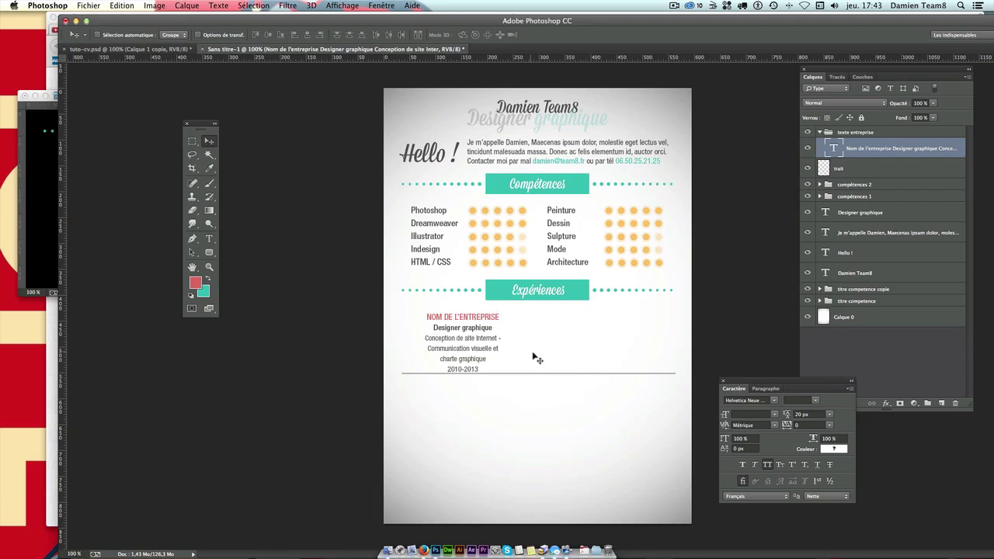
Nudge the timeline line 3 px down and 1 px left
click(850, 171)
key(Down)
key(Down)
key(Down)
key(Down)
key(Down)
key(Down)
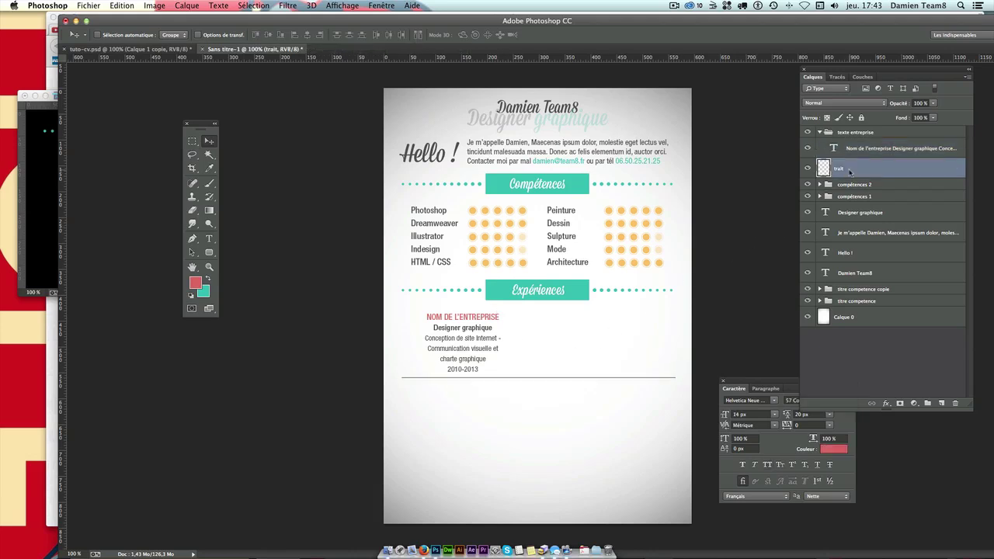
key(Down)
key(Down)
key(Down)
key(Down)
key(Down)
key(Down)
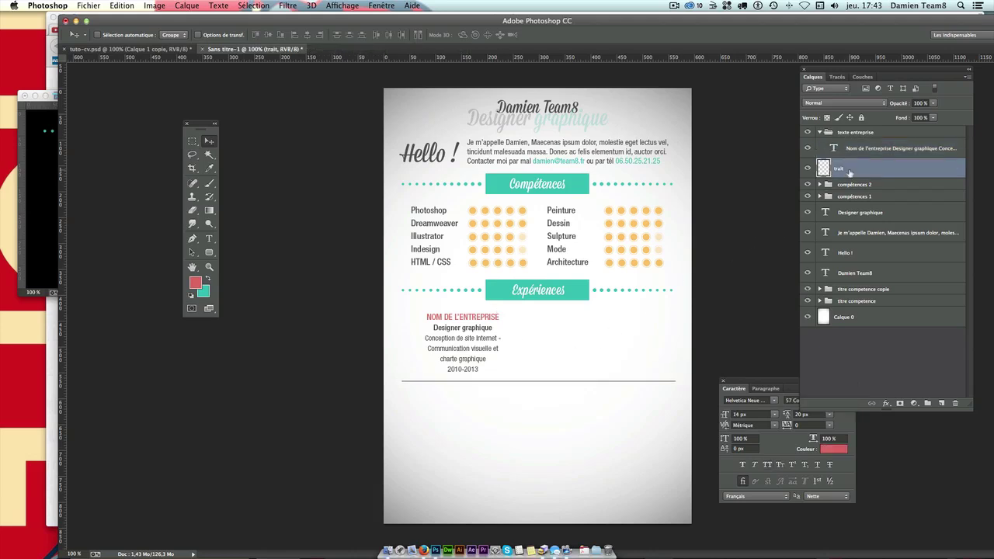
key(Down)
key(Down)
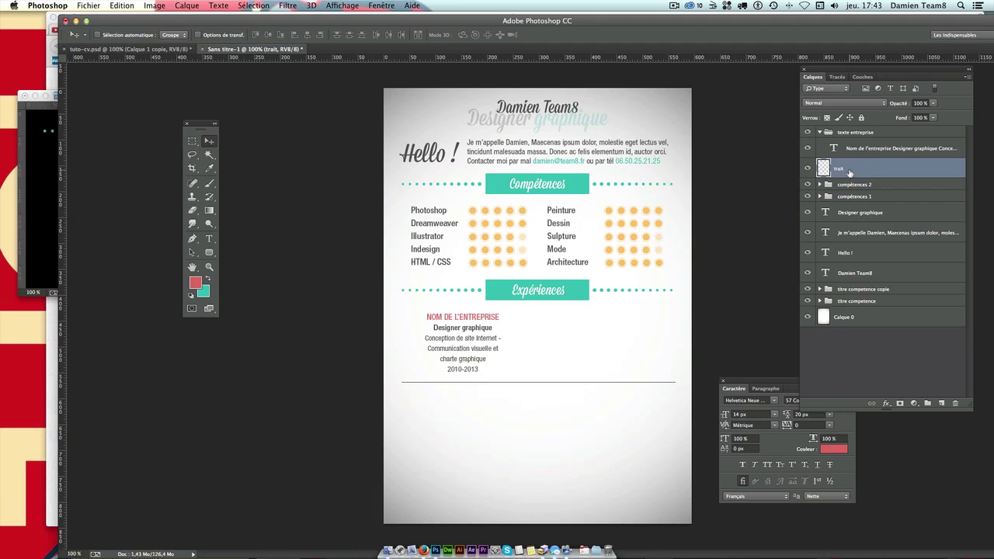
key(ctrl+t)
key(Left)
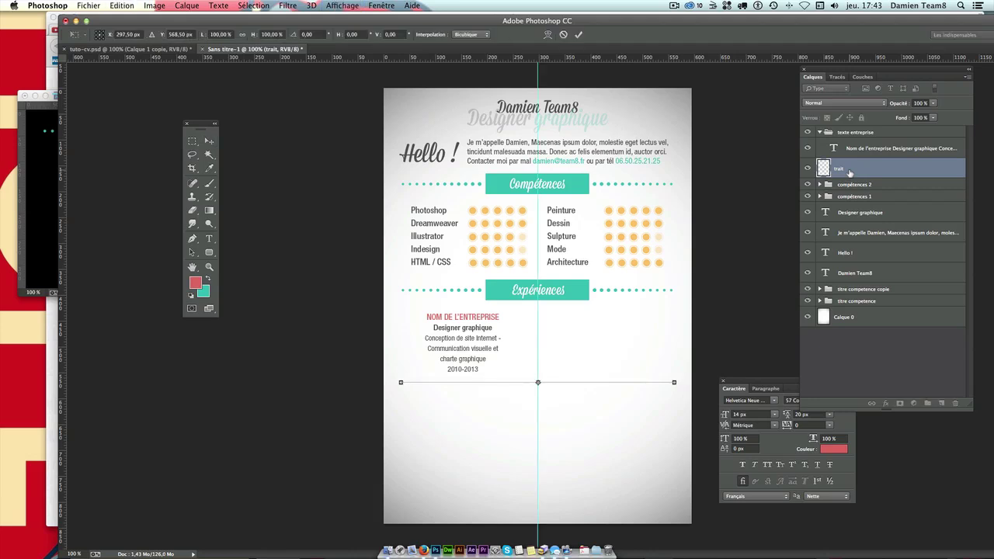
key(super+semicolon)
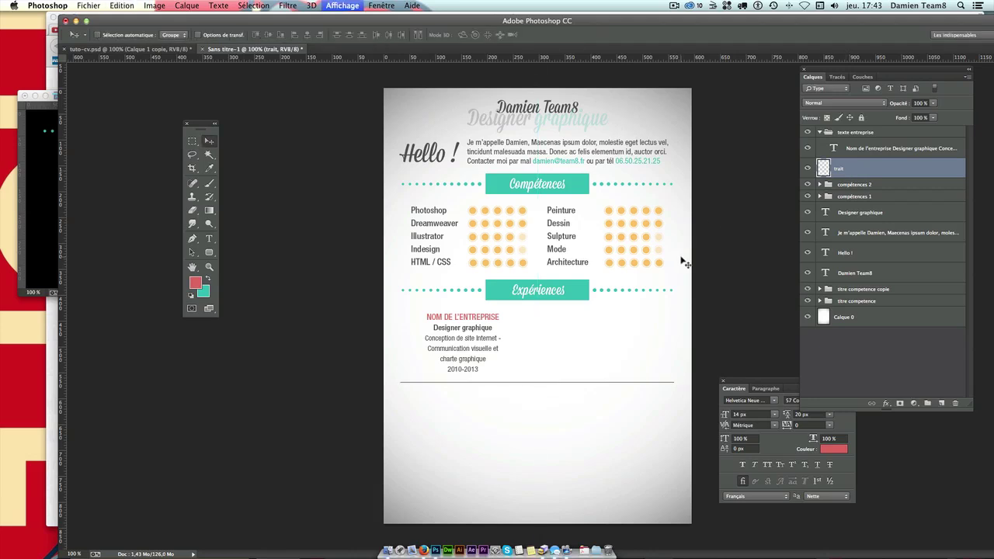
Copy the puce rouge dot from elements.psd into the CV and order it with the texte entreprise group
click(41, 216)
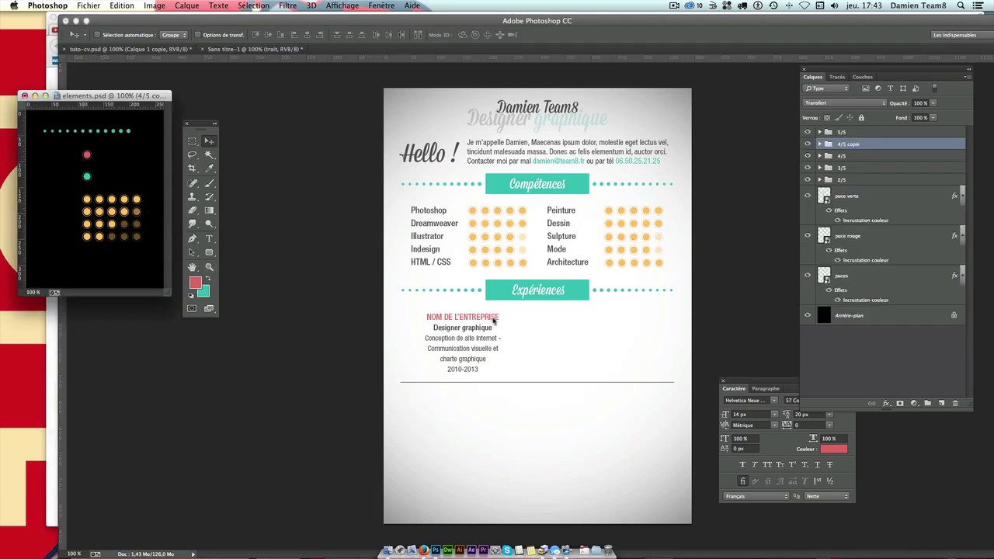
super+click(86, 156)
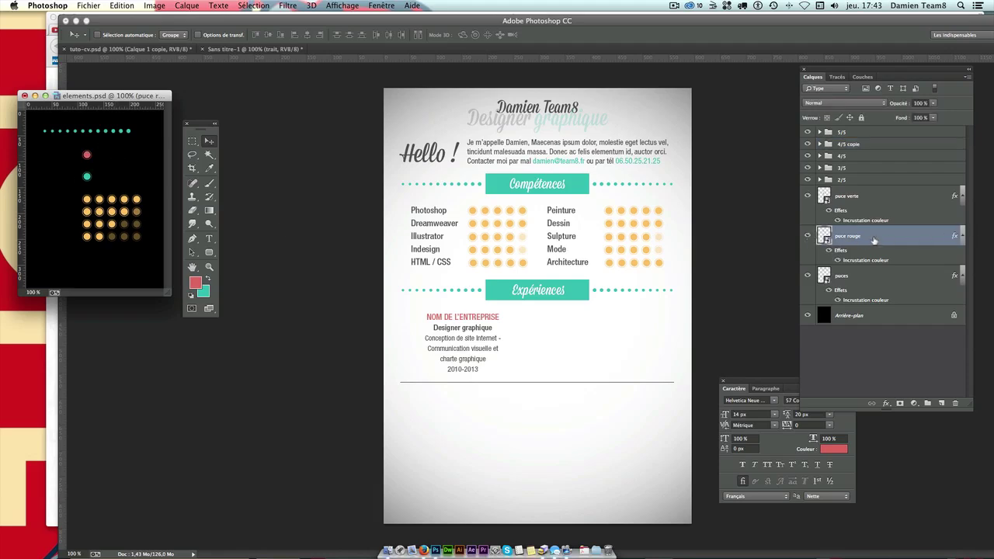
drag(826, 240, 461, 383)
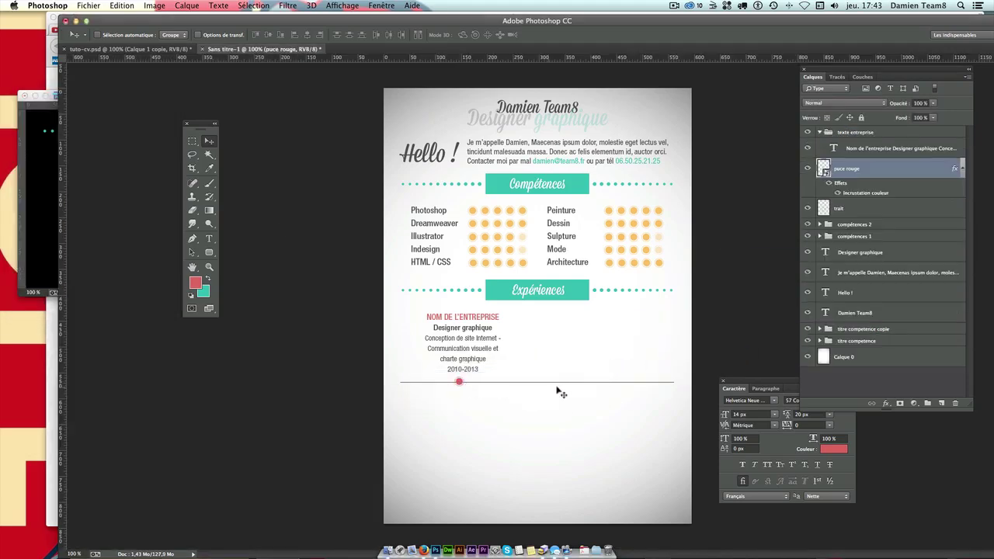
click(809, 132)
click(809, 132)
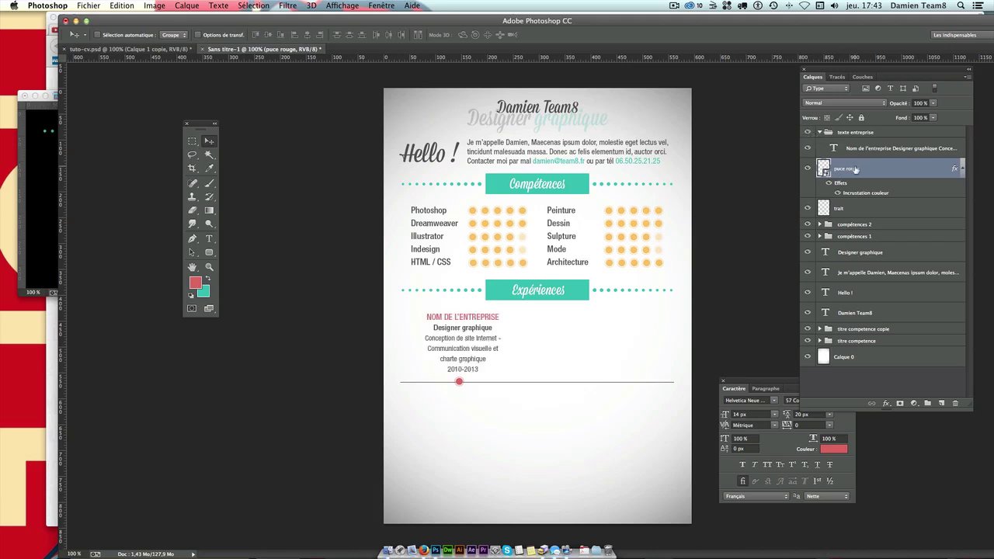
click(809, 132)
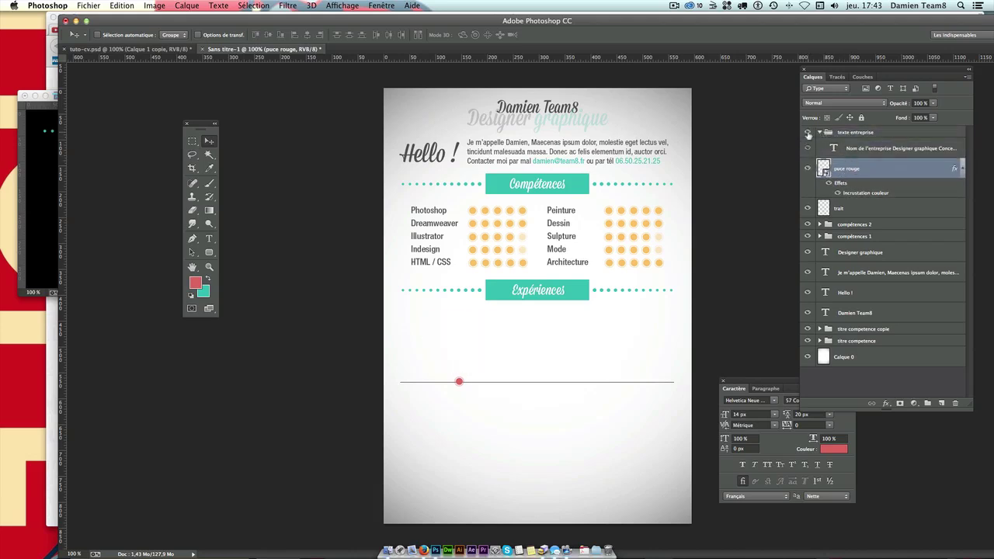
click(809, 132)
drag(825, 134, 842, 138)
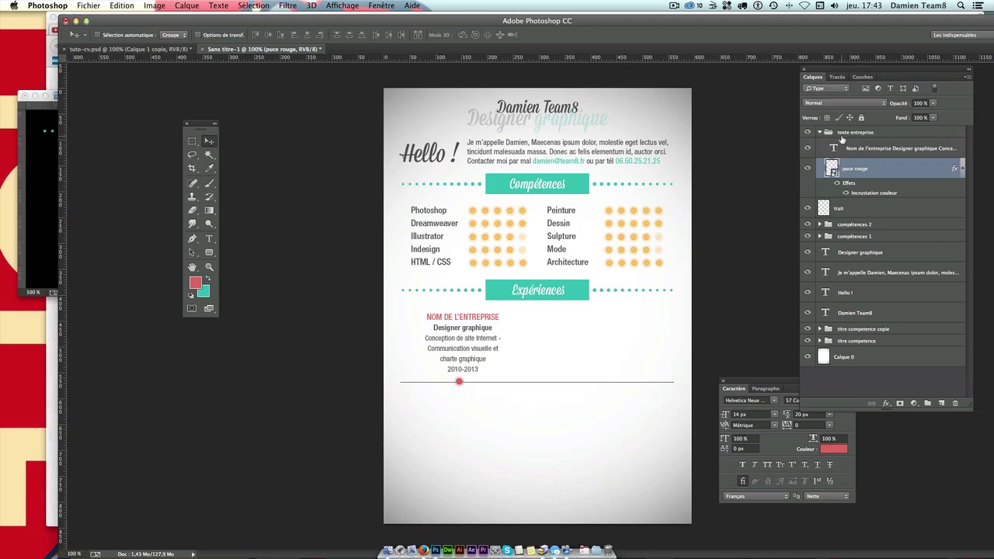
Nudge the red dot slightly right and collapse the texte entreprise group
drag(490, 413, 495, 413)
click(825, 133)
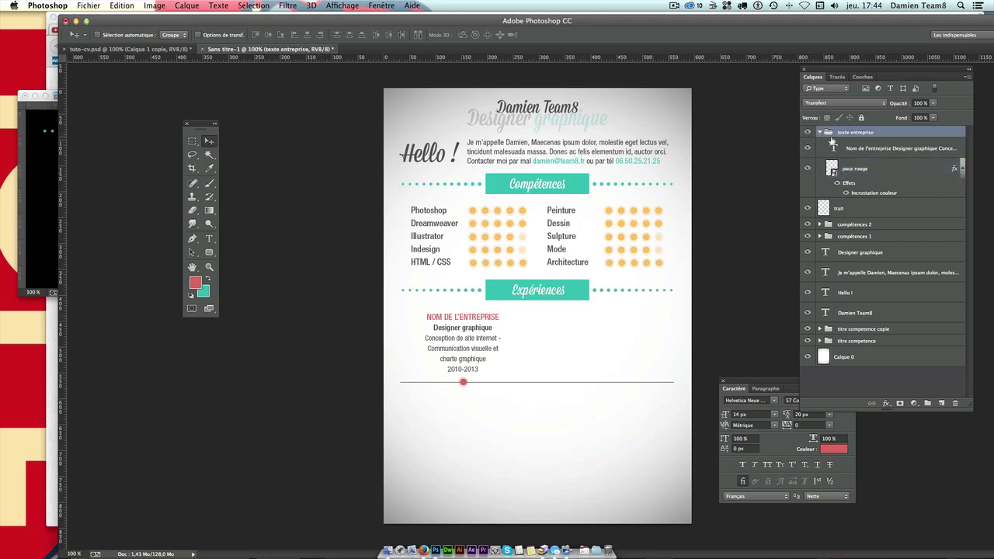
click(820, 133)
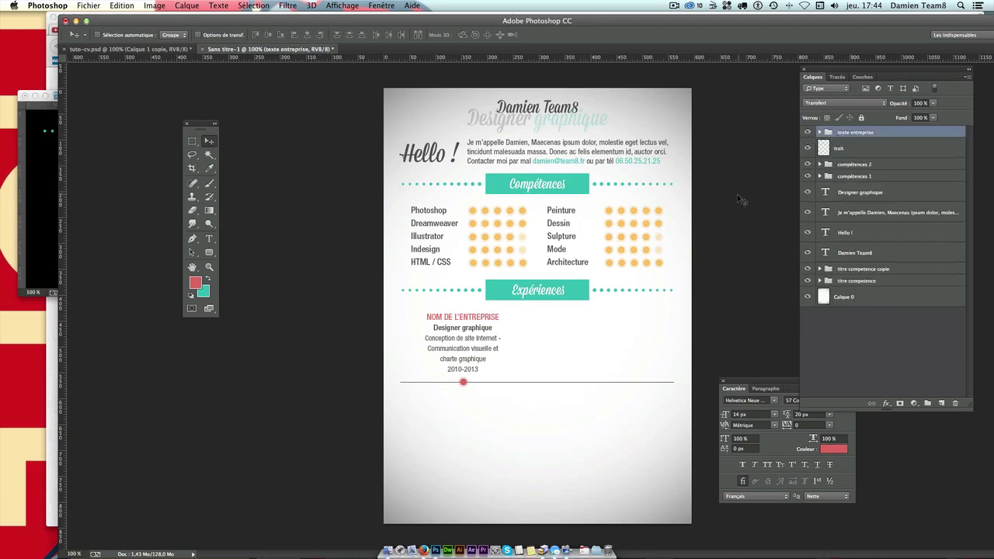
Duplicate the entry group and place the copy 262 px right of the original
drag(862, 133, 941, 403)
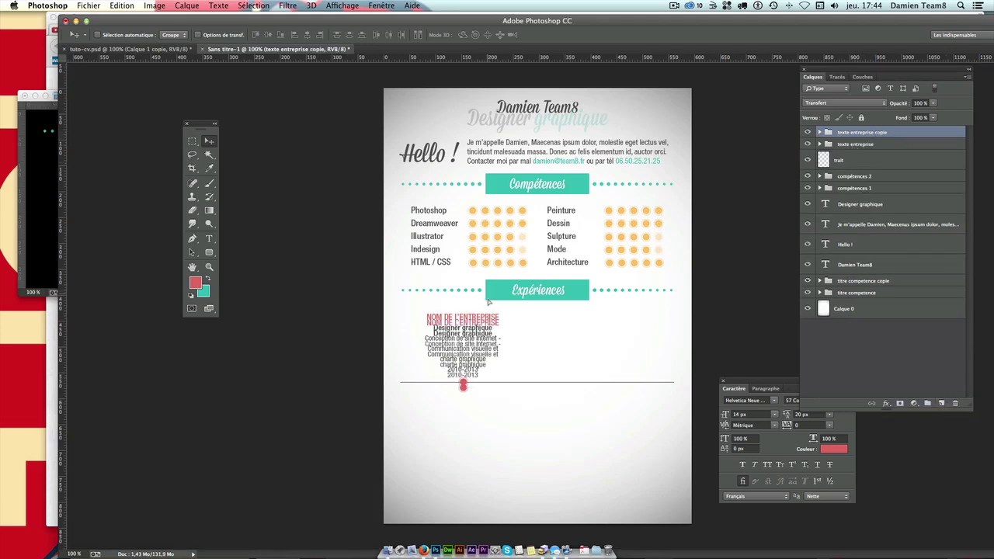
key(shift+Down)
key(shift+Down)
key(shift+Down)
mouse_move(493, 319)
mouse_down()
mouse_move(587, 326)
mouse_move(570, 328)
mouse_up()
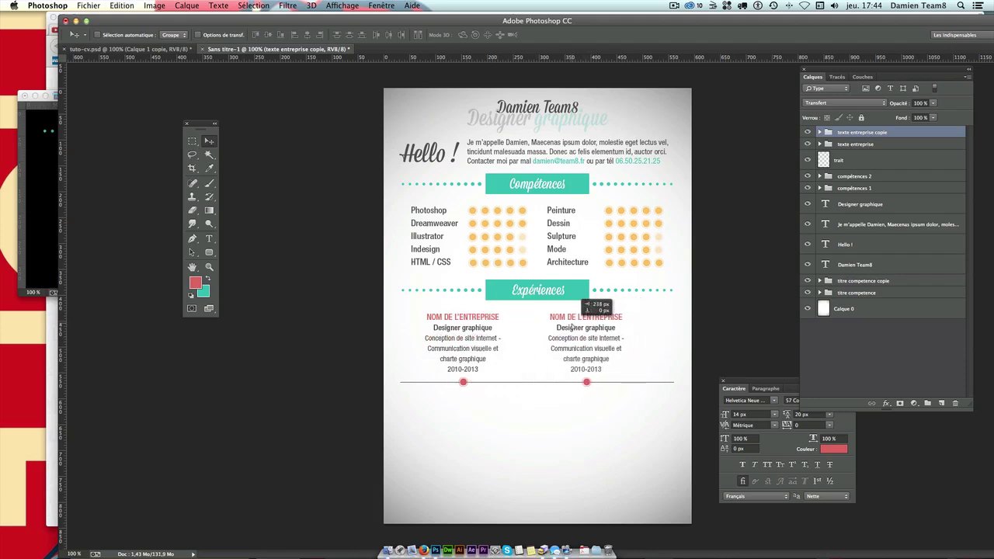
click(852, 145)
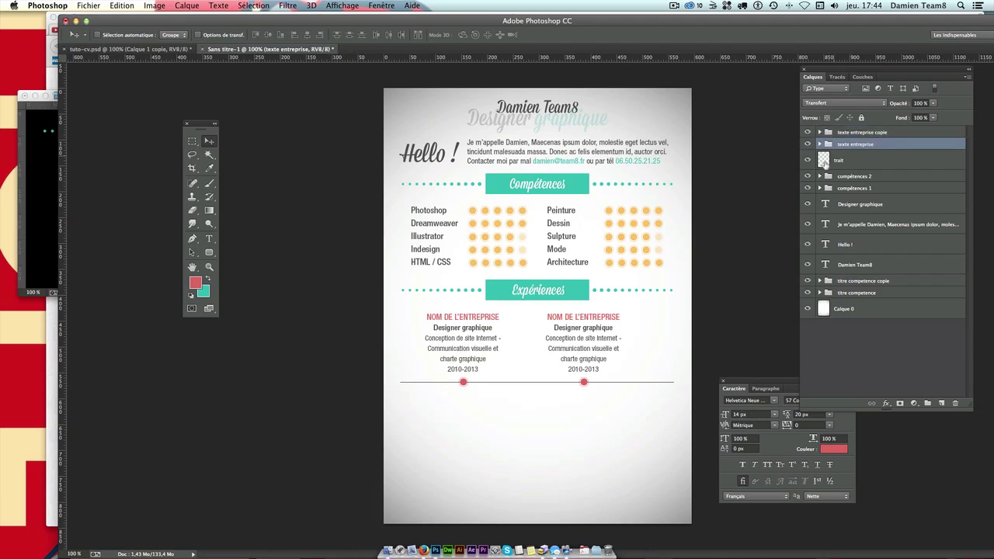
drag(490, 354, 505, 351)
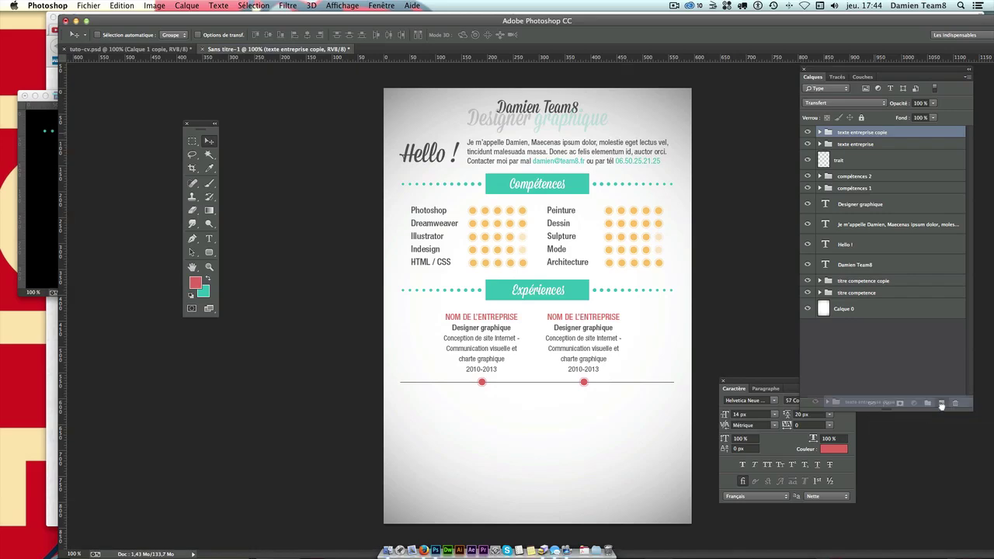
Duplicate the entry again and place the copy below the timeline on the left
drag(864, 136, 941, 403)
drag(599, 256, 598, 384)
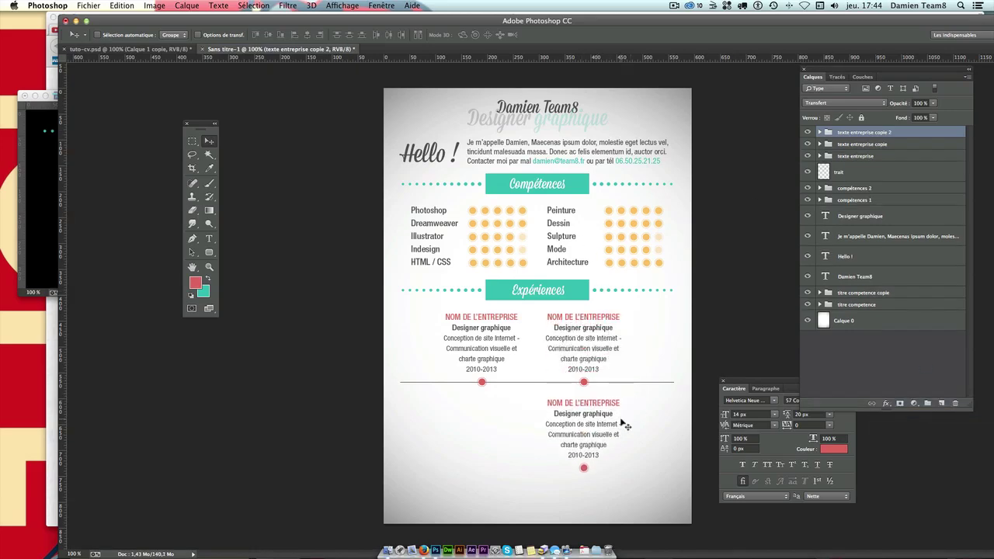
drag(621, 424, 476, 420)
Move the lower entry's 2010-2013 line above NOM DE L'ENTREPRISE
click(209, 238)
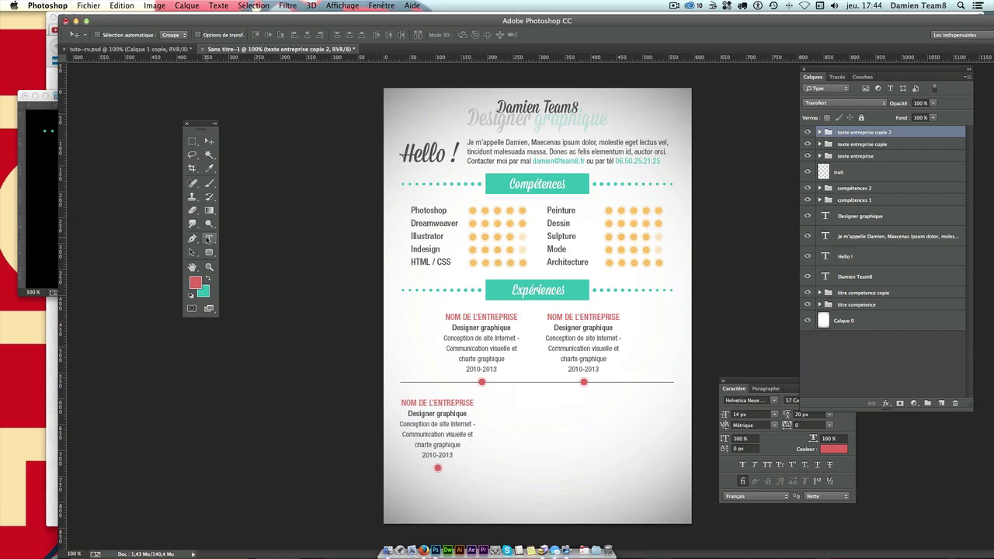
click(424, 454)
double_click(425, 455)
key(cmd+c)
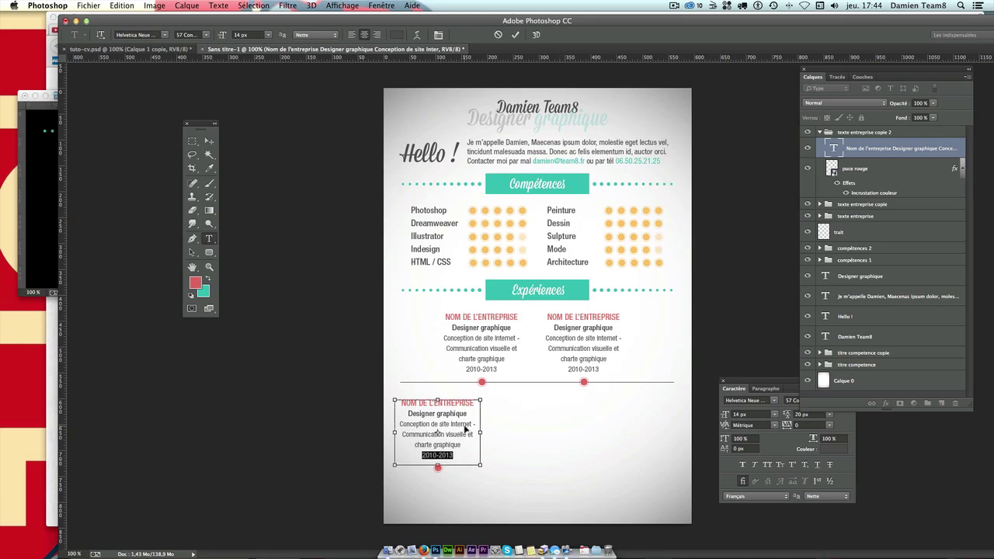
key(BackSpace)
click(401, 403)
key(cmd+v)
key(Return)
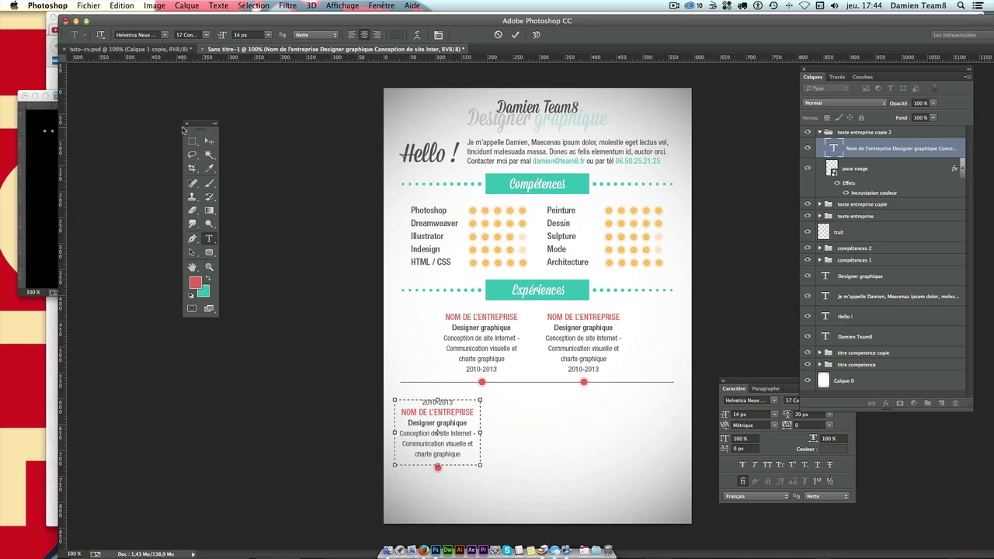
click(208, 140)
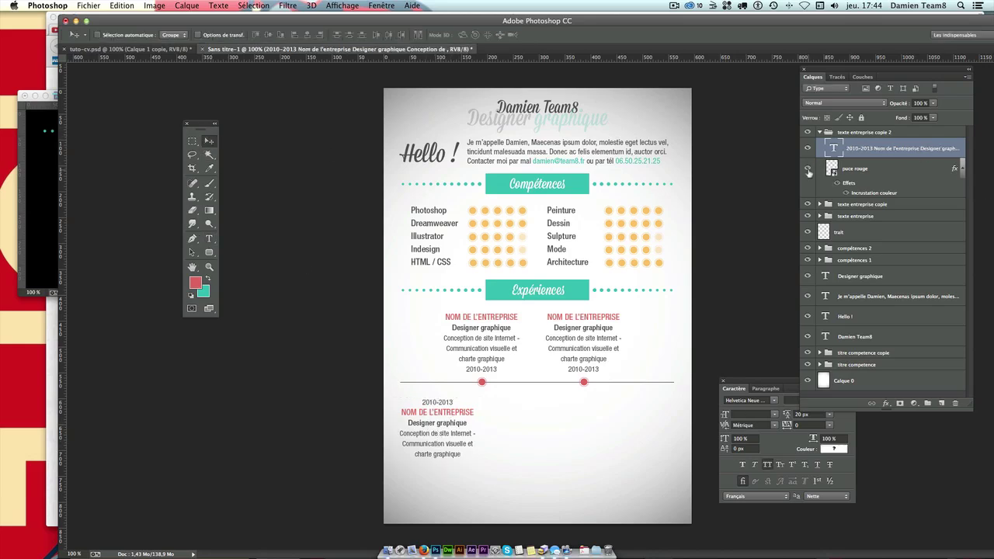
Show the lower entry's red dot and move it up onto the timeline
click(809, 171)
click(881, 174)
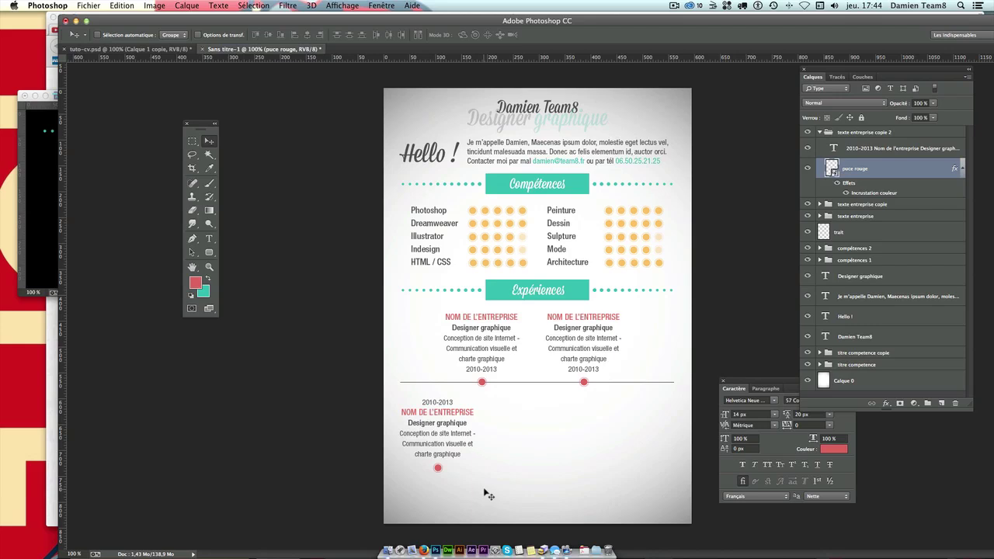
drag(483, 491, 490, 403)
Change the lower dot's colour overlay to the Compétences banner's teal #36beb2
click(54, 172)
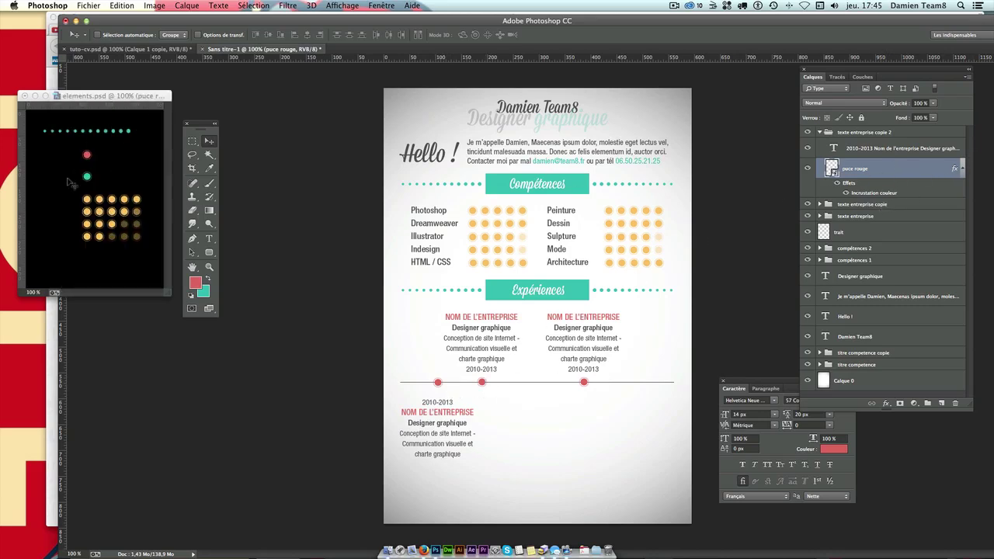
click(654, 267)
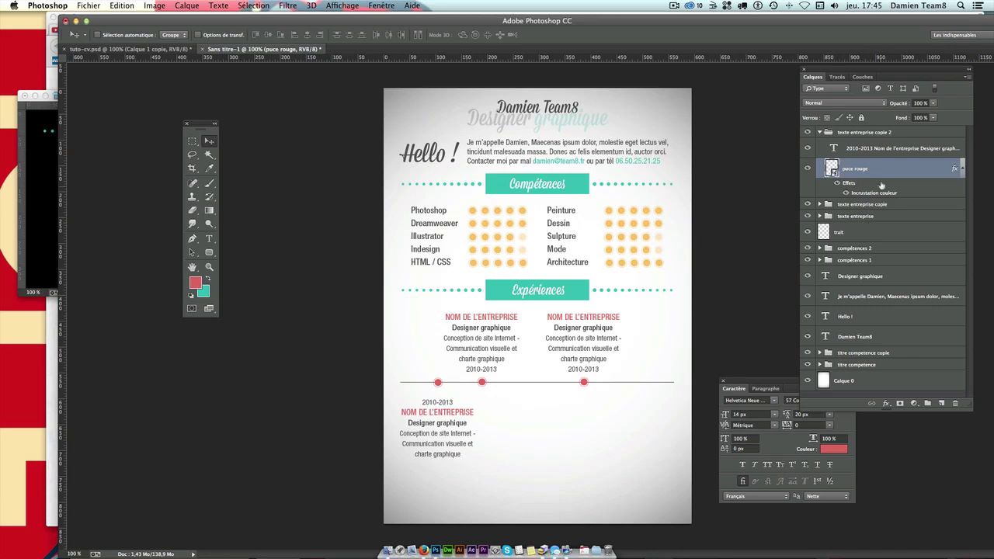
double_click(909, 173)
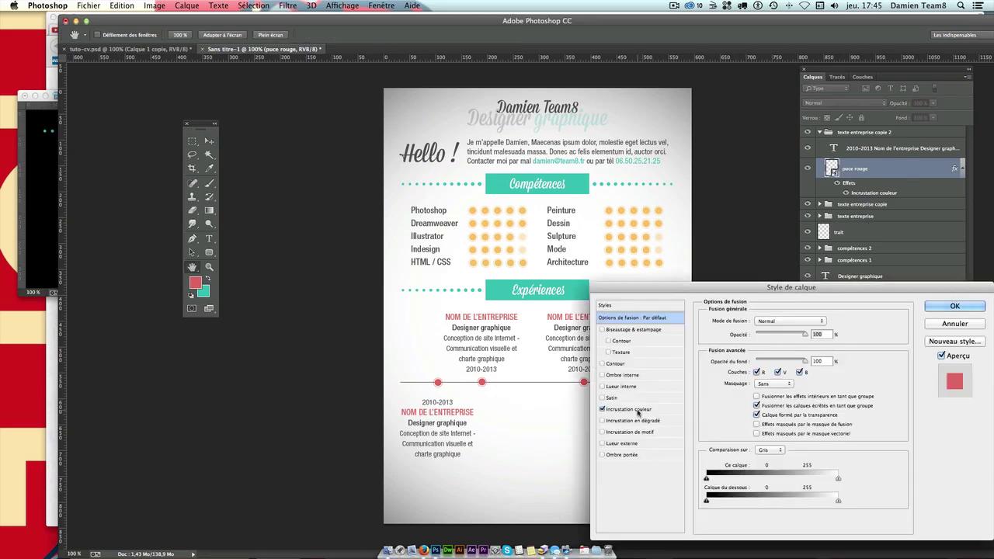
click(637, 408)
click(830, 321)
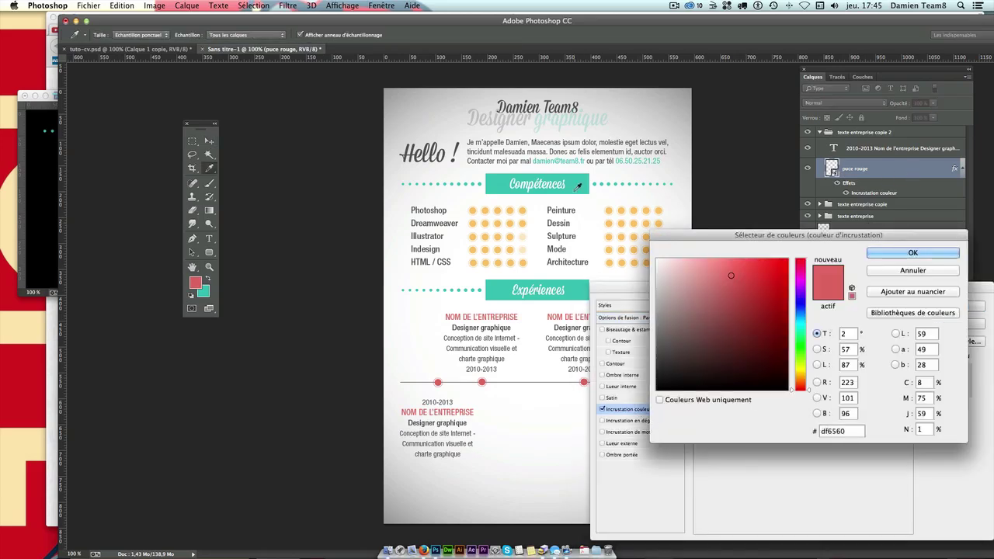
drag(776, 235, 654, 375)
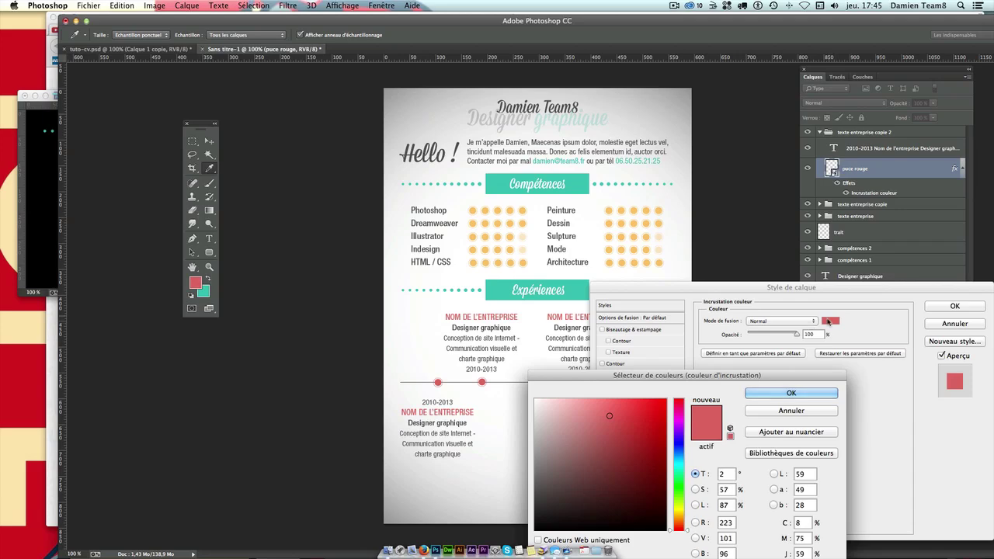
drag(837, 344, 801, 314)
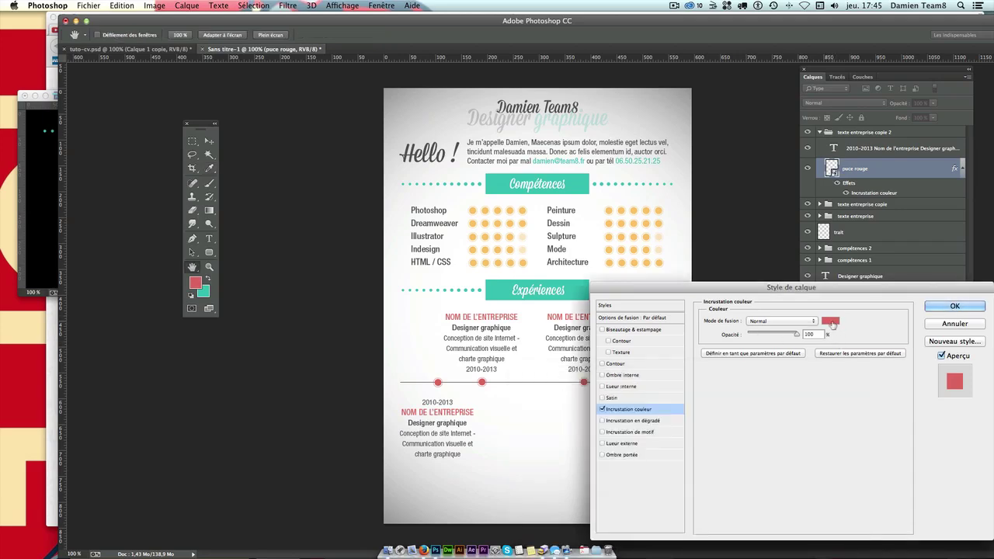
click(574, 184)
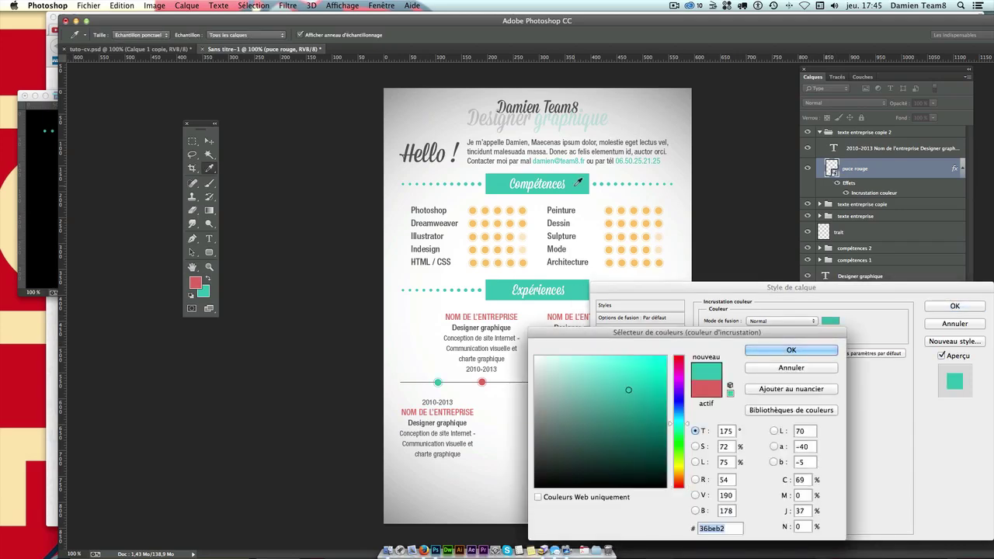
key(Return)
key(Return)
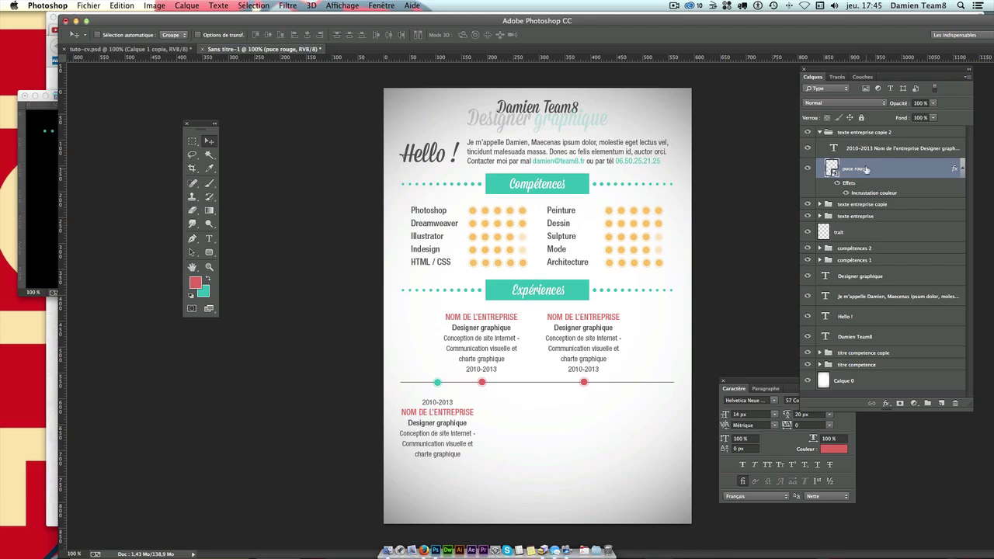
Align the lower entry's group, teal dot and text block using small arrow-key nudges
click(864, 135)
key(Up)
key(Up)
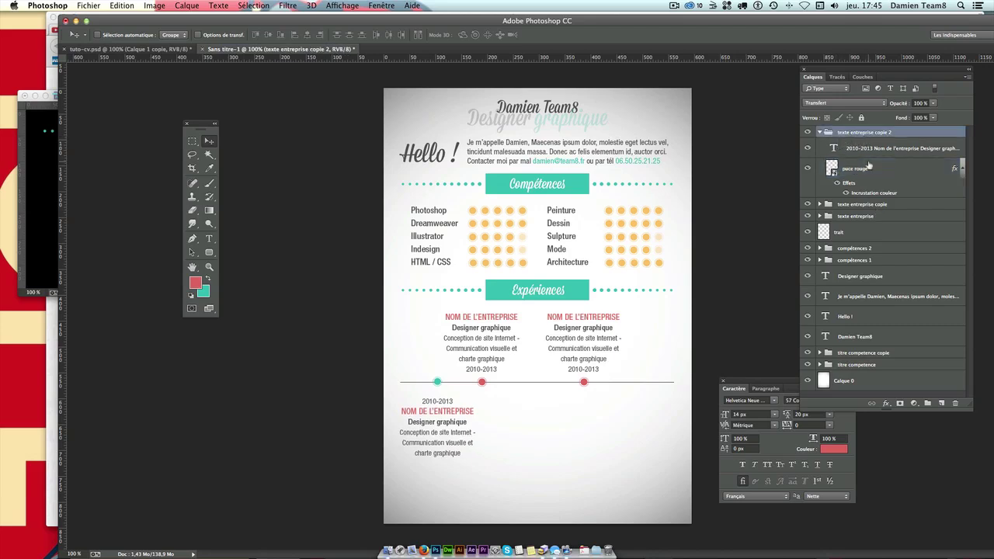
key(Up)
key(Up)
key(Up)
key(Up)
key(Up)
key(Up)
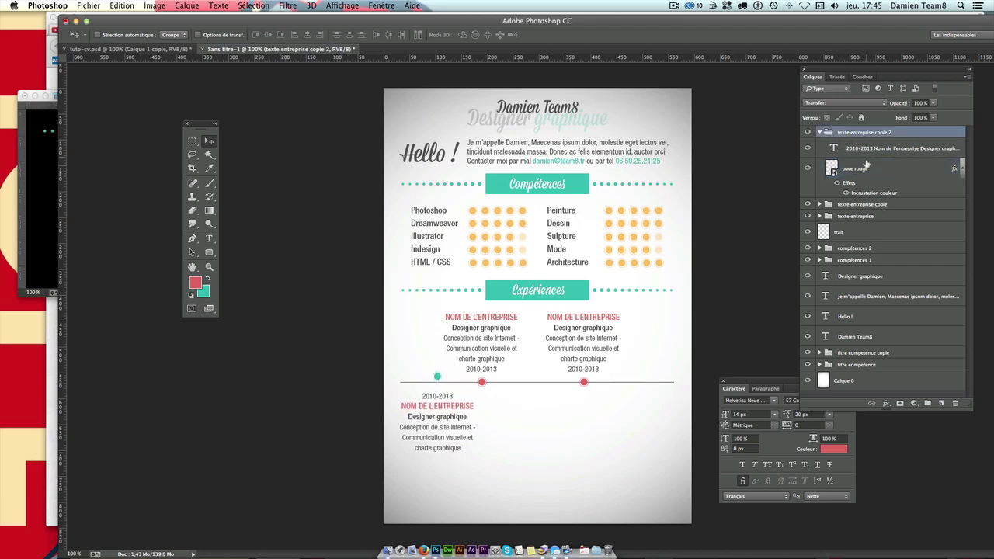
click(866, 170)
key(Down)
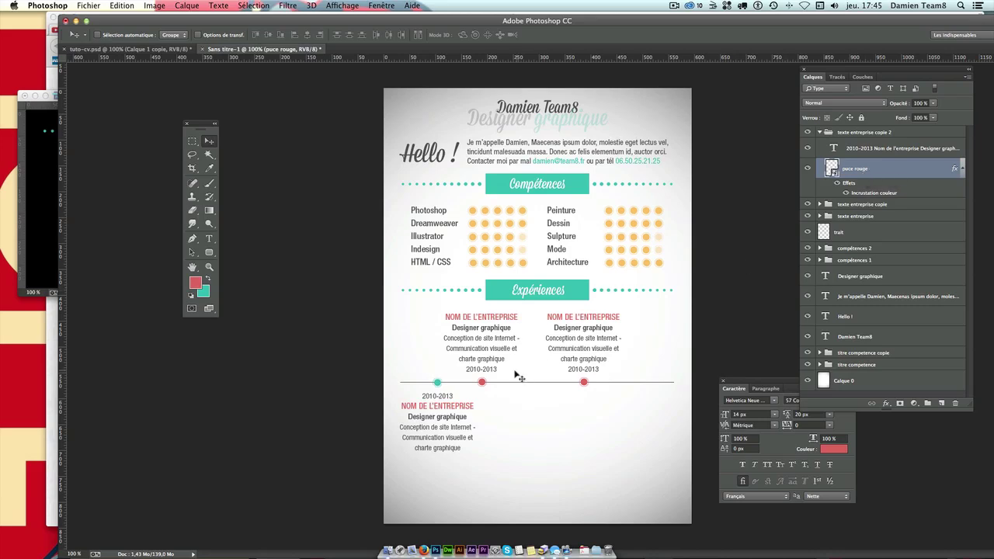
click(873, 149)
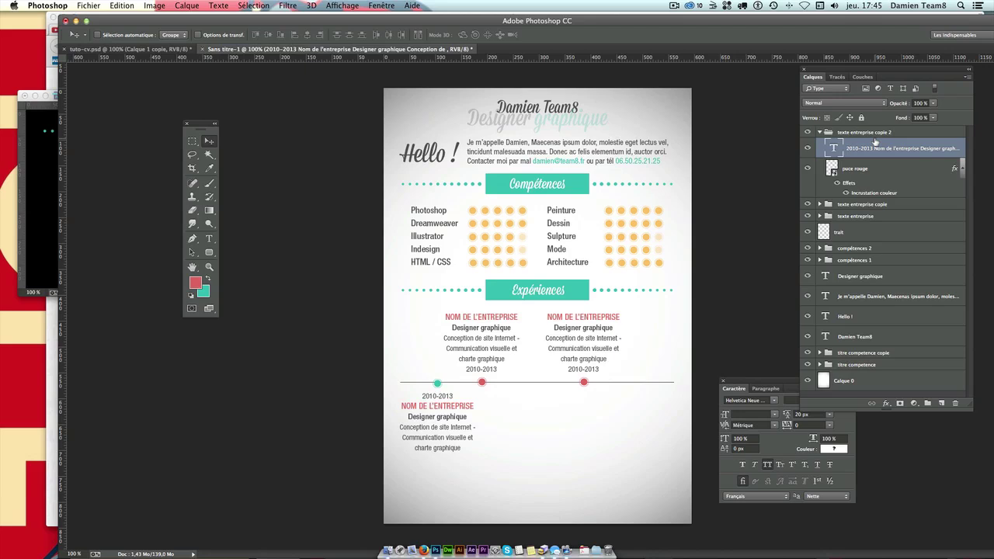
key(Up)
key(Up)
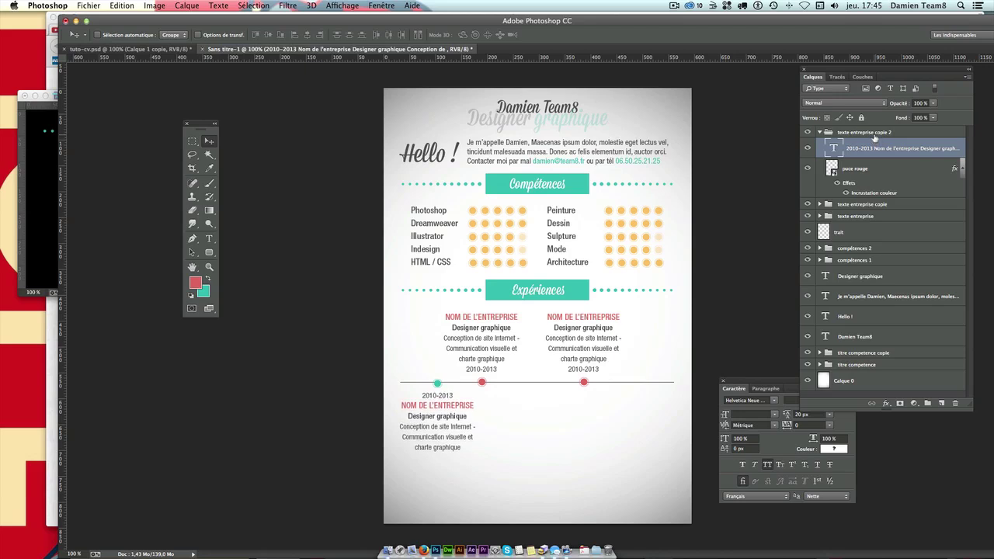
click(875, 134)
key(Up)
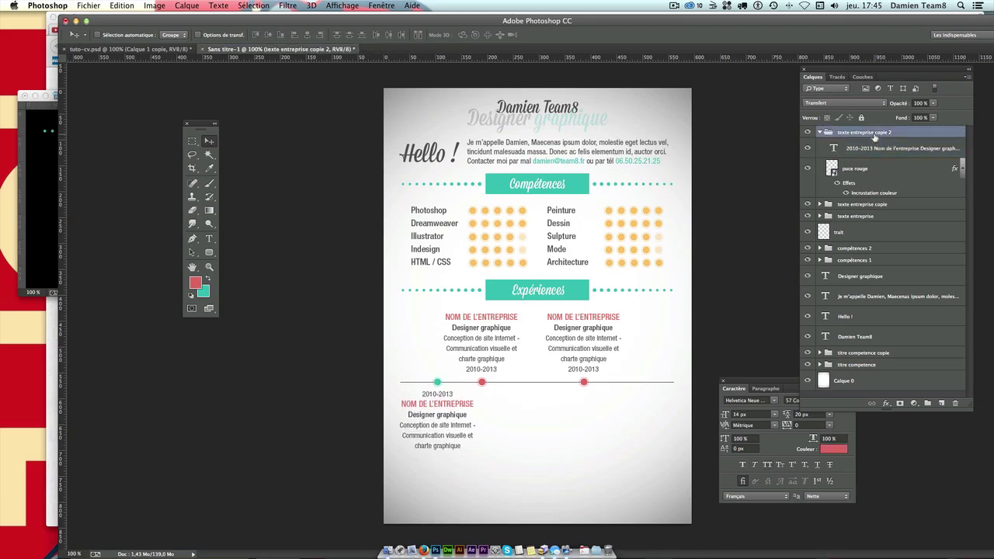
click(867, 149)
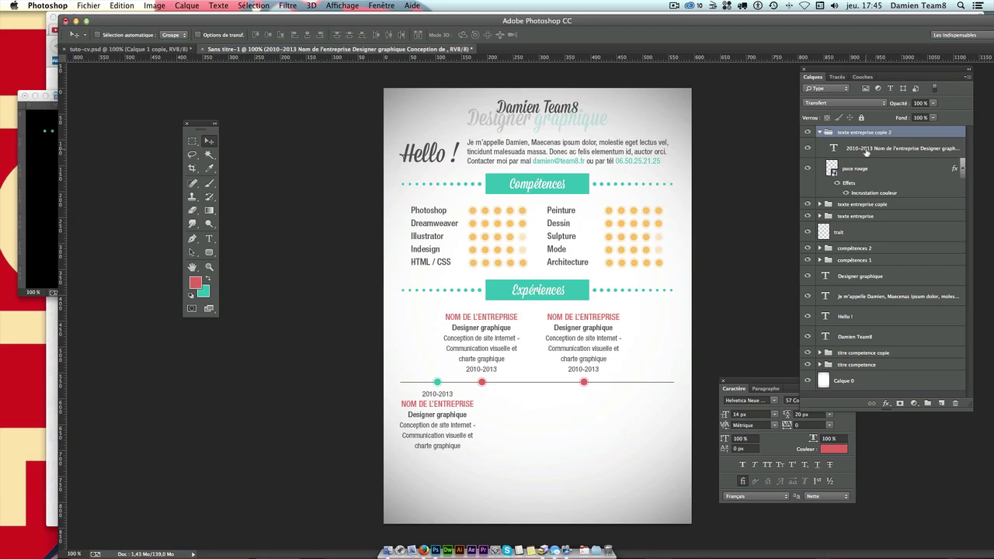
key(Down)
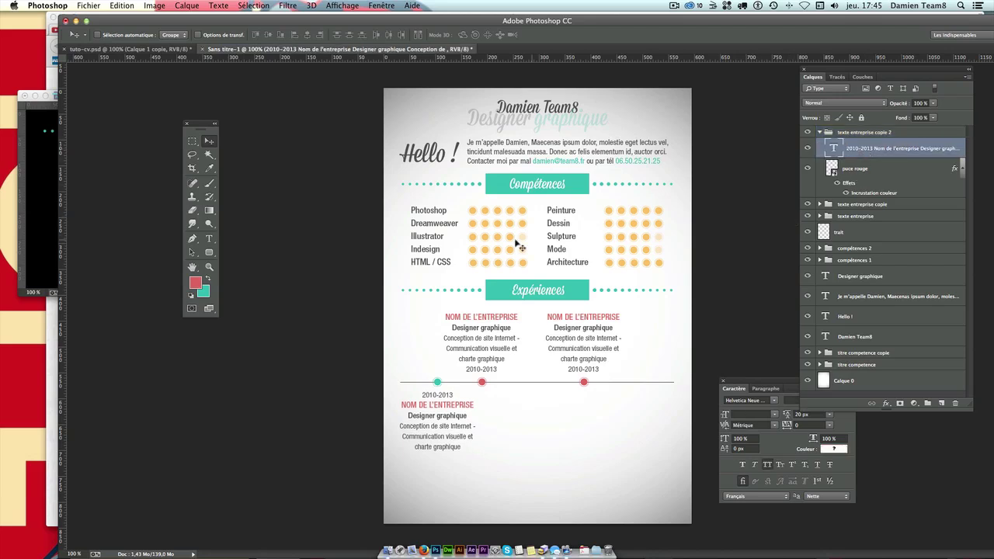
Color the lower NOM DE L'ENTREPRISE heading teal to match its dot
click(209, 239)
drag(409, 404, 463, 404)
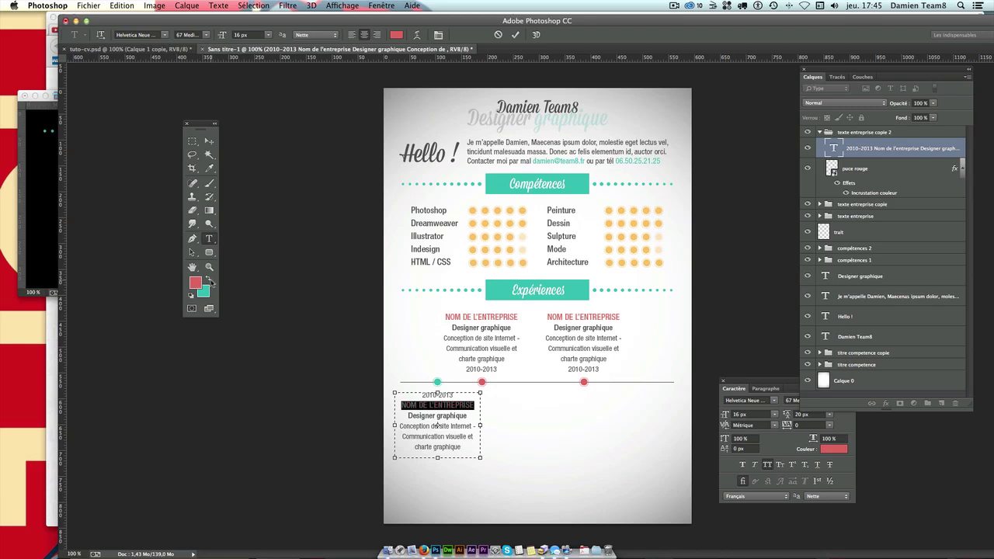
click(209, 280)
click(192, 142)
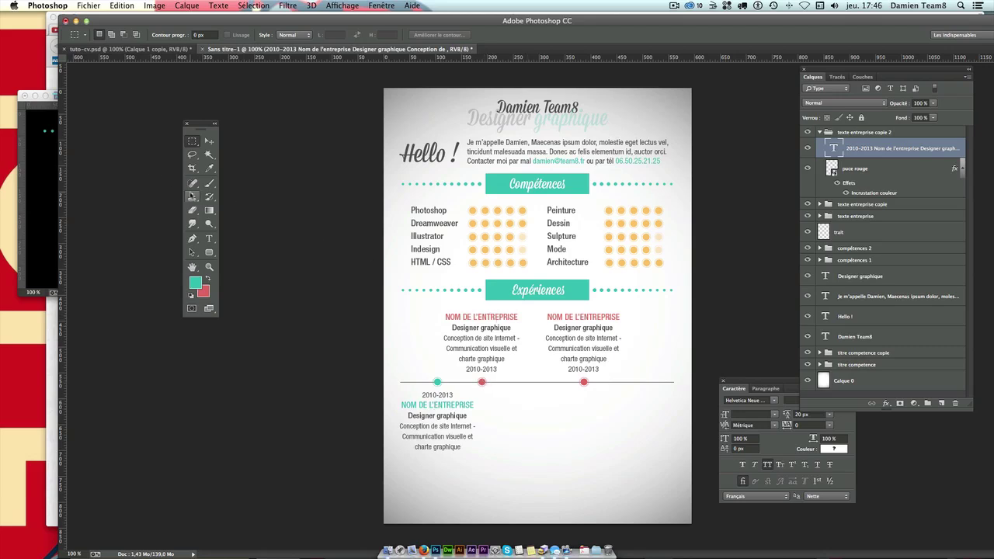
click(209, 141)
Duplicate the teal entry to the right and align it with guides and arrow nudges
click(819, 133)
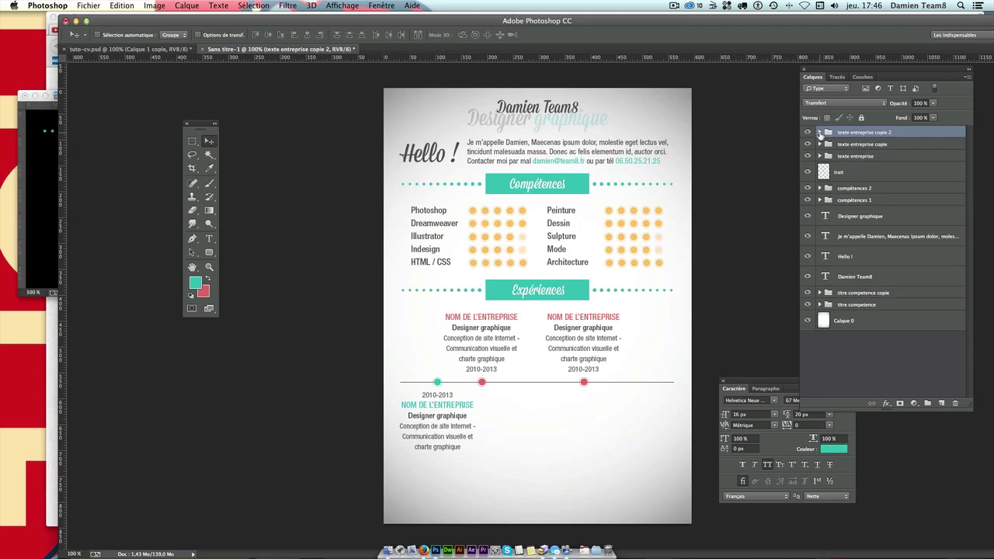
drag(479, 400, 570, 409)
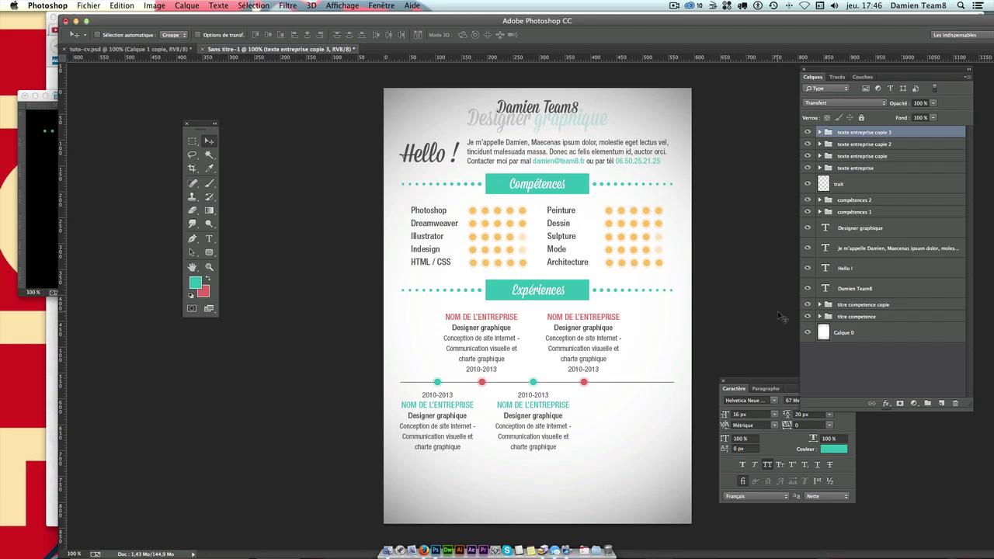
key(ctrl+z)
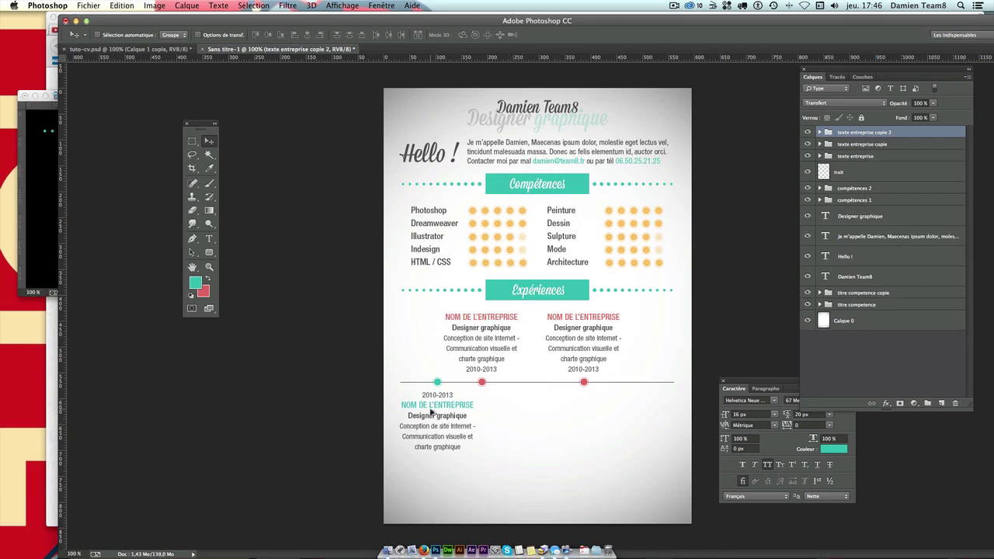
drag(432, 412, 535, 412)
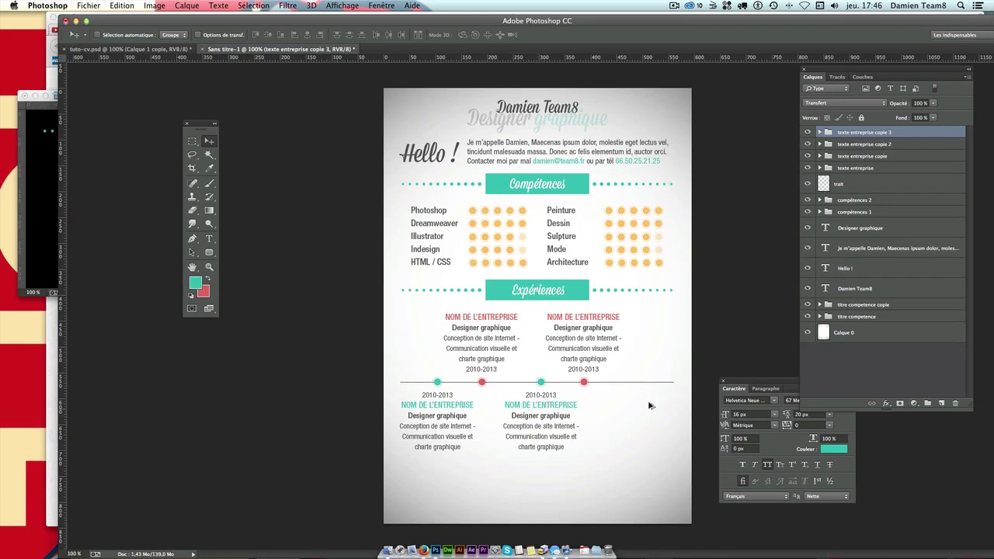
key(ctrl+semicolon)
key(ctrl+t)
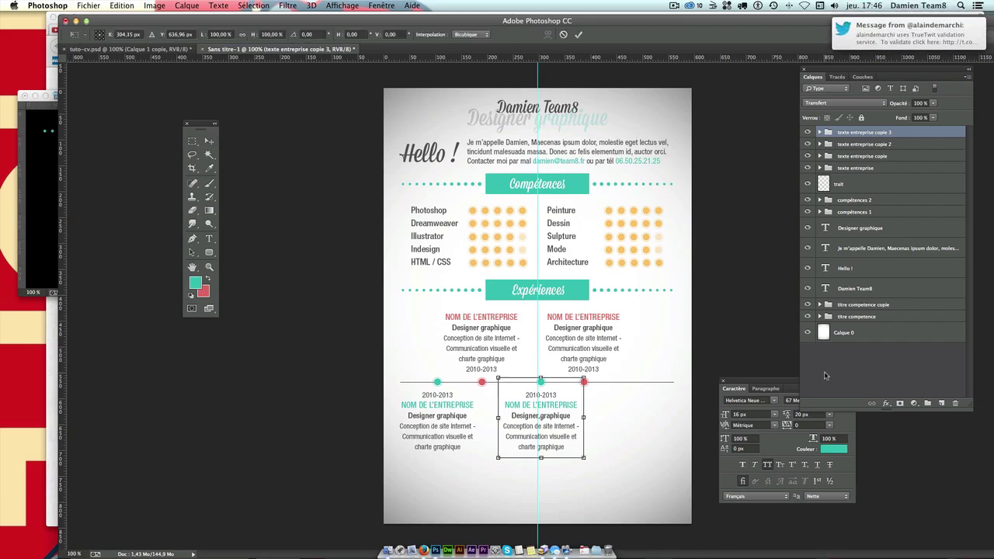
key(Left)
key(Left)
key(Left)
key(Left)
key(Left)
key(Left)
key(Left)
key(Left)
key(Left)
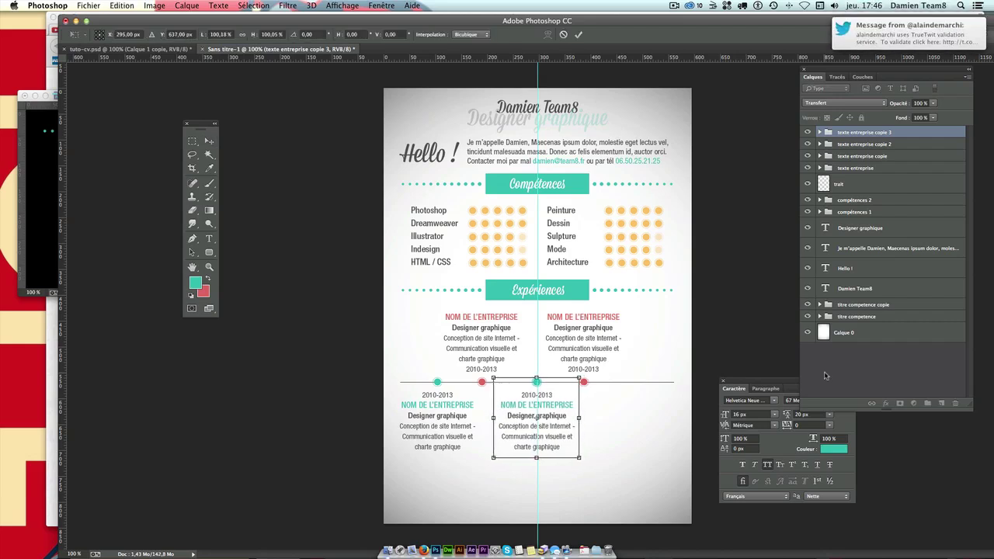
key(Right)
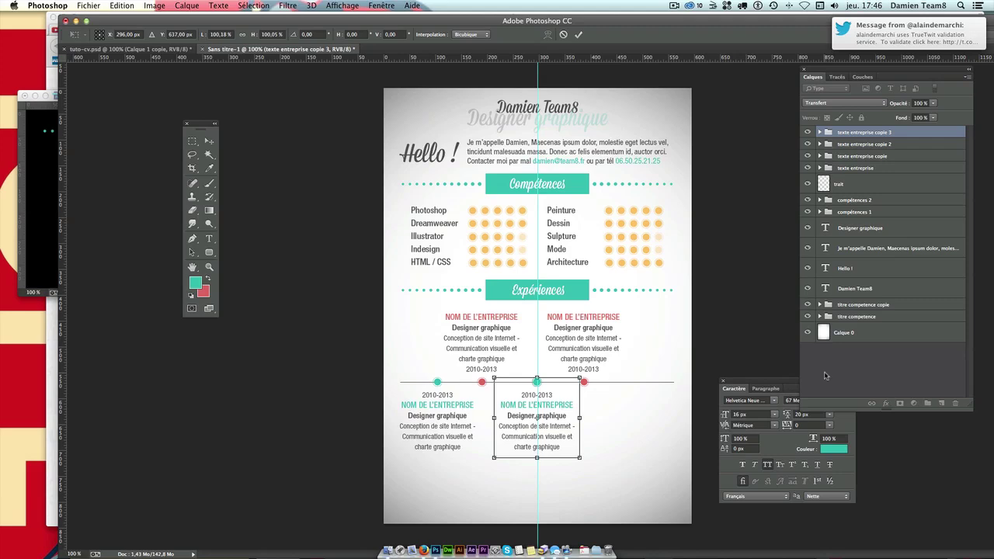
key(Right)
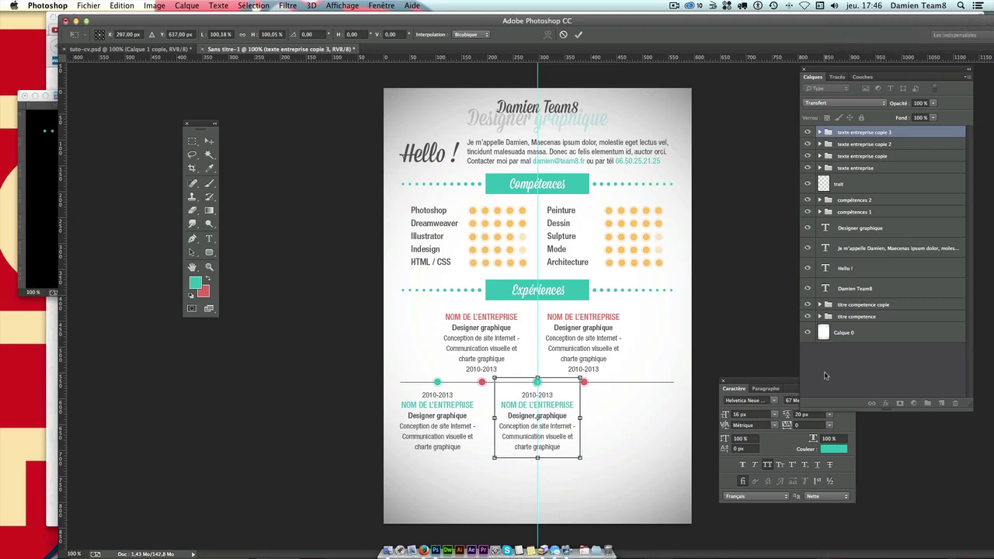
key(Return)
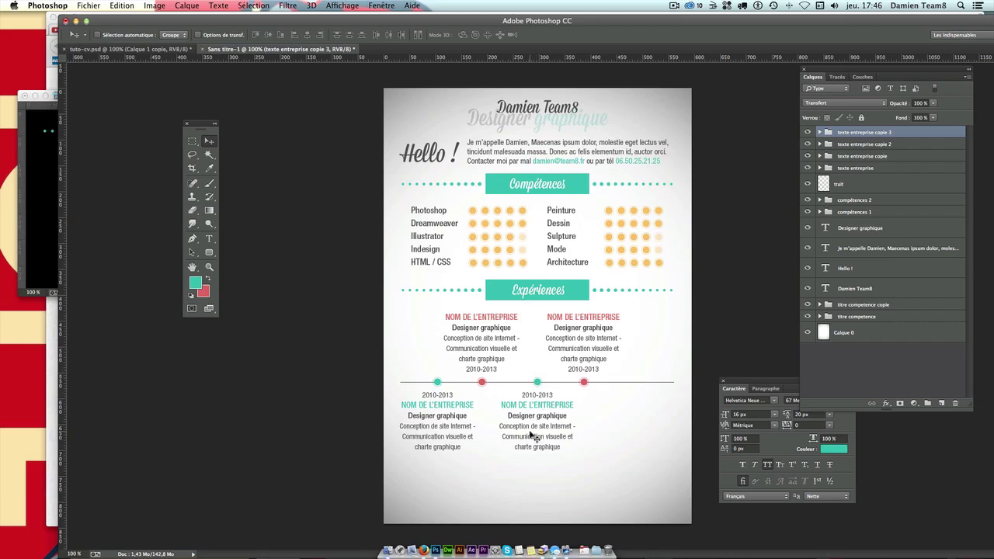
Shift the first red entry's group slightly to the right
click(485, 317)
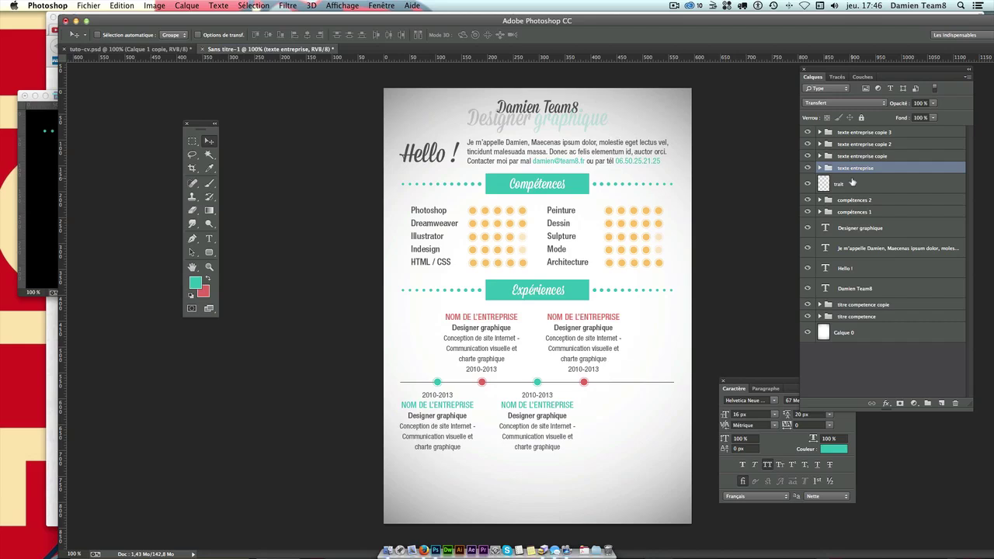
drag(482, 389, 486, 390)
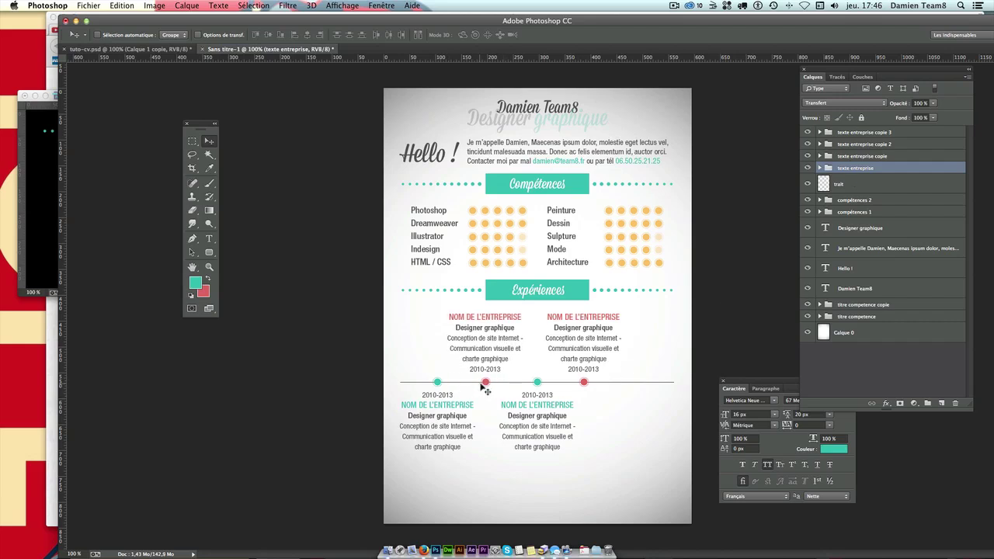
key(Right)
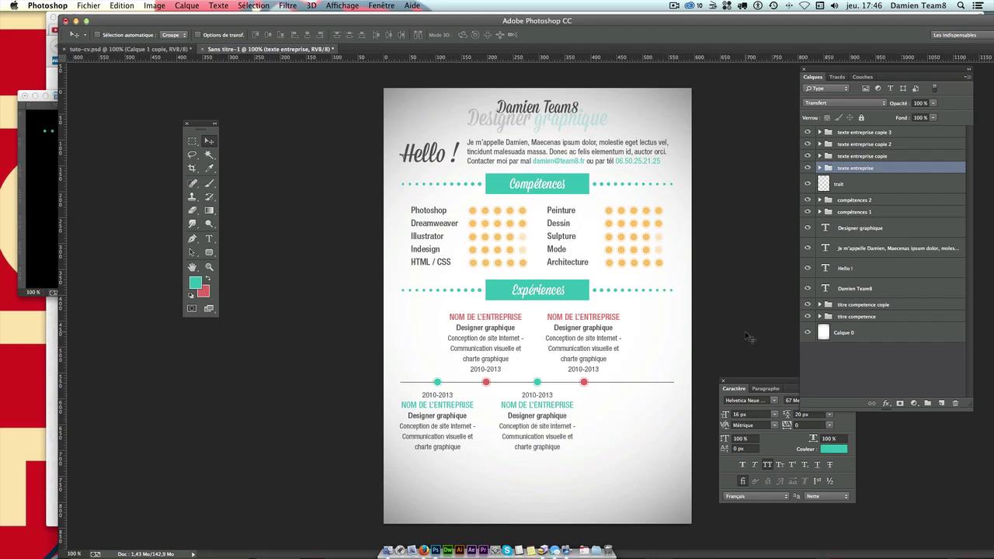
ctrl+click(541, 407)
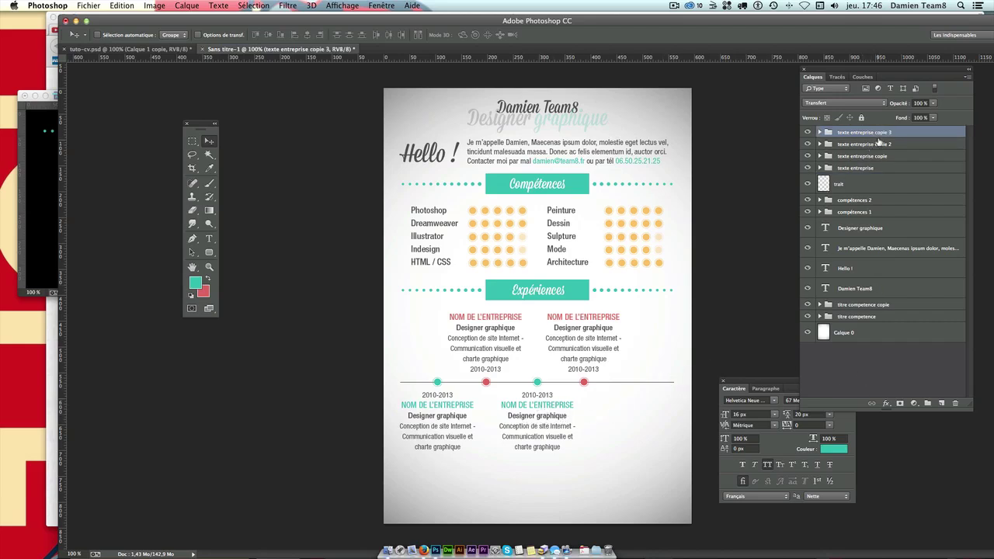
Place a third teal entry at the timeline's right end, with guides at both page margins
drag(878, 143, 940, 404)
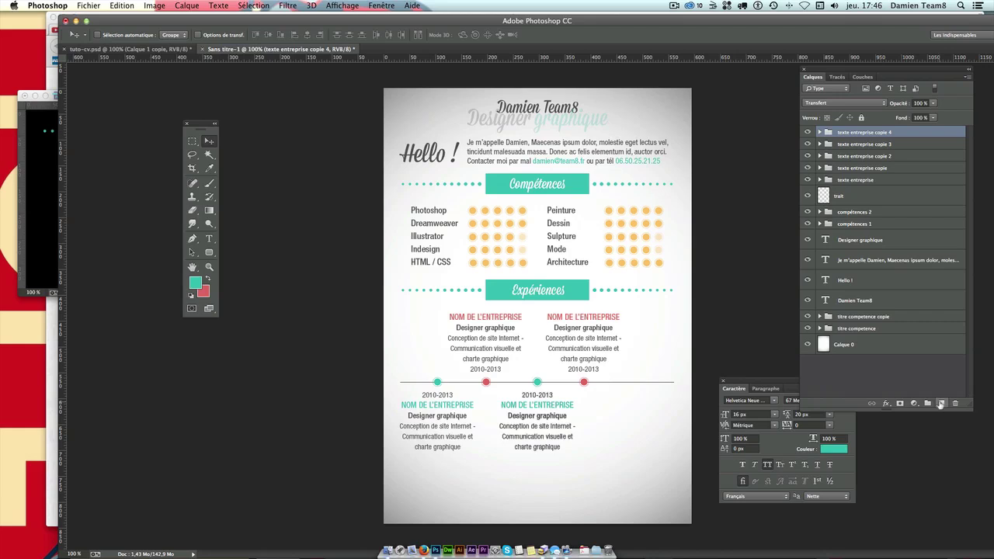
drag(525, 444, 621, 448)
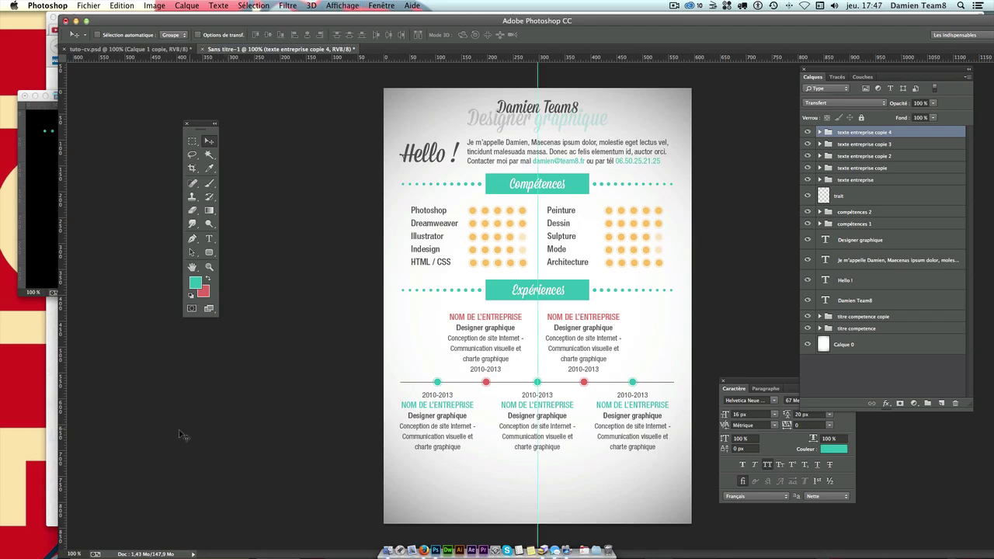
mouse_move(62, 434)
mouse_down()
mouse_move(628, 335)
mouse_move(677, 311)
mouse_move(675, 326)
mouse_up()
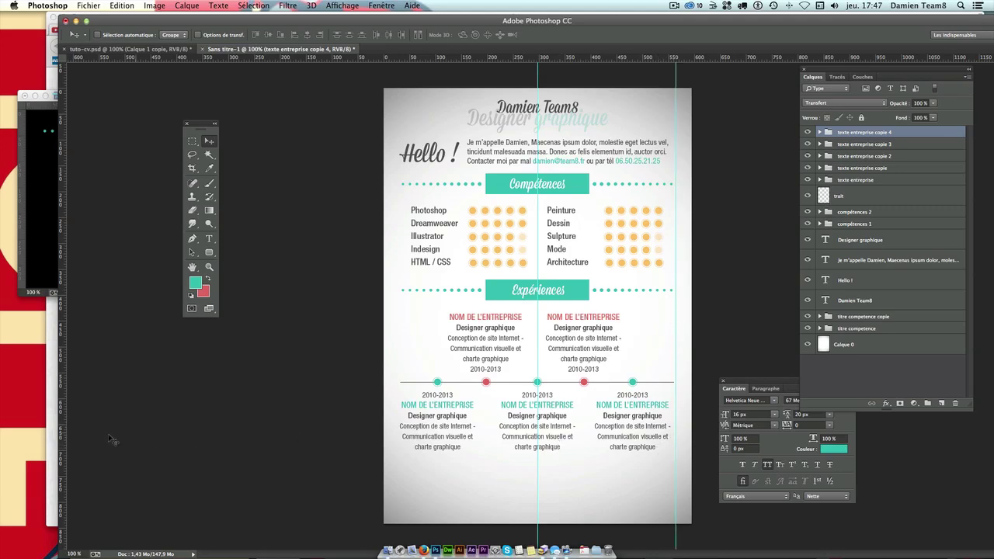
mouse_move(62, 439)
mouse_down()
mouse_move(442, 459)
mouse_move(398, 472)
mouse_move(399, 410)
mouse_up()
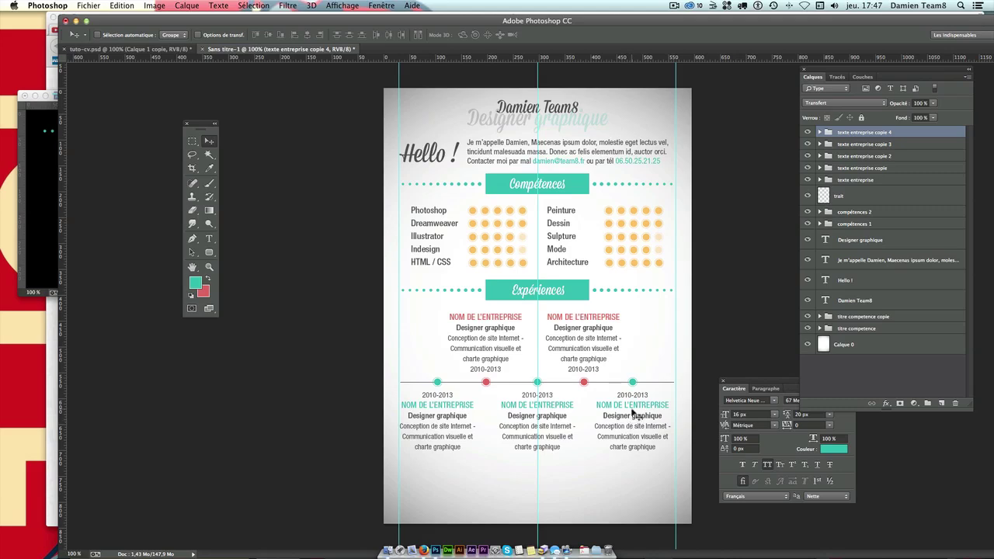
key(Right)
key(Right)
key(Right)
key(Right)
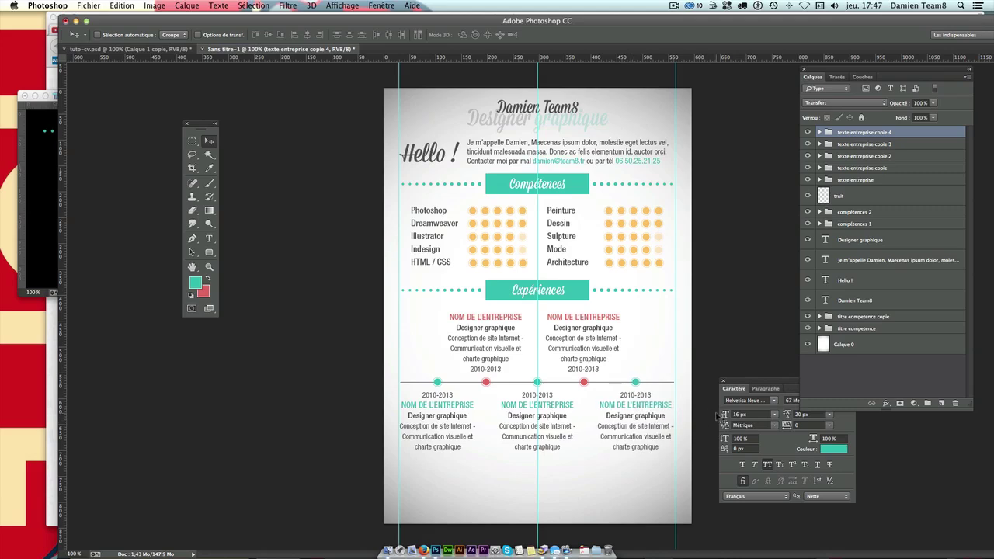
key(Right)
key(Right)
key(Right)
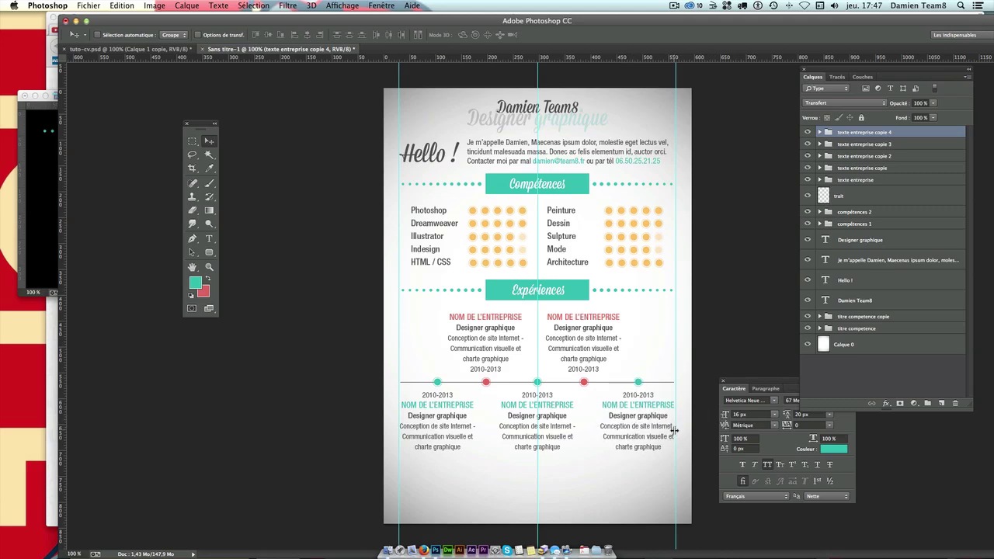
Shift the second red entry's group 3 px to the right
super+click(597, 320)
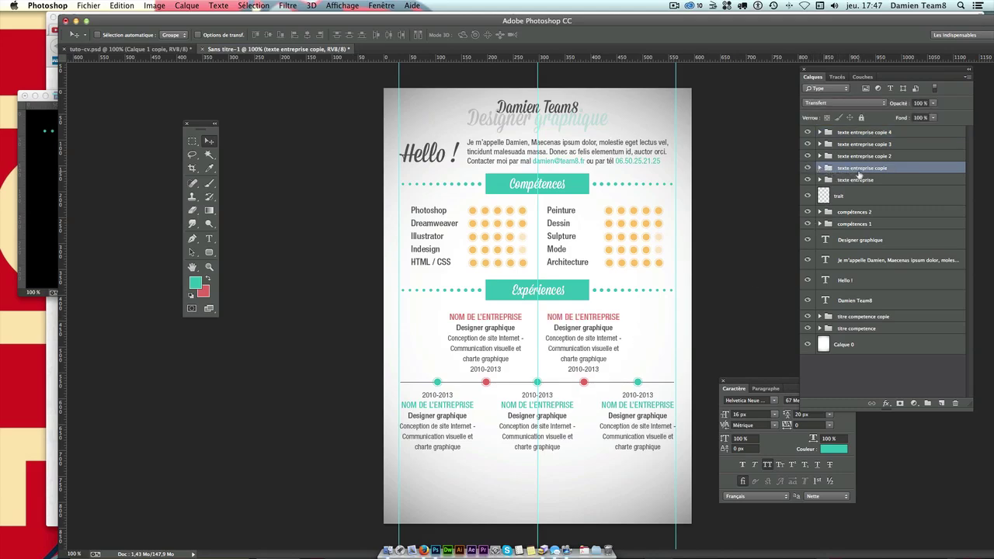
key(Right)
key(Right)
key(Right)
key(Right)
key(Right)
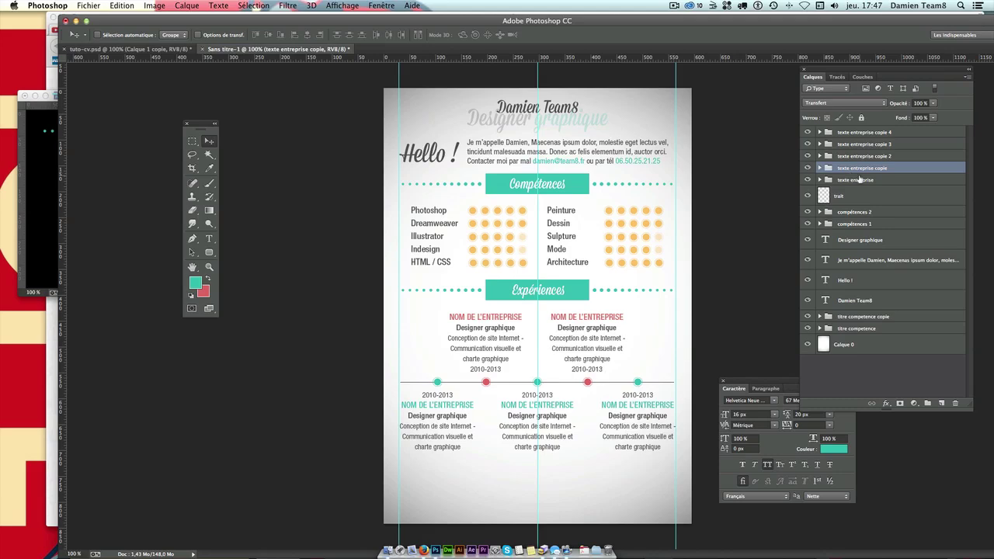
key(Right)
key(Right)
key(Right)
key(Right)
key(Right)
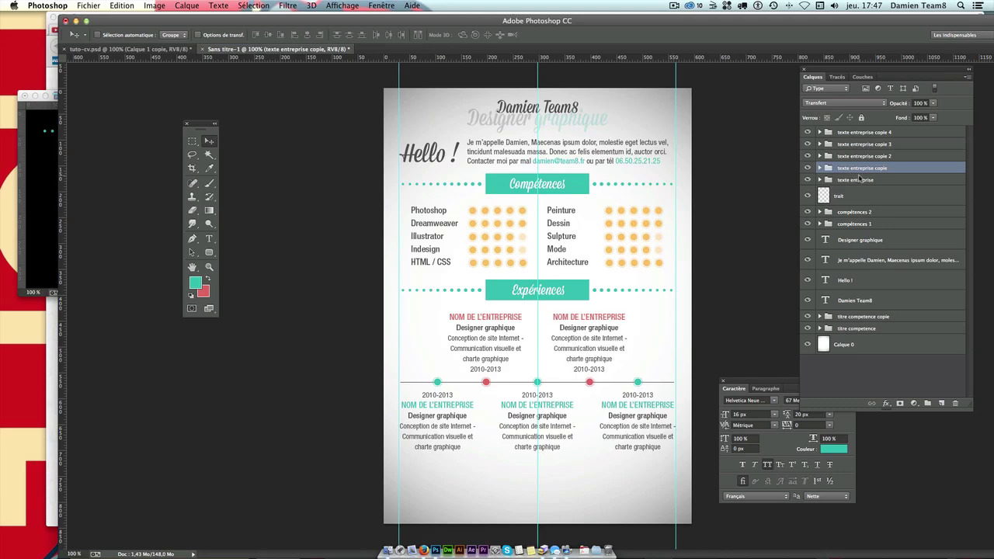
key(Right)
key(Right)
key(Right)
key(Right)
key(Right)
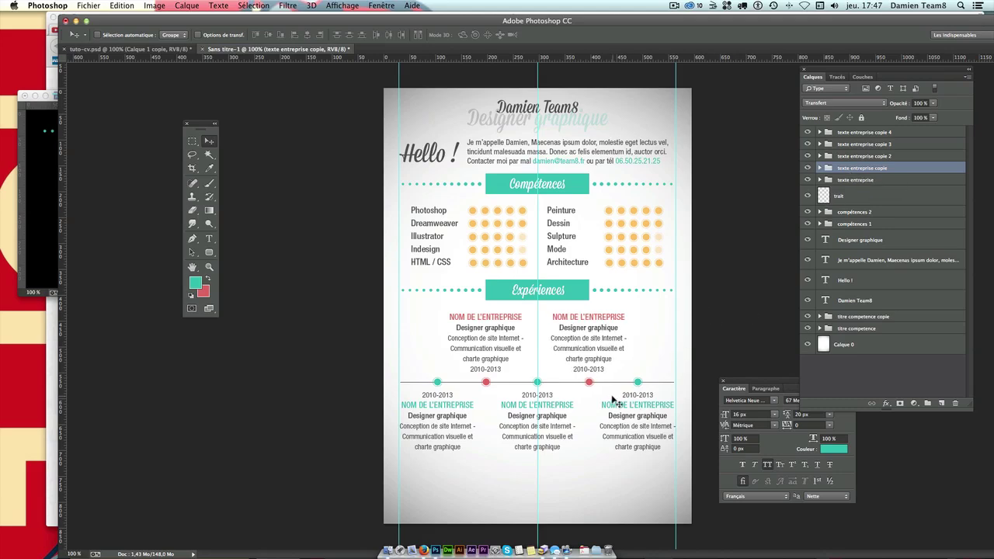
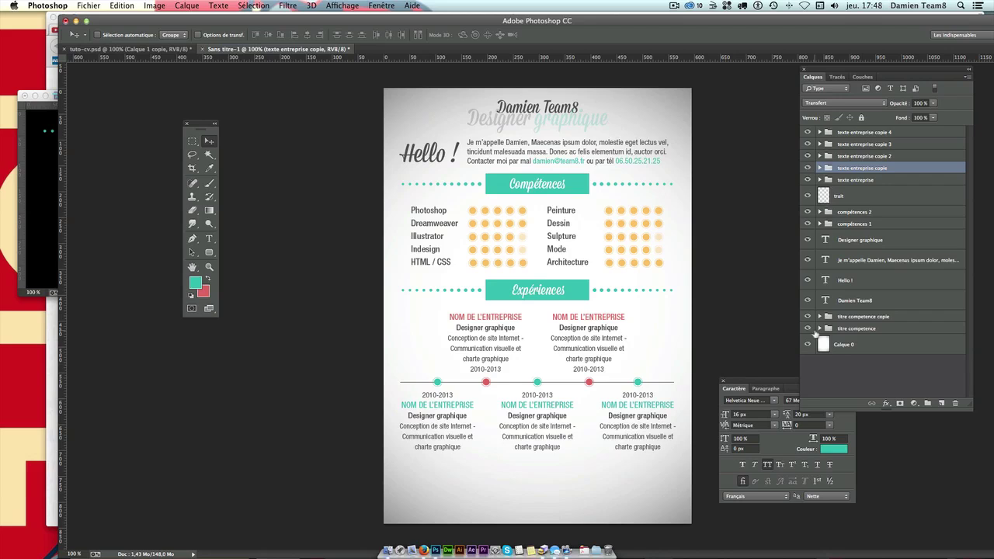
Rename the copied Expériences title group to 'titre experience'
click(877, 317)
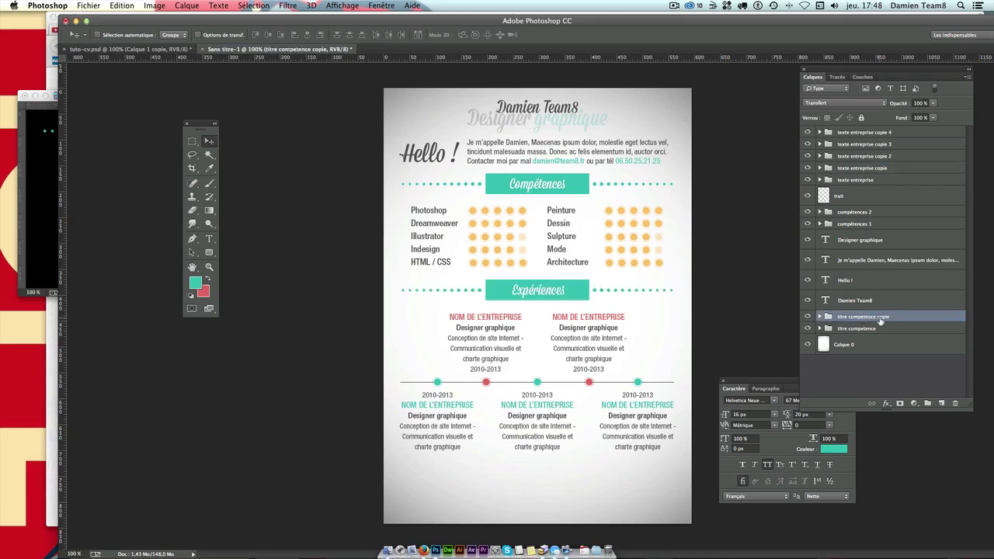
click(806, 316)
click(807, 317)
double_click(860, 317)
text(titre experi)
key(Return)
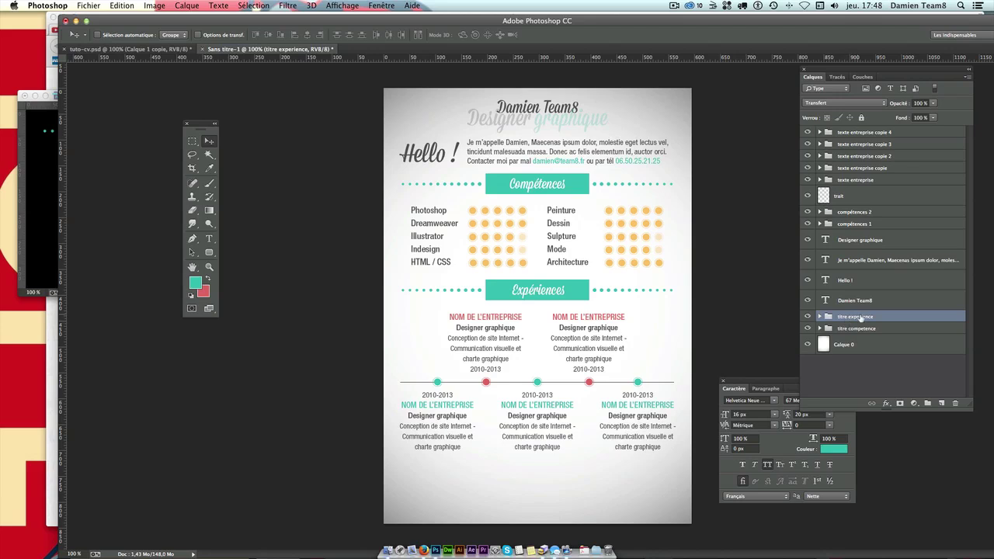
Duplicate the titre experience group and move the copy's banner near the page bottom
drag(860, 318, 941, 403)
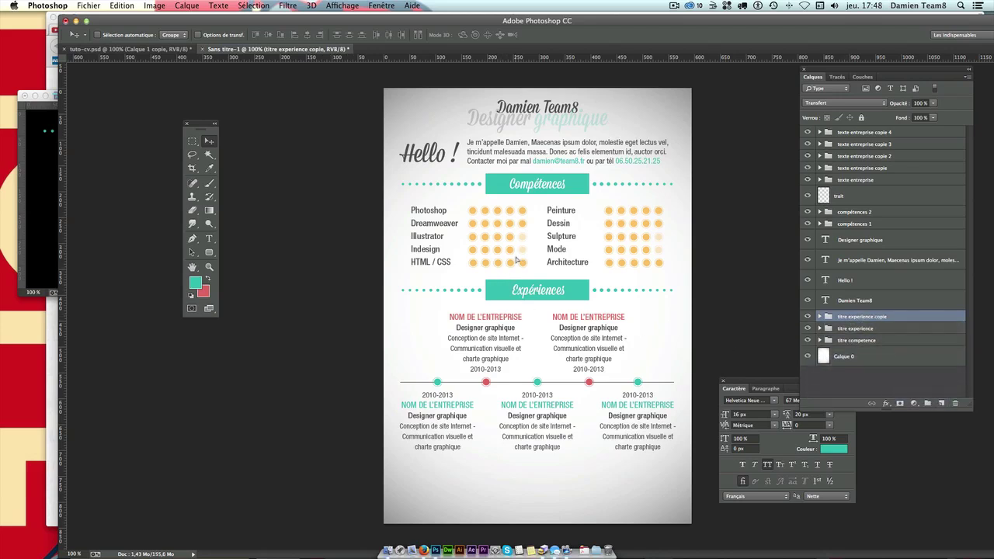
drag(517, 261, 529, 435)
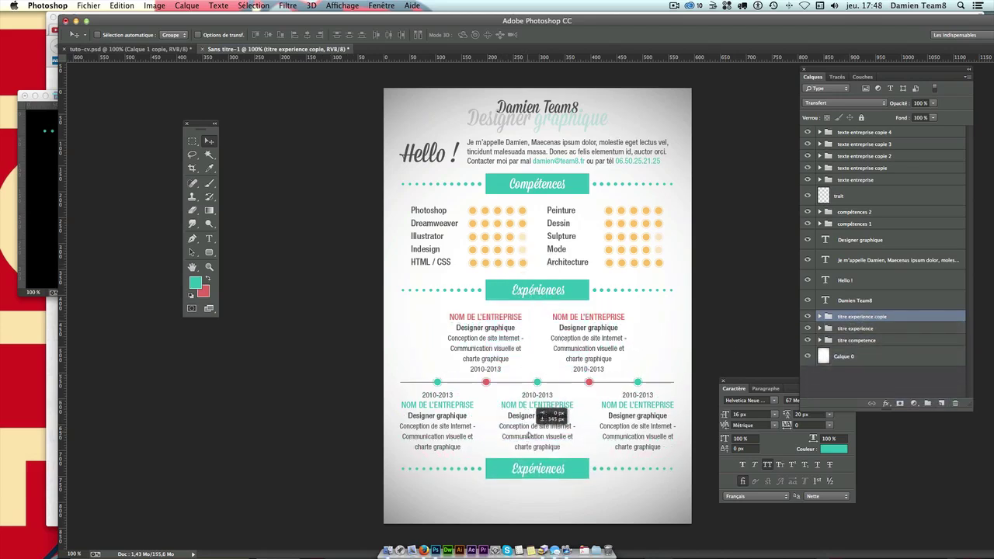
key(Down)
key(Down)
key(Down)
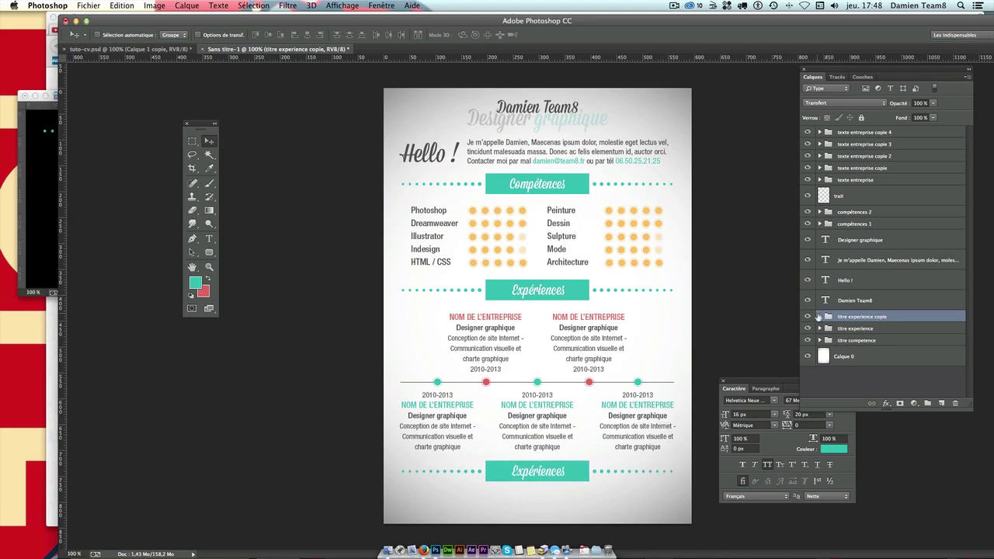
click(819, 316)
Change the bottom banner's text from Expériences to Intérêts
double_click(838, 333)
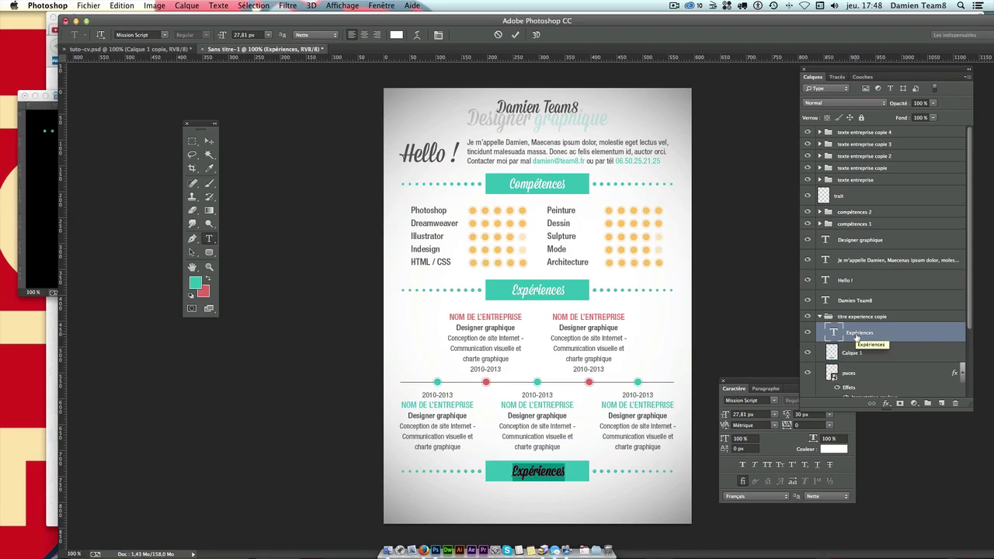
text(Int)
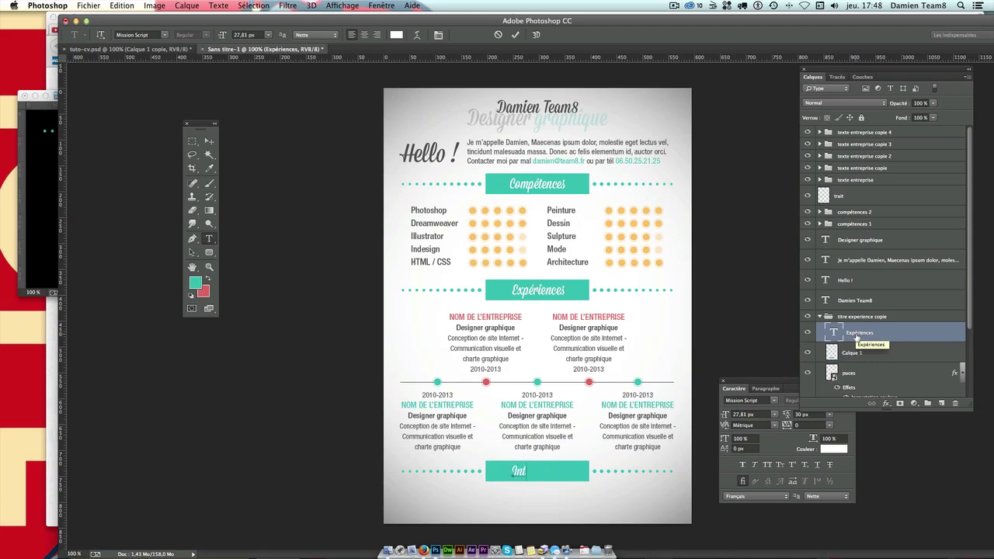
text(ére)
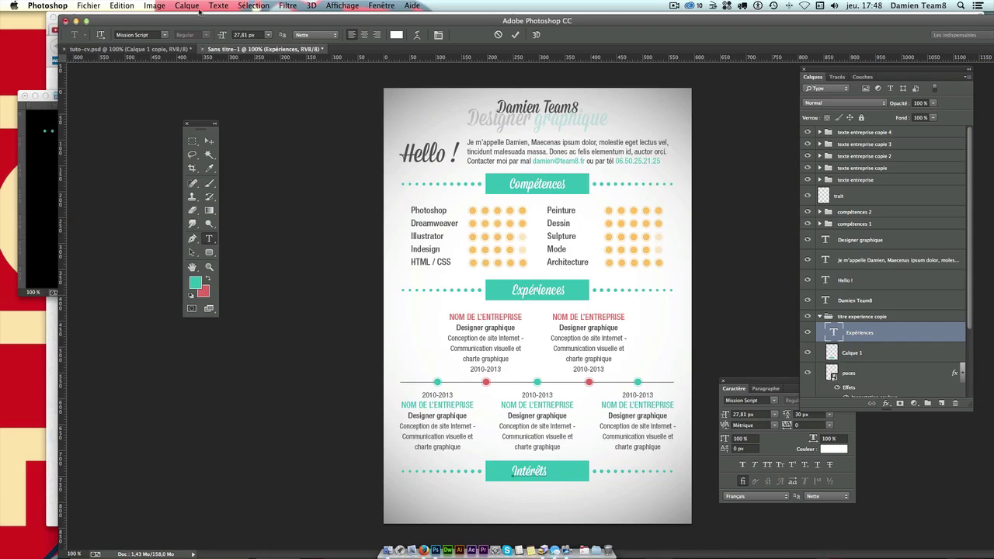
click(208, 141)
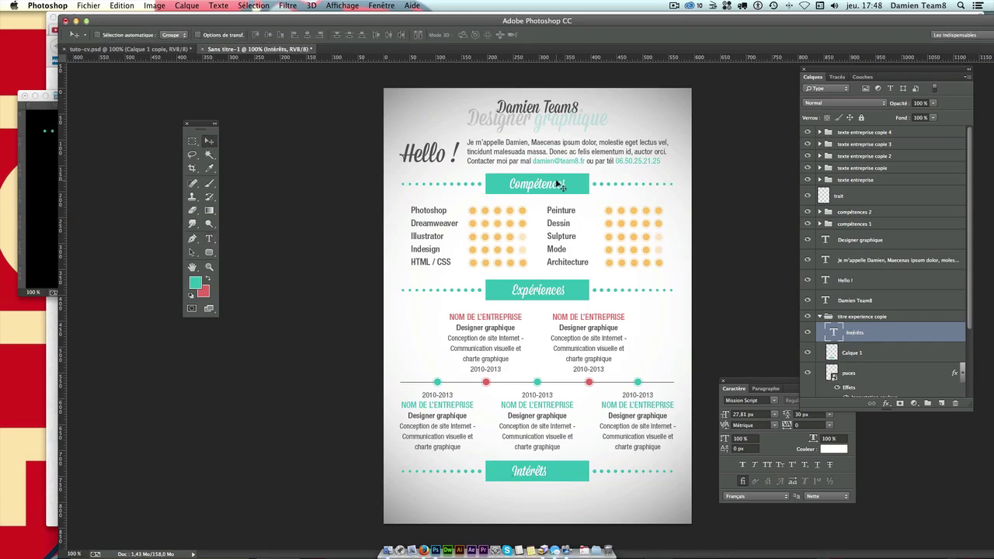
key(Right)
key(Right)
key(Right)
Shift the Intérêts text 2 px right with Free Transform and hide the guides
key(ctrl+t)
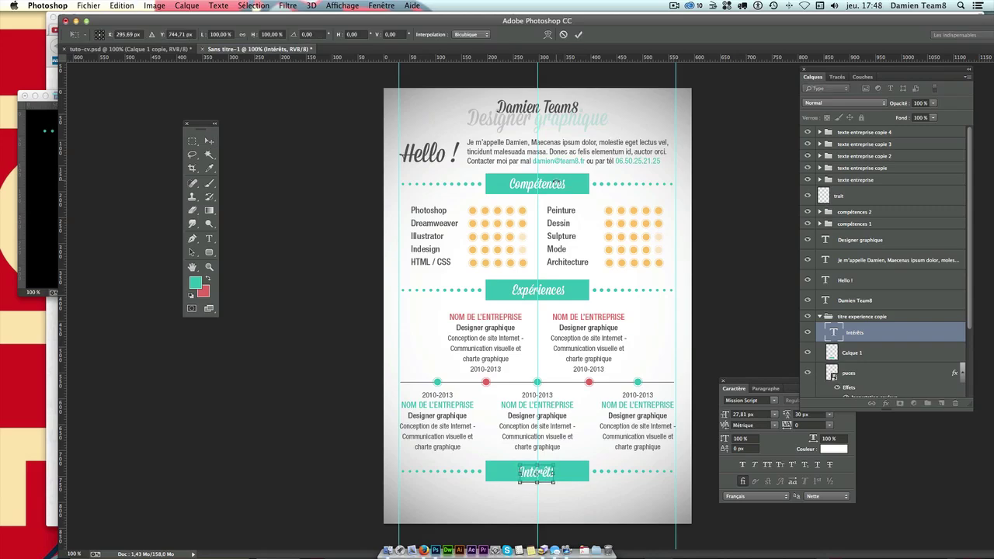
key(Right)
key(Right)
key(Return)
key(ctrl+h)
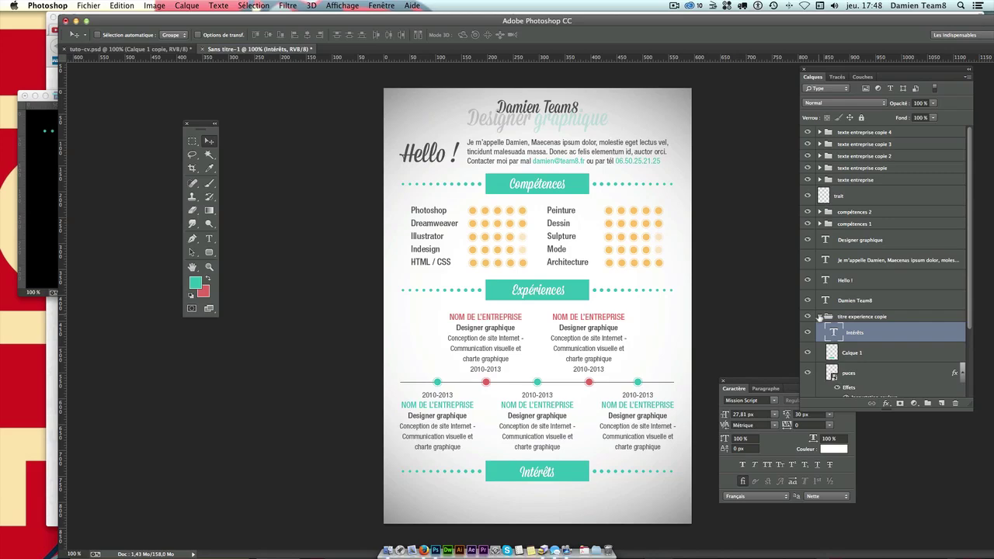
click(854, 352)
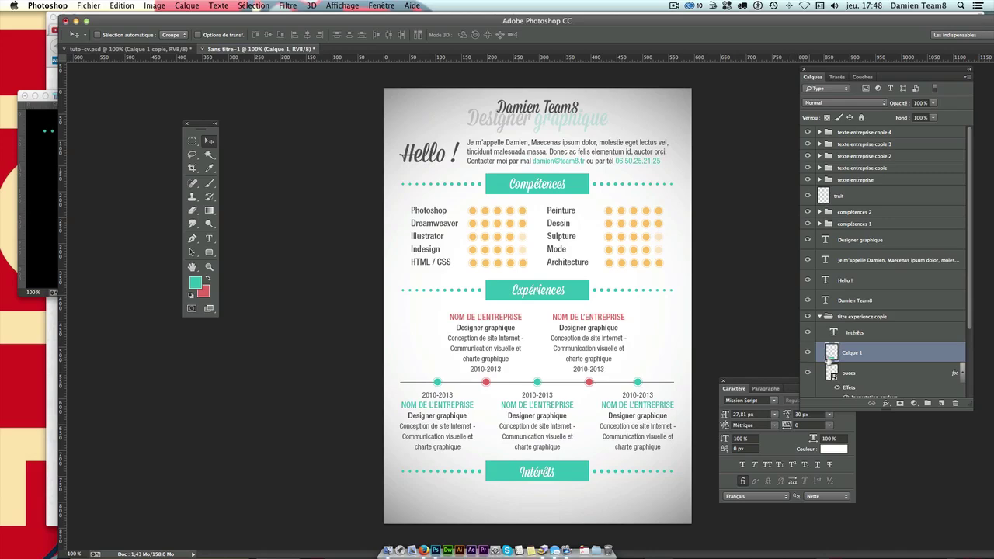
Duplicate the teal layer Calque 1 and place the copy just above Calque 0
drag(830, 361, 941, 403)
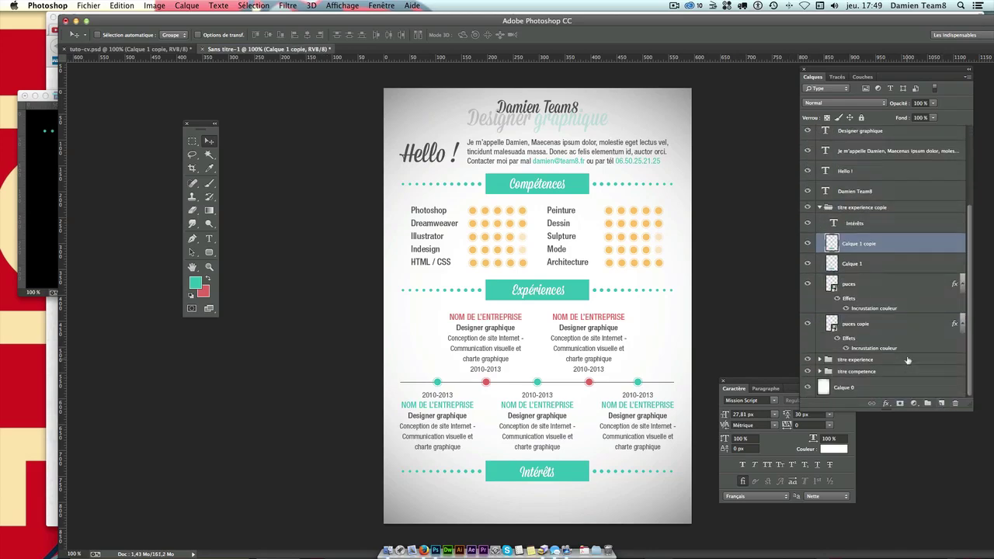
drag(868, 254, 855, 373)
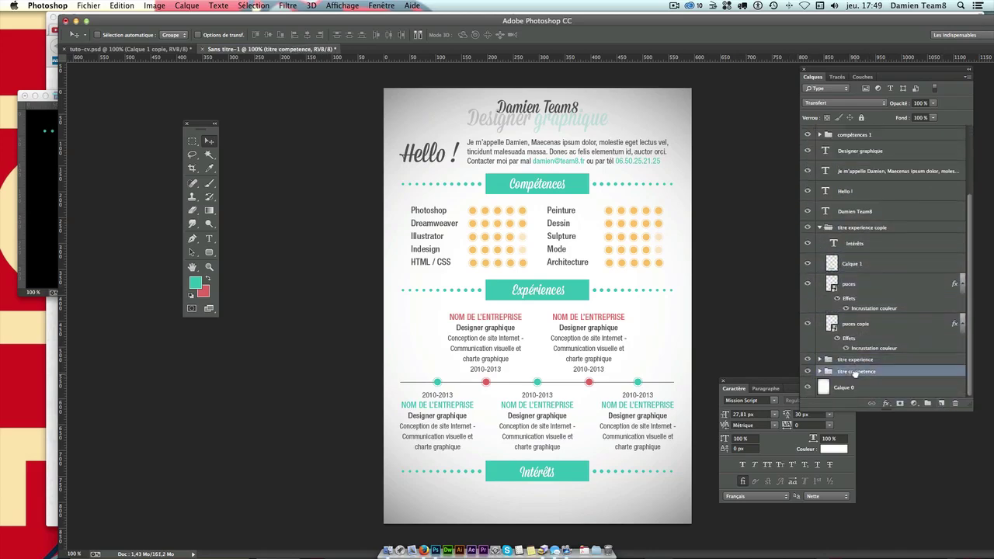
key(ctrl+z)
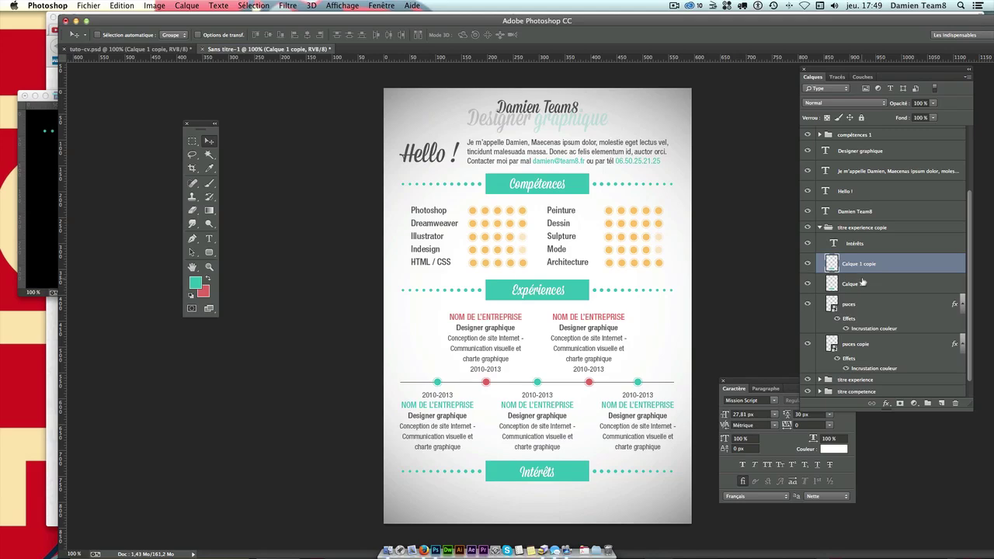
scroll(885, 324, down, 1)
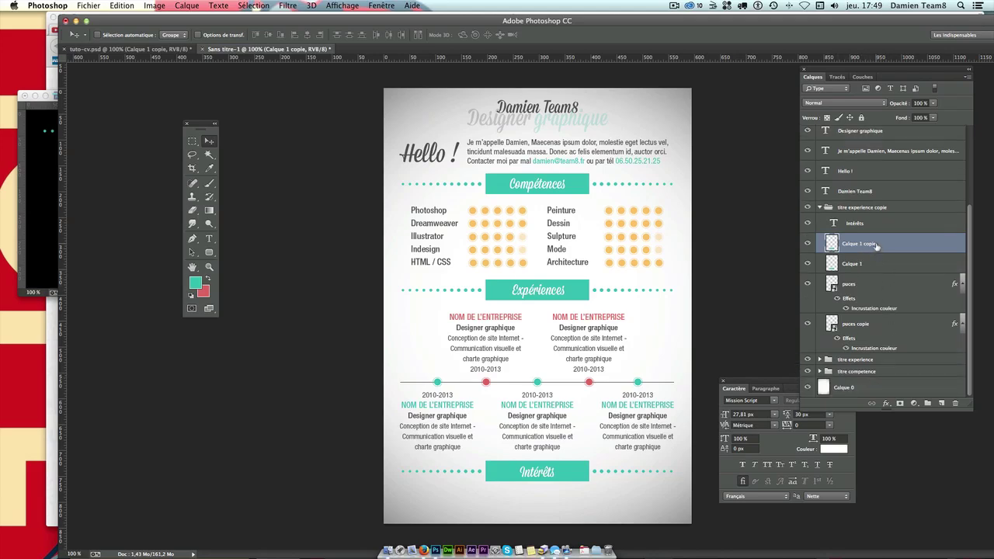
drag(877, 246, 838, 385)
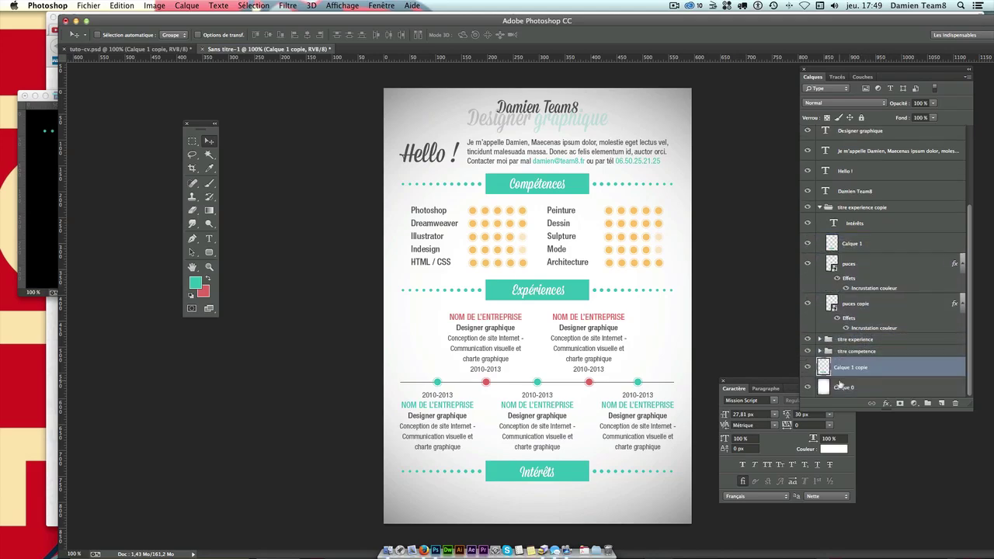
click(820, 208)
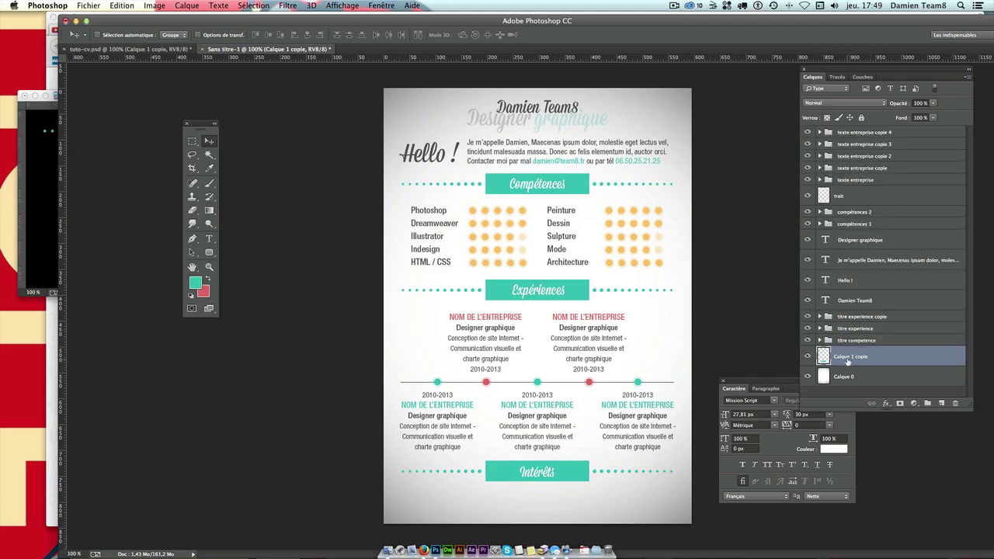
Move the teal bar copy flush beneath the Intérêts banner
drag(561, 397, 552, 441)
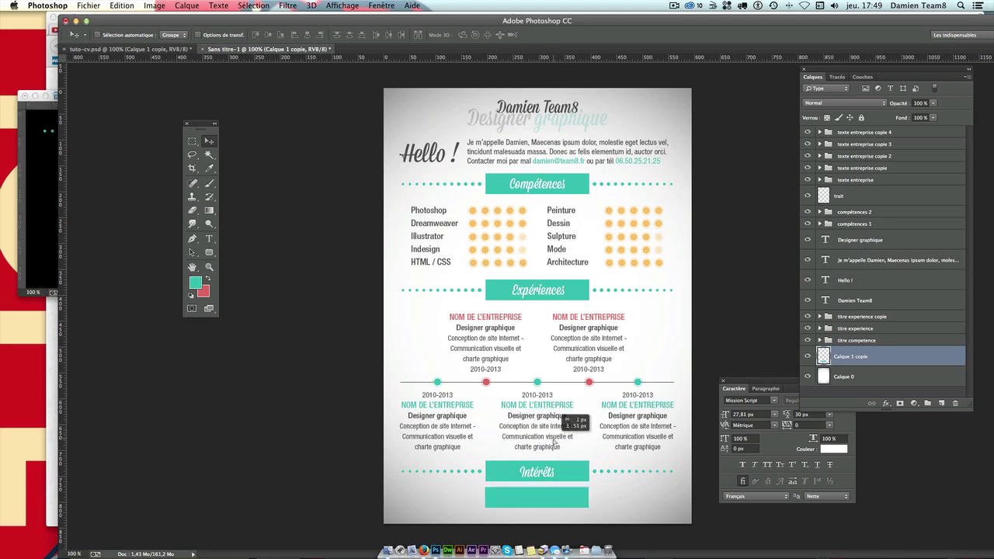
drag(552, 439, 555, 501)
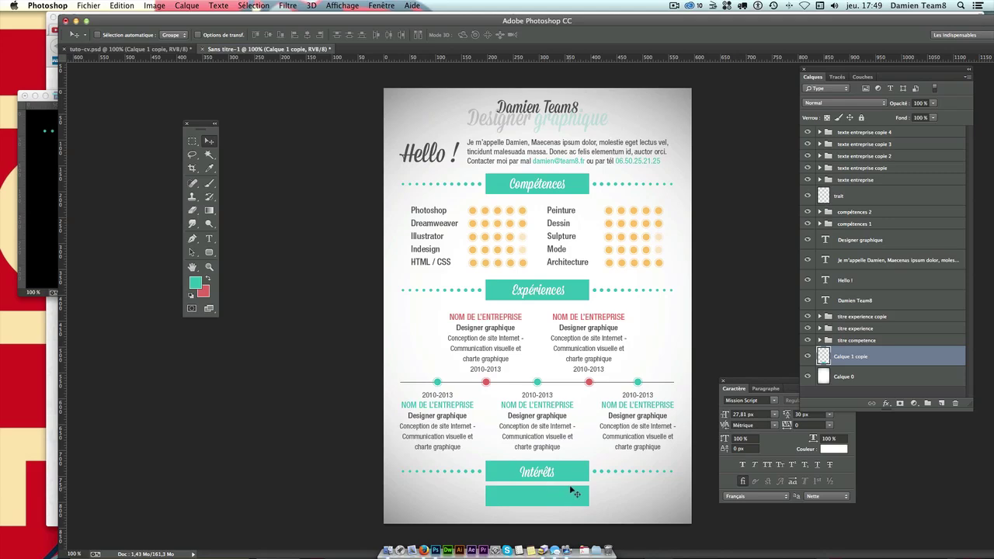
key(Down)
key(Up)
key(Down)
key(Down)
key(Up)
key(Up)
key(Up)
key(Down)
Give the bar a #4b4b4b dark grey Color Overlay sampled from the Hello ! text
double_click(917, 364)
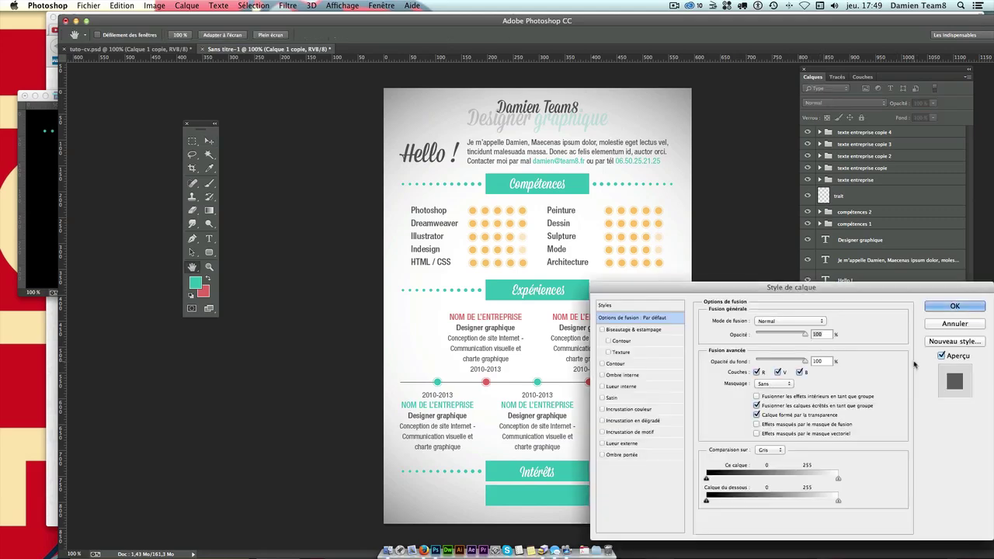
click(634, 409)
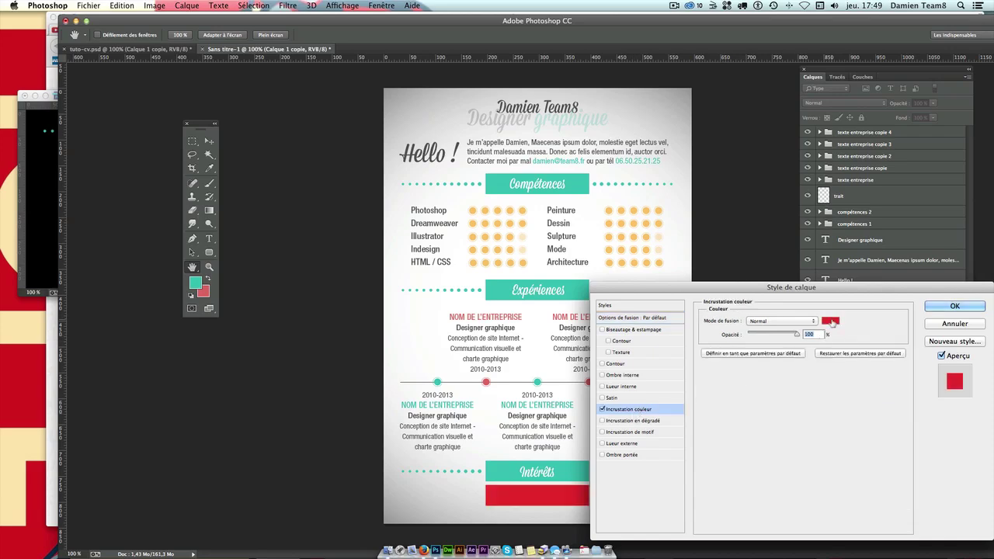
click(830, 321)
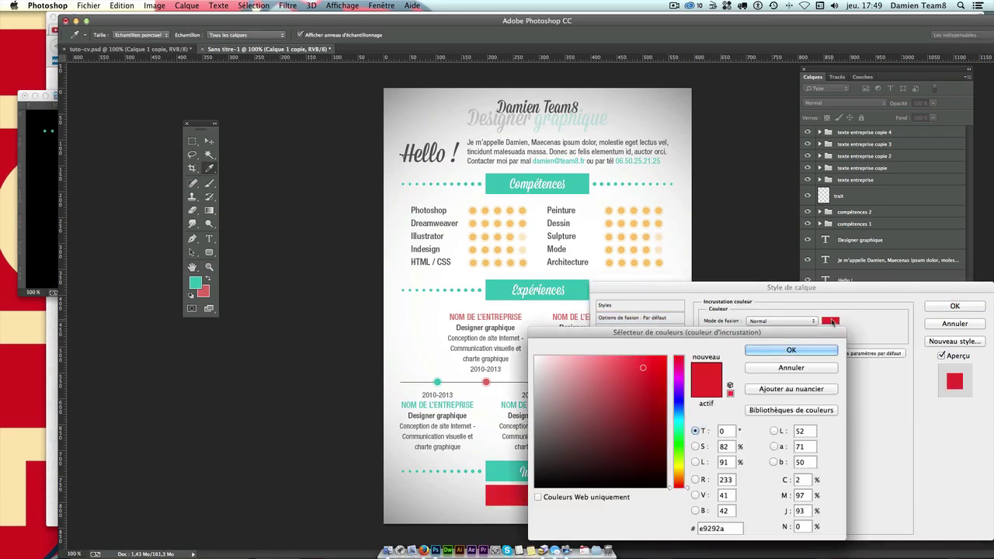
click(413, 152)
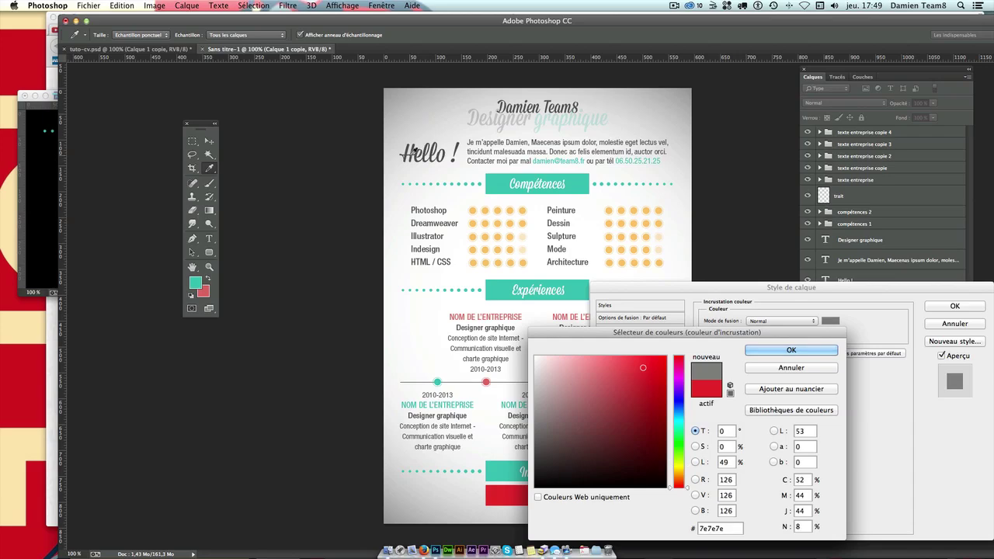
click(432, 153)
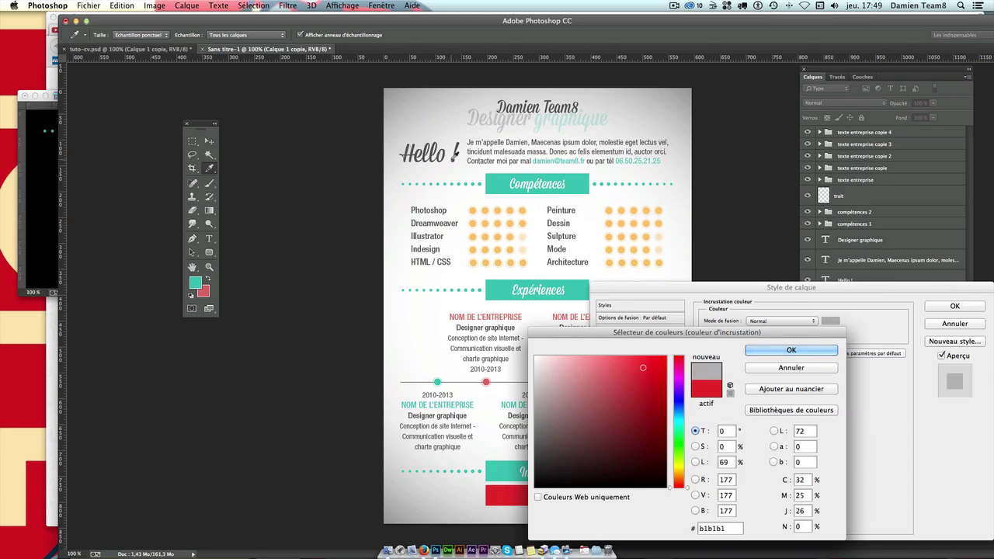
click(432, 154)
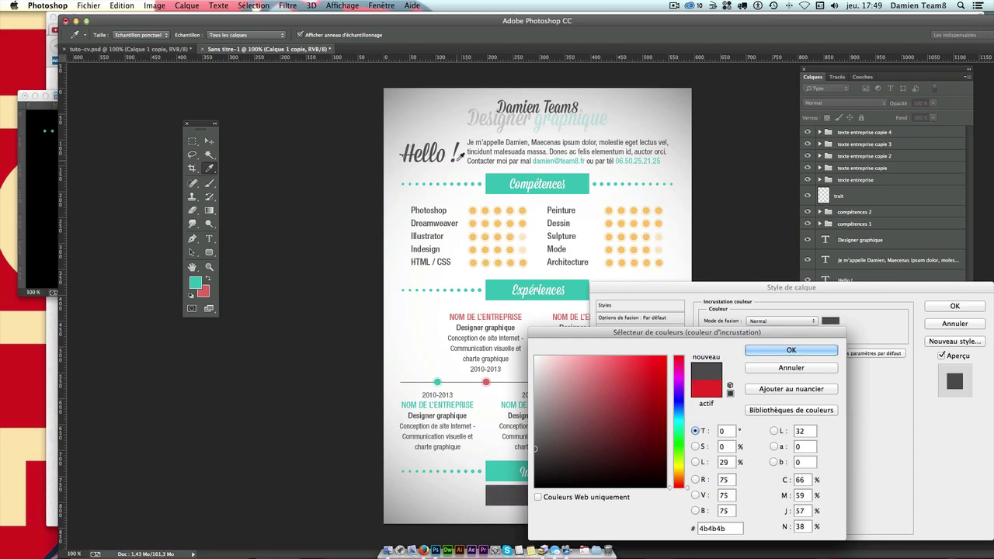
key(Return)
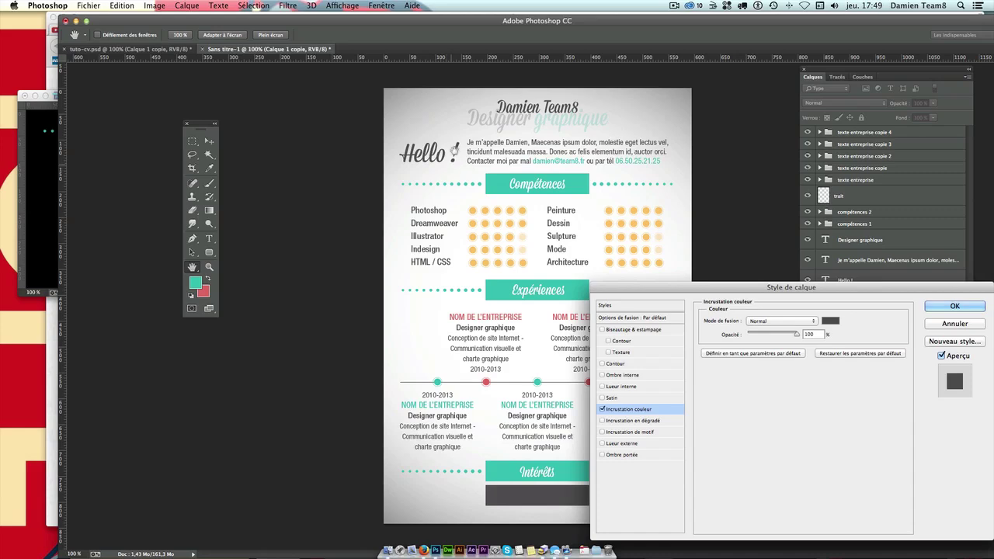
key(Return)
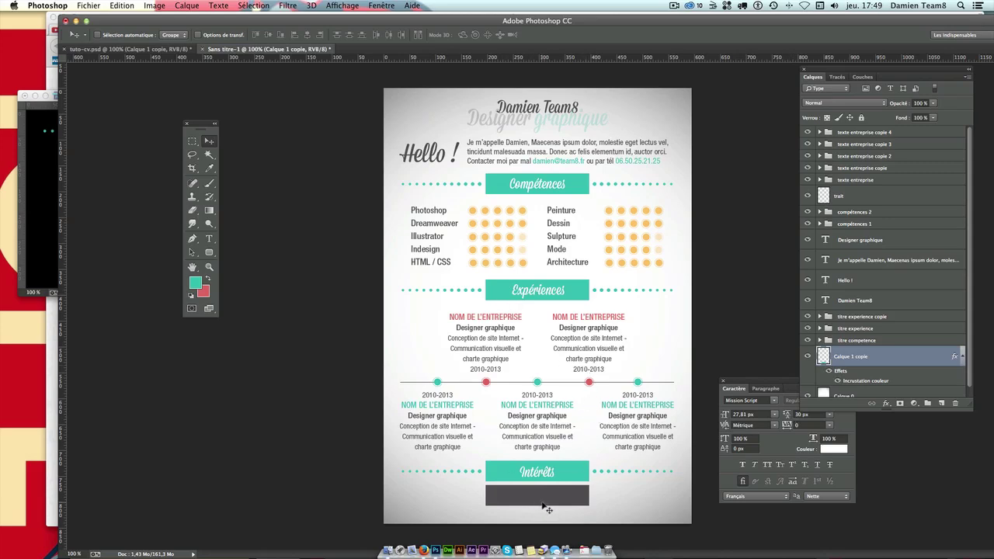
Duplicate the grey bar twice to make three bars side by side
drag(548, 509, 471, 499)
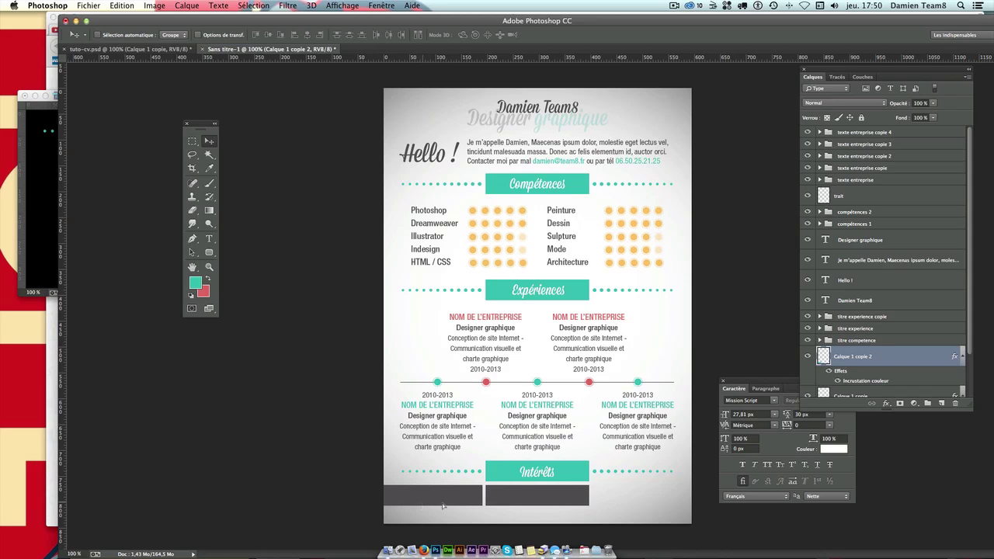
drag(442, 506, 649, 506)
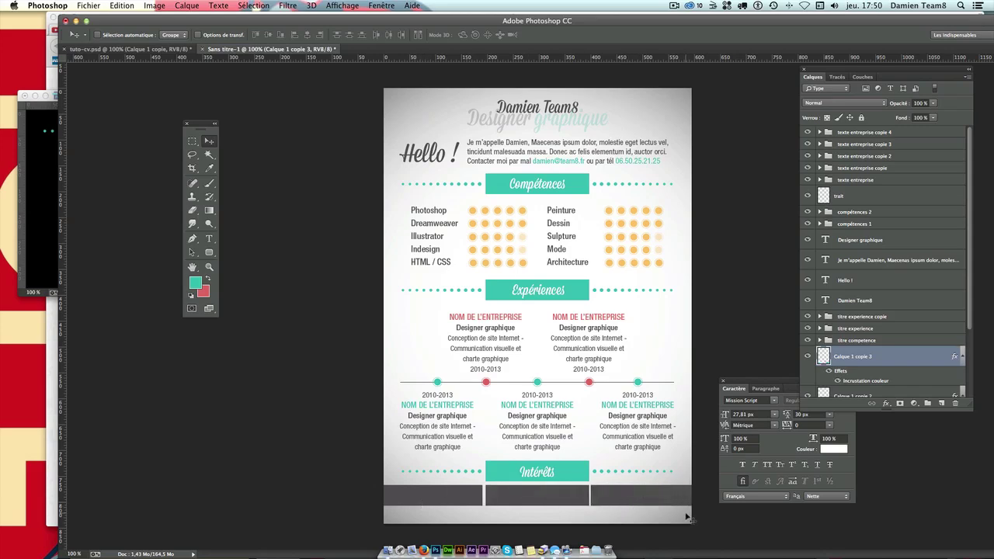
key(Right)
key(Right)
scroll(866, 351, down, 1)
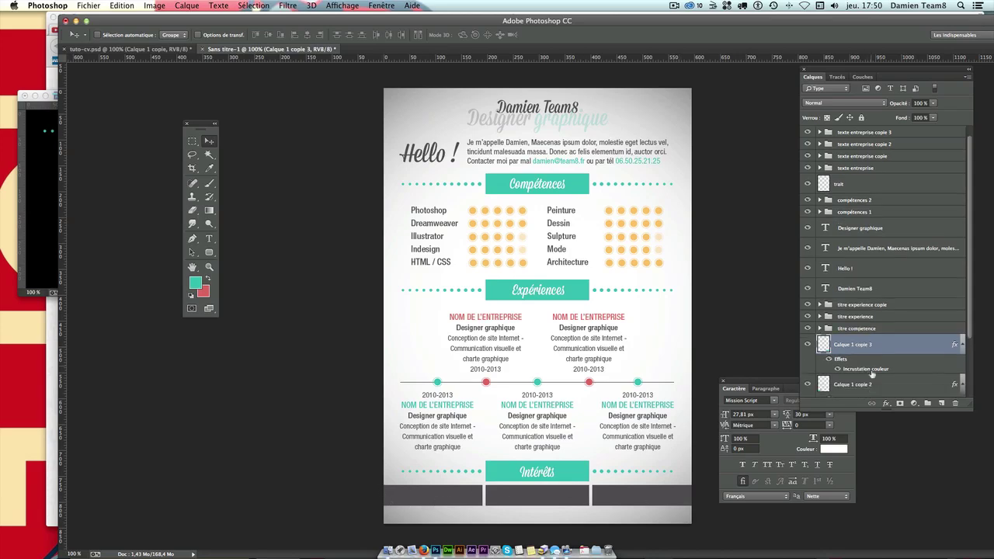
scroll(864, 371, down, 1)
Scale all three bars together to fit within the page margins
shift+click(866, 391)
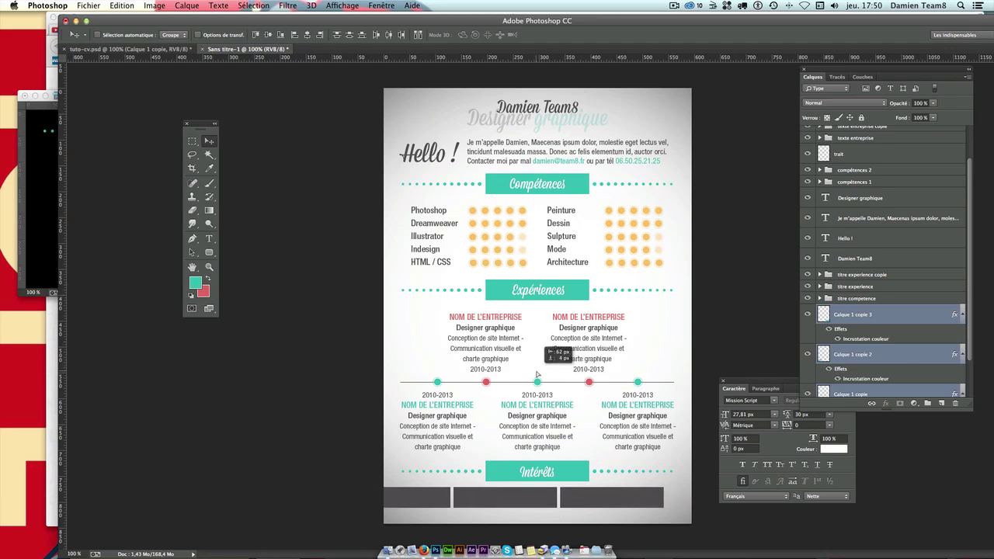
key(ctrl+t)
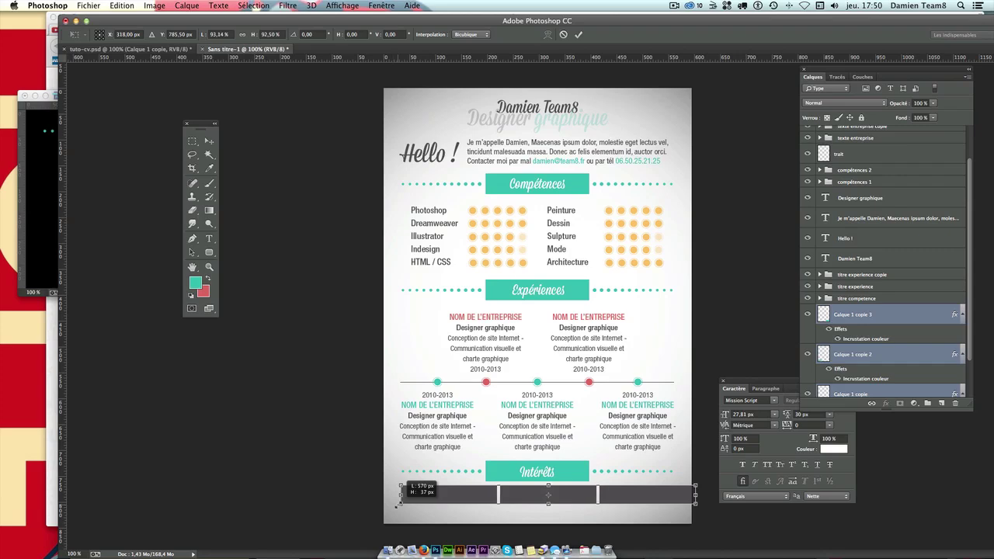
drag(379, 504, 401, 503)
drag(696, 504, 681, 502)
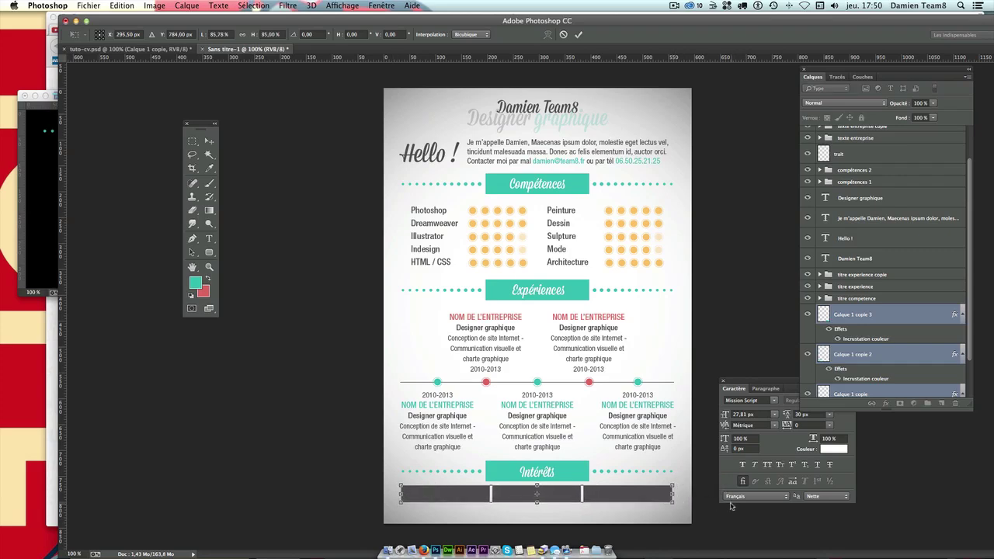
key(Return)
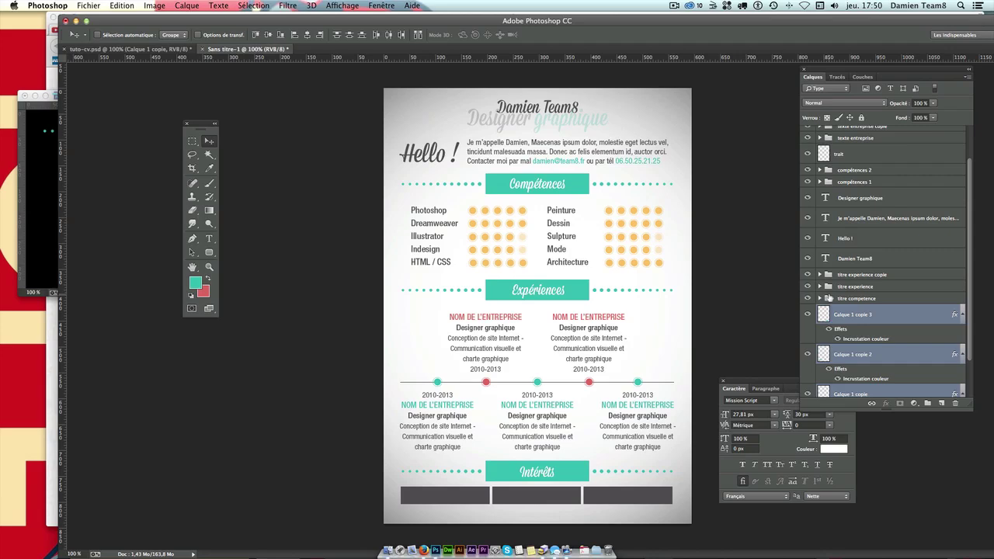
Duplicate the rightmost bar into a second row and shift it left
click(863, 317)
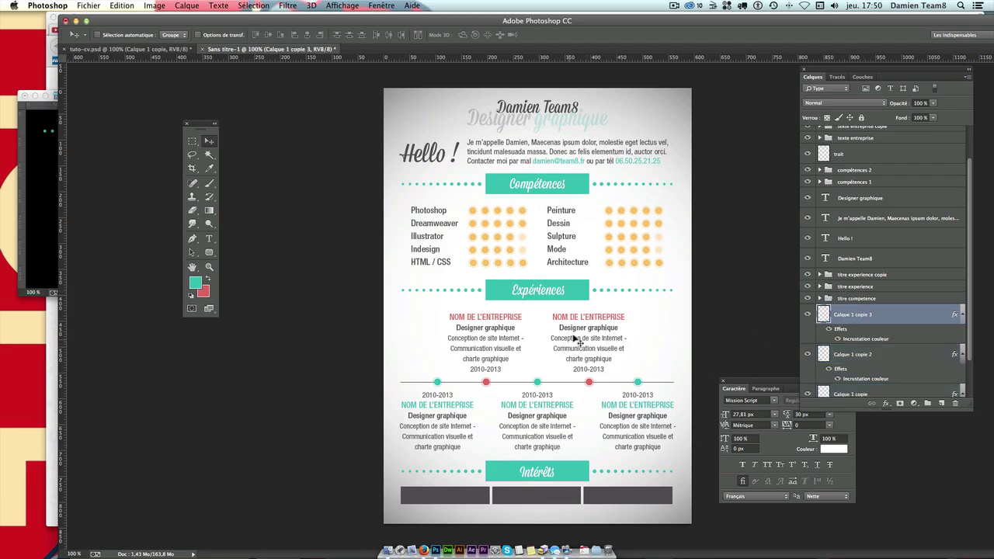
drag(570, 356, 553, 368)
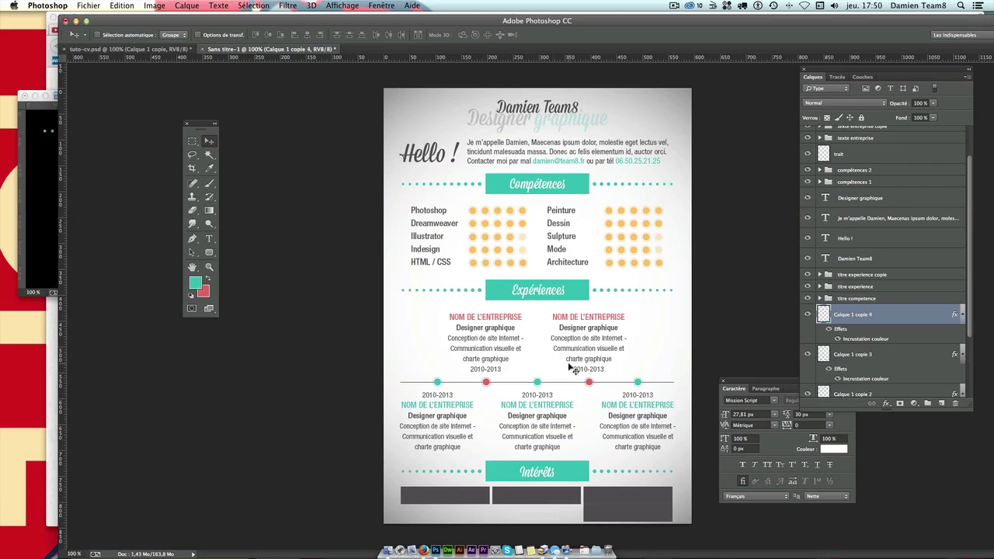
drag(619, 512, 579, 514)
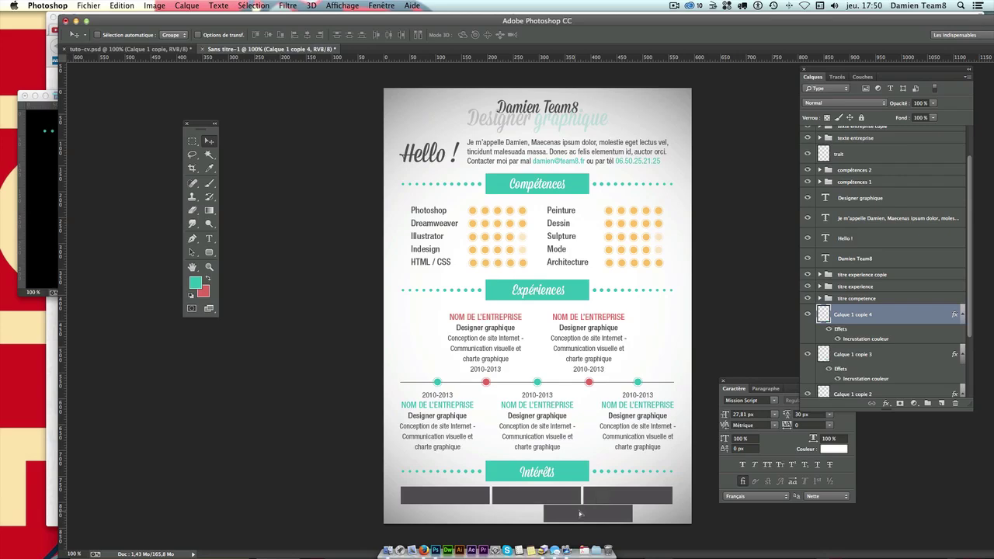
key(ctrl+t)
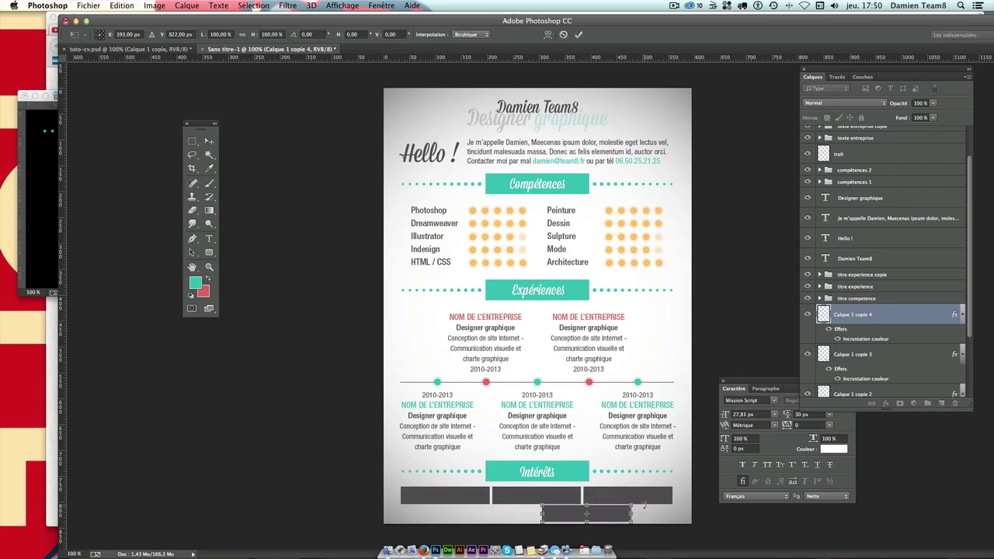
key(Left)
key(Left)
key(Left)
key(Left)
key(Return)
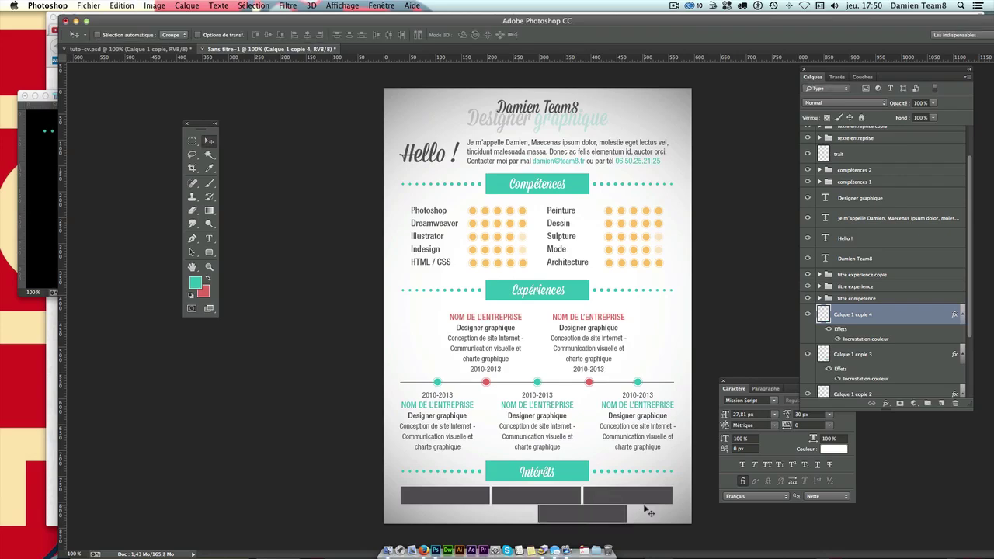
Add a second lower bar to its left and align both into a centred row
drag(604, 511, 520, 517)
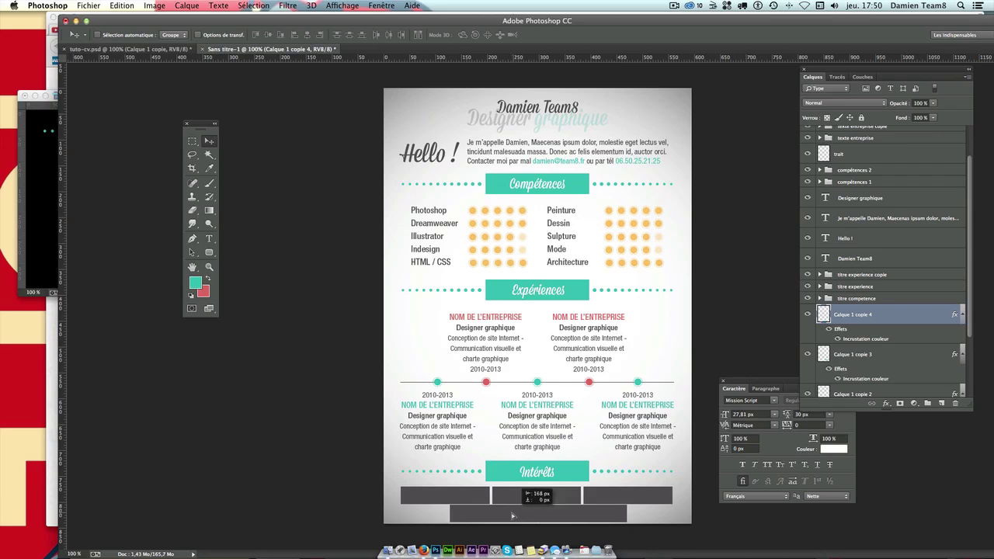
key(ctrl+t)
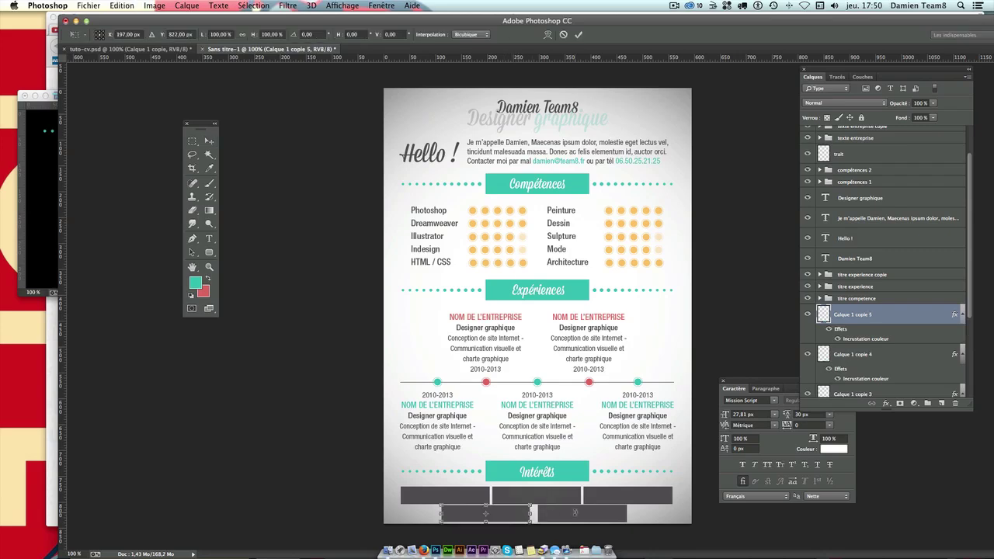
key(Right)
key(Right)
key(Right)
key(Right)
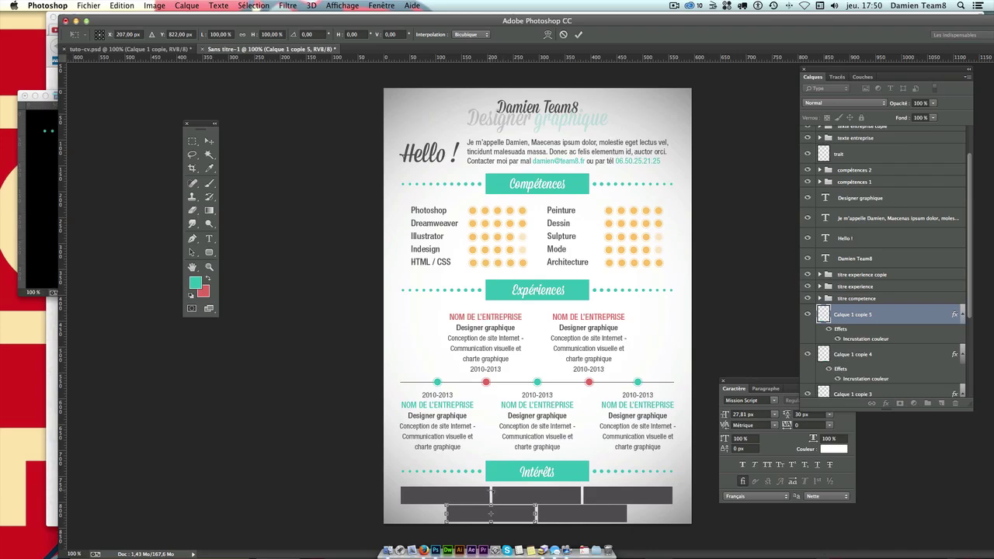
key(Return)
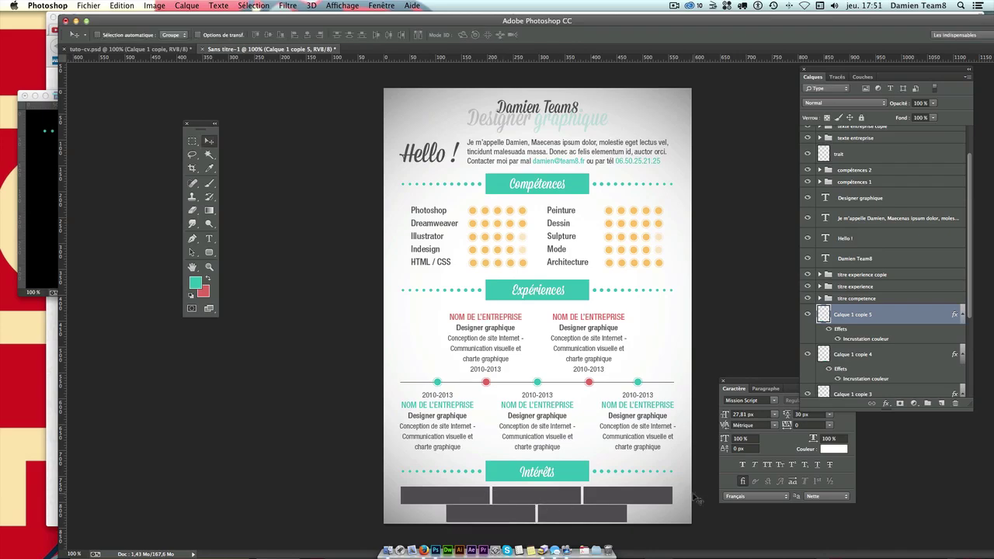
key(Down)
key(Down)
key(Down)
key(Down)
click(858, 355)
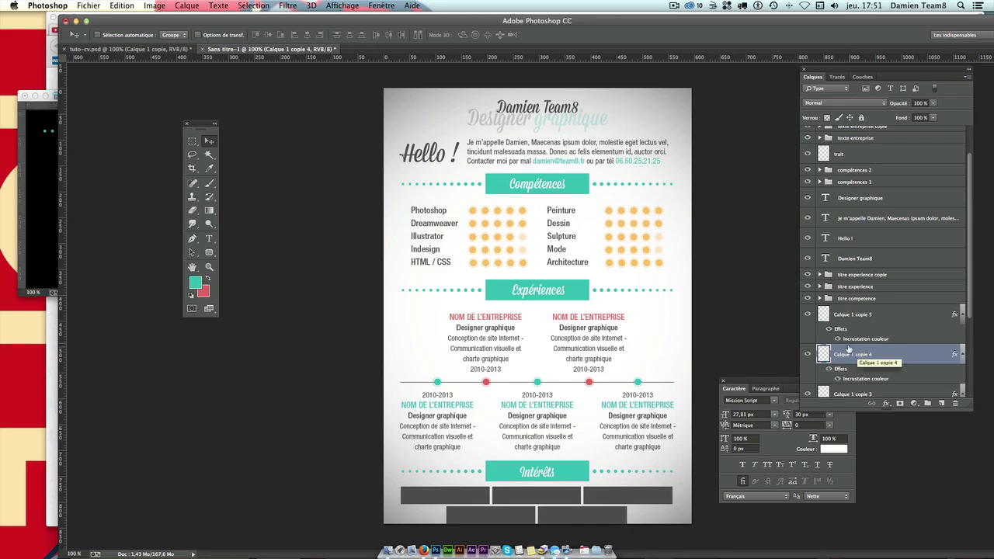
click(857, 321)
key(Down)
key(Down)
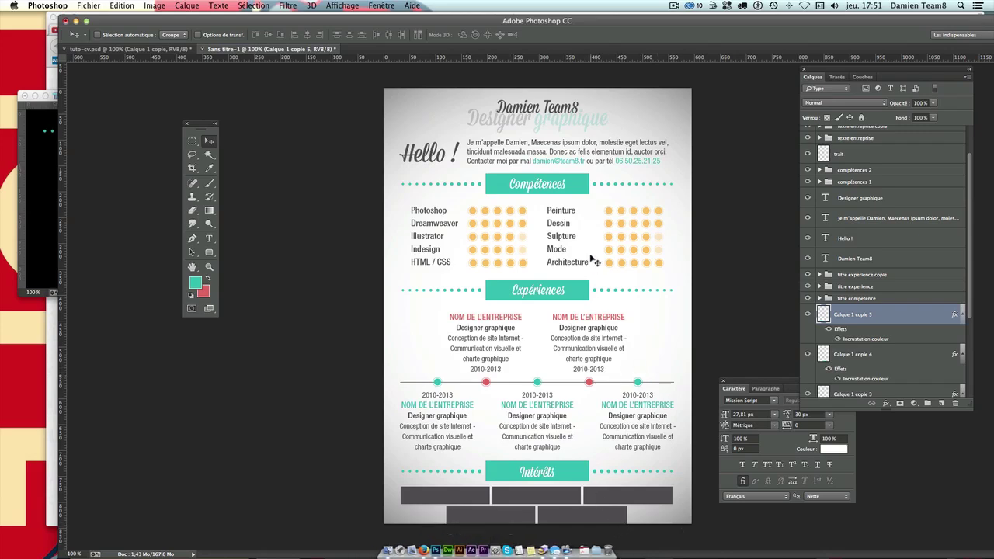
click(527, 216)
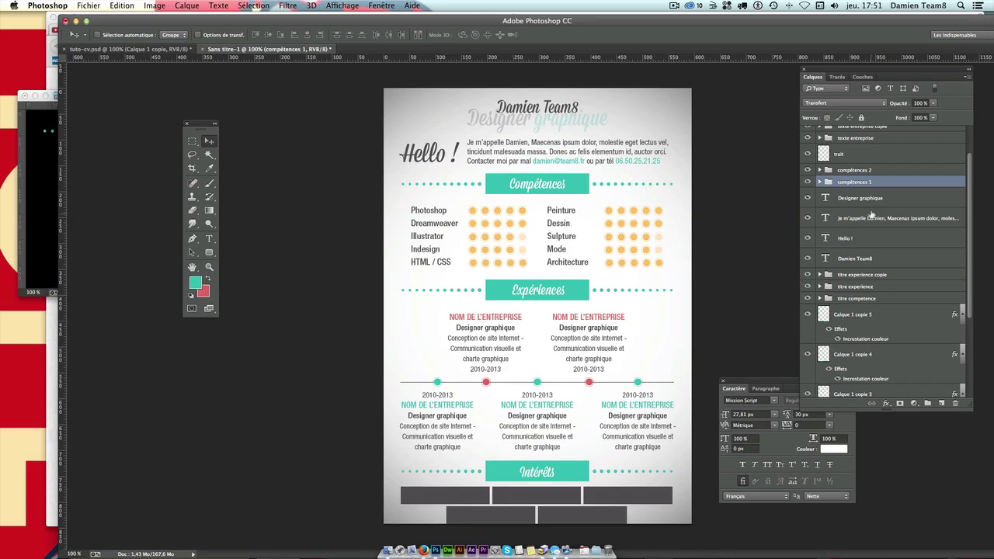
shift+click(841, 171)
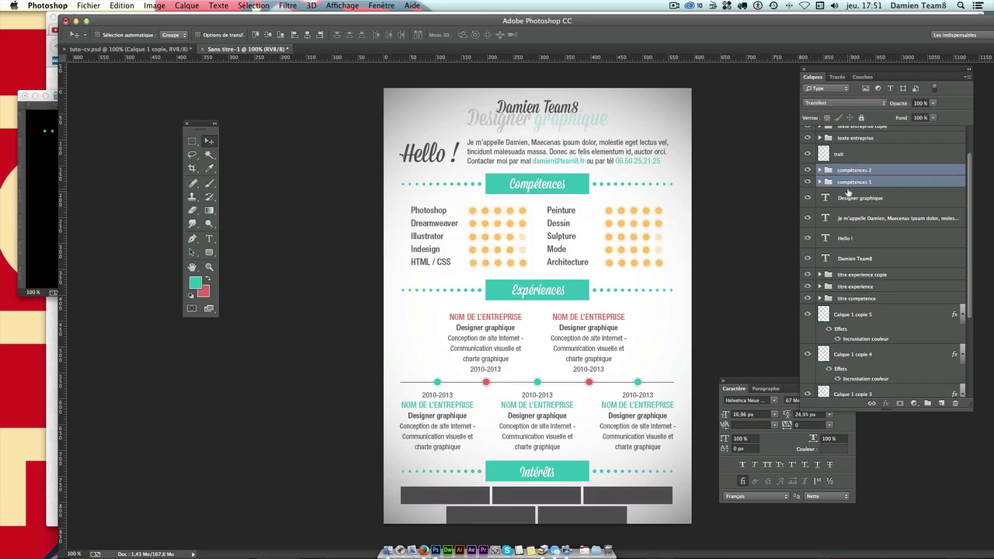
key(Up)
key(Up)
key(Up)
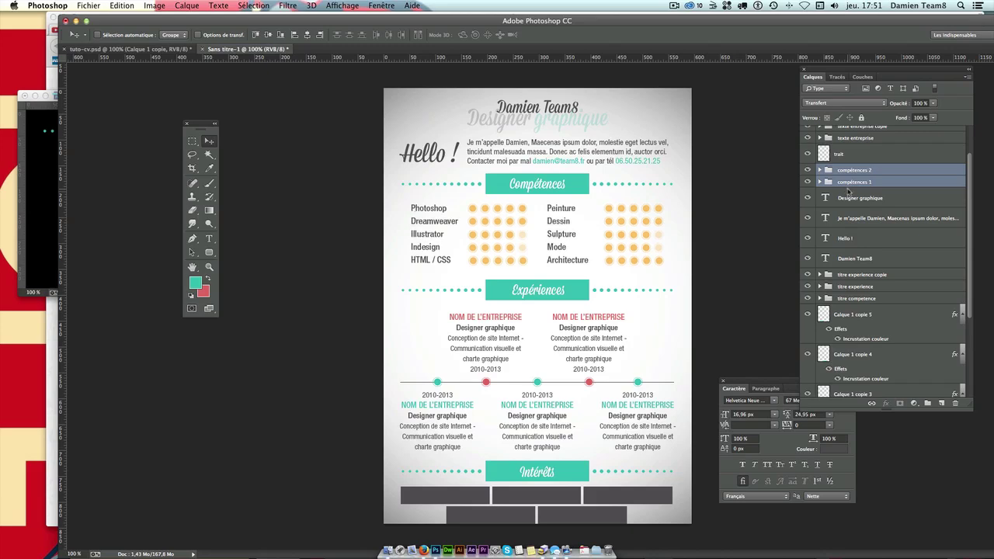
ctrl+click(586, 298)
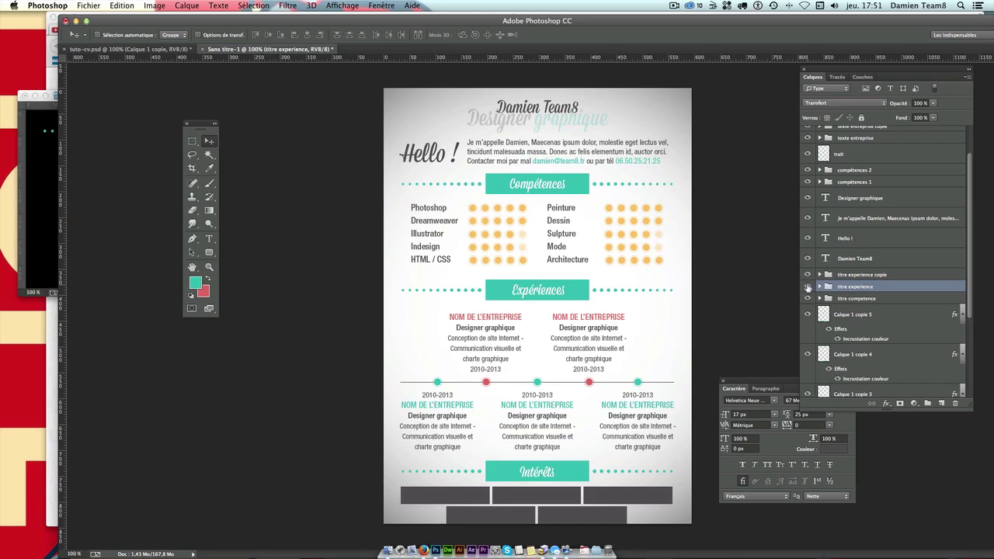
key(Up)
key(Up)
key(Up)
key(Up)
key(Up)
key(Up)
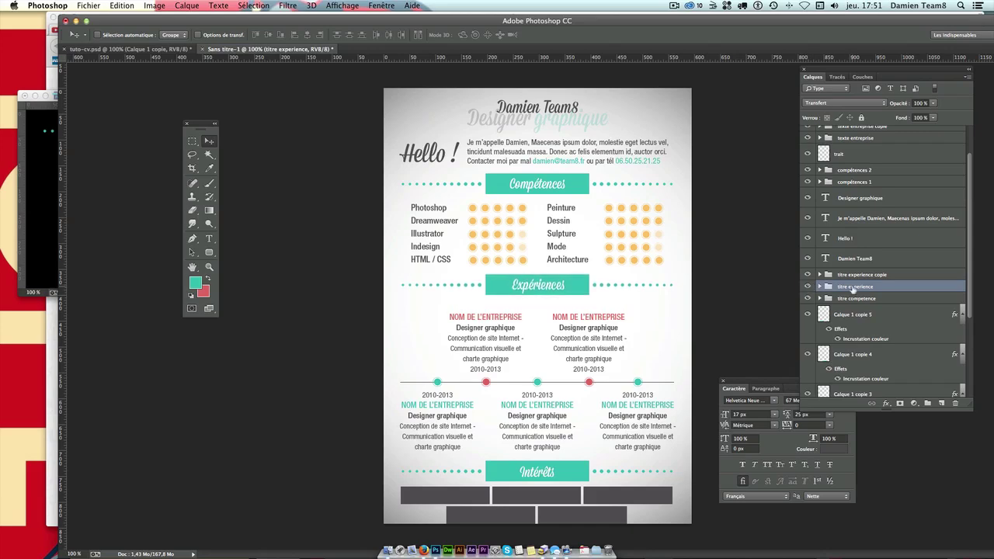
key(Up)
ctrl+click(496, 326)
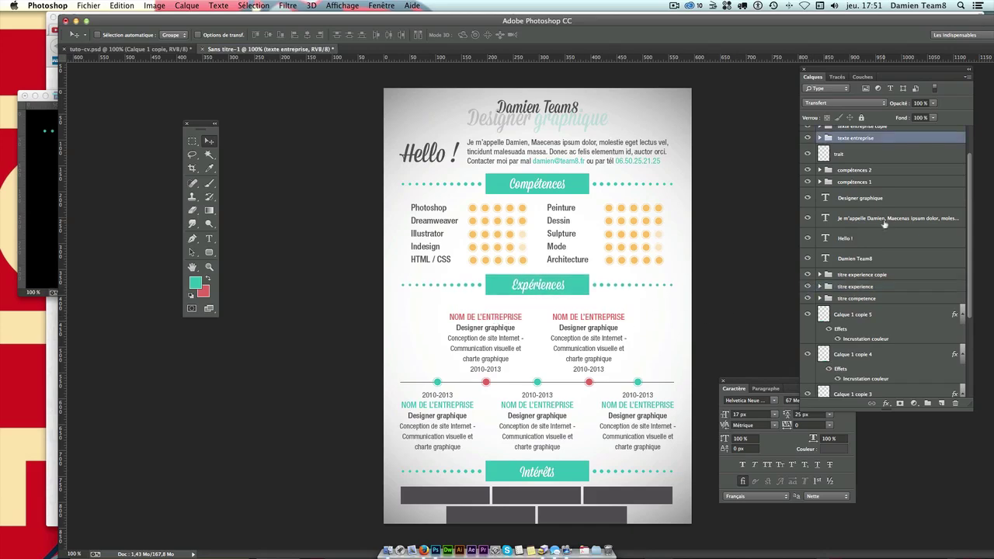
scroll(855, 216, up, 2)
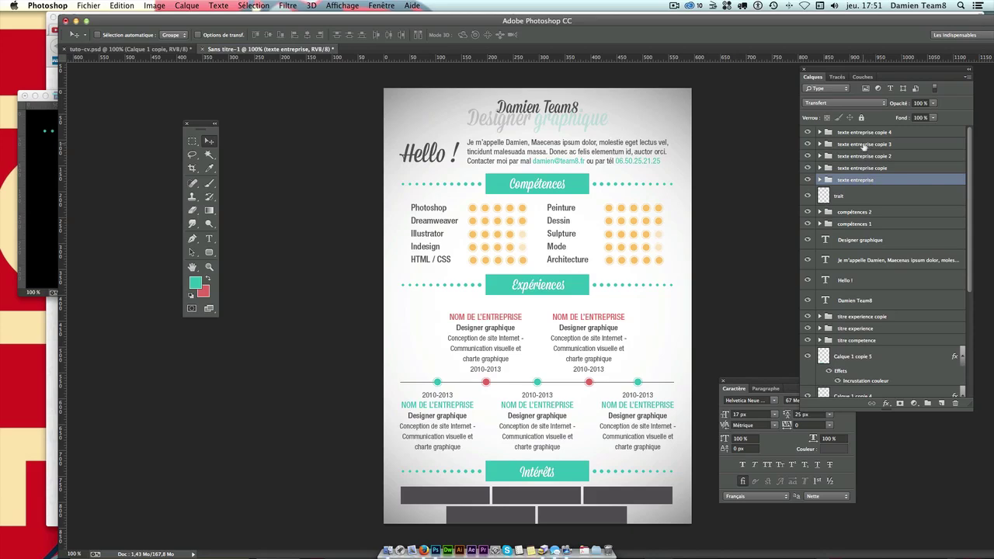
shift+click(861, 168)
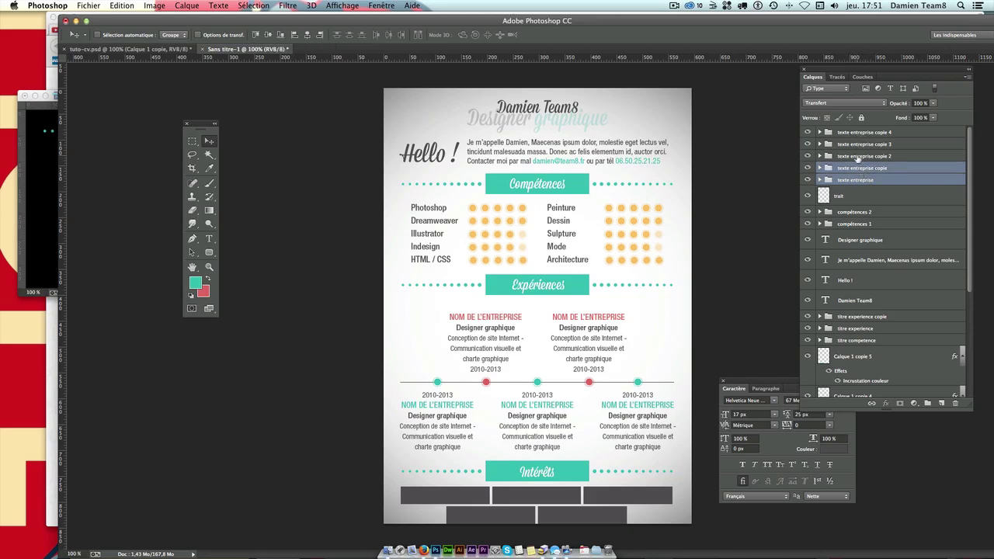
shift+click(860, 156)
shift+click(861, 144)
shift+click(859, 132)
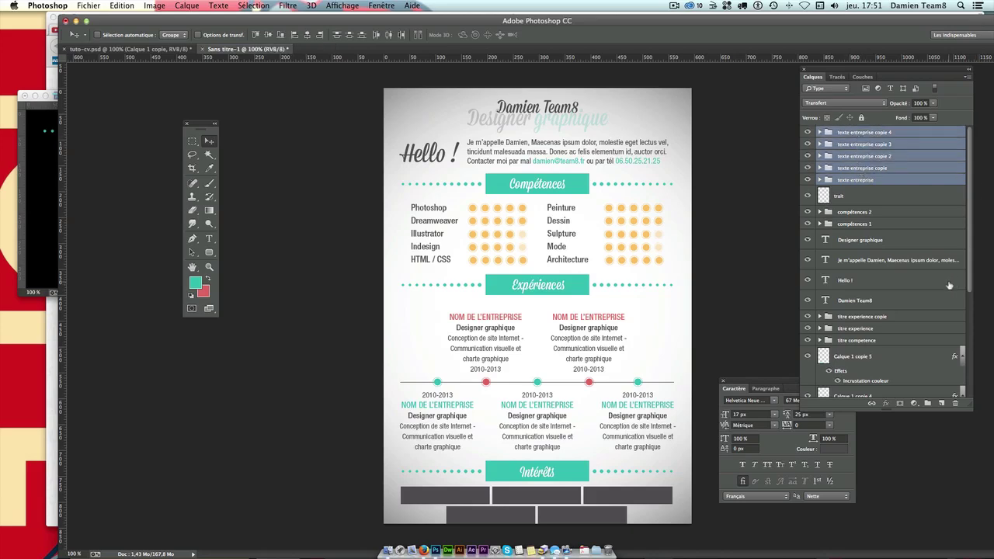
shift+click(884, 197)
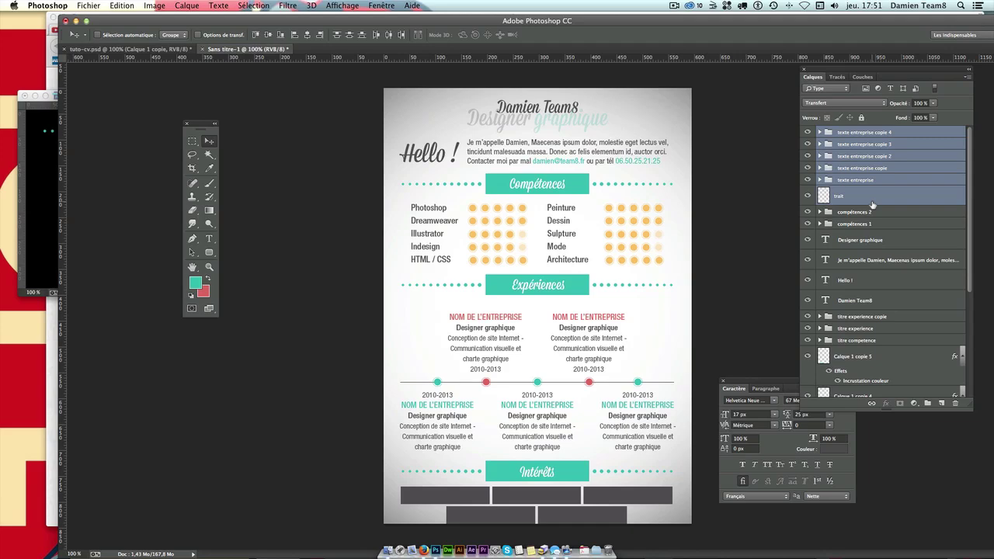
click(880, 188)
shift+click(883, 199)
shift+click(881, 146)
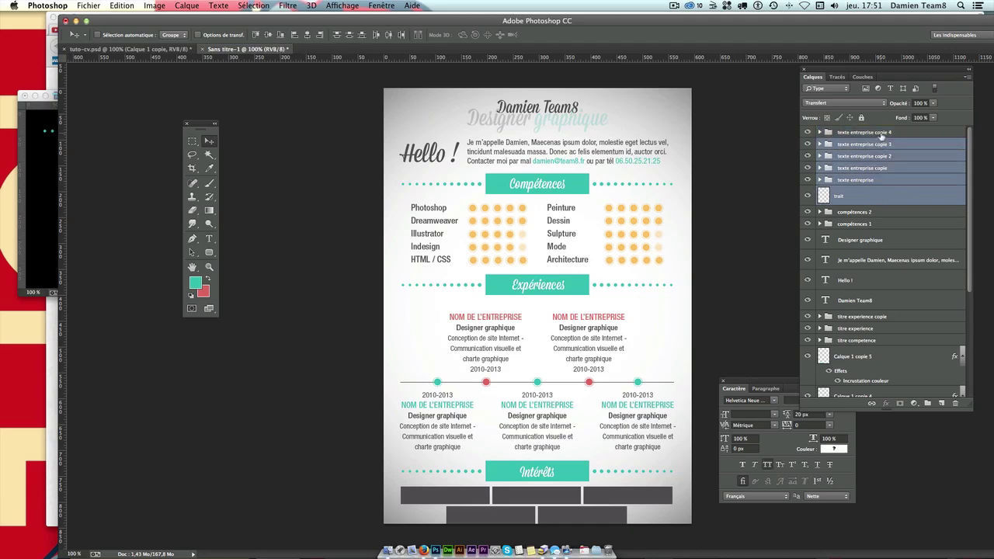
shift+click(882, 135)
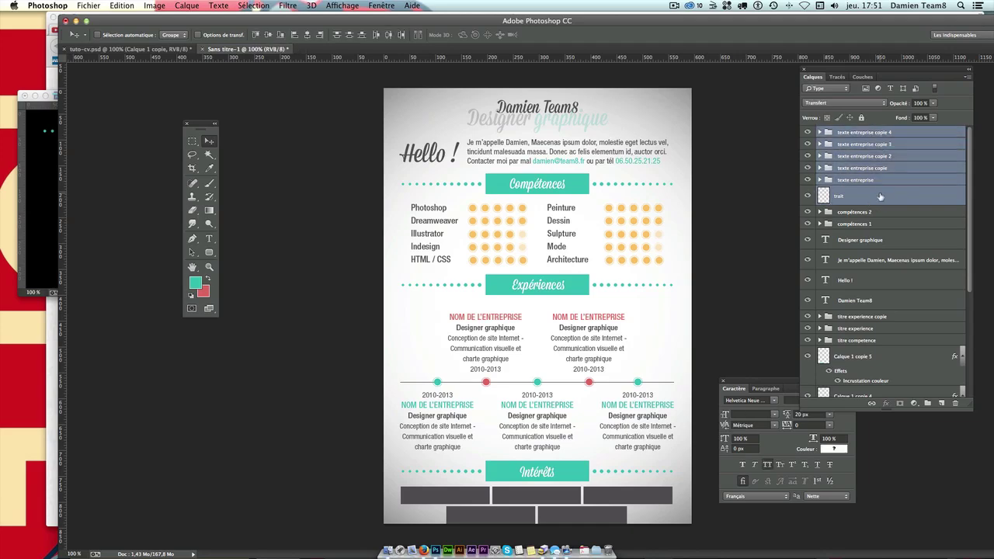
ctrl+click(872, 239)
ctrl+click(887, 280)
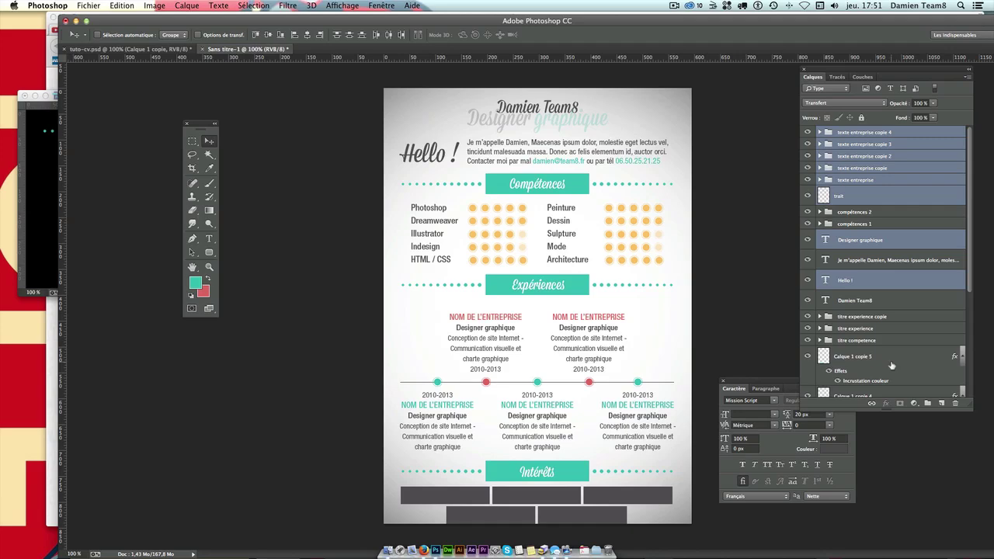
ctrl+click(889, 356)
Nudge the experience timeline and the Intérêts banner two steps upward
click(882, 189)
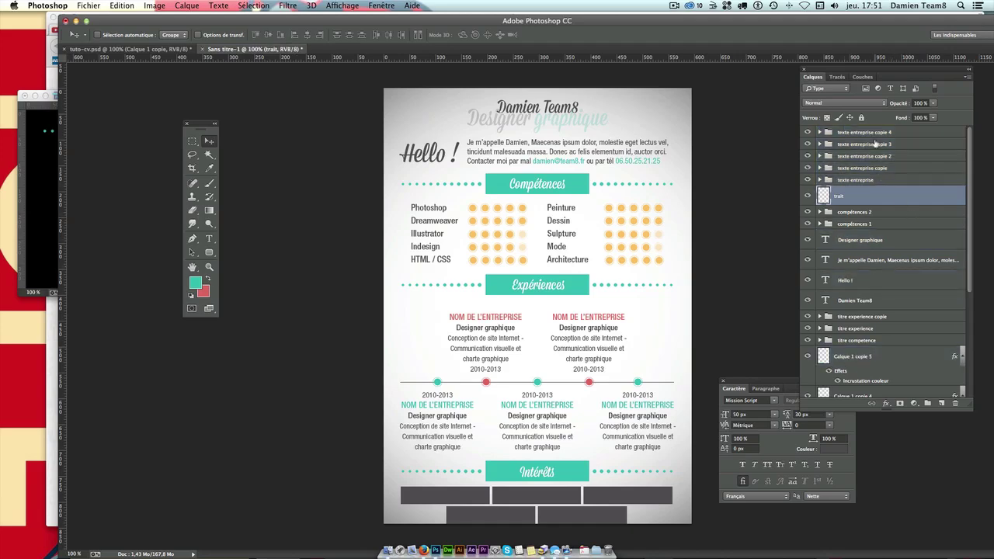
shift+click(875, 137)
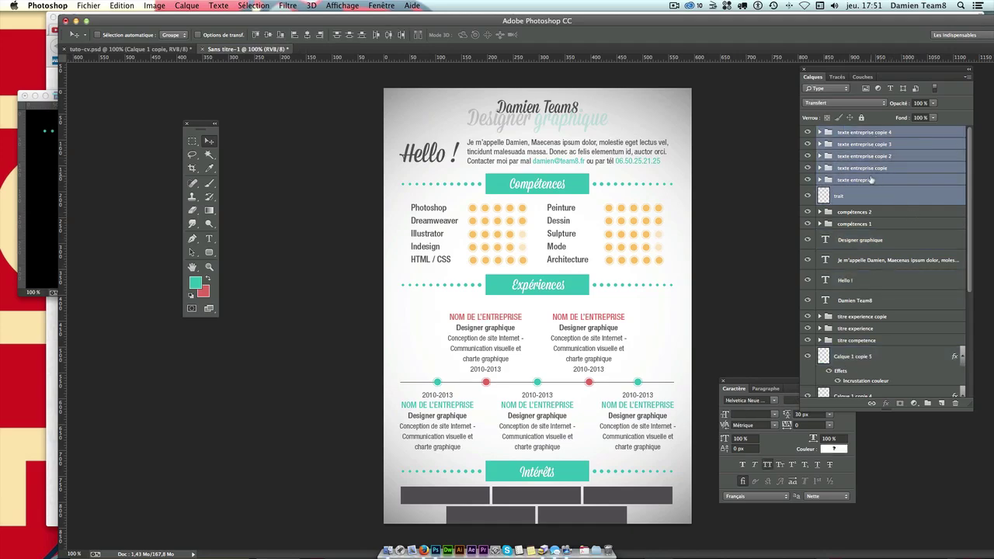
key(Up)
key(Up)
key(Up)
key(Up)
key(Up)
key(Up)
key(Up)
key(Up)
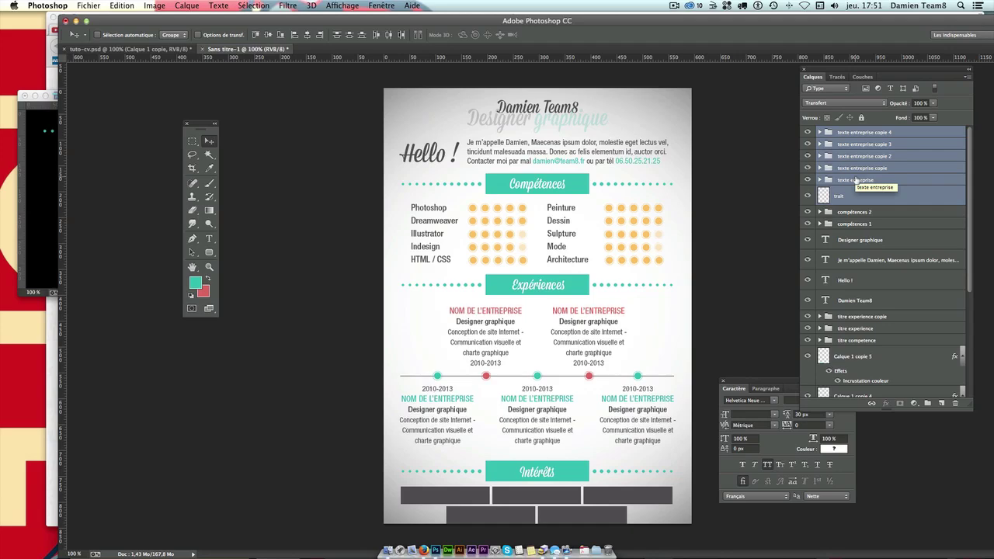
key(Up)
key(Up)
key(Up)
key(Up)
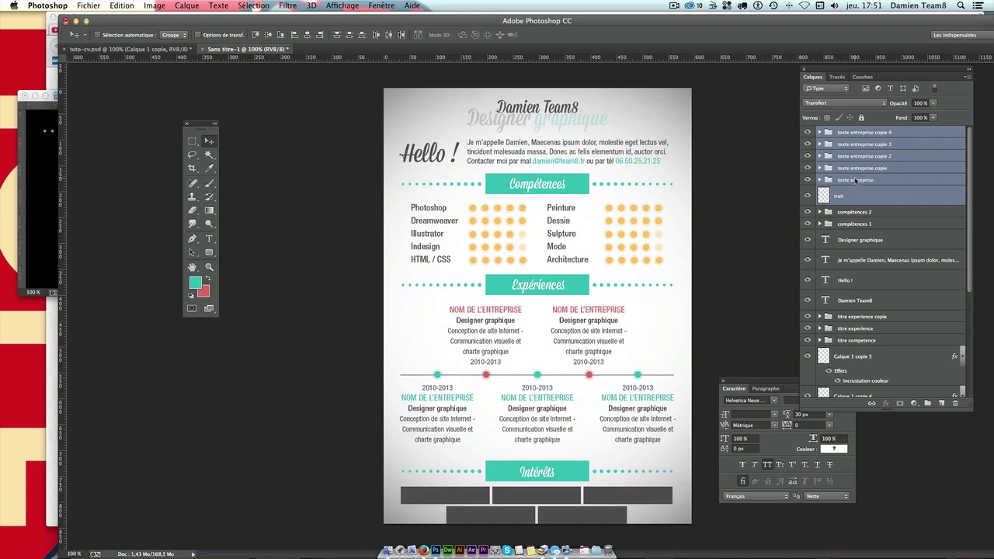
click(562, 474)
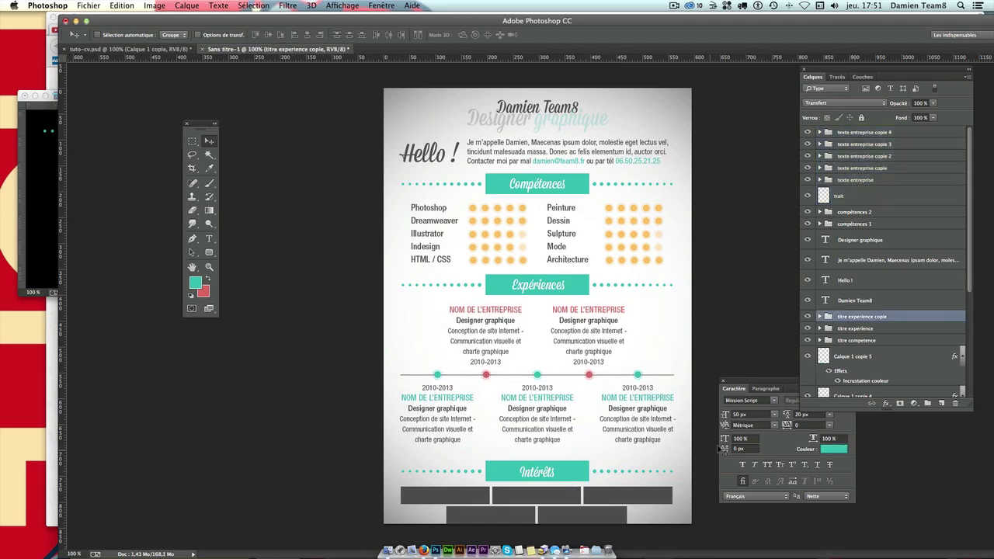
key(Up)
key(Up)
key(Up)
key(Up)
key(Up)
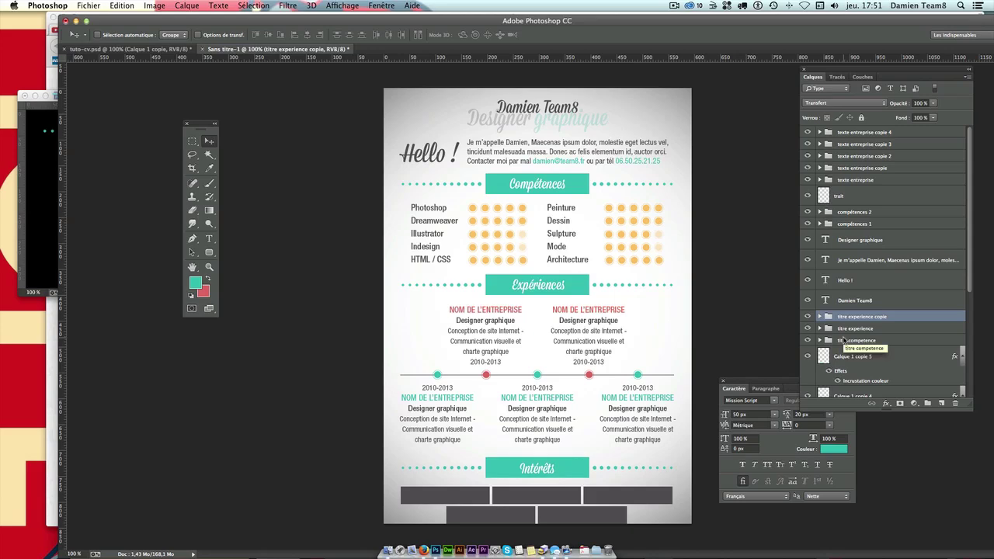
key(Up)
key(Up)
key(Up)
key(Up)
key(Up)
key(Up)
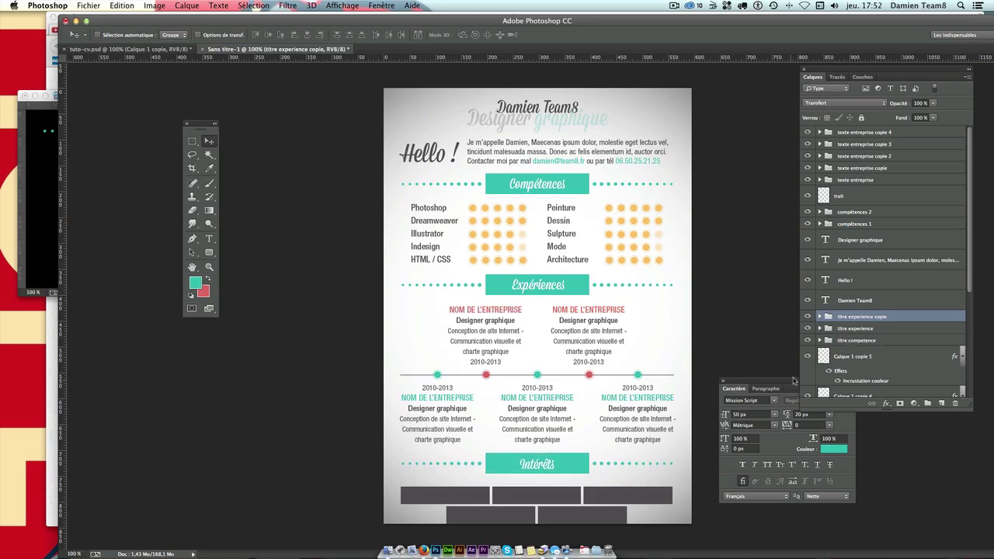
Select the grey interest bars and nudge them five steps upward
click(481, 492)
shift+click(544, 497)
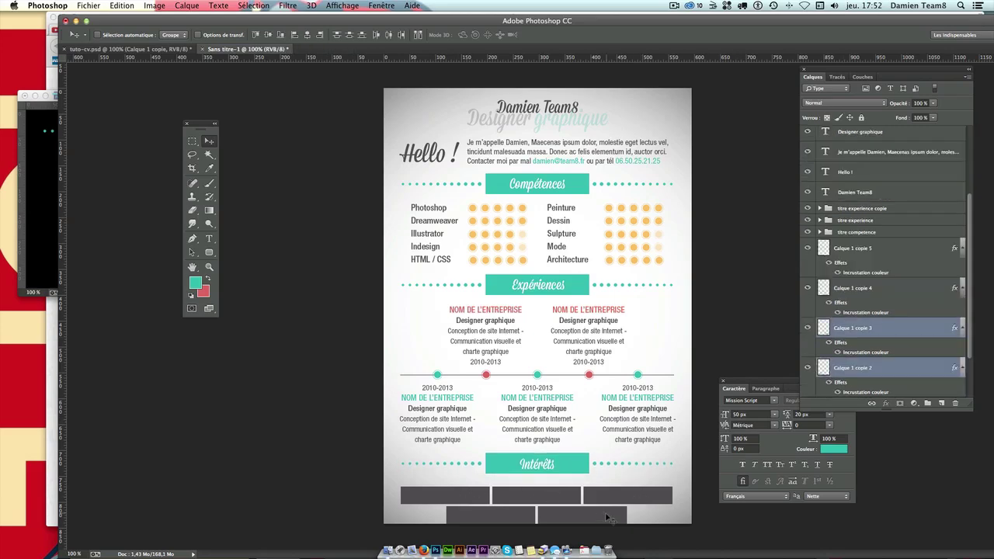
shift+click(611, 520)
shift+click(516, 522)
key(Up)
key(Up)
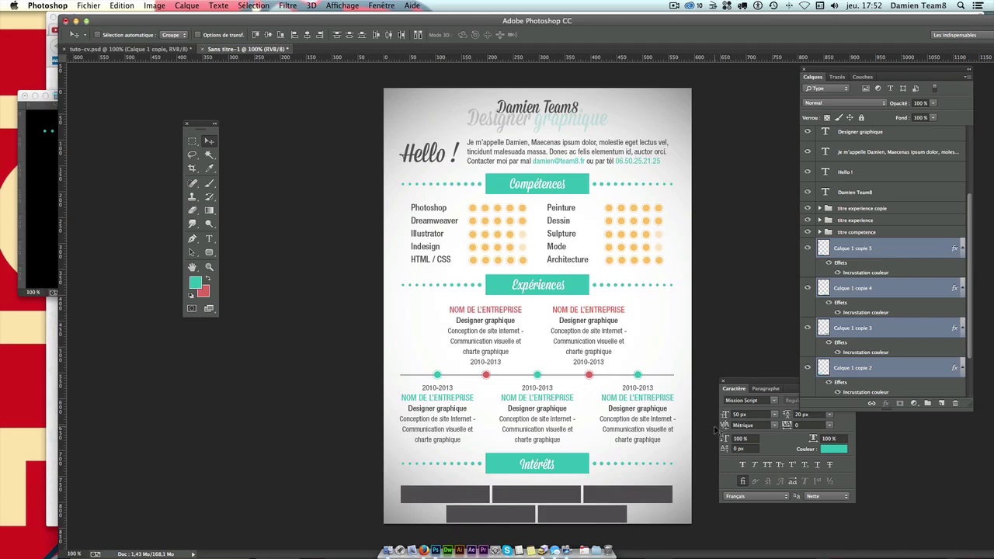
key(Up)
key(Up)
key(Up)
key(Up)
key(Up)
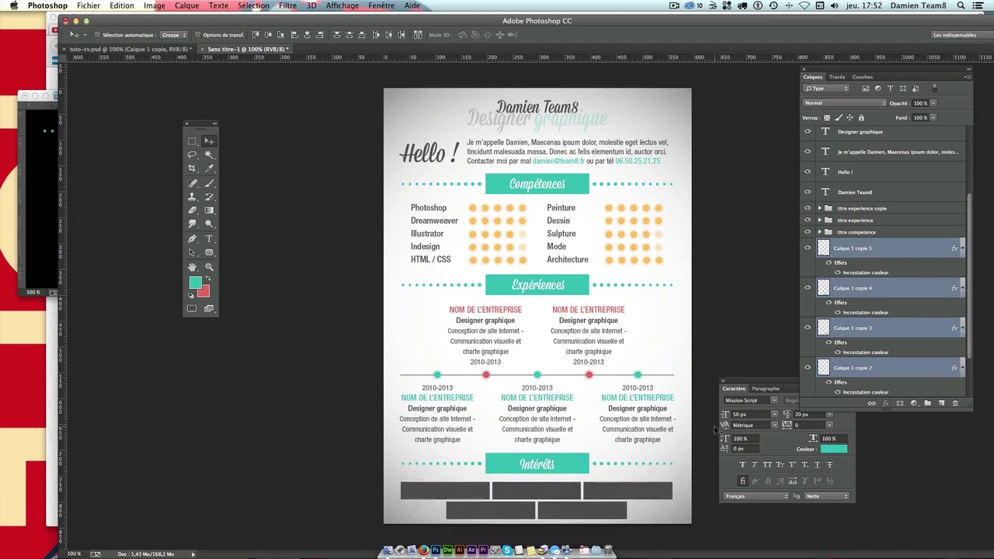
key(Up)
key(Up)
key(Up)
key(Up)
key(Up)
key(Up)
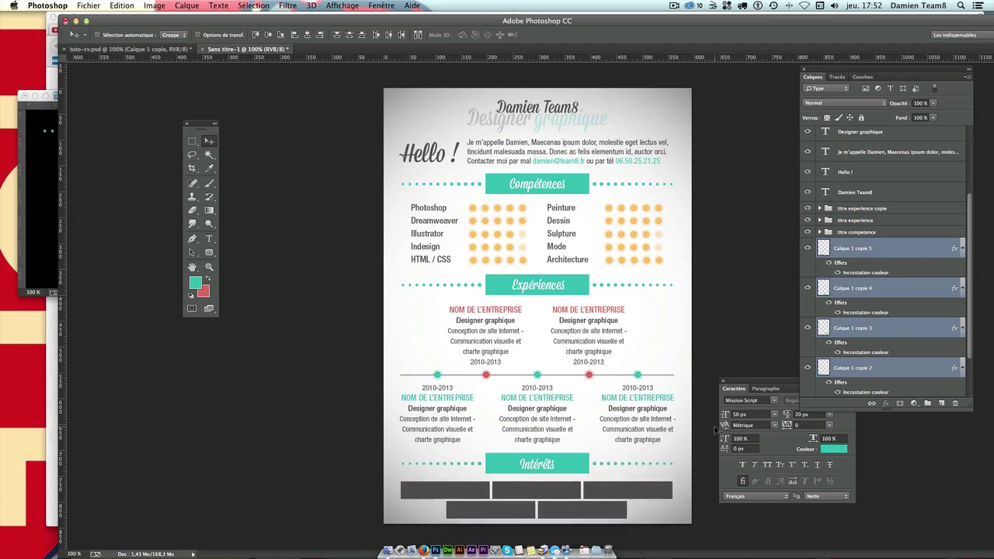
key(Up)
Nudge the grey interest bars down once and set their opacity to 50%
key(Down)
key(Up)
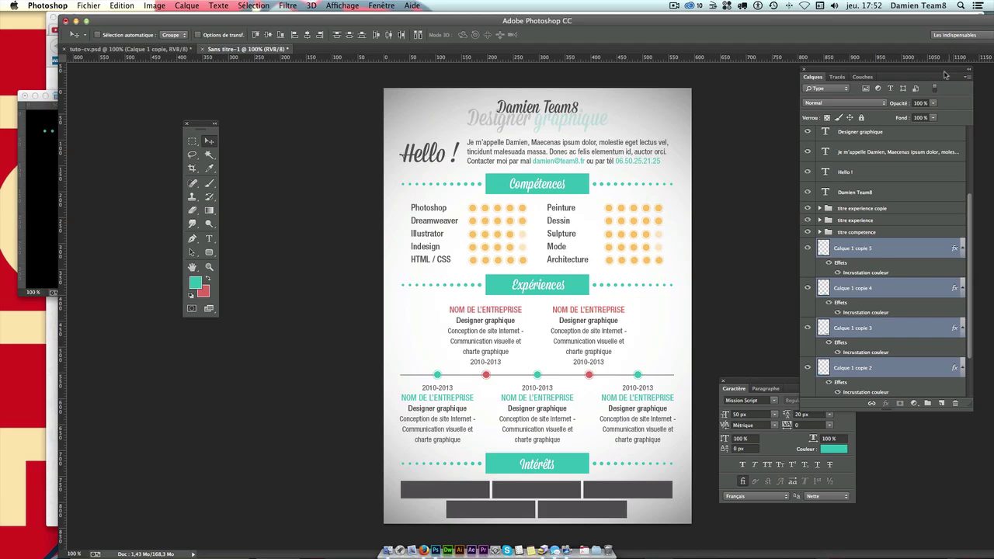
scroll(909, 268, down, 3)
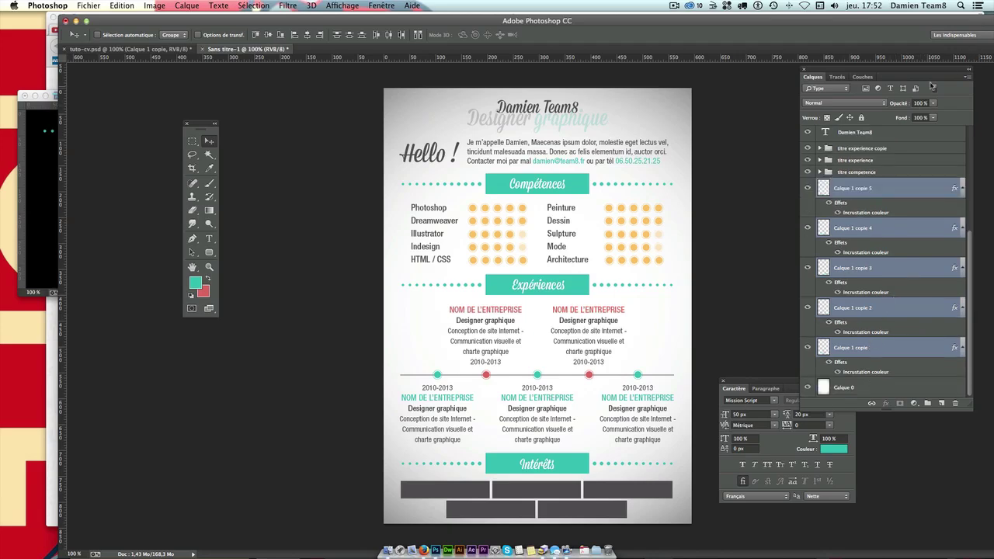
click(922, 101)
text(50)
key(Return)
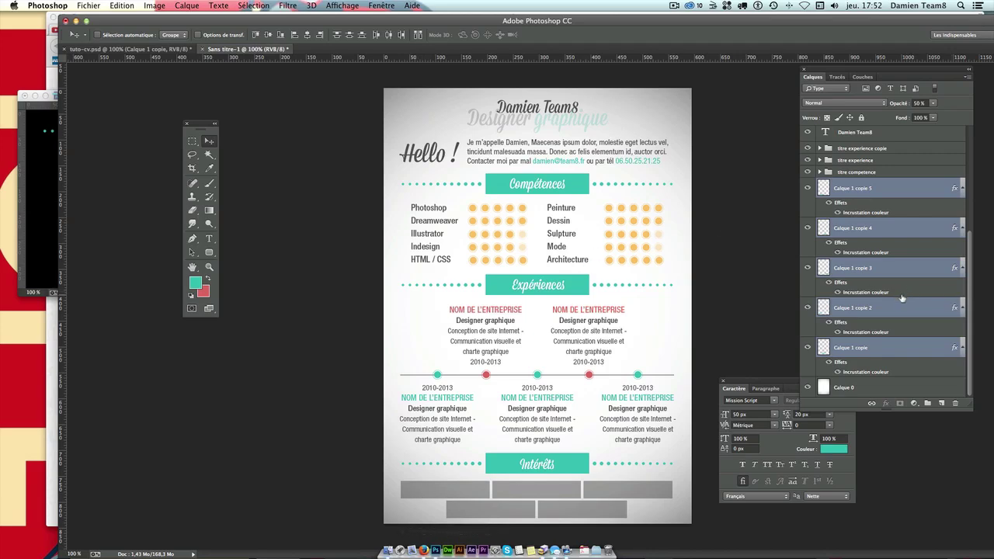
click(880, 192)
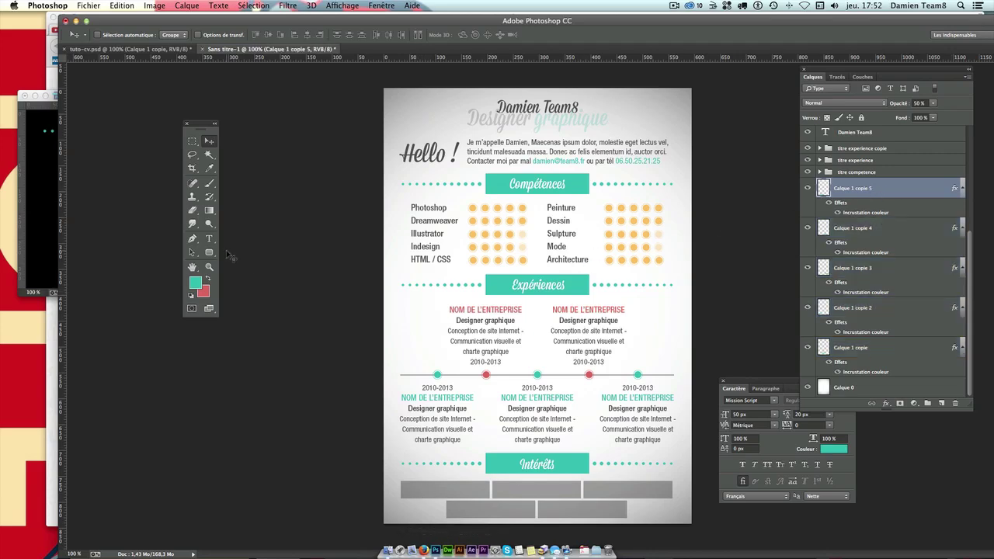
Type a 'Musique' label on the first grey bar
key(i)
click(195, 282)
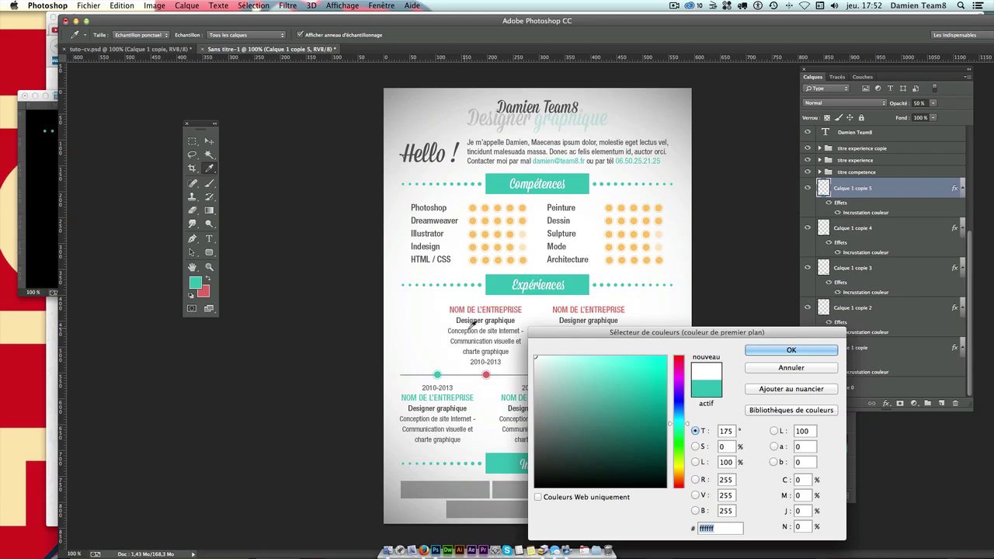
click(432, 493)
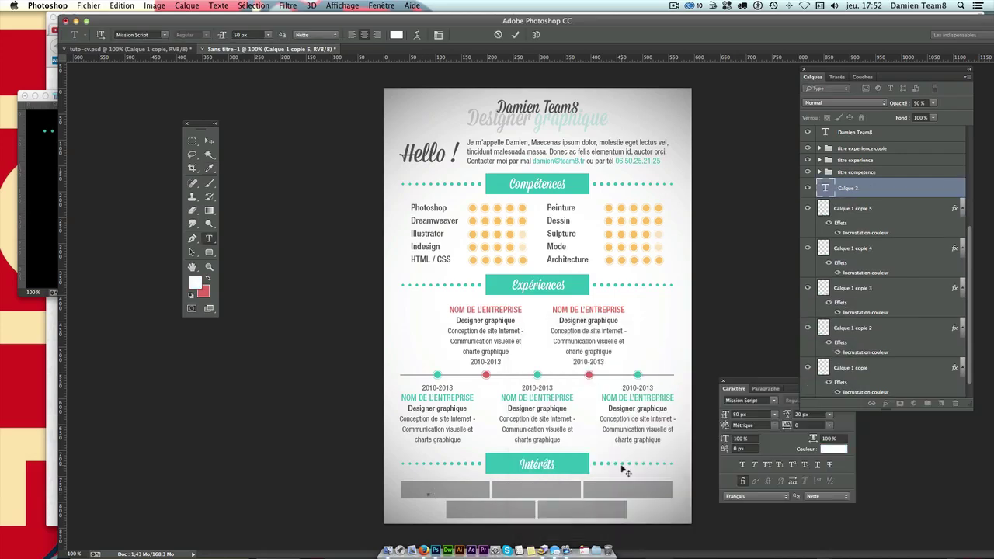
text(Musique)
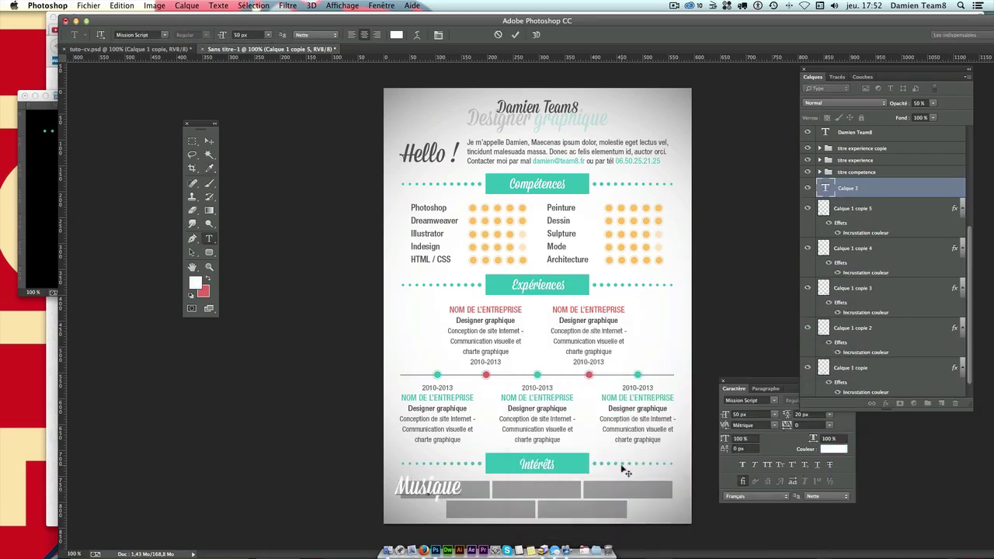
key(ctrl+a)
Set the Musique label to Helvetica Neue 67 Medium Condensed at 20 px
click(745, 400)
text(Haettenschweiler)
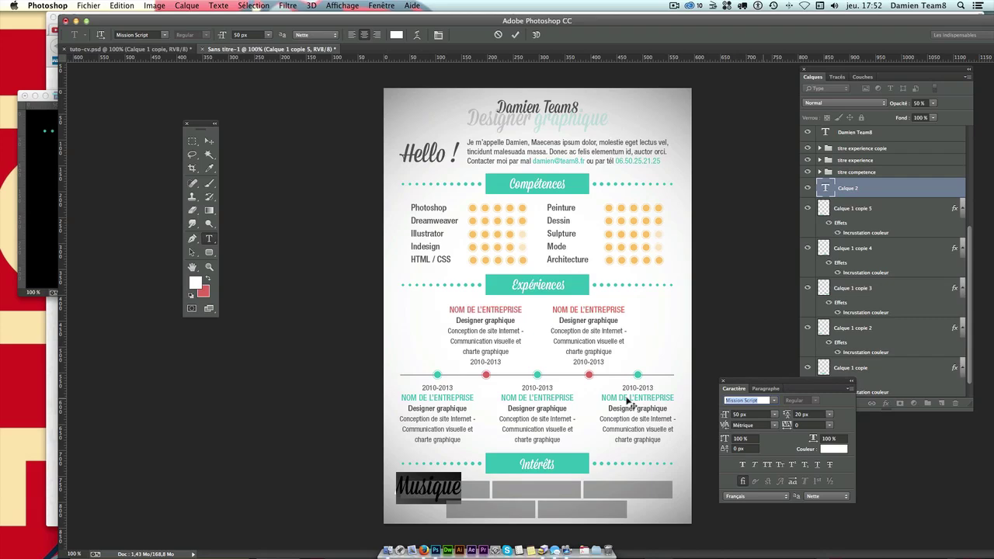
text(Helvetica)
click(773, 400)
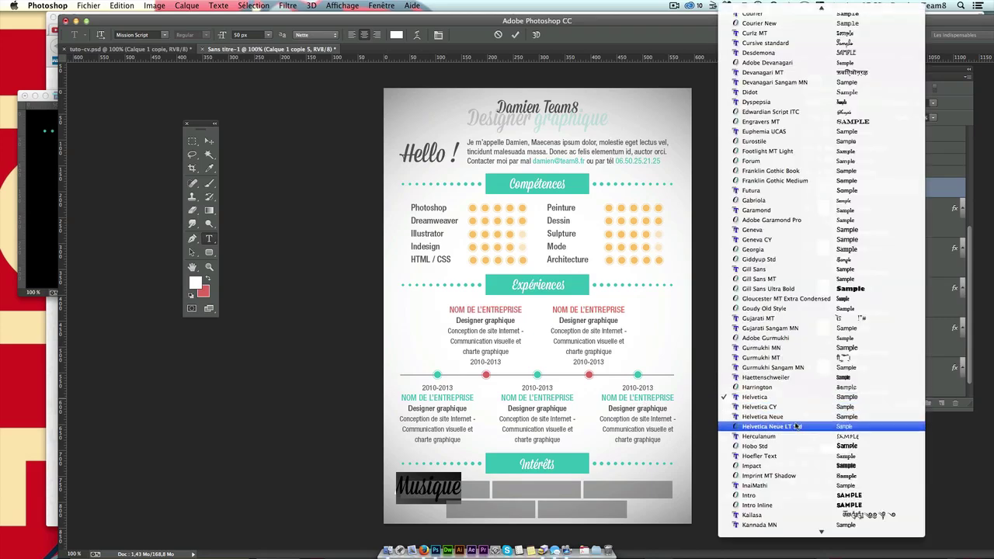
click(800, 420)
click(798, 400)
click(815, 410)
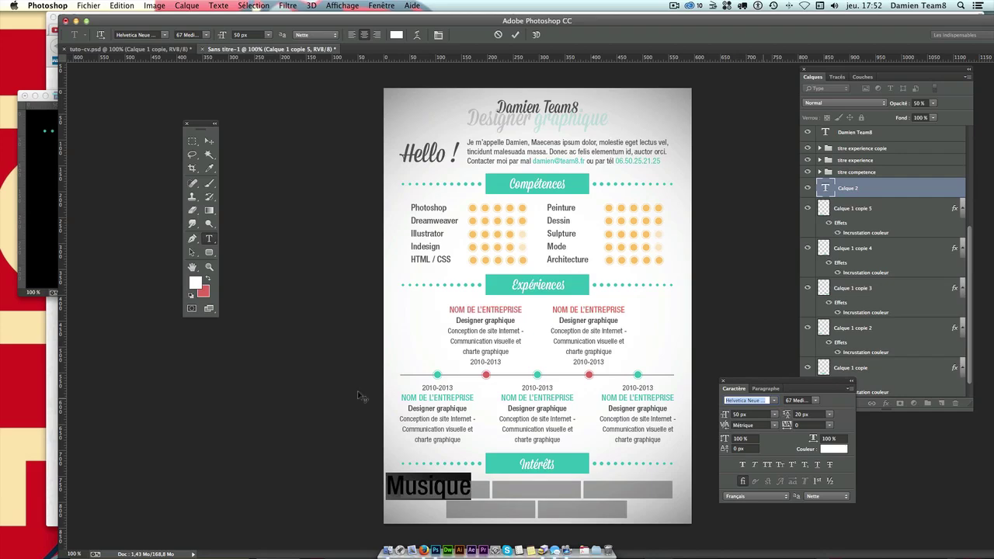
click(208, 140)
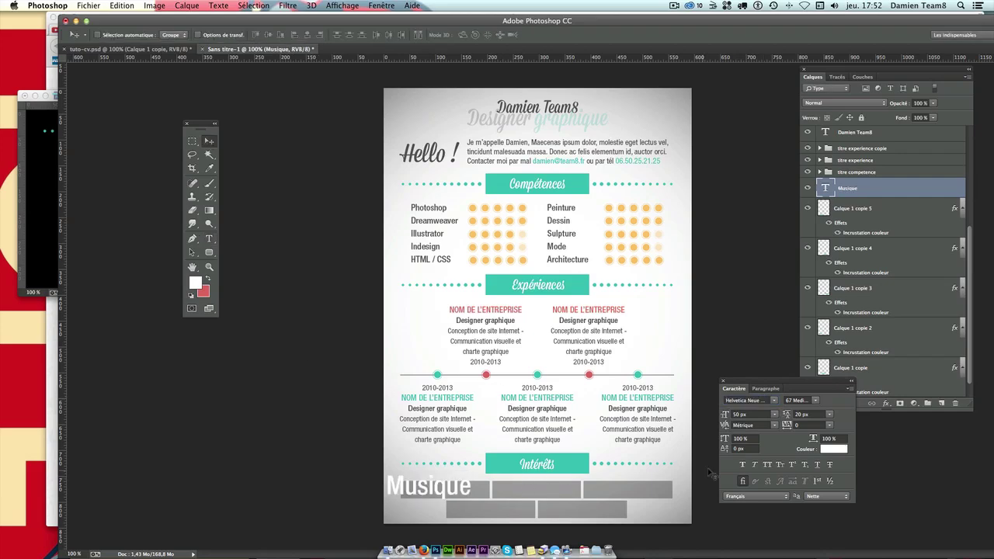
click(758, 416)
text(20)
key(Return)
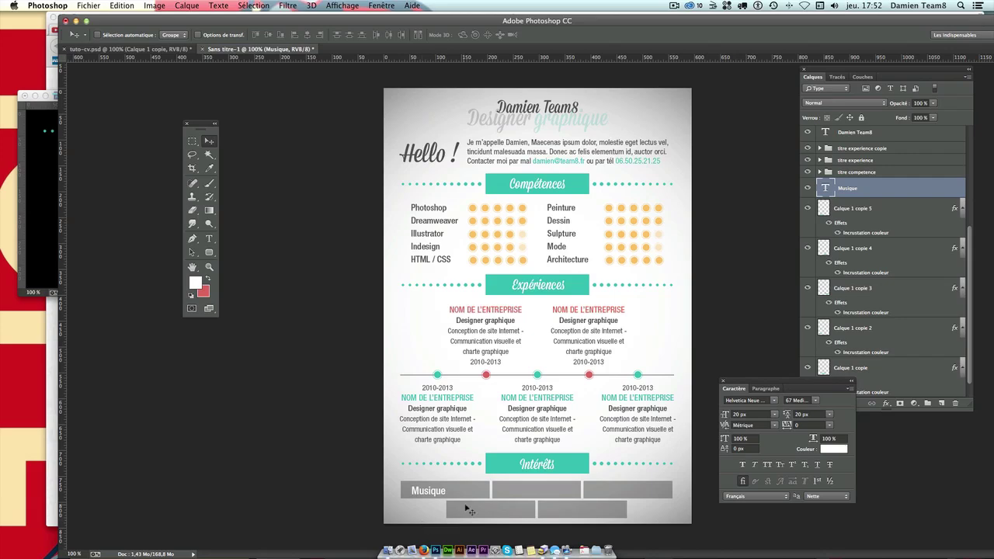
Set MUSIQUE in all caps and copy it into the second bar as CONCERT
click(767, 465)
mouse_move(516, 492)
mouse_down()
mouse_move(543, 495)
mouse_move(507, 497)
mouse_move(543, 503)
mouse_up()
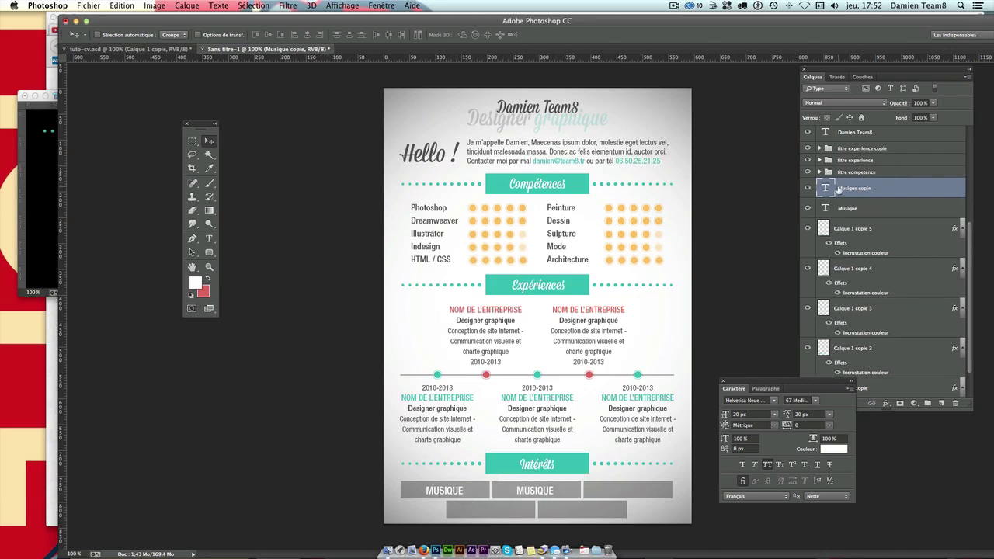
double_click(826, 189)
text(Concert)
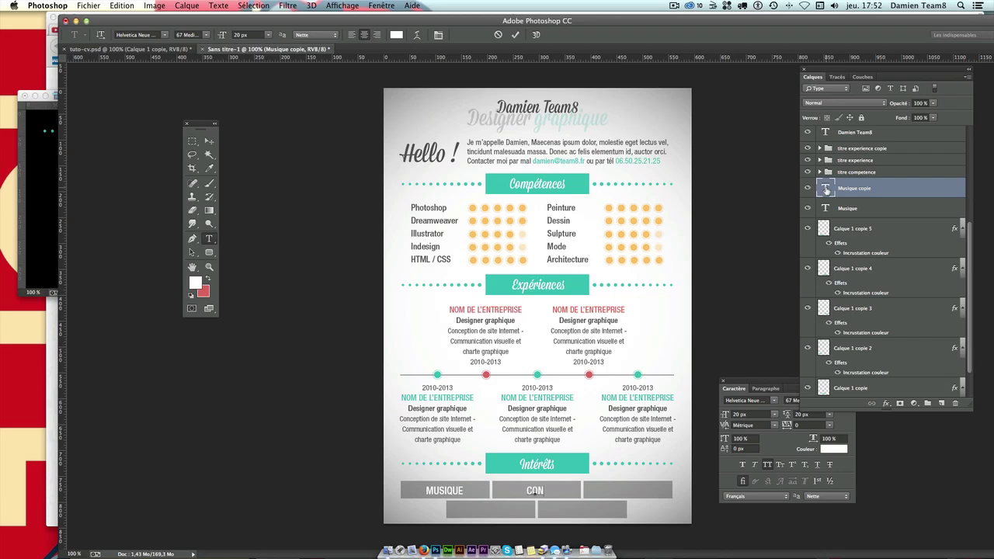
click(209, 140)
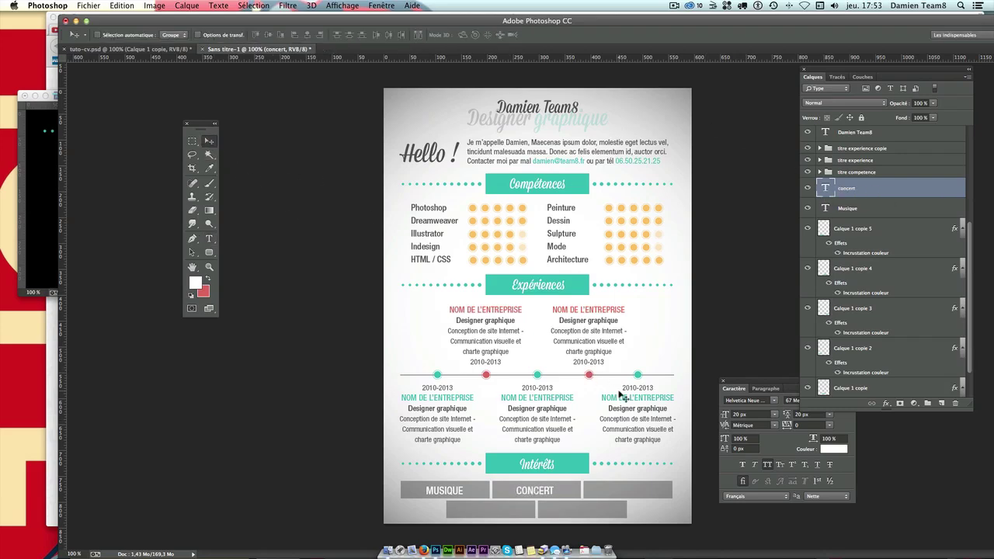
drag(541, 491, 544, 501)
Copy the label into the third bar and retype it as GRAPHISME
click(454, 498)
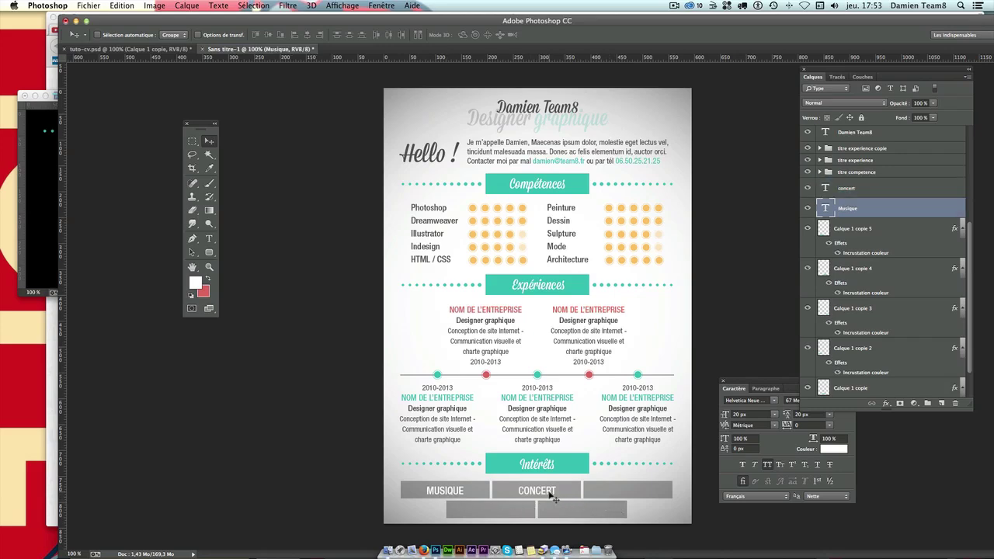
drag(550, 496, 641, 503)
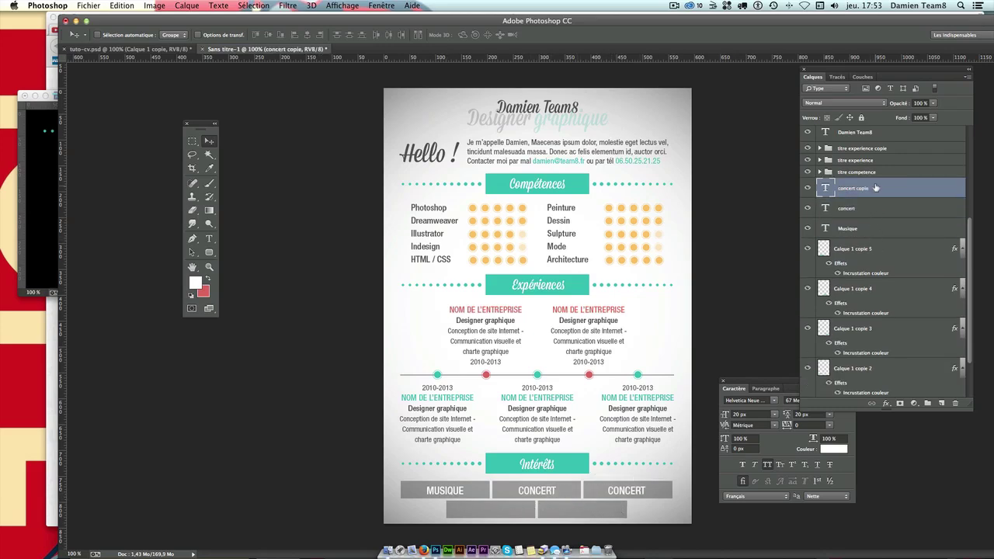
double_click(826, 188)
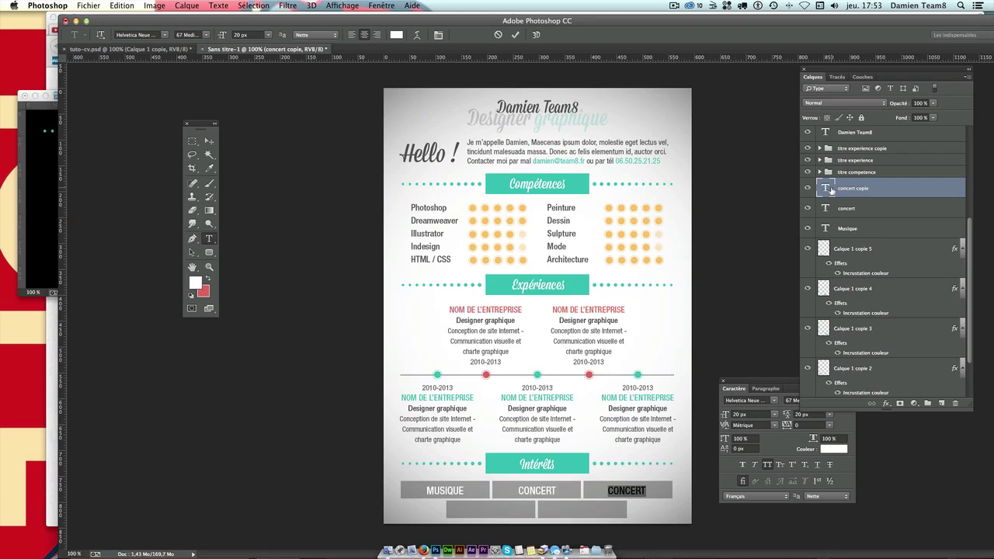
text(GRAPHISME)
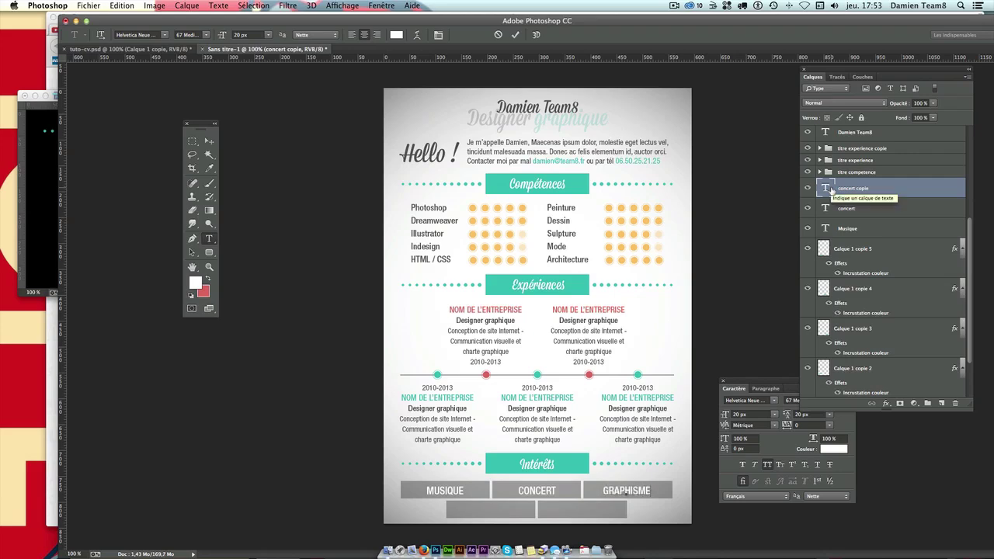
click(209, 141)
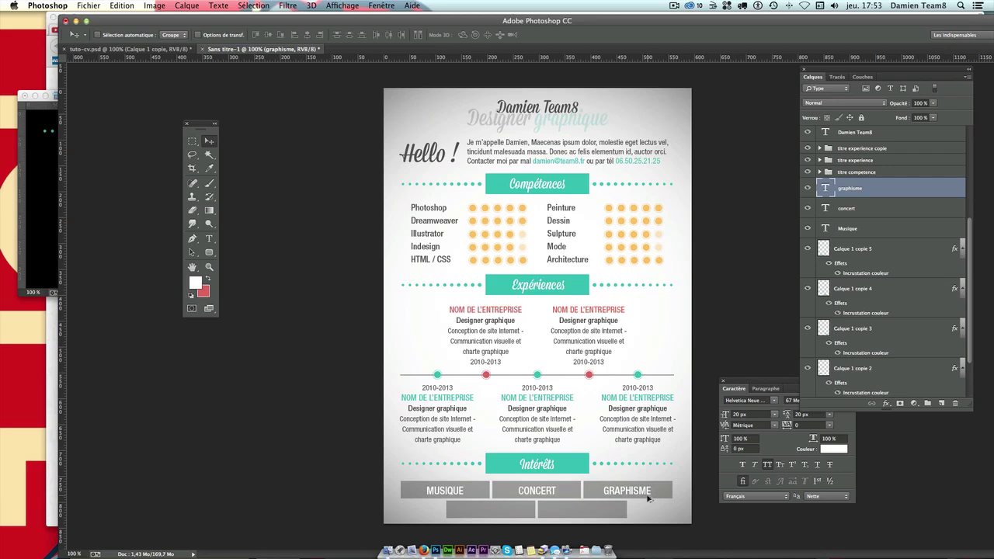
Copy the label into the lower-left bar and retype it as THÉATRE
drag(648, 495, 512, 514)
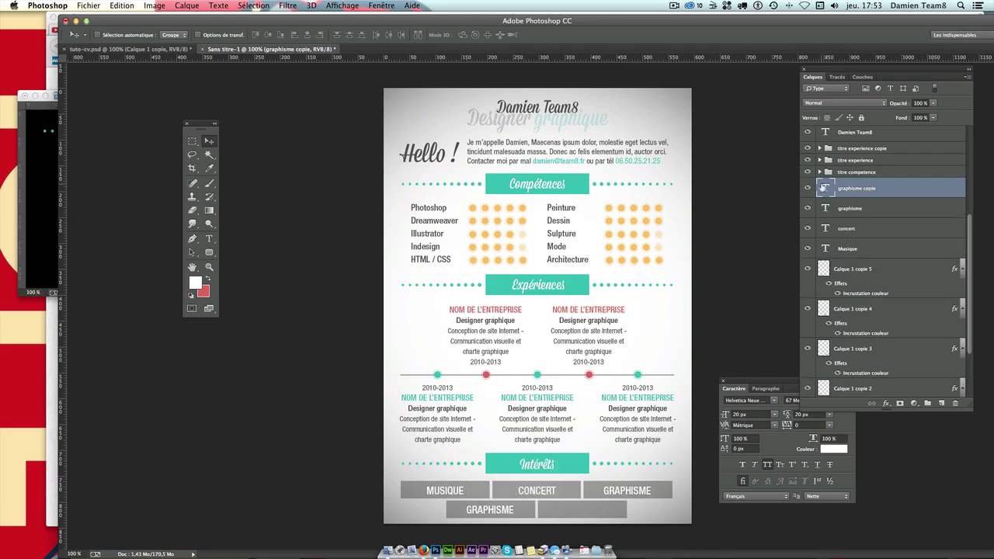
double_click(823, 188)
text(théa)
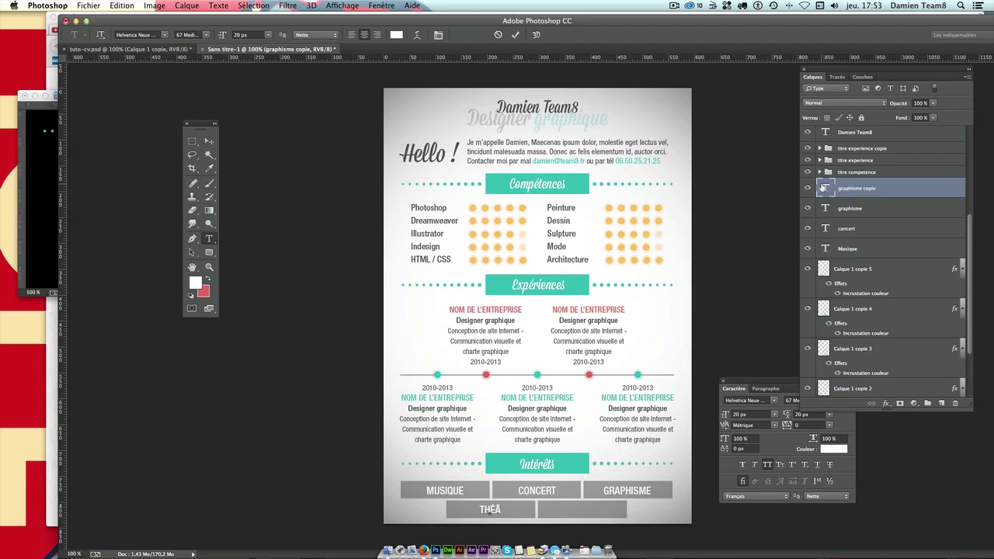
text(tre)
click(209, 140)
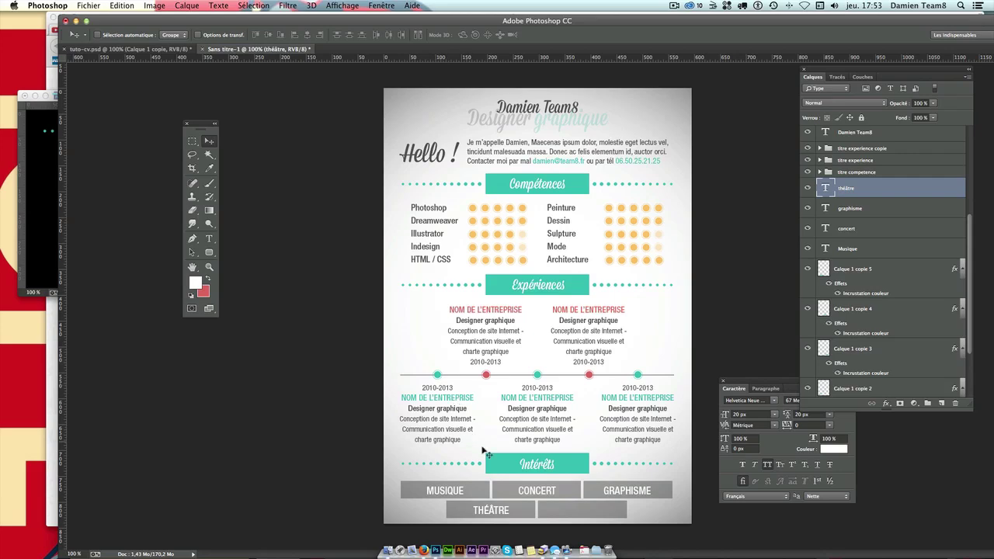
Copy the label into the lower-right bar and retype it as PHOTOGRAPHIE
drag(499, 514, 589, 515)
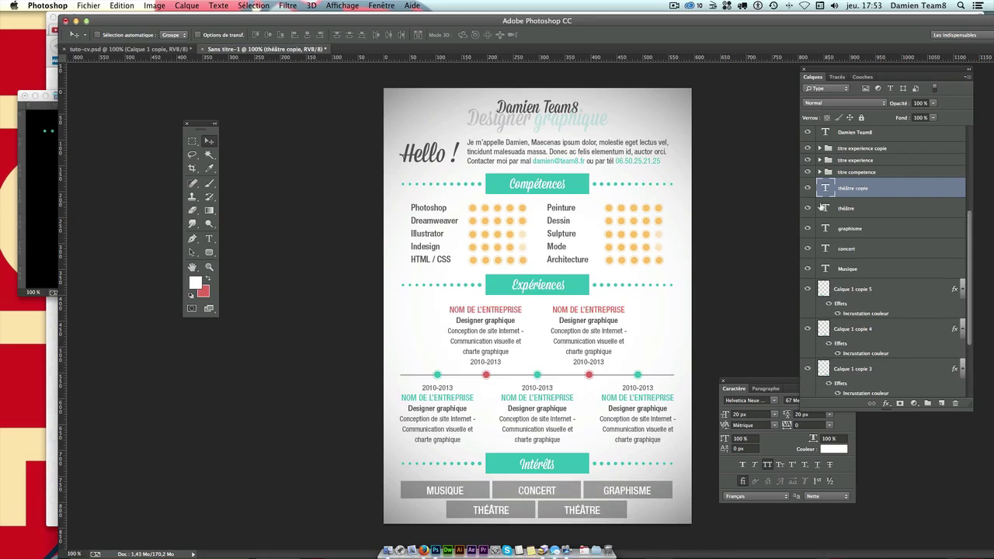
double_click(827, 190)
text(PHOT)
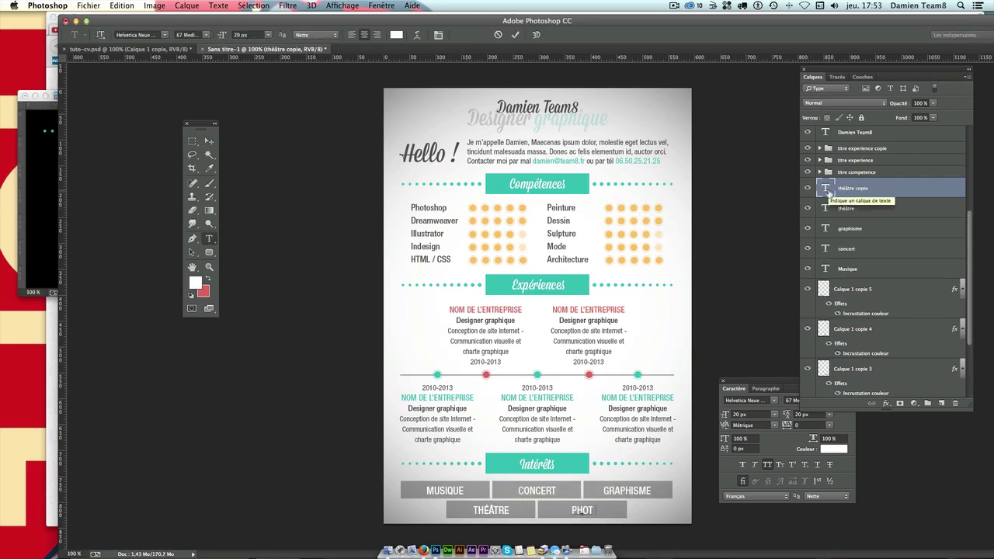
text(OGRAPHU)
key(BackSpace)
text(IE)
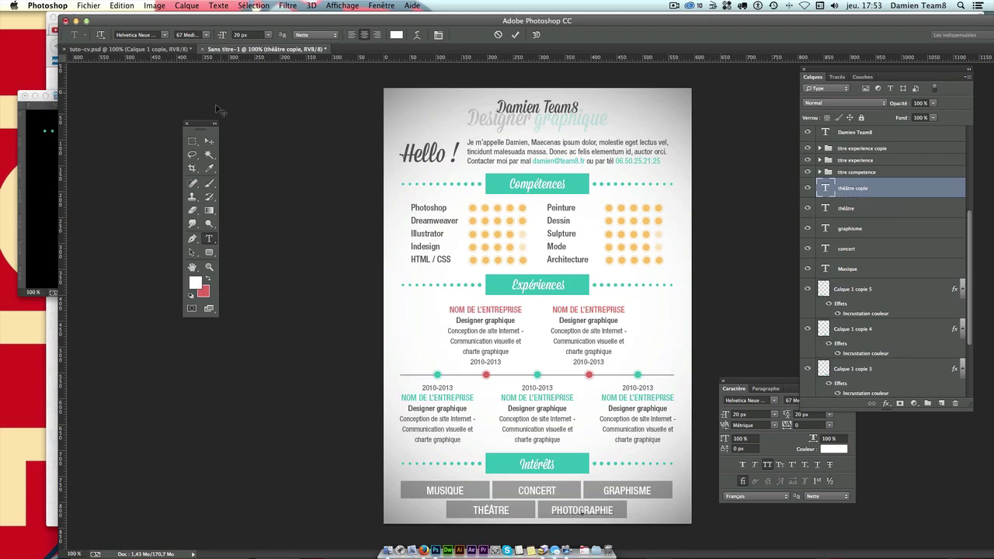
click(209, 143)
key(Right)
key(Right)
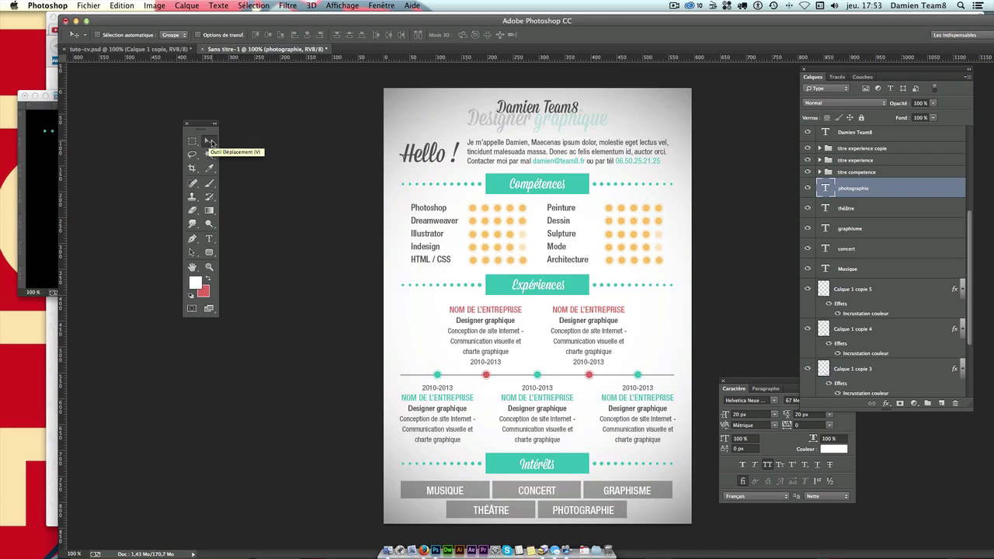
Start a Save As and pick the tuto-cv folder as the save location
key(super+s)
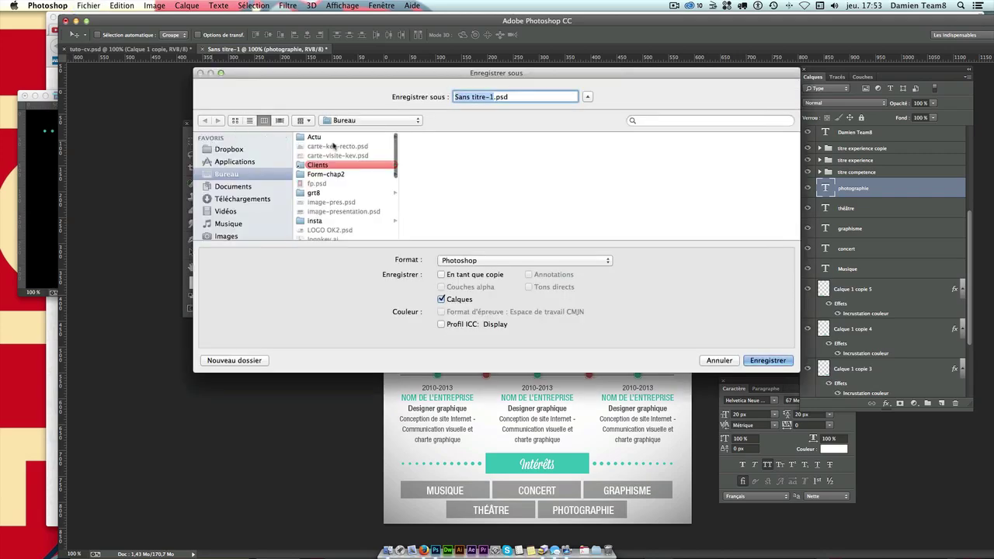
scroll(346, 181, down, 2)
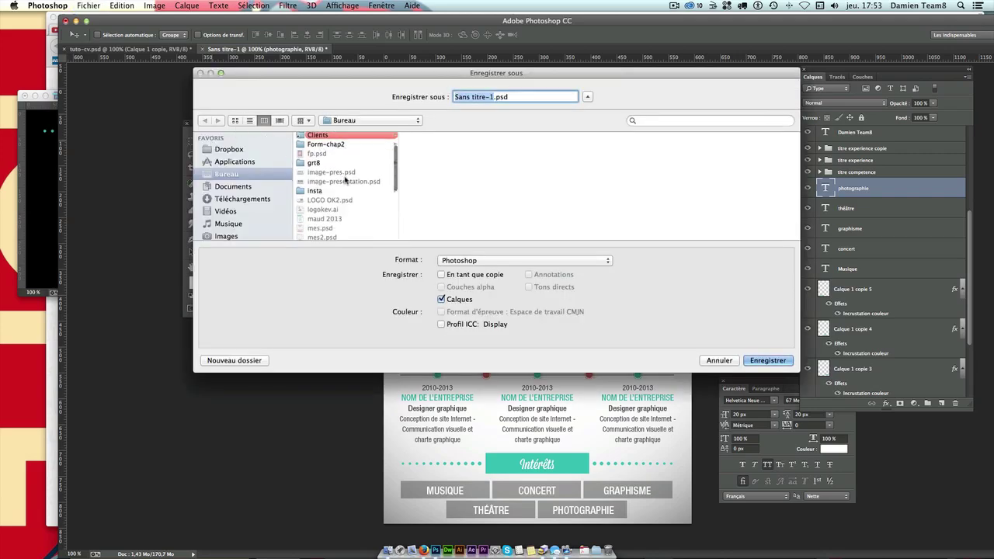
scroll(345, 181, down, 5)
scroll(346, 181, down, 1)
scroll(341, 194, down, 1)
scroll(335, 208, down, 1)
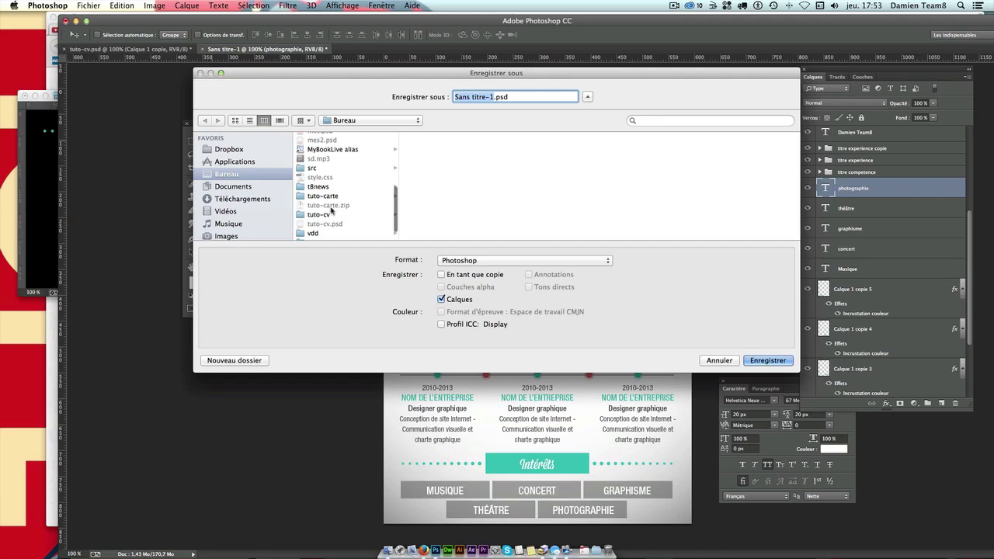
click(326, 216)
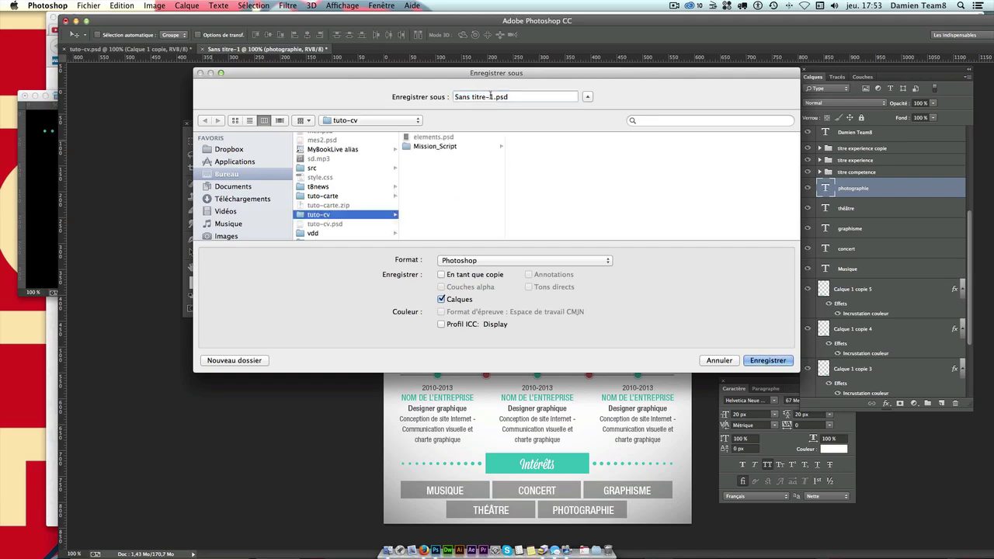
Name the file cv.psd, save it, and accept the compatibility prompt
key(Tab)
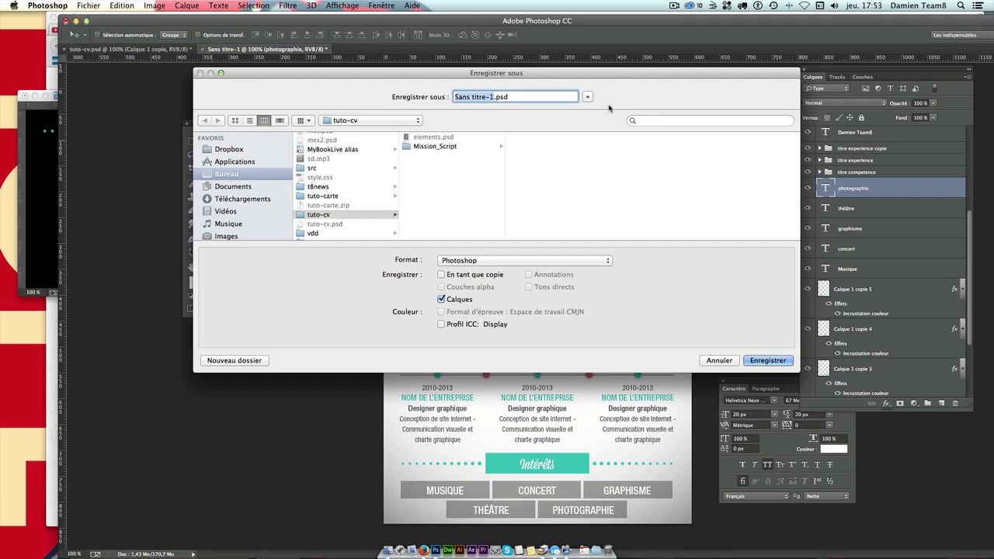
text(cb)
key(BackSpace)
text(v)
key(Return)
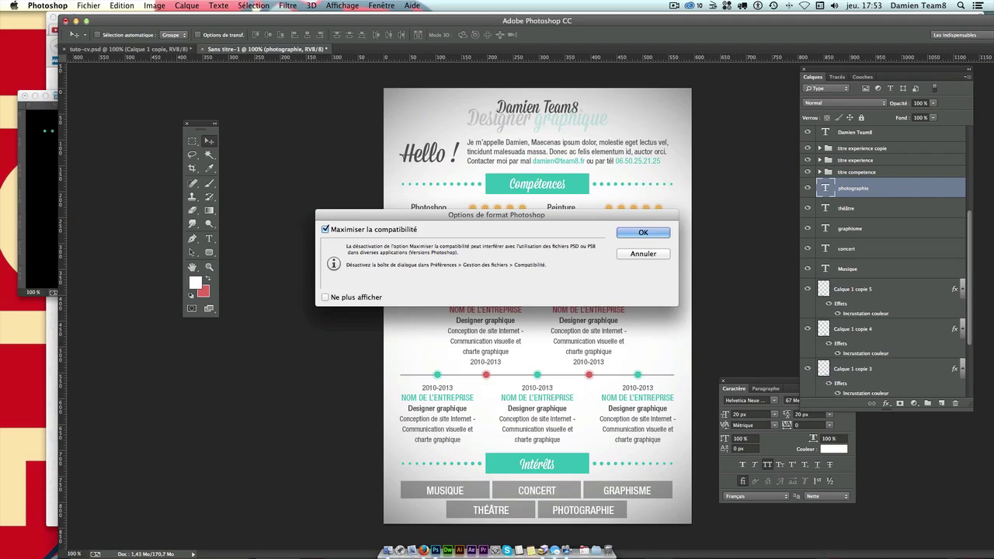
key(Return)
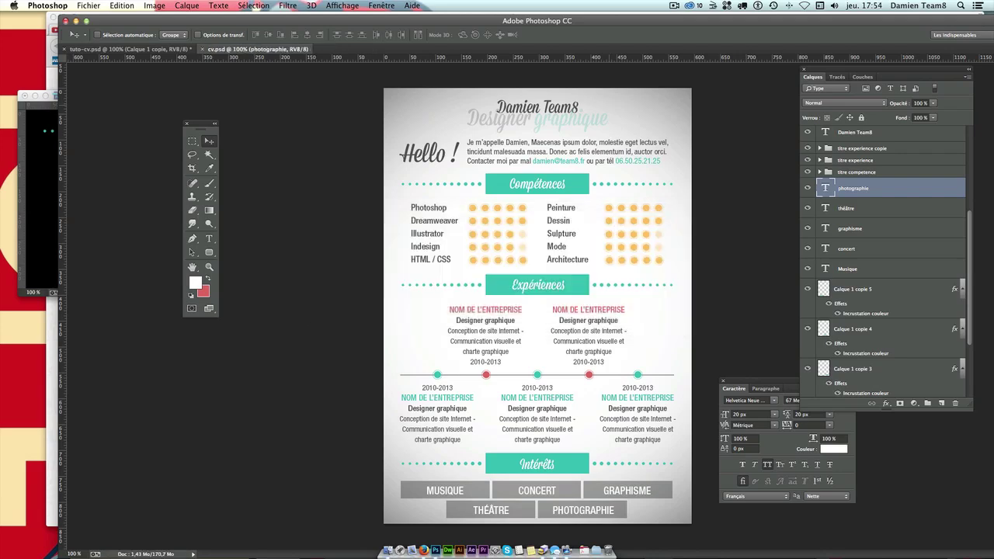